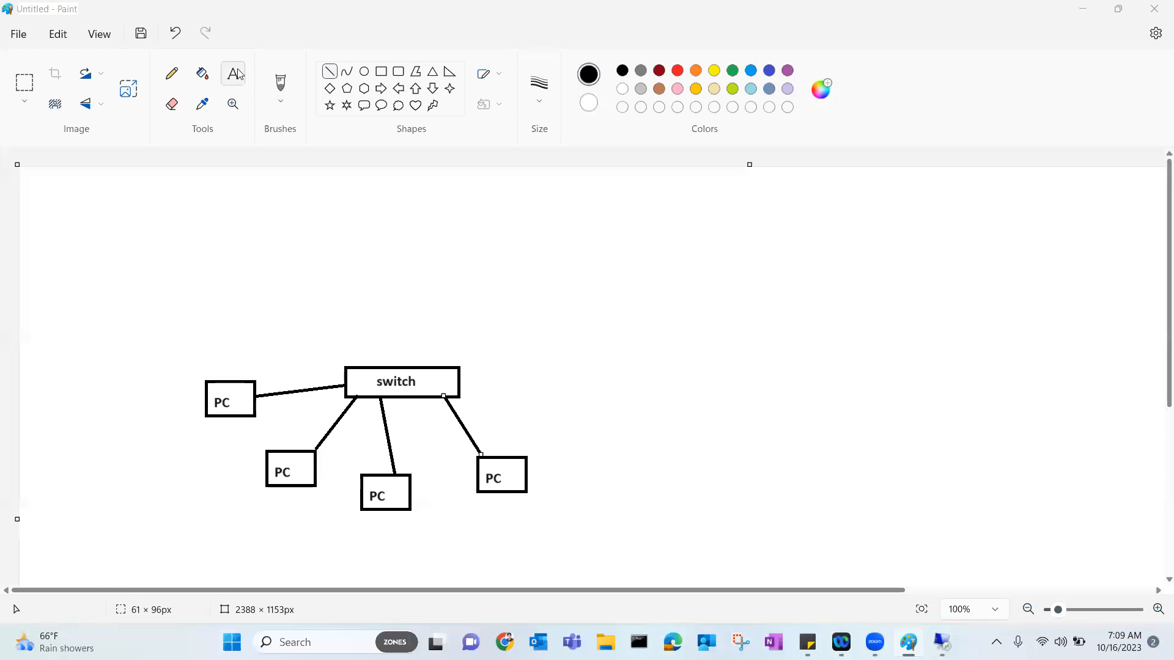
Add the heading 'Active Directory Domain Services' right of the diagram, widened to fit one line.
{"action": "left_click", "coordinate": [703, 233]}
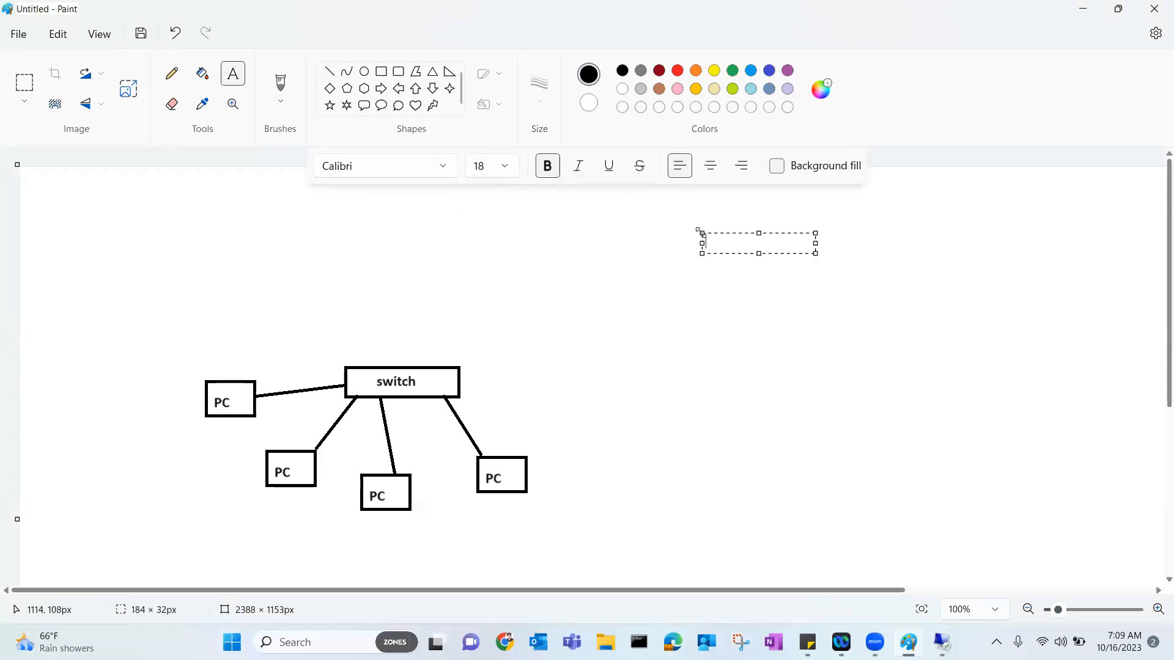
{"action": "type", "text": "Active Directory Domain Services"}
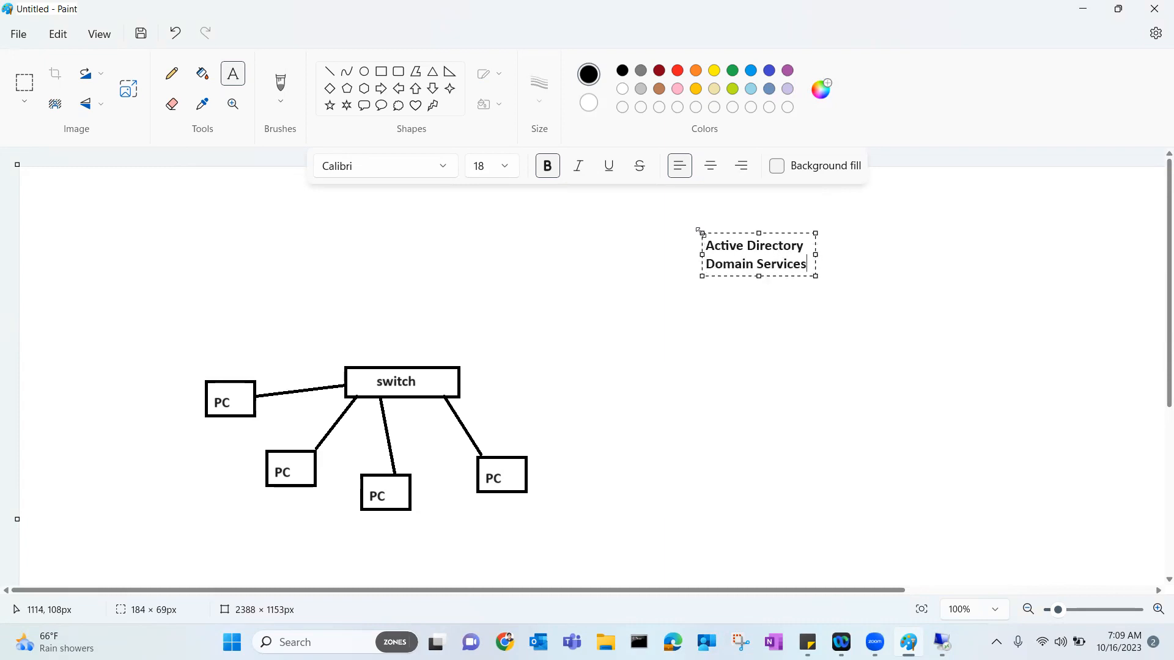
{"action": "left_click_drag", "start_coordinate": [815, 277], "coordinate": [1044, 338]}
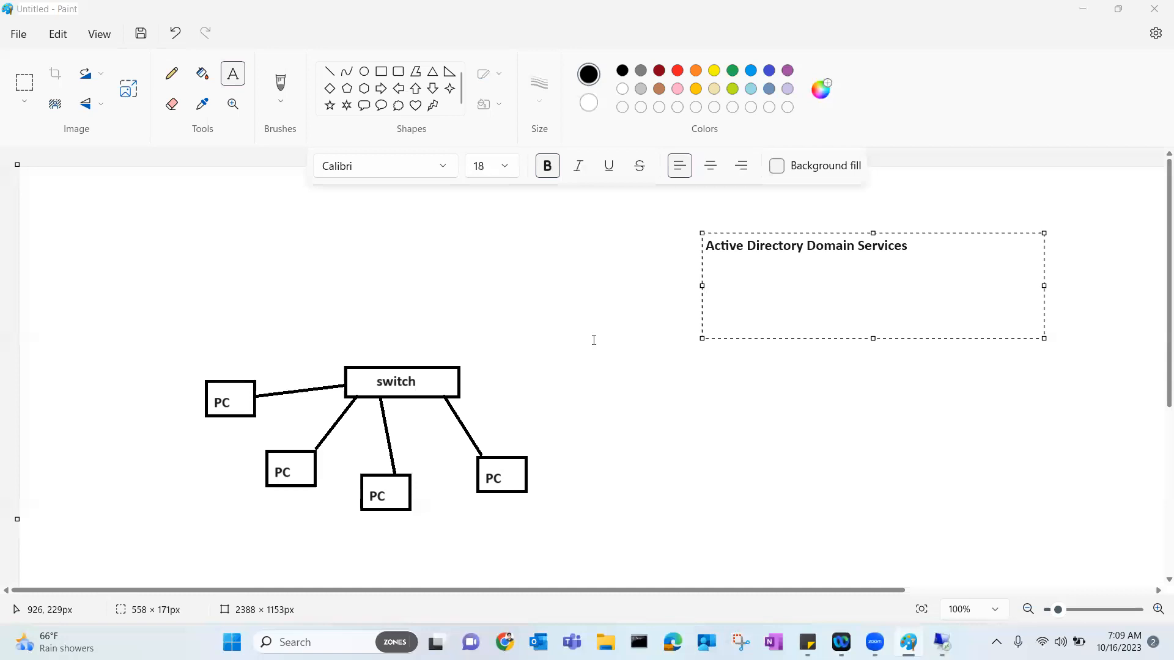
{"action": "mouse_move", "coordinate": [874, 642]}
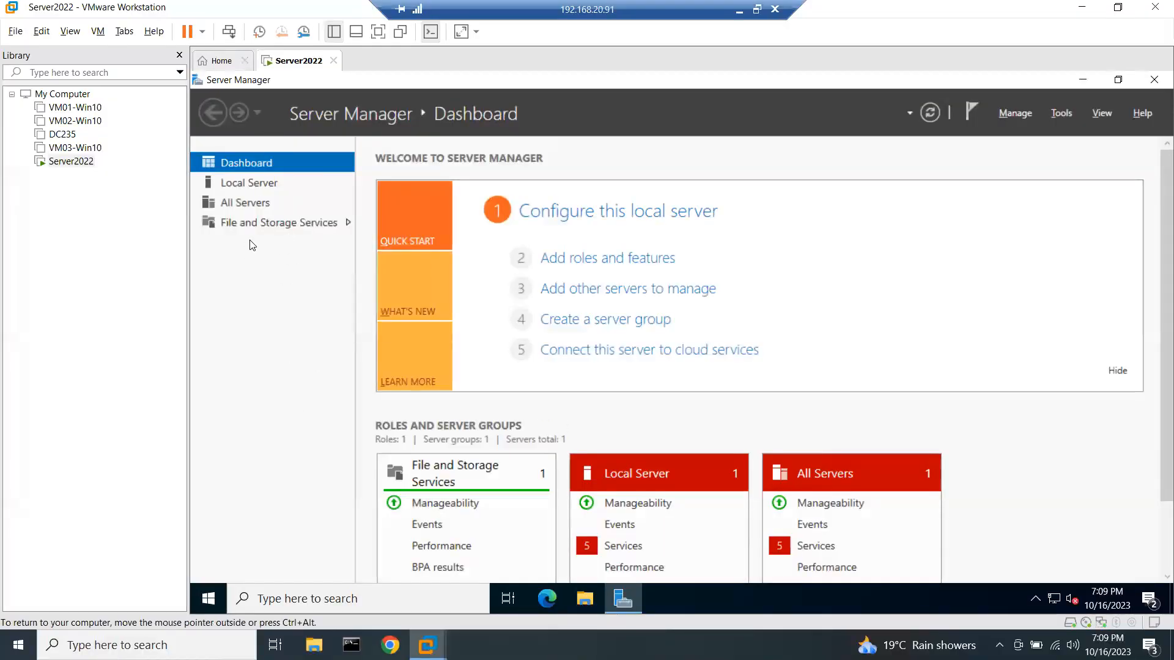
Open VM01-Win10 from the Library and power it on.
{"action": "left_click", "coordinate": [74, 113]}
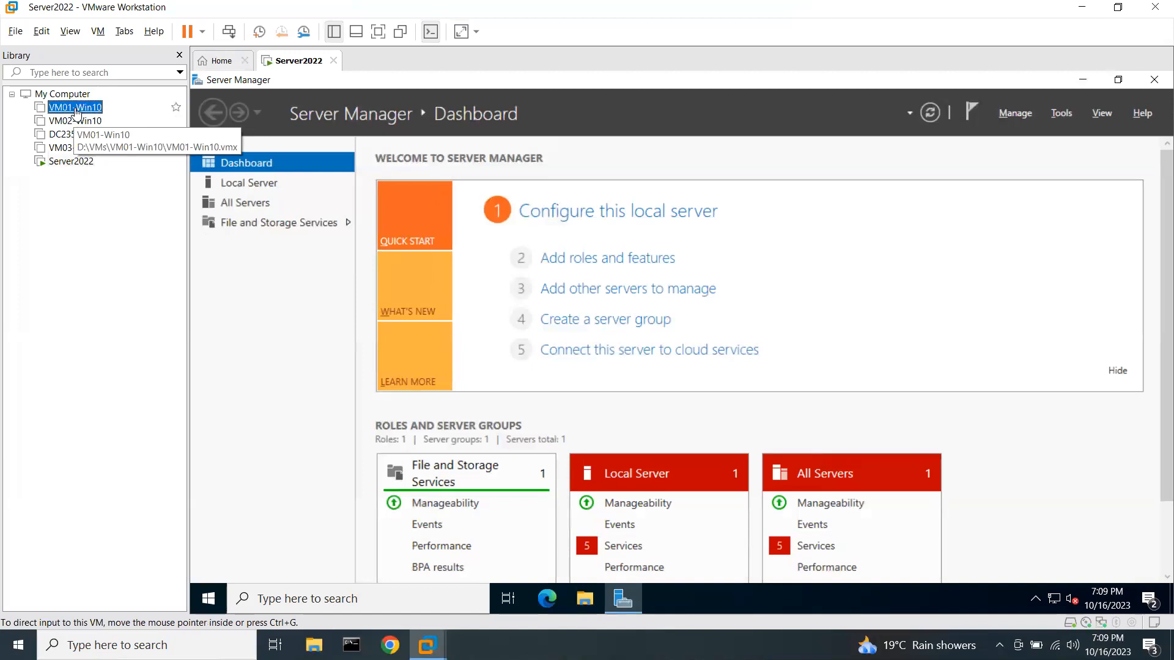
{"action": "double_click", "coordinate": [87, 116]}
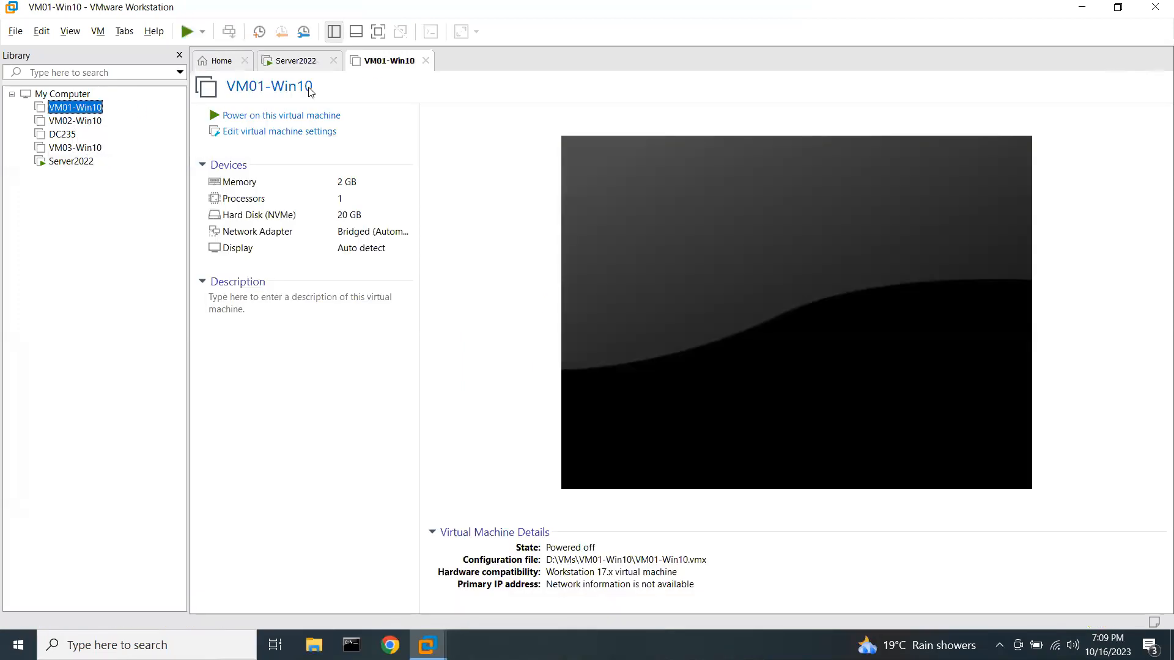
{"action": "left_click", "coordinate": [318, 116]}
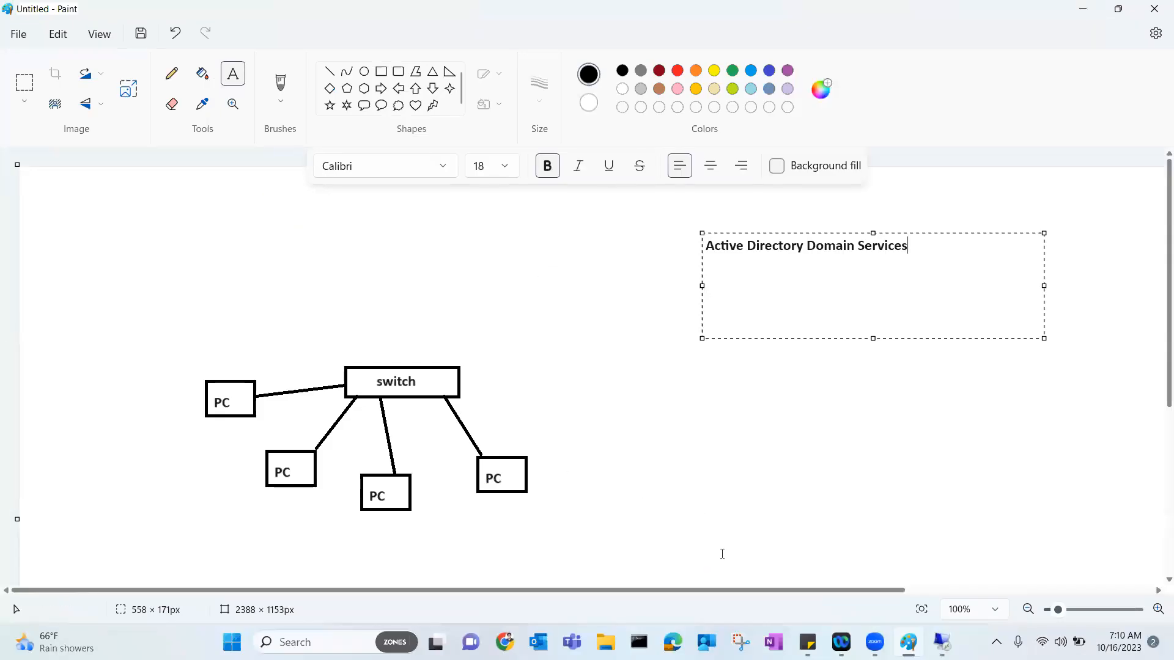
{"action": "mouse_move", "coordinate": [242, 370]}
{"action": "left_mouse_down"}
{"action": "mouse_move", "coordinate": [208, 417]}
{"action": "mouse_move", "coordinate": [241, 375]}
{"action": "mouse_move", "coordinate": [256, 412]}
{"action": "mouse_move", "coordinate": [329, 489]}
{"action": "mouse_move", "coordinate": [272, 438]}
{"action": "left_mouse_up"}
{"action": "left_click_drag", "start_coordinate": [372, 451], "coordinate": [374, 524]}
{"action": "left_click_drag", "start_coordinate": [419, 468], "coordinate": [394, 450]}
{"action": "mouse_move", "coordinate": [519, 421]}
{"action": "left_mouse_down"}
{"action": "mouse_move", "coordinate": [556, 467]}
{"action": "mouse_move", "coordinate": [492, 424]}
{"action": "left_mouse_up"}
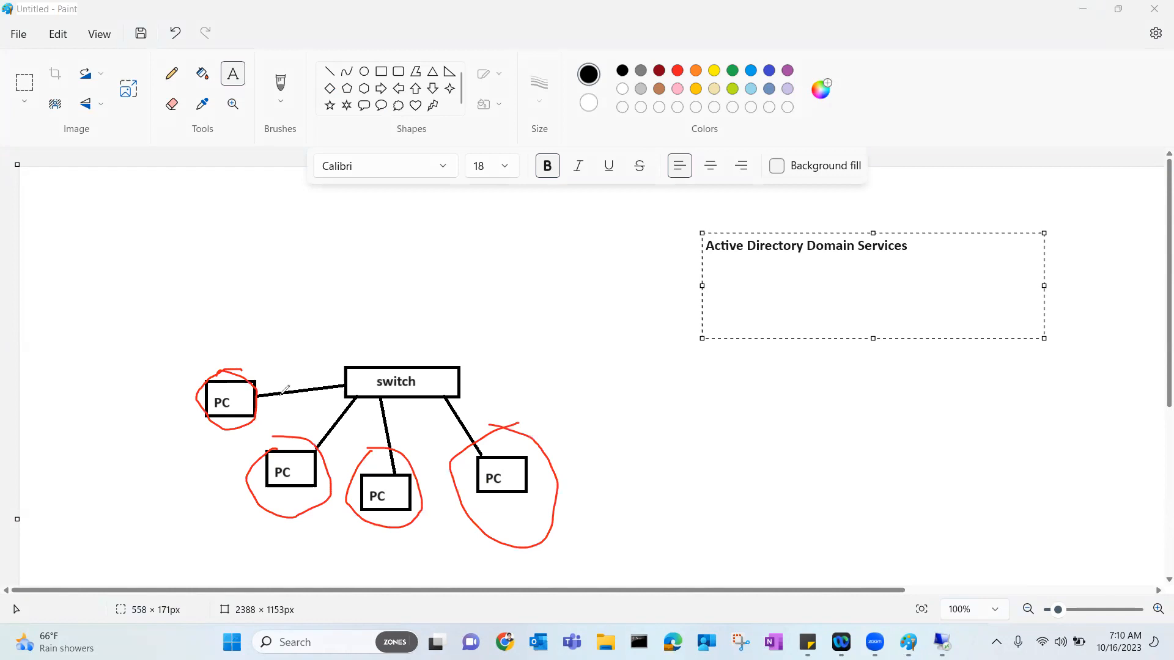
{"action": "mouse_move", "coordinate": [212, 385]}
{"action": "left_mouse_down"}
{"action": "mouse_move", "coordinate": [166, 366]}
{"action": "mouse_move", "coordinate": [177, 385]}
{"action": "left_mouse_up"}
{"action": "mouse_move", "coordinate": [273, 464]}
{"action": "left_mouse_down"}
{"action": "mouse_move", "coordinate": [211, 476]}
{"action": "mouse_move", "coordinate": [221, 490]}
{"action": "left_mouse_up"}
{"action": "left_click_drag", "start_coordinate": [405, 497], "coordinate": [432, 530]}
{"action": "left_click_drag", "start_coordinate": [423, 529], "coordinate": [433, 521]}
{"action": "left_click_drag", "start_coordinate": [512, 479], "coordinate": [534, 487]}
{"action": "mouse_move", "coordinate": [541, 483]}
{"action": "left_mouse_down"}
{"action": "mouse_move", "coordinate": [550, 489]}
{"action": "mouse_move", "coordinate": [539, 498]}
{"action": "left_mouse_up"}
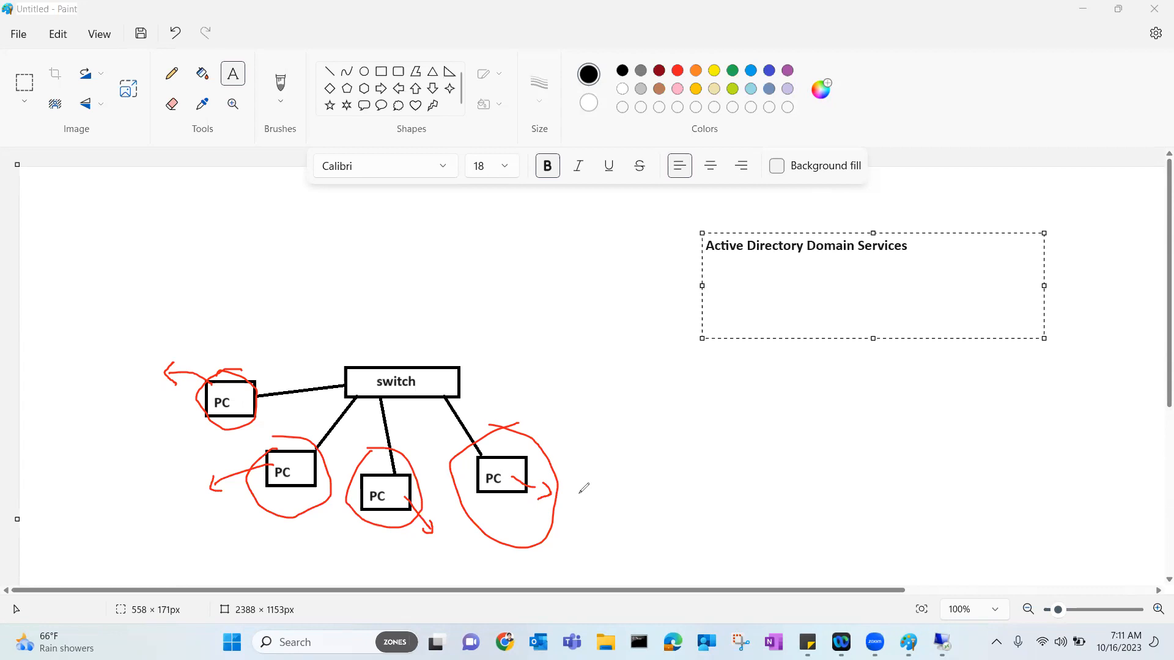
{"action": "left_click", "coordinate": [360, 127]}
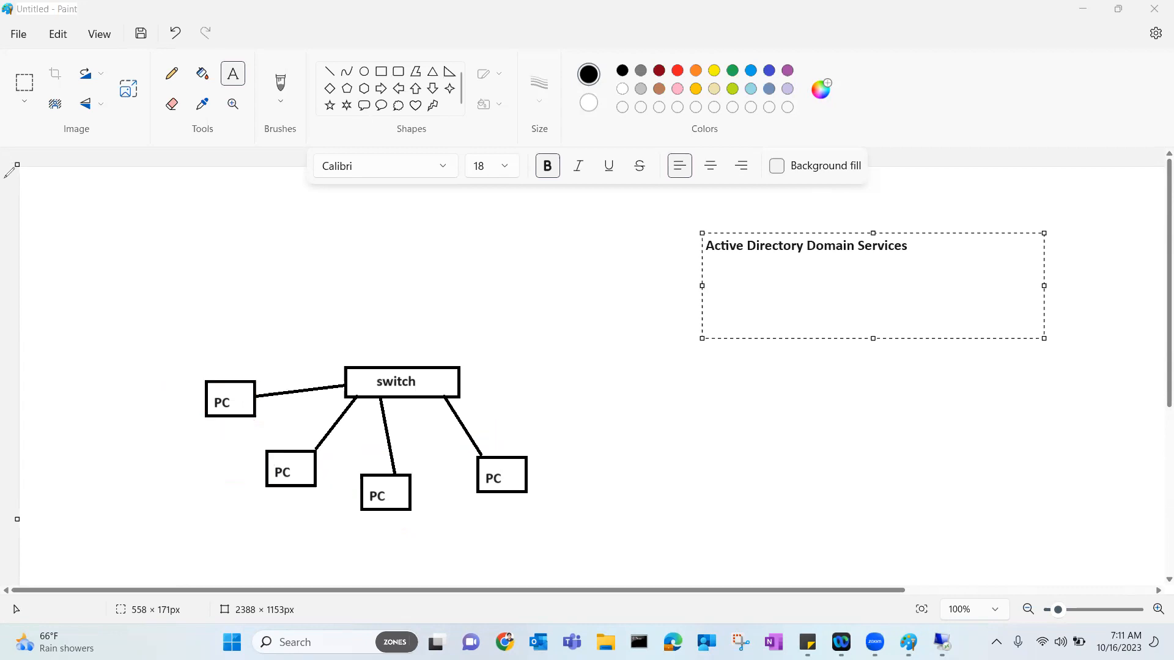
Draw a box above the switch and label it 'server h/w'.
{"action": "left_click", "coordinate": [381, 71]}
{"action": "left_click_drag", "start_coordinate": [319, 277], "coordinate": [410, 310]}
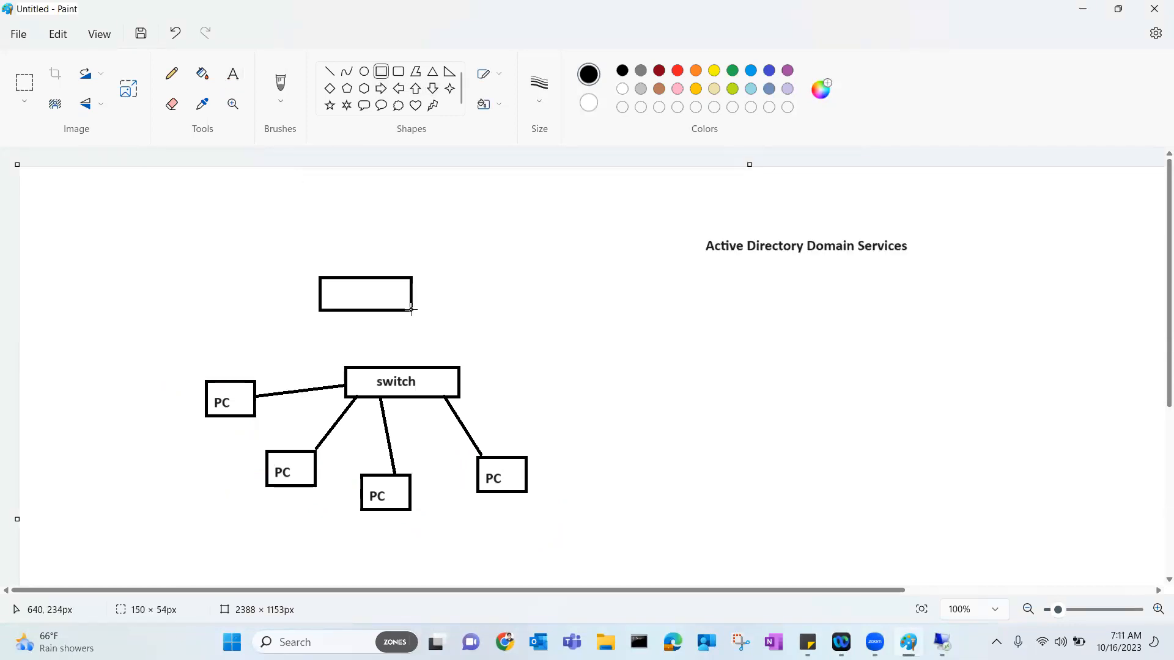
{"action": "left_click", "coordinate": [232, 73]}
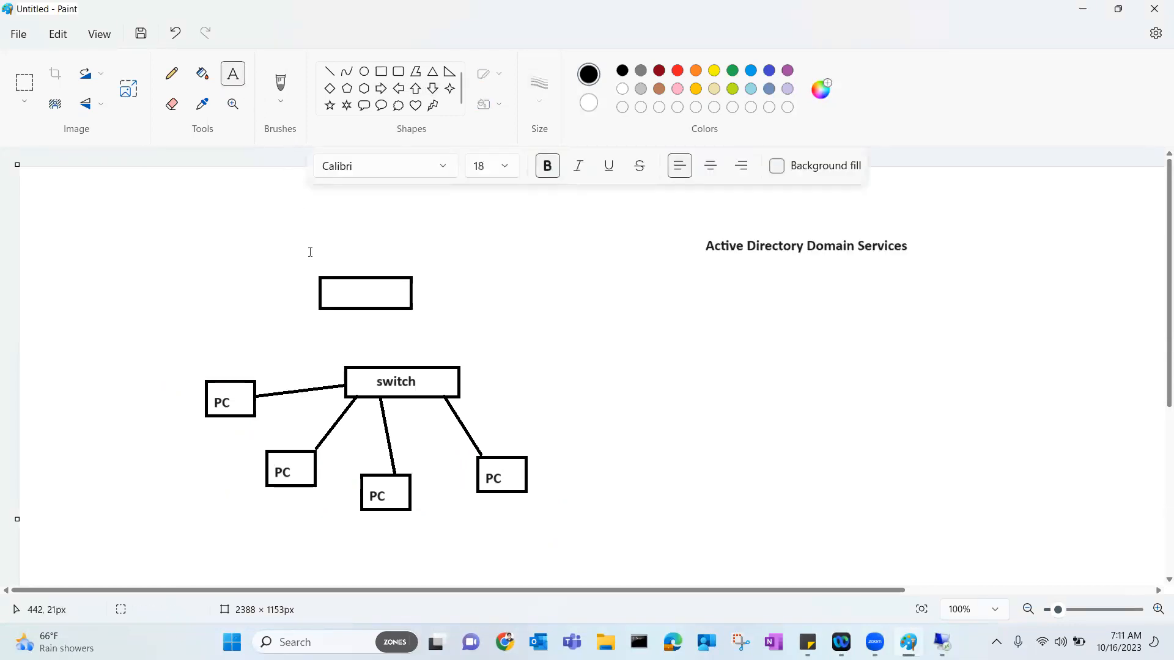
{"action": "left_click", "coordinate": [327, 288]}
{"action": "type", "text": "serv"}
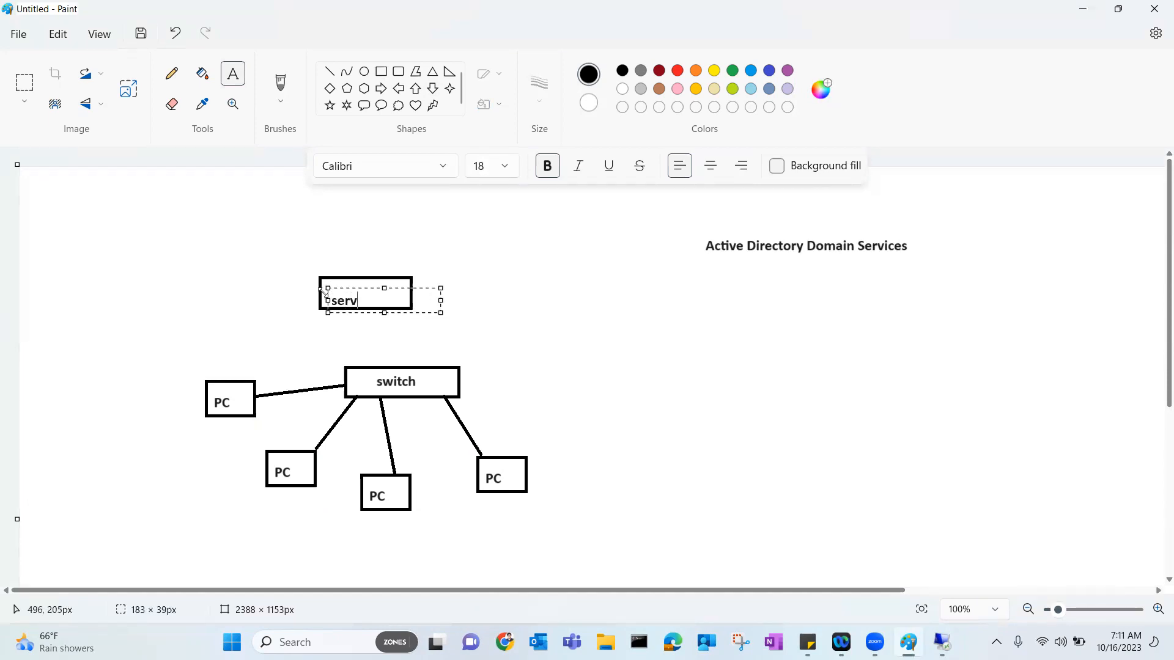
{"action": "type", "text": "er h/w"}
Stack a second box on top labelled 'server 2022'.
{"action": "left_click", "coordinate": [381, 72]}
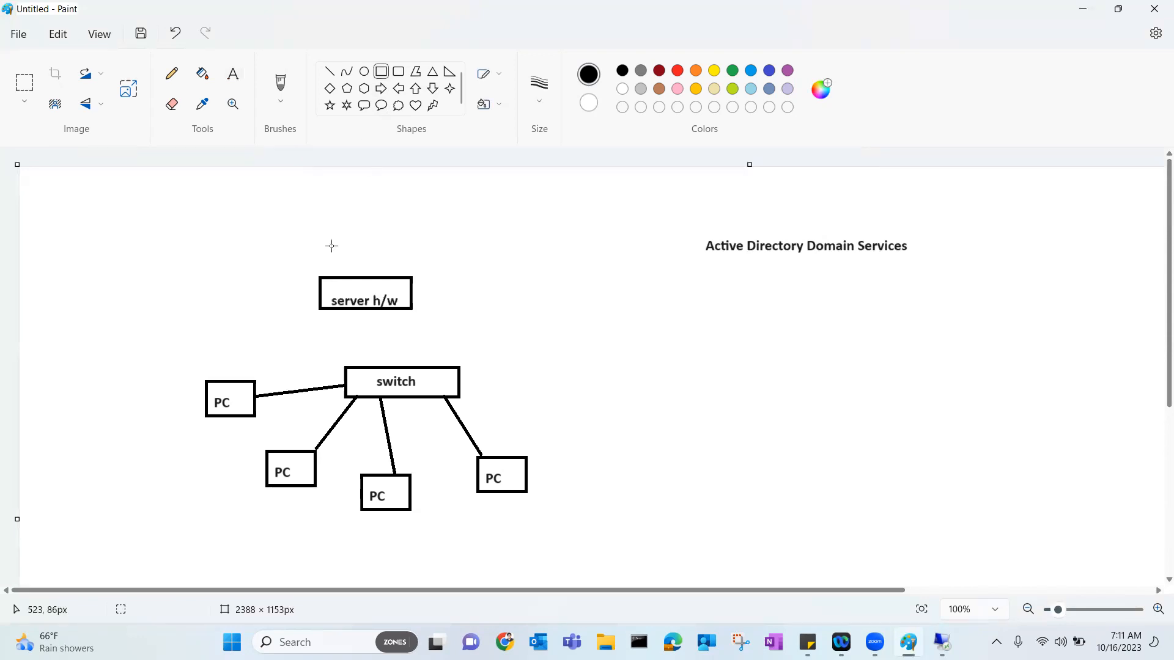
{"action": "mouse_move", "coordinate": [319, 274]}
{"action": "left_mouse_down"}
{"action": "mouse_move", "coordinate": [319, 260]}
{"action": "mouse_move", "coordinate": [367, 228]}
{"action": "mouse_move", "coordinate": [410, 234]}
{"action": "left_mouse_up"}
{"action": "left_click", "coordinate": [233, 73]}
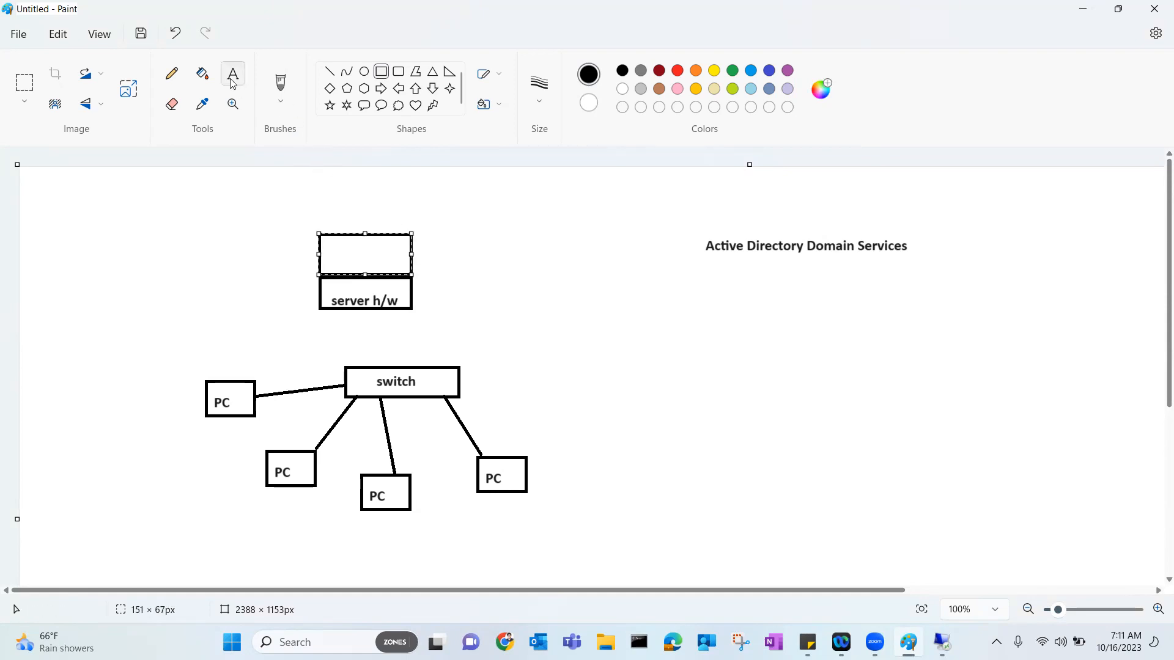
{"action": "left_click", "coordinate": [326, 251]}
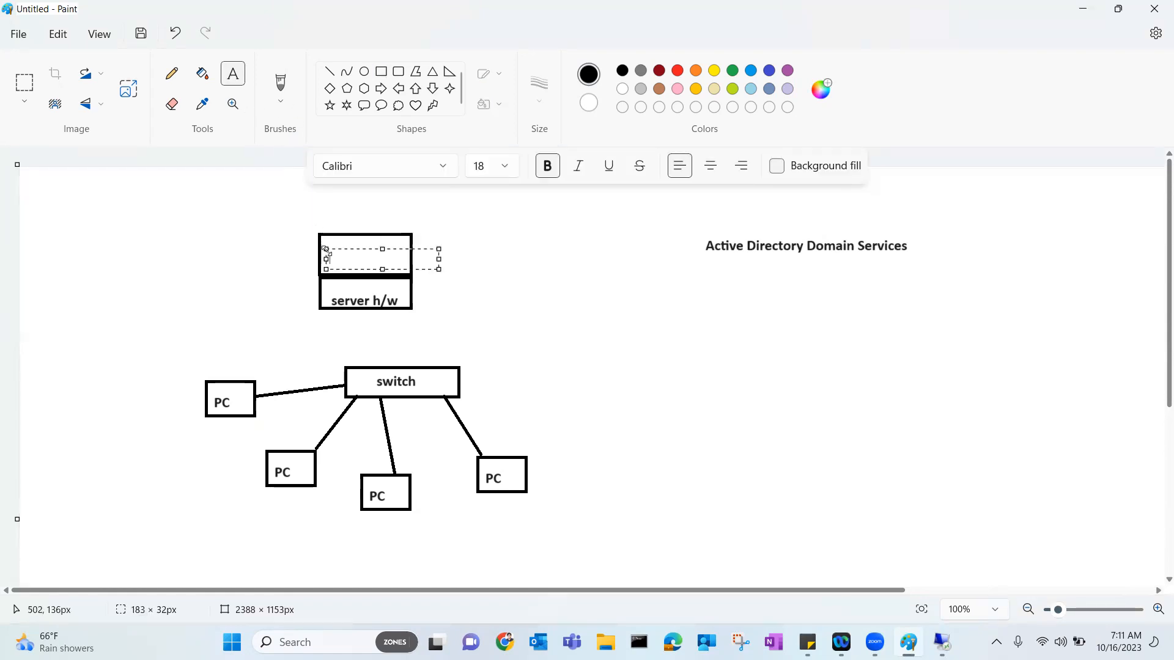
{"action": "type", "text": "server 2022"}
Add a third box at the top of the stack labelled 'ADDS + DNS'.
{"action": "left_click", "coordinate": [381, 71]}
{"action": "mouse_move", "coordinate": [317, 231]}
{"action": "left_mouse_down"}
{"action": "mouse_move", "coordinate": [342, 189]}
{"action": "mouse_move", "coordinate": [412, 190]}
{"action": "left_mouse_up"}
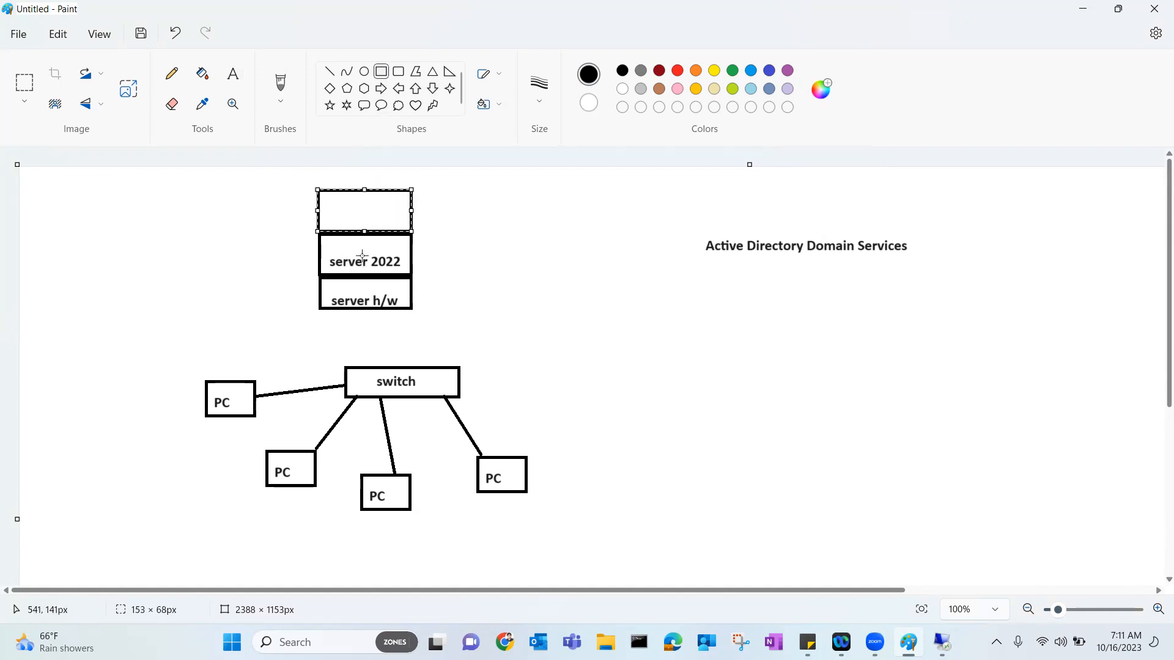
{"action": "left_click", "coordinate": [233, 74]}
{"action": "left_click", "coordinate": [324, 196]}
{"action": "left_click", "coordinate": [324, 199]}
{"action": "type", "text": "ADDS"}
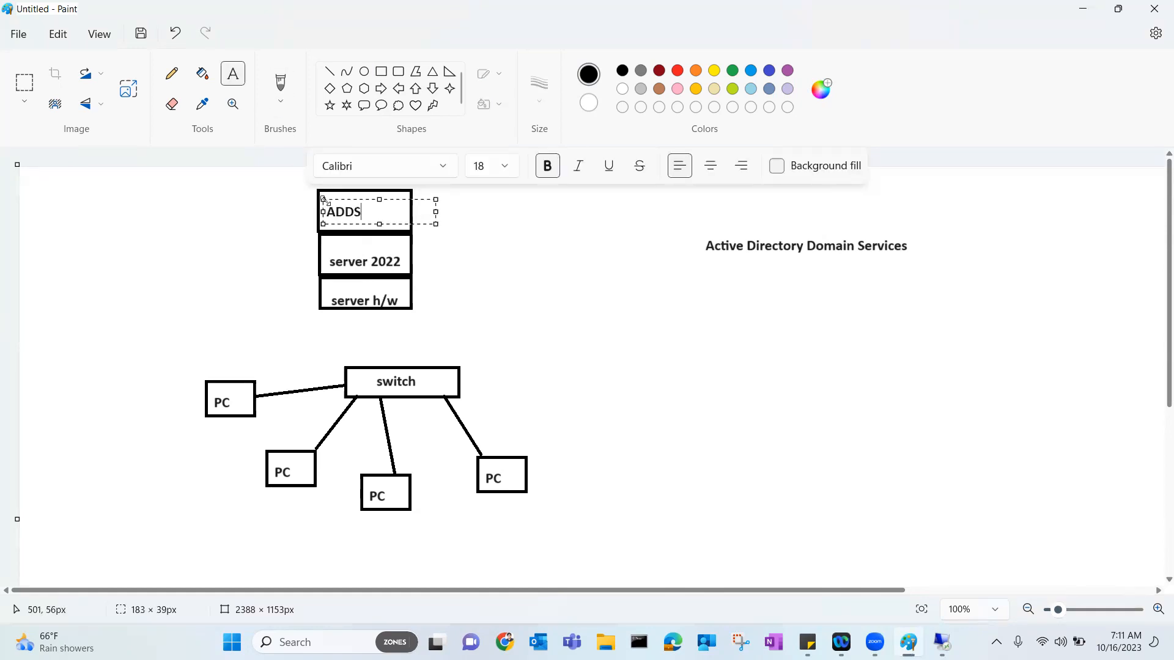
{"action": "type", "text": " +DN"}
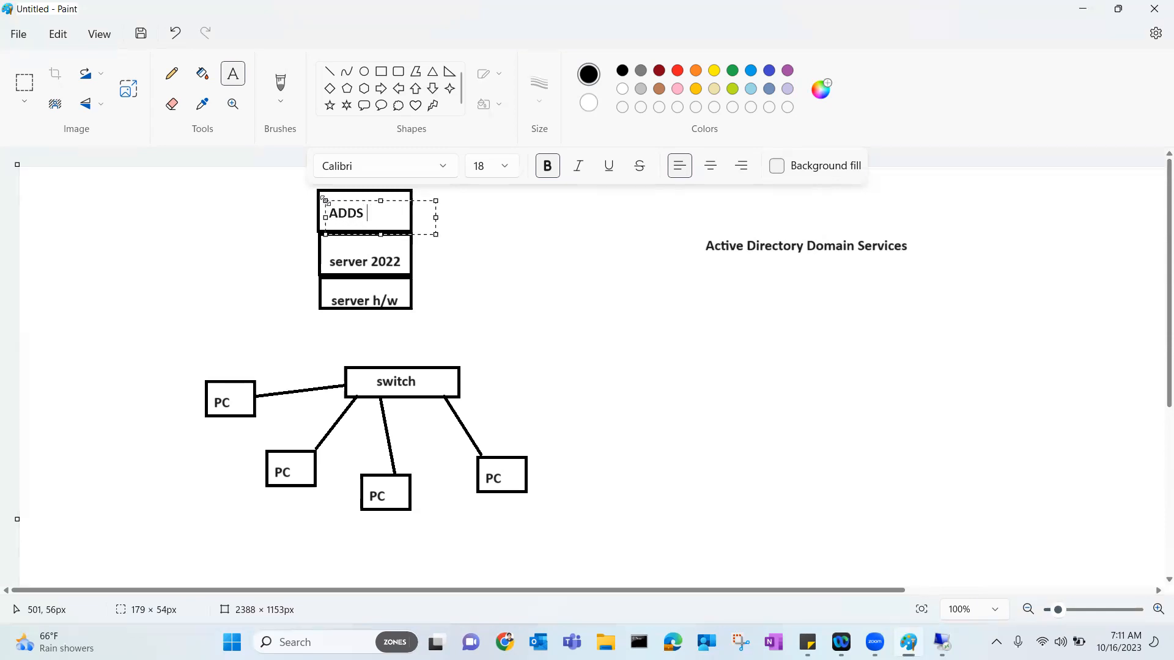
{"action": "key", "text": "BackSpace"}
{"action": "key", "text": "BackSpace"}
{"action": "type", "text": "DNS"}
{"action": "left_click", "coordinate": [747, 297]}
{"action": "left_click", "coordinate": [747, 299]}
List the first prerequisites: '- server o/s', '- network connectivity', '- static IP address'.
{"action": "type", "text": "-"}
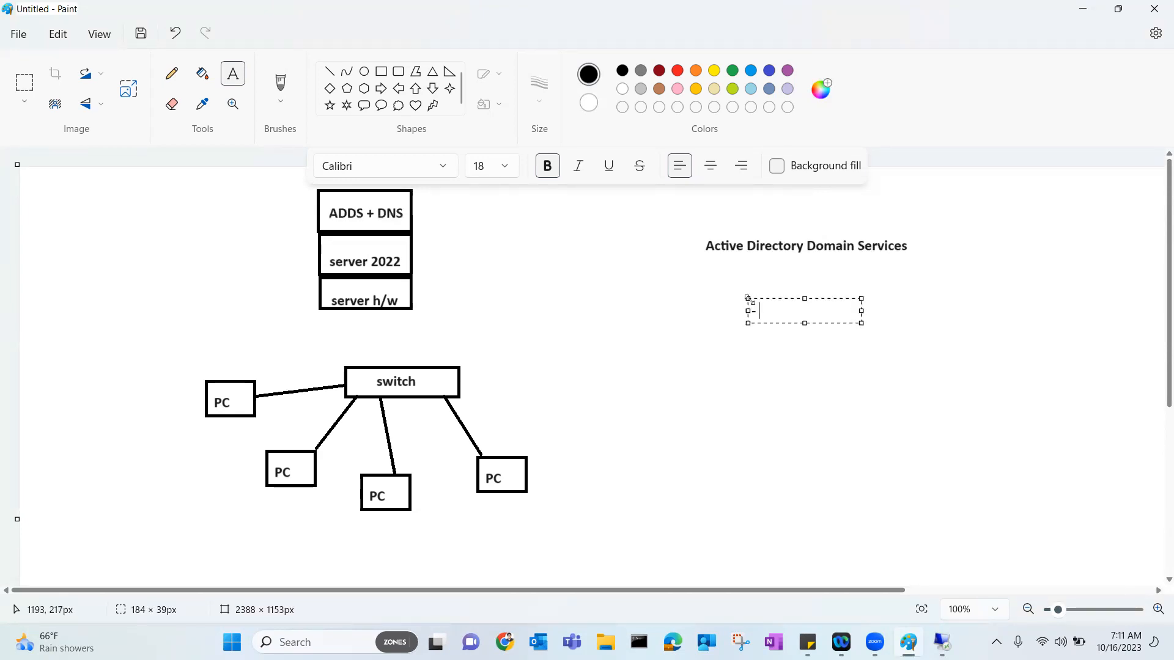
{"action": "type", "text": " server 2022"}
{"action": "key", "text": "BackSpace"}
{"action": "key", "text": "BackSpace"}
{"action": "key", "text": "BackSpace"}
{"action": "key", "text": "BackSpace"}
{"action": "type", "text": "o/s"}
{"action": "key", "text": "Return"}
{"action": "type", "text": "- "}
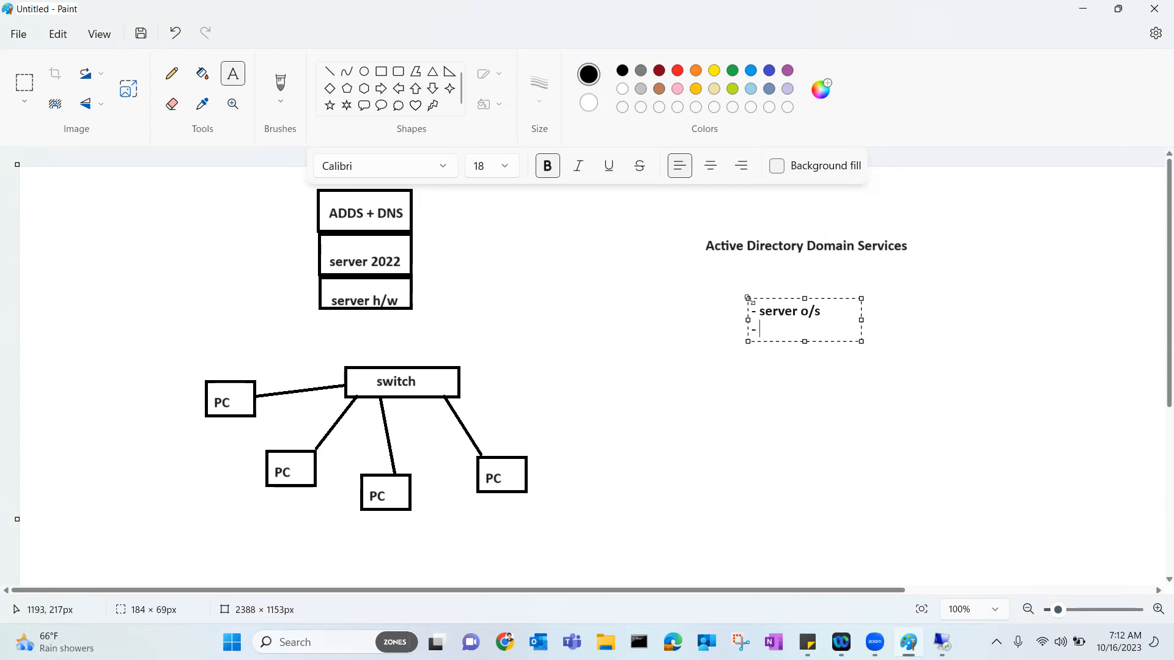
{"action": "type", "text": "network connectivity"}
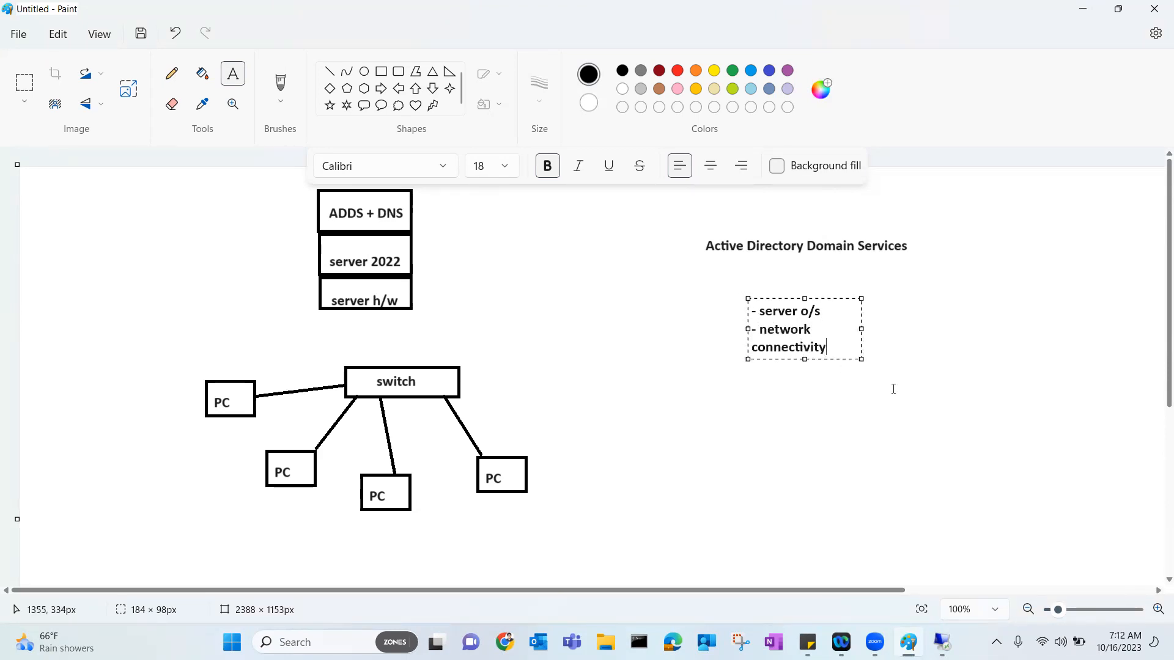
{"action": "left_click_drag", "start_coordinate": [862, 359], "coordinate": [1024, 405]}
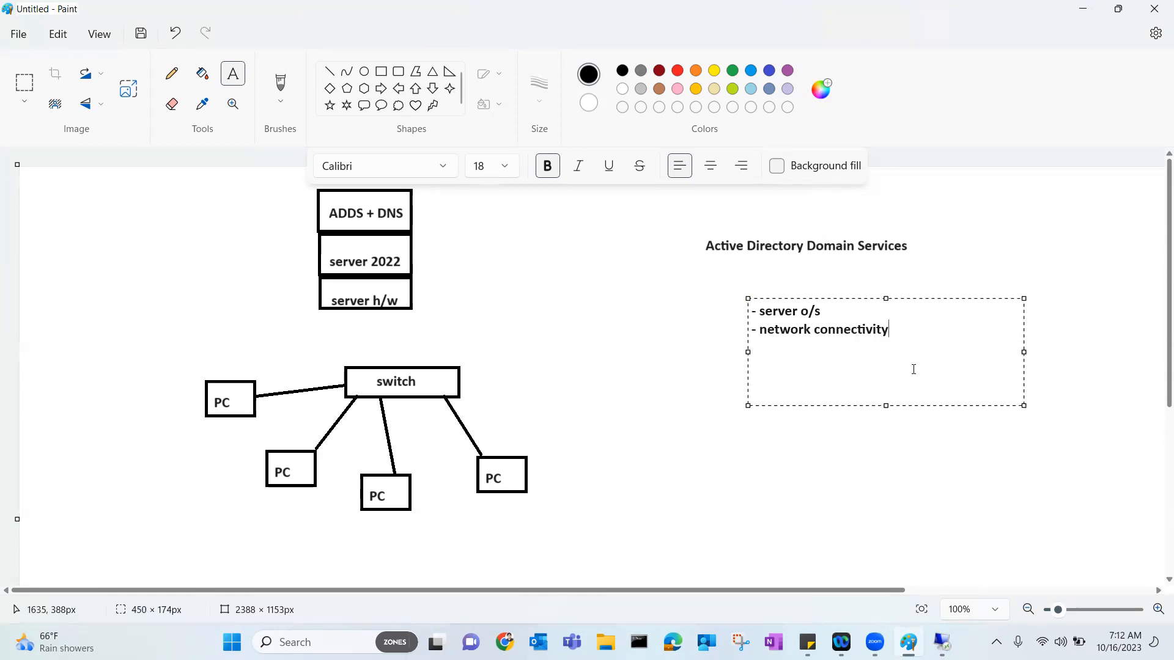
{"action": "type", "text": "- static IP"}
{"action": "left_click", "coordinate": [794, 353]}
{"action": "double_click", "coordinate": [809, 355]}
{"action": "left_click", "coordinate": [832, 356]}
{"action": "type", "text": "address "}
{"action": "type", "text": "- "}
{"action": "type", "text": "DNS"}
Finish the list with '- DNS server', '- NTFS partition' and '- 300 mb free space'.
{"action": "left_click", "coordinate": [832, 355], "text": "shift"}
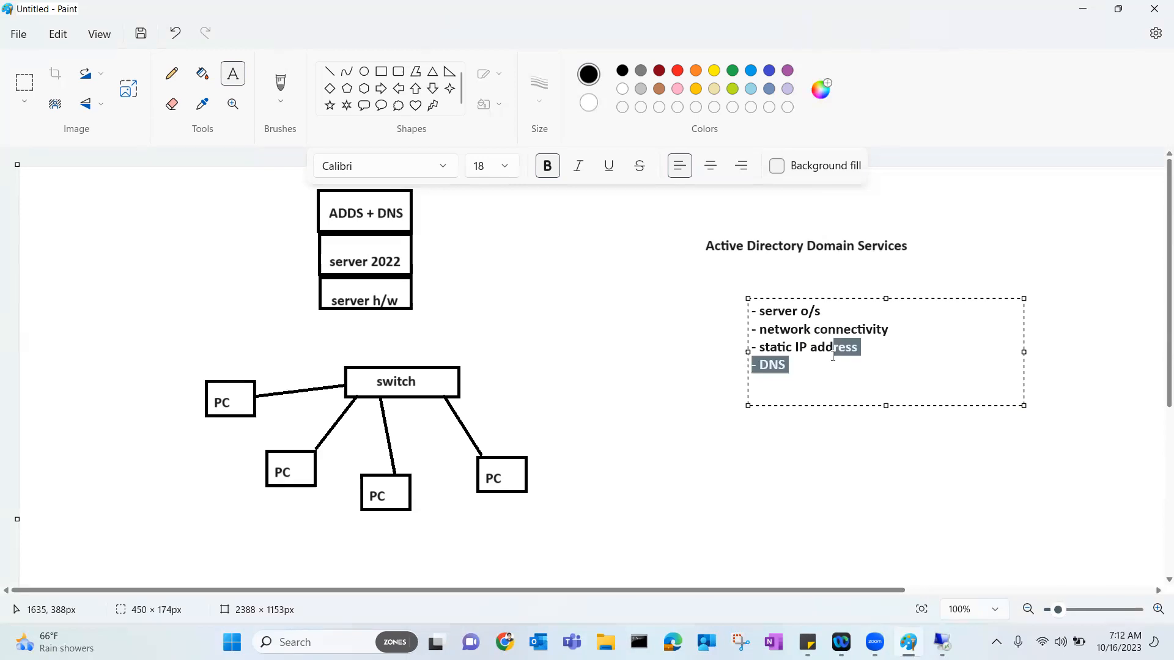
{"action": "left_click", "coordinate": [825, 360]}
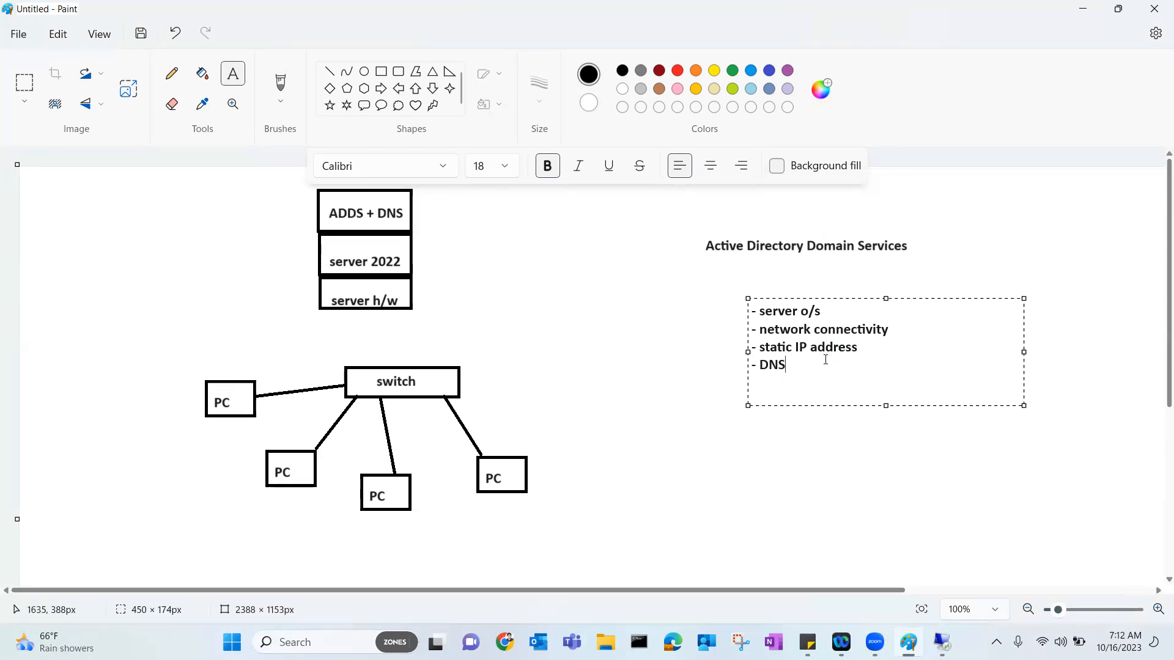
{"action": "type", "text": "server "}
{"action": "type", "text": "-"}
{"action": "type", "text": " NTF"}
{"action": "left_click", "coordinate": [826, 360], "text": "shift"}
{"action": "left_click", "coordinate": [812, 385]}
{"action": "type", "text": "s"}
{"action": "key", "text": "BackSpace"}
{"action": "type", "text": "S"}
{"action": "left_click_drag", "start_coordinate": [813, 385], "coordinate": [784, 383]}
{"action": "type", "text": "S partition"}
{"action": "key", "text": "Return"}
{"action": "type", "text": "- 300 mb free"}
{"action": "type", "text": "space"}
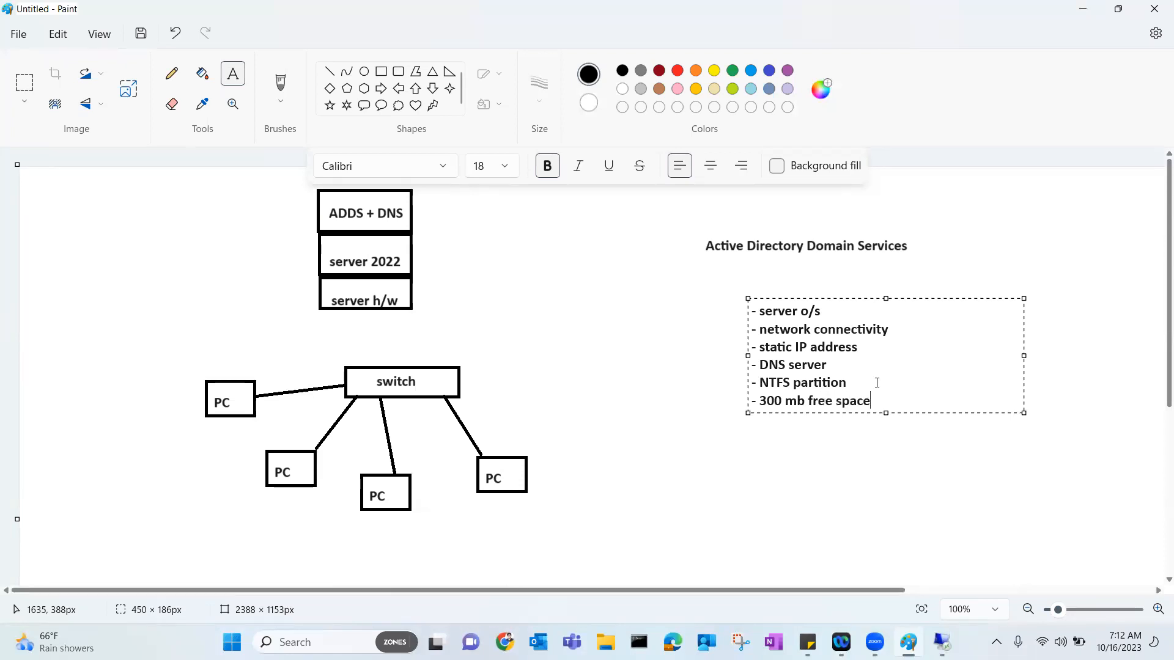
{"action": "left_click", "coordinate": [531, 366]}
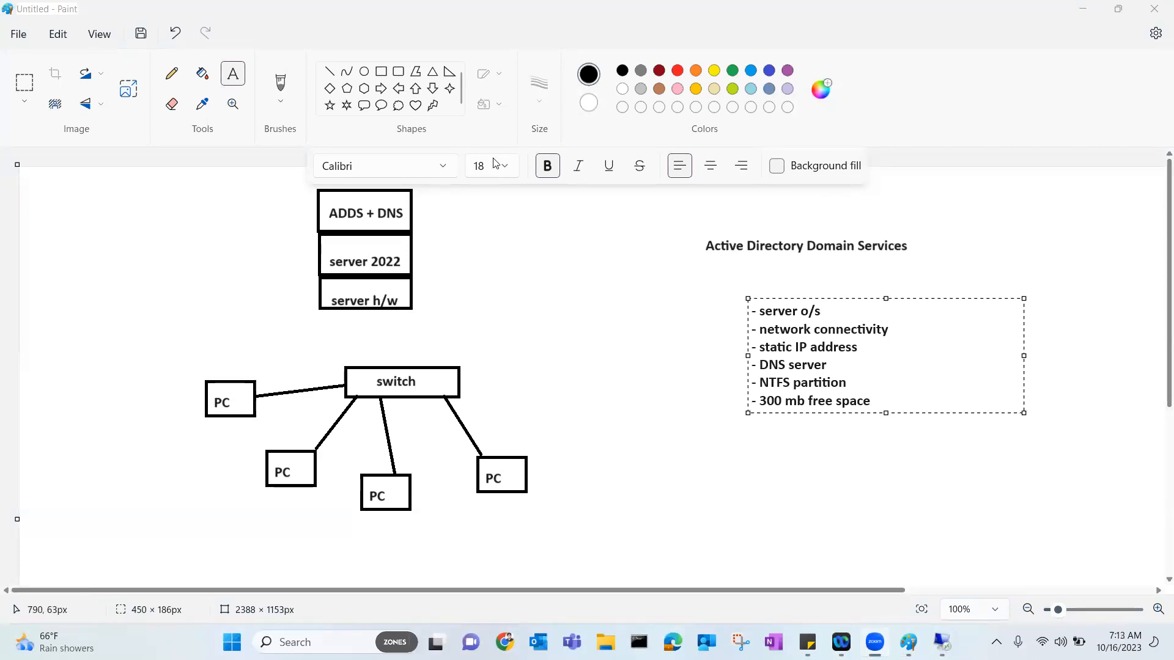
{"action": "left_click", "coordinate": [329, 71]}
Connect server h/w to the switch, then confirm Server2022's Ethernet0 has DHCP address 192.168.20.119.
{"action": "left_click_drag", "start_coordinate": [367, 309], "coordinate": [392, 365]}
{"action": "left_click", "coordinate": [940, 642]}
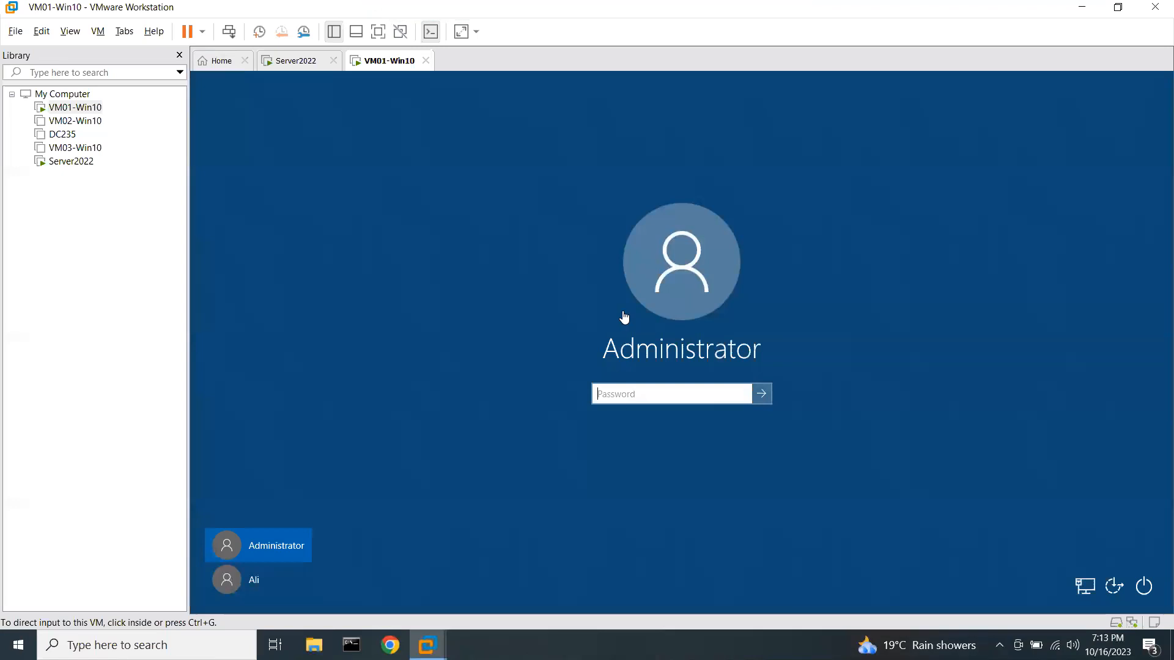
{"action": "left_click", "coordinate": [299, 62]}
{"action": "left_click", "coordinate": [270, 184]}
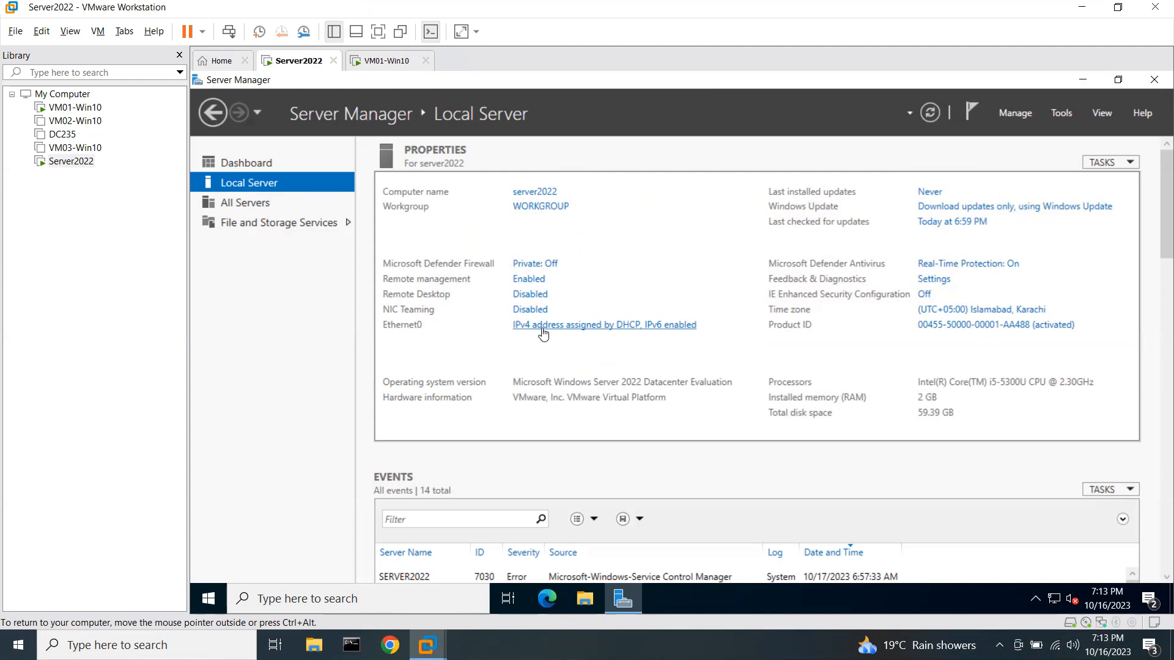
{"action": "left_click", "coordinate": [543, 334]}
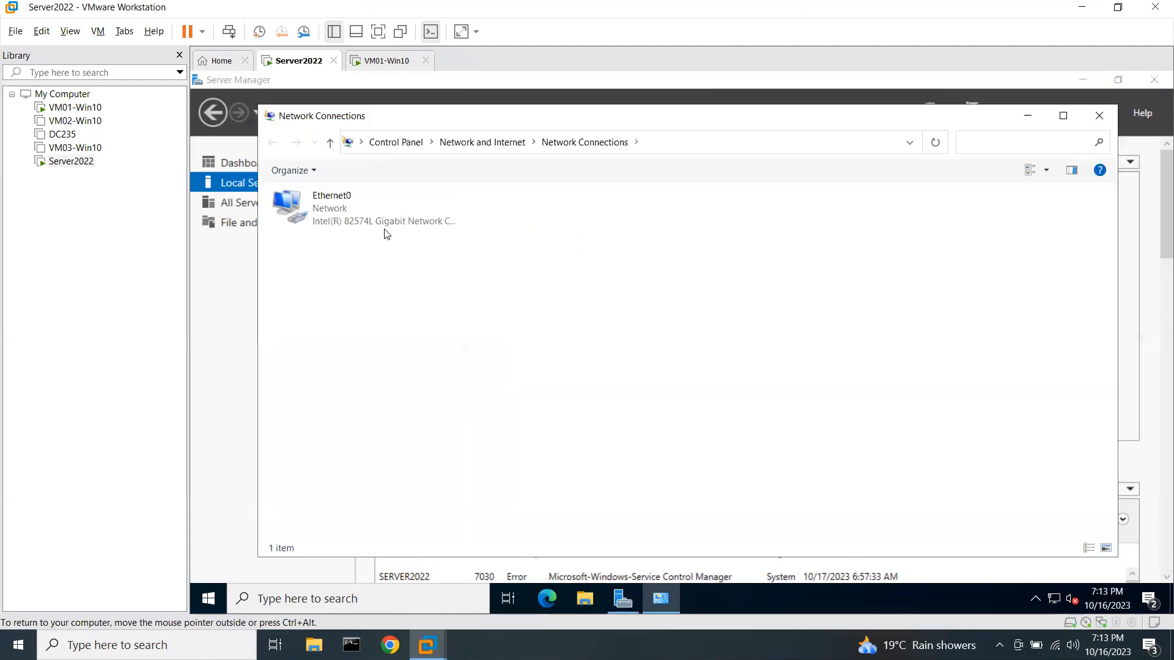
{"action": "left_click", "coordinate": [346, 214]}
{"action": "right_click", "coordinate": [346, 214]}
{"action": "left_click", "coordinate": [375, 242]}
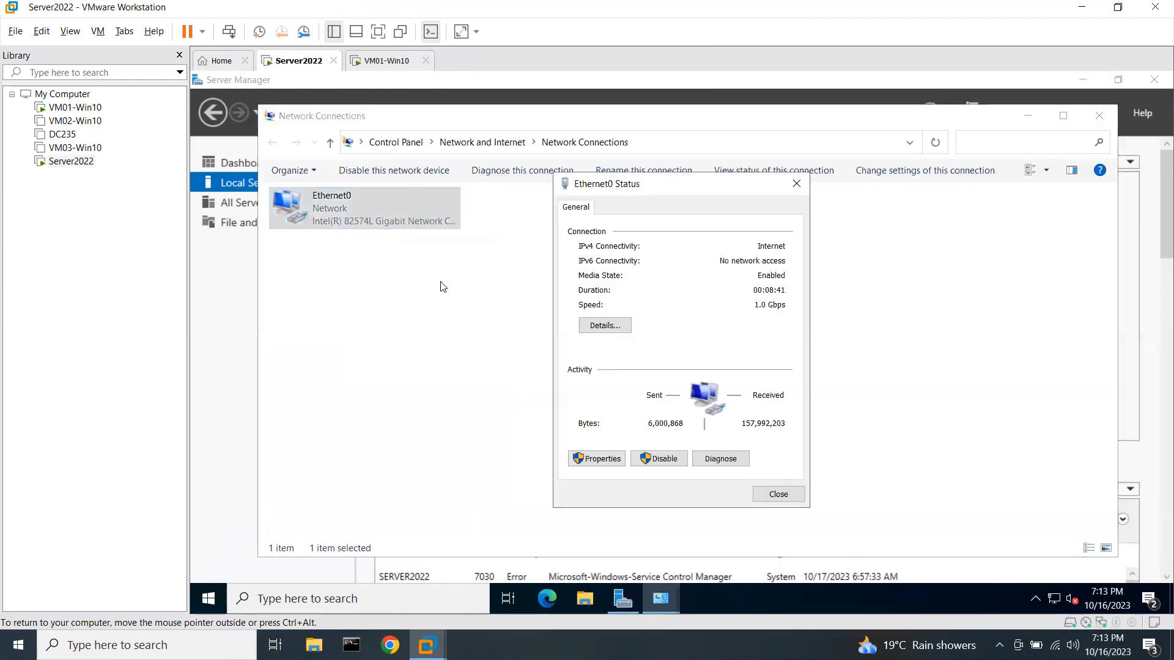
{"action": "left_click", "coordinate": [600, 322]}
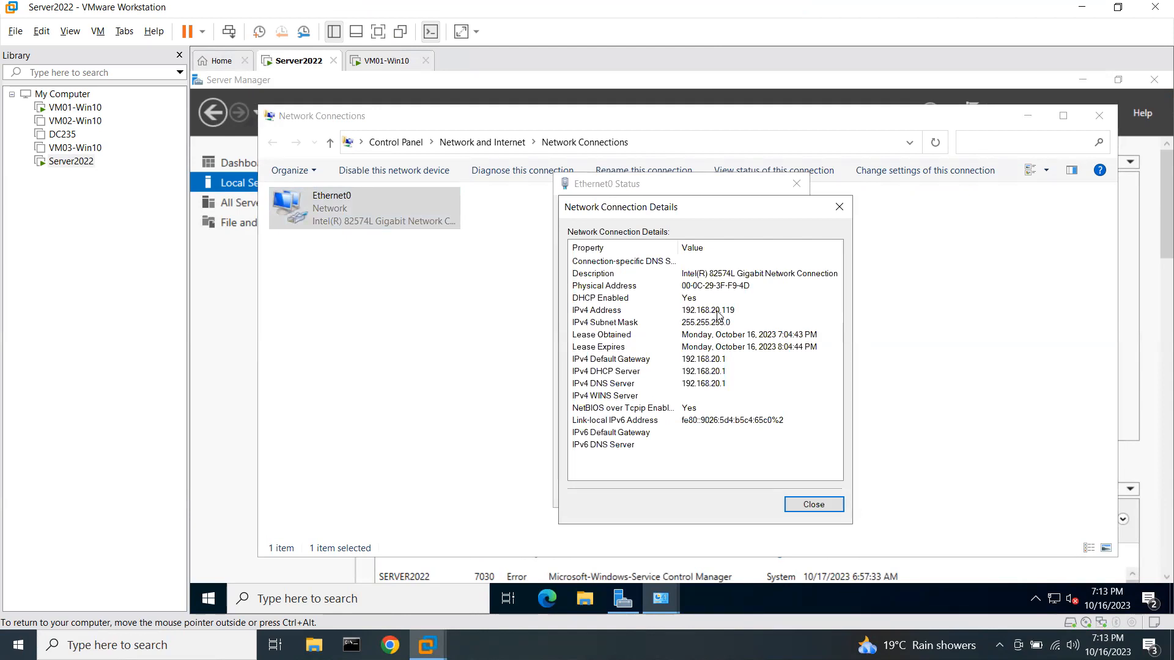
Open Ethernet0's properties and select the TCP/IPv4 protocol entry.
{"action": "left_click", "coordinate": [799, 500]}
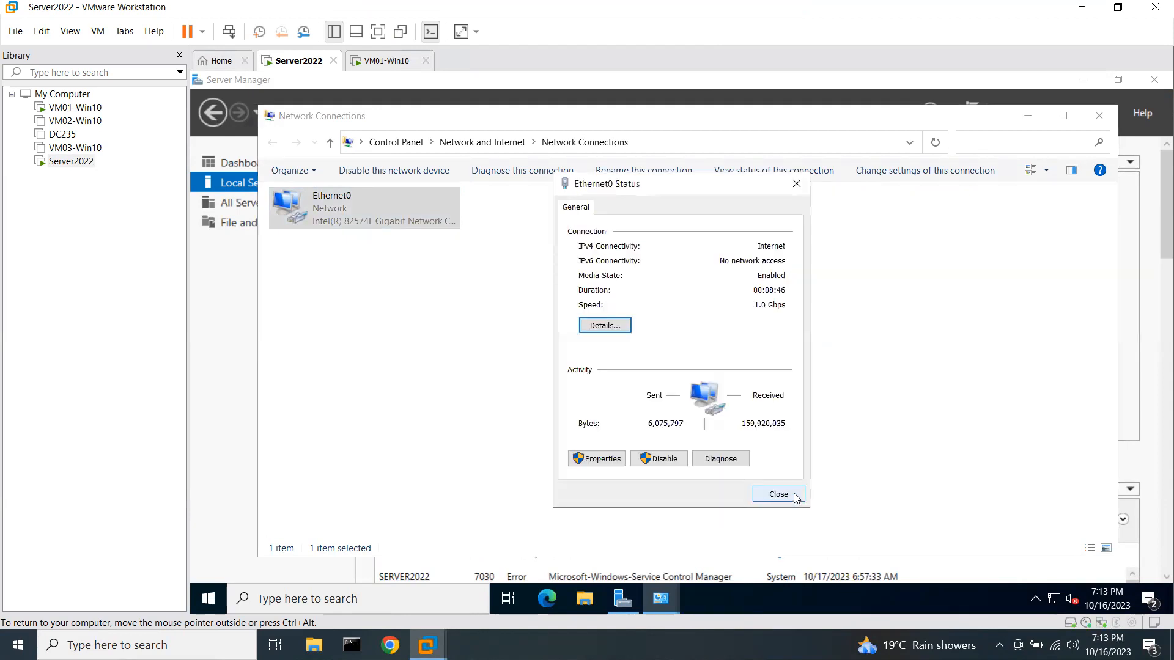
{"action": "left_click", "coordinate": [347, 223]}
{"action": "right_click", "coordinate": [358, 219]}
{"action": "left_click", "coordinate": [400, 373]}
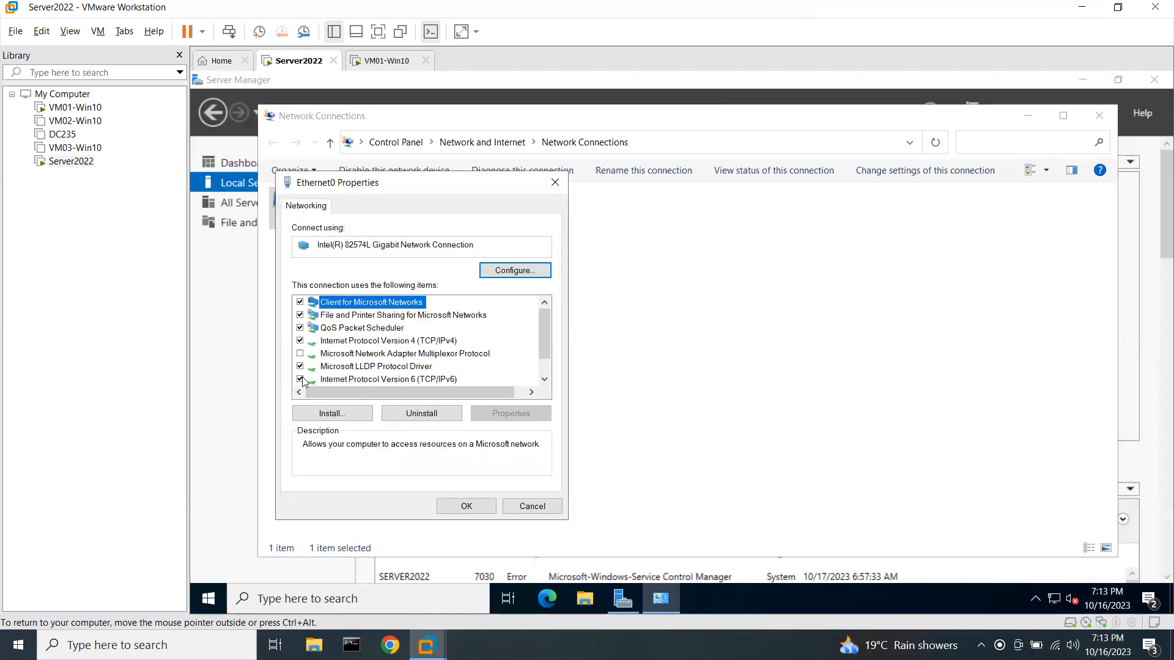
{"action": "left_click", "coordinate": [318, 379]}
Set static IP 192.168.20.245, mask 255.255.255.0, gateway 192.168.20.1, DNS 8.8.8.8 and 8.8.4.4.
{"action": "double_click", "coordinate": [398, 340]}
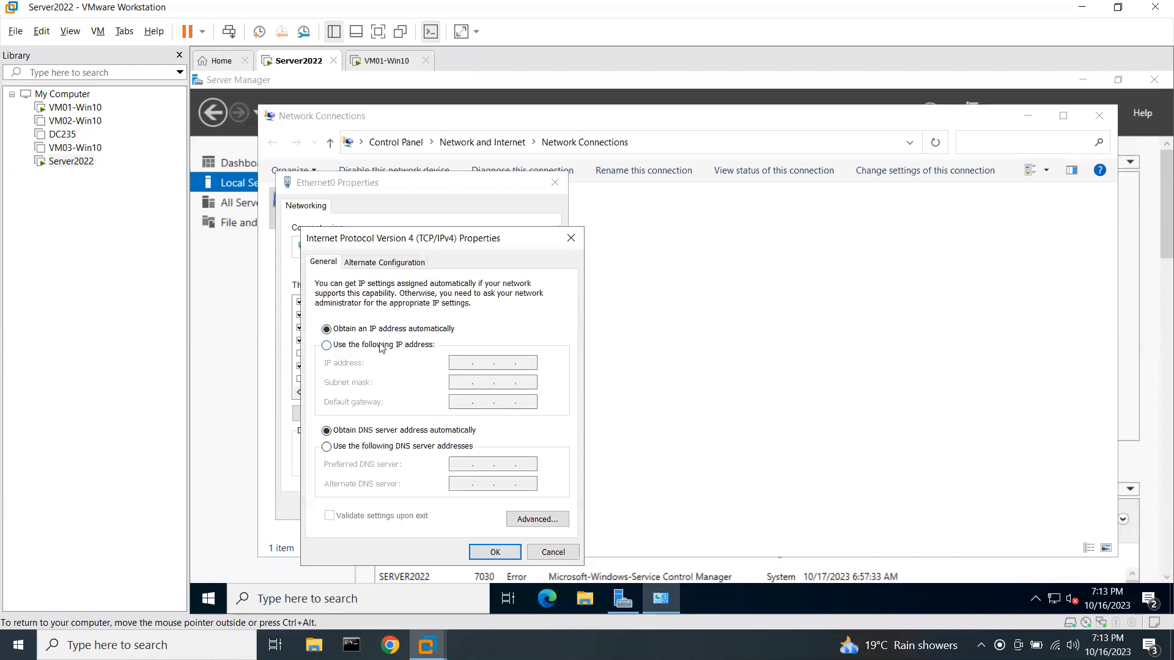
{"action": "left_click", "coordinate": [382, 345]}
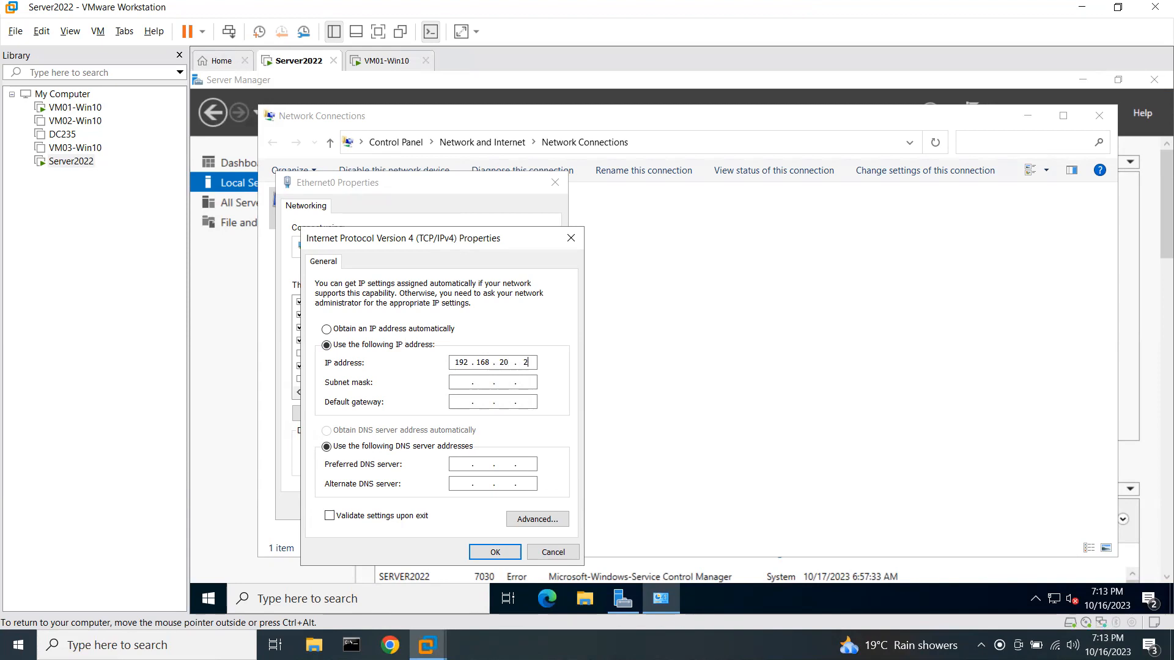
{"action": "type", "text": "5"}
{"action": "key", "text": "Tab"}
{"action": "key", "text": "Tab"}
{"action": "type", "text": "192 . 168 . 20"}
{"action": "type", "text": "4.4"}
{"action": "left_click", "coordinate": [490, 553]}
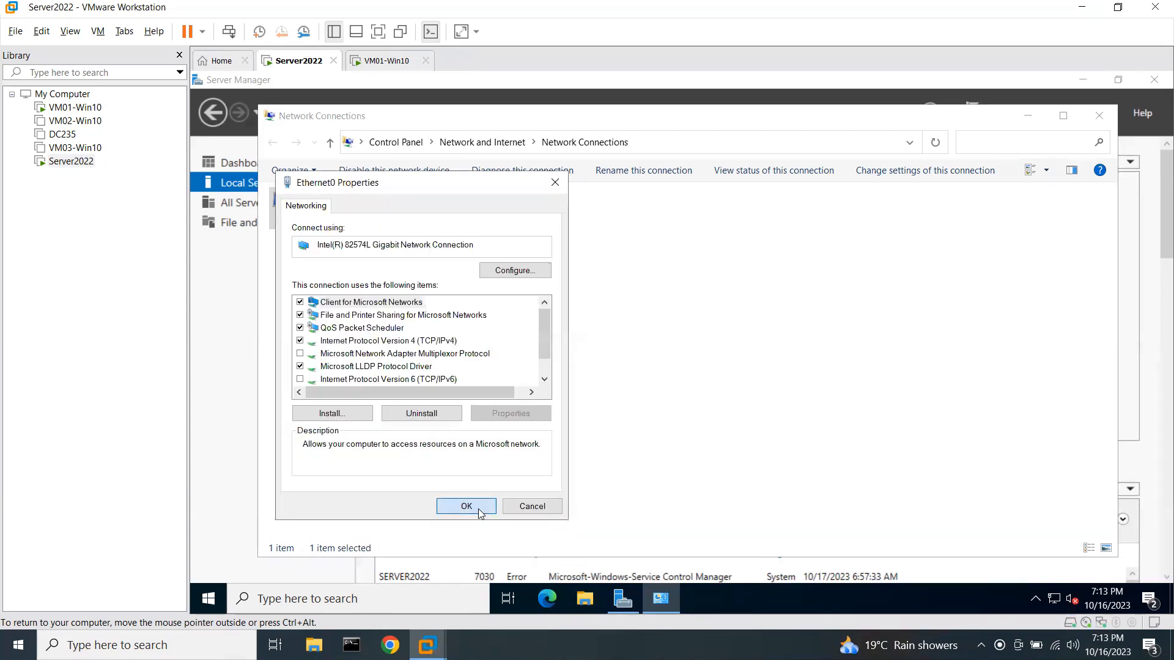
{"action": "left_click", "coordinate": [479, 511]}
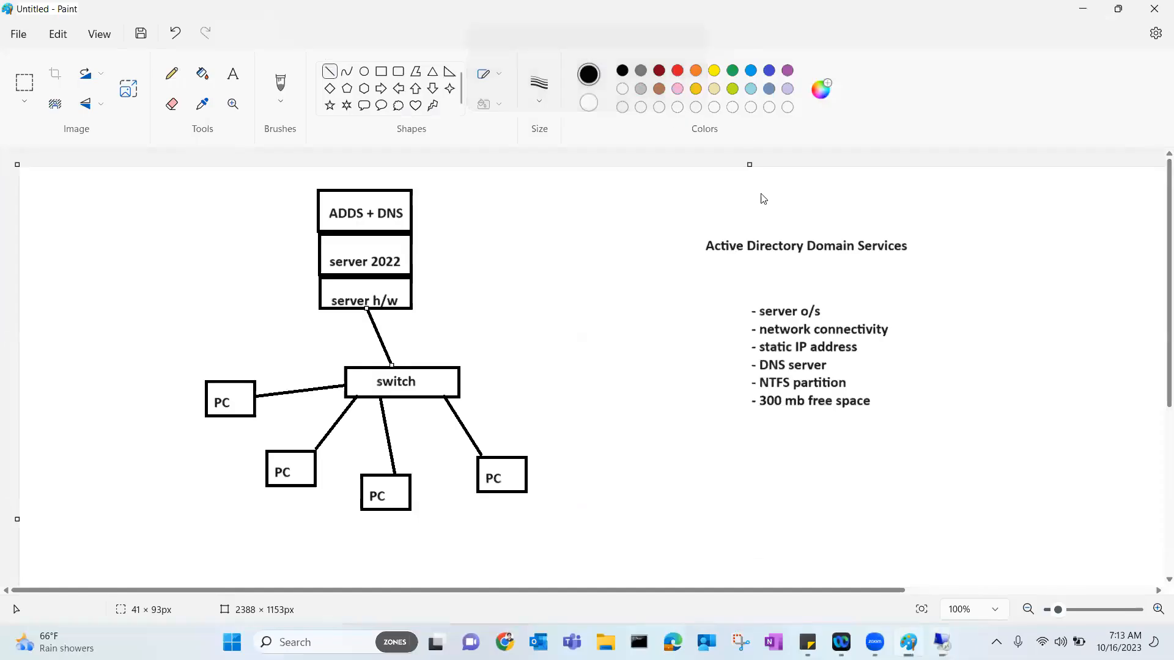
Draw a red circle to the right of the bullet list.
{"action": "left_click", "coordinate": [363, 71]}
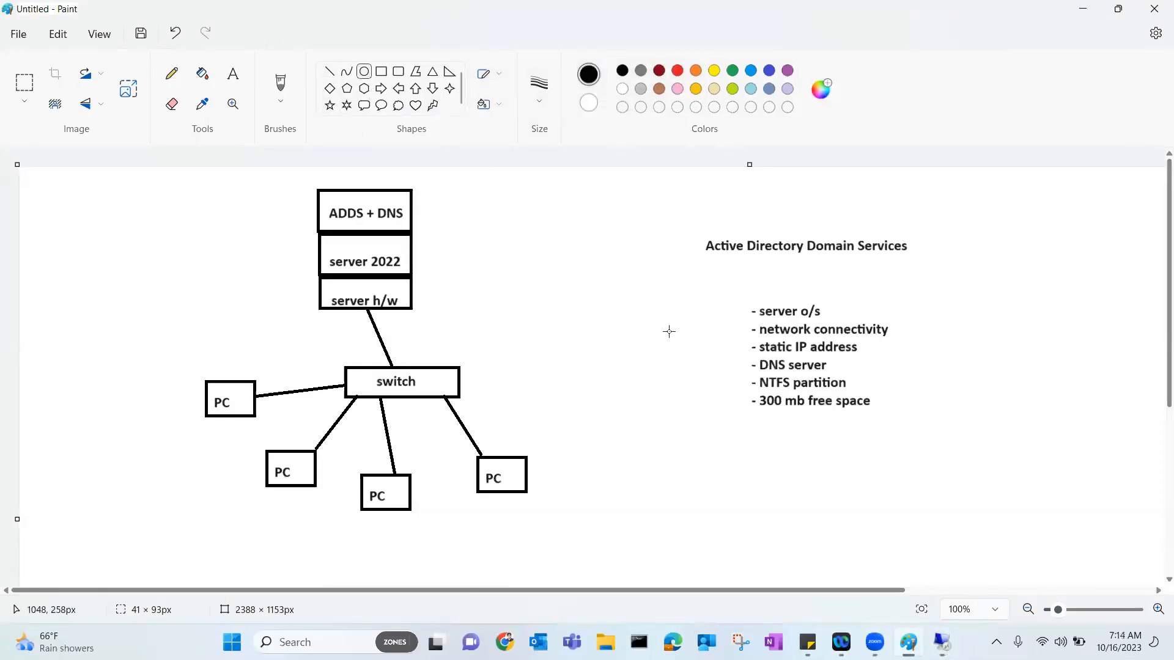
{"action": "left_click_drag", "start_coordinate": [942, 288], "coordinate": [1089, 424]}
{"action": "left_click", "coordinate": [676, 70]}
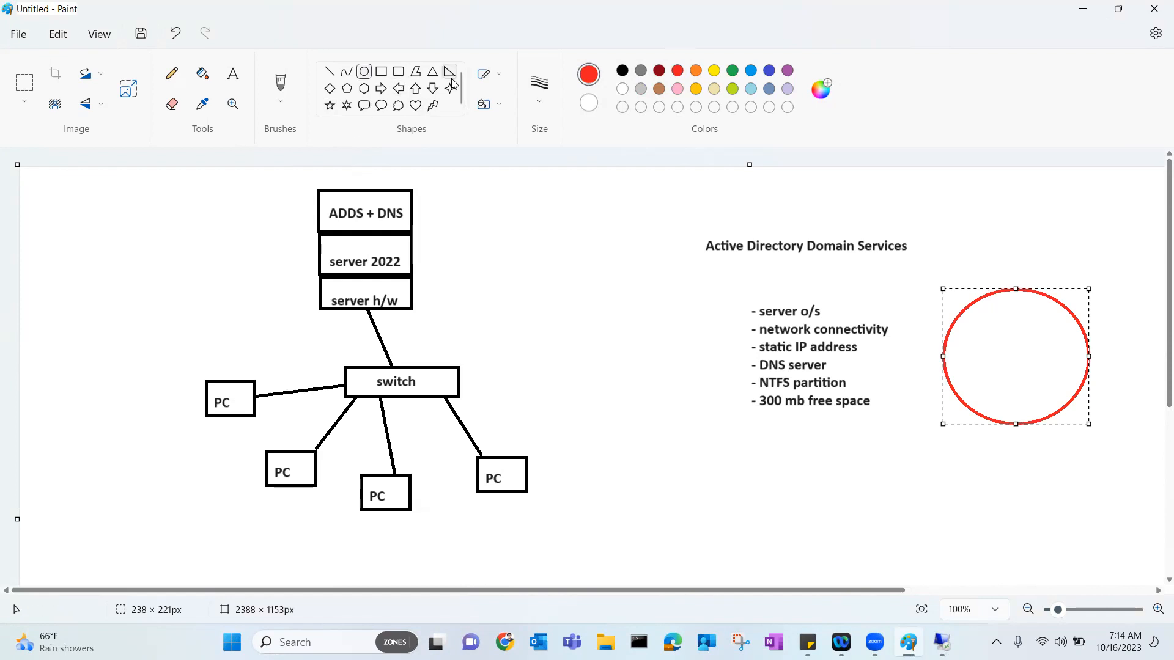
Draw small green triangles inside the red circle.
{"action": "left_click", "coordinate": [432, 71]}
{"action": "left_click", "coordinate": [733, 71]}
{"action": "left_click_drag", "start_coordinate": [1027, 305], "coordinate": [1061, 343]}
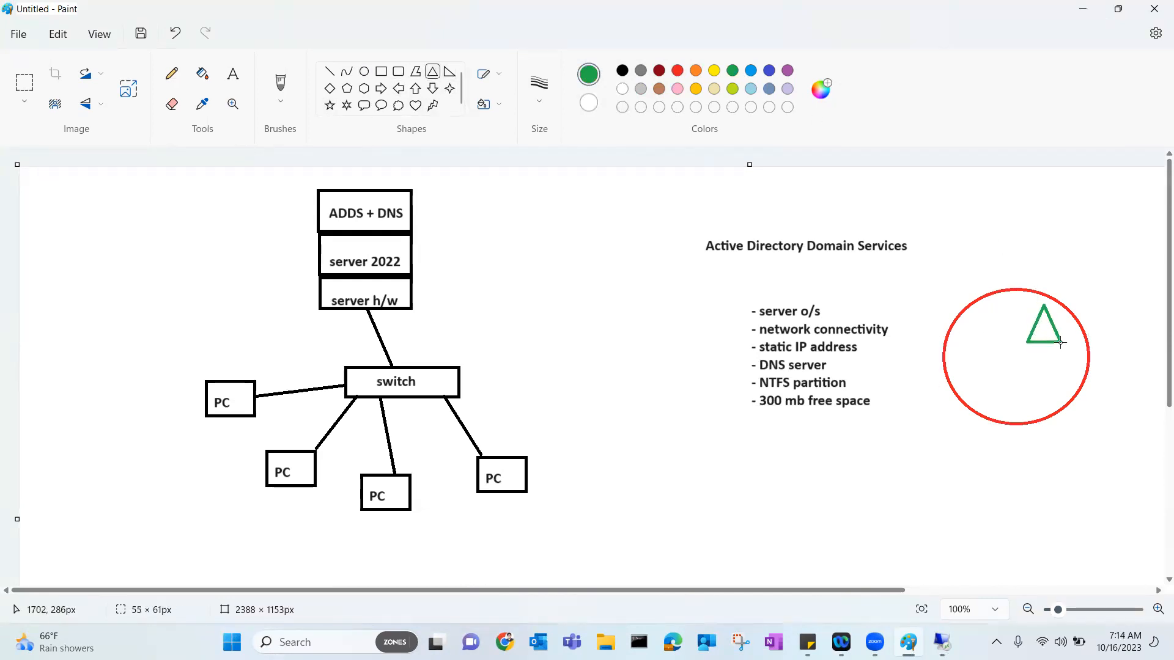
{"action": "left_click_drag", "start_coordinate": [974, 322], "coordinate": [1033, 408]}
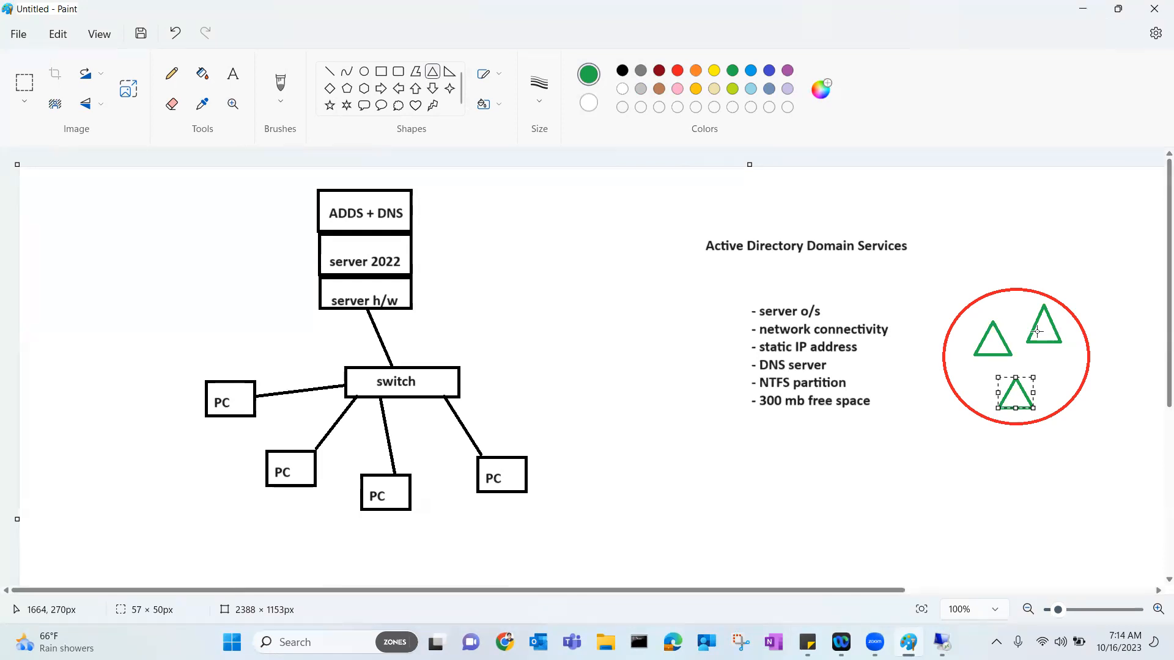
Label the server stack with 'IP: 192.168.20.245' and 'kbit.local' on two lines.
{"action": "left_click", "coordinate": [233, 73]}
{"action": "left_click", "coordinate": [422, 296]}
{"action": "type", "text": "IP: 192.168.20.245"}
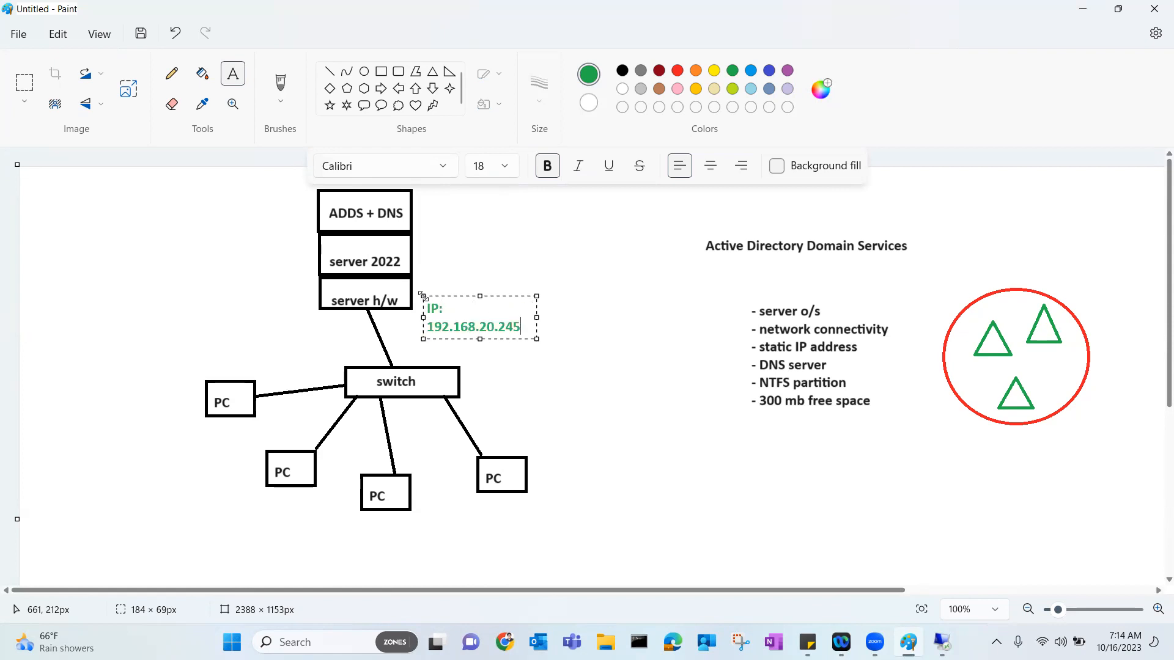
{"action": "left_click_drag", "start_coordinate": [536, 339], "coordinate": [582, 349]}
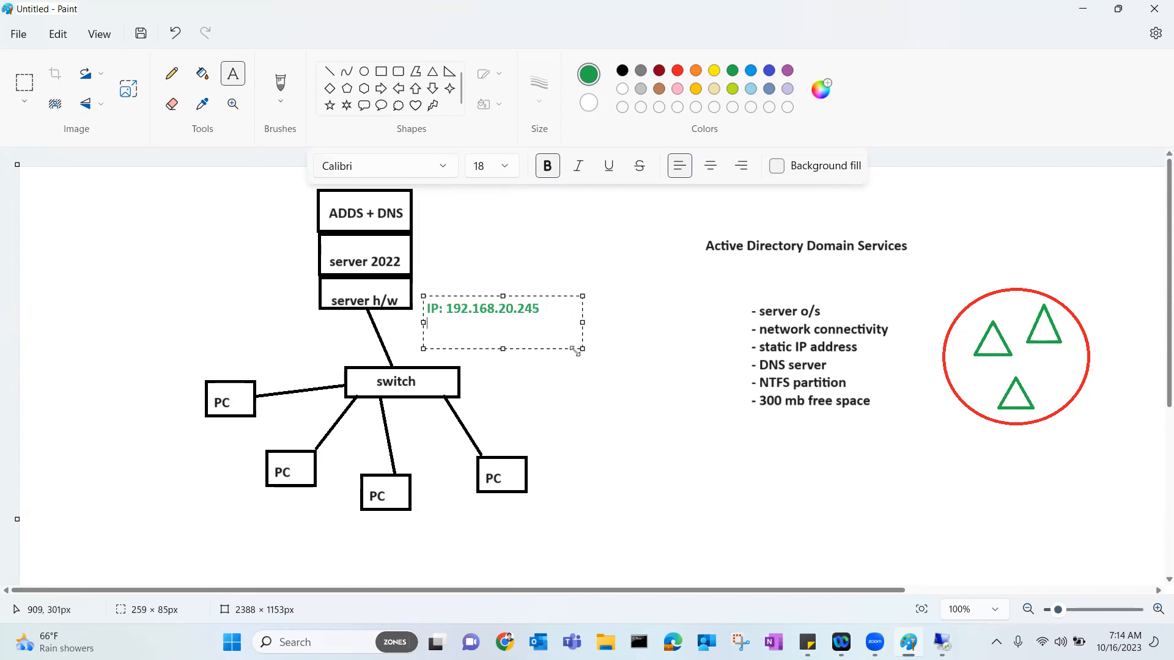
{"action": "key", "text": "Return"}
{"action": "type", "text": "kbit.local"}
{"action": "left_click", "coordinate": [454, 297]}
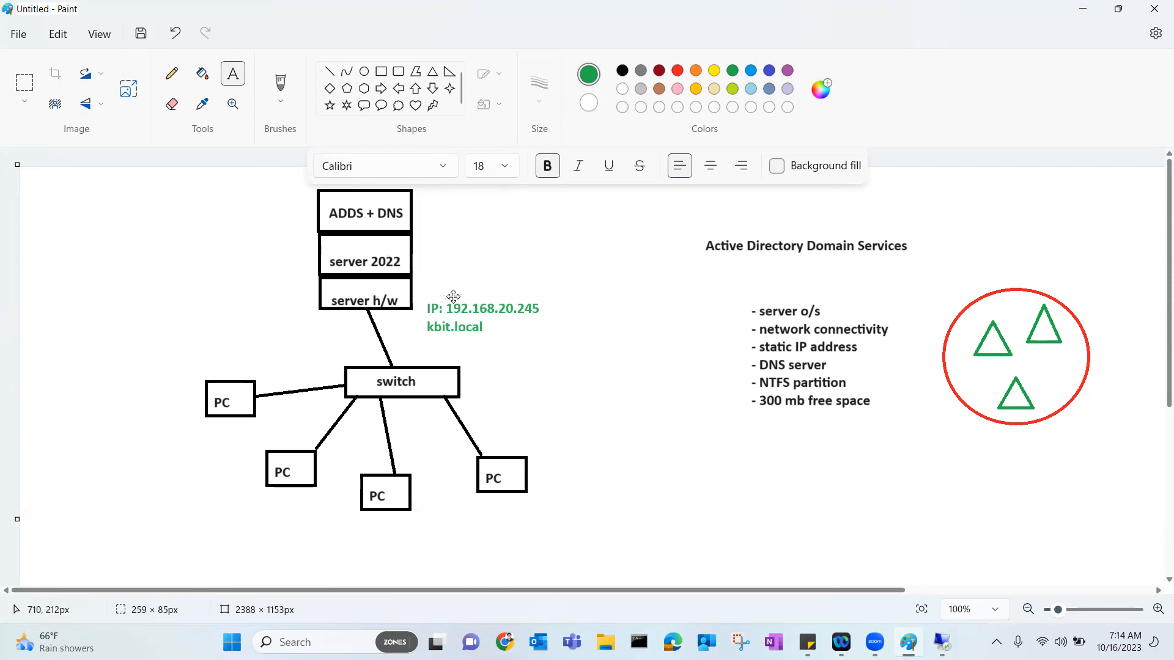
{"action": "left_click_drag", "start_coordinate": [453, 297], "coordinate": [451, 278]}
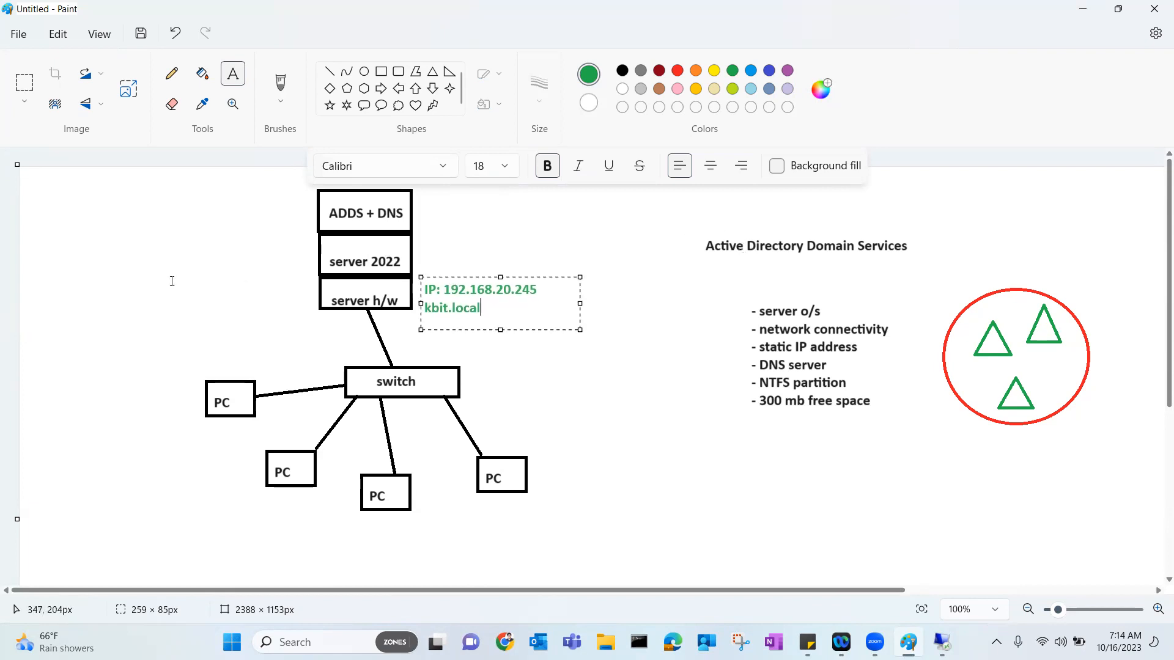
Add the note 'Step01: installation of ADDS' at the top left.
{"action": "left_click_drag", "start_coordinate": [43, 214], "coordinate": [156, 235]}
{"action": "type", "text": "Step01: install"}
{"action": "key", "text": "BackSpace"}
{"action": "key", "text": "BackSpace"}
{"action": "key", "text": "BackSpace"}
{"action": "type", "text": "allation of Active Dr"}
{"action": "key", "text": "BackSpace"}
{"action": "key", "text": "BackSpace"}
{"action": "key", "text": "BackSpace"}
{"action": "key", "text": "BackSpace"}
{"action": "key", "text": "BackSpace"}
{"action": "key", "text": "BackSpace"}
{"action": "key", "text": "BackSpace"}
{"action": "key", "text": "BackSpace"}
{"action": "key", "text": "BackSpace"}
{"action": "type", "text": "ADDS"}
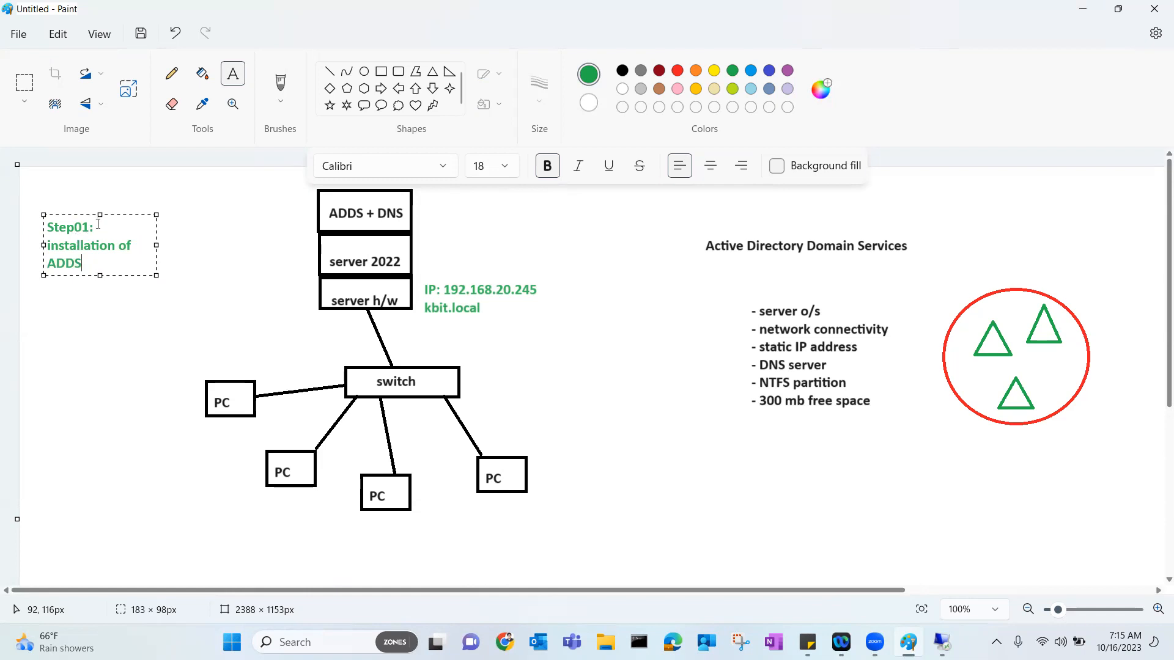
Widen the Step01 note onto one line and return to VMware Workstation.
{"action": "left_click_drag", "start_coordinate": [156, 214], "coordinate": [283, 207]}
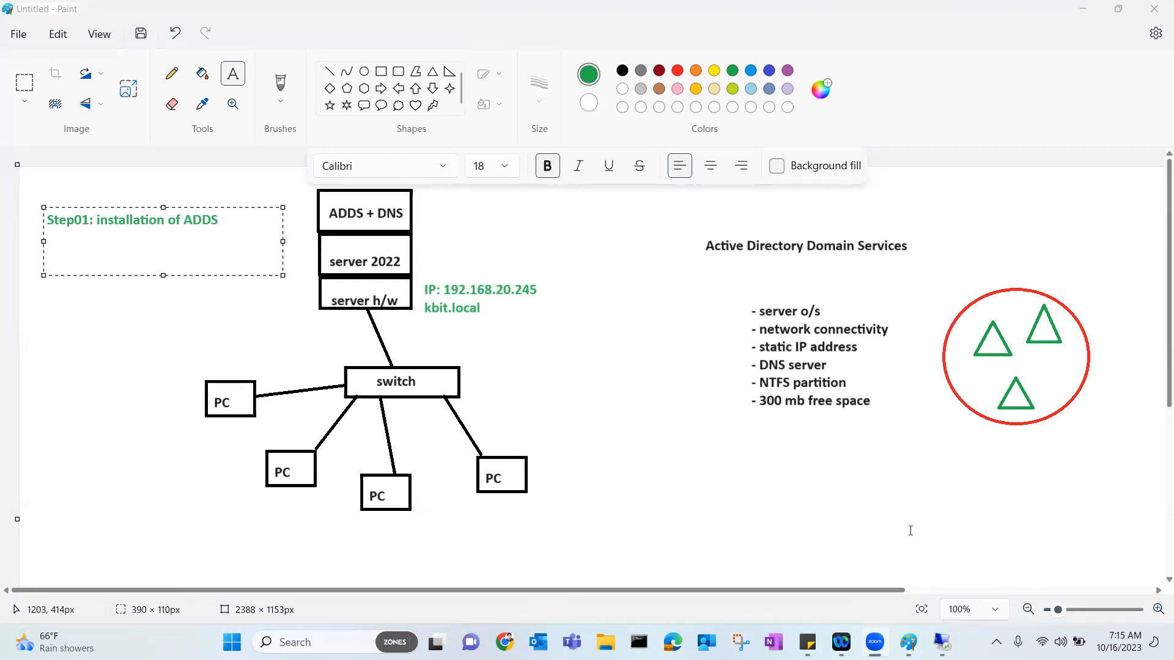
{"action": "left_click", "coordinate": [942, 642]}
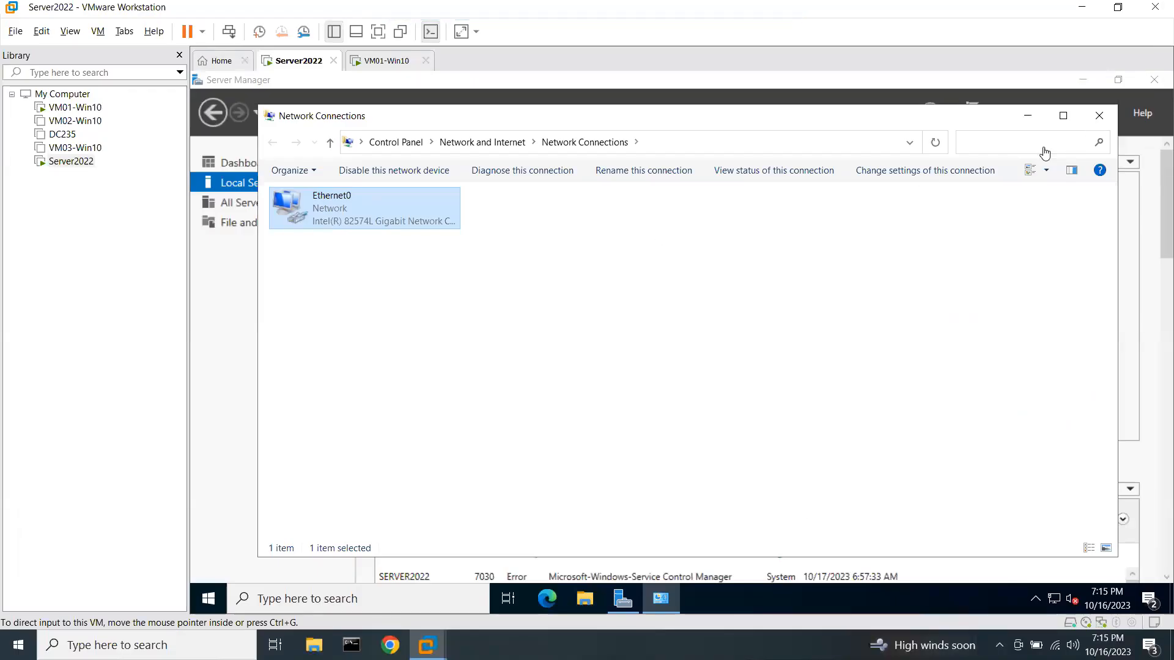
Close Network Connections to see Ethernet0 at 192.168.20.245 on Local Server.
{"action": "left_click", "coordinate": [1099, 119]}
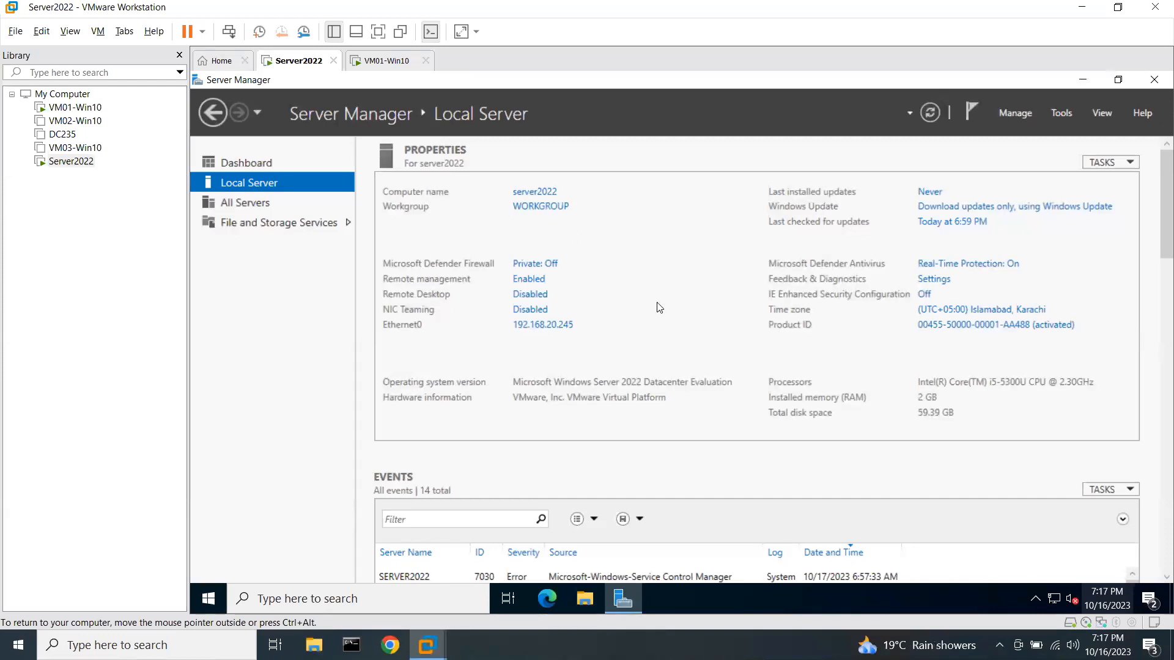
Launch the Add Roles and Features Wizard from Server Manager and advance to Server Roles.
{"action": "left_click", "coordinate": [1010, 113]}
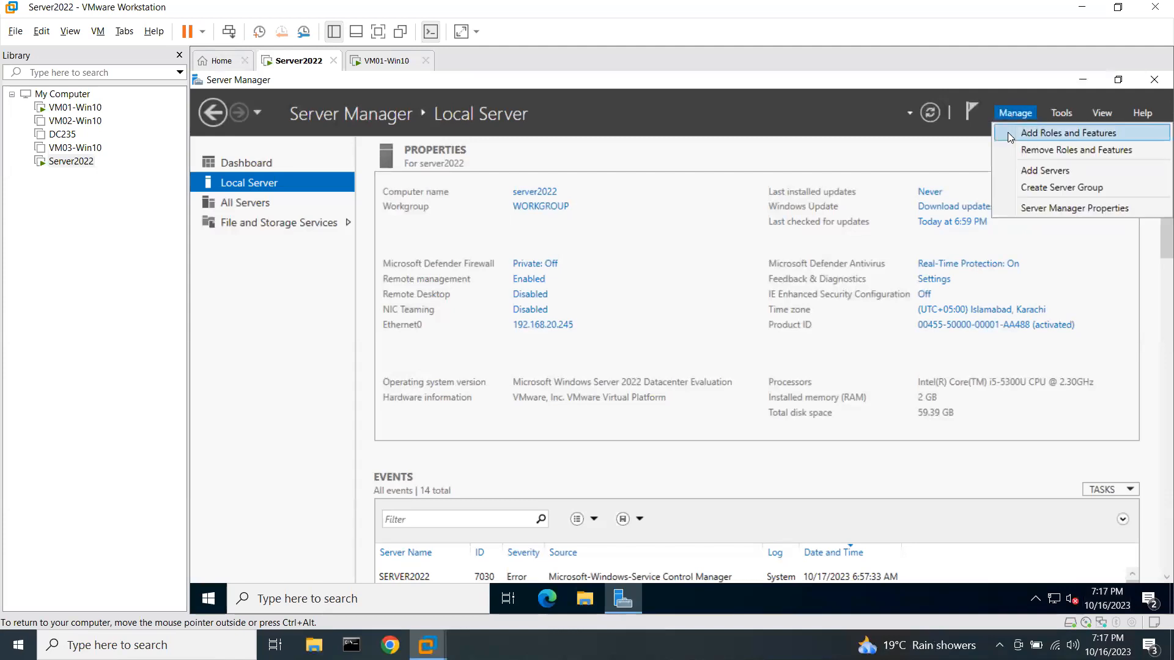
{"action": "left_click", "coordinate": [1007, 132]}
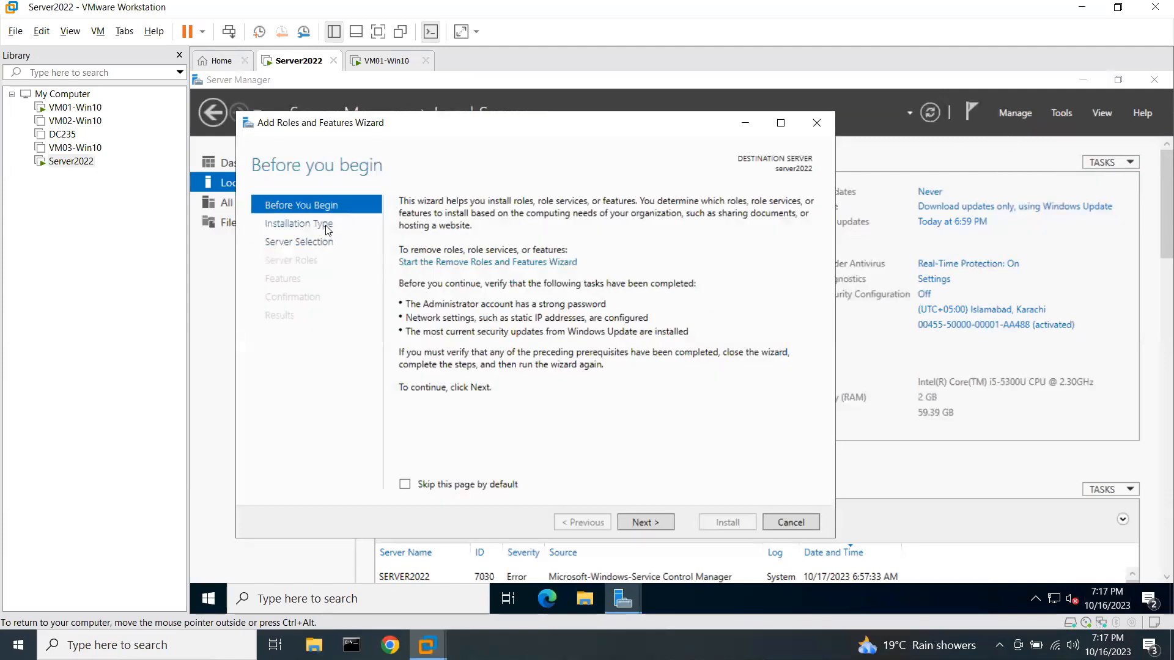
{"action": "left_click", "coordinate": [328, 227]}
{"action": "left_click", "coordinate": [333, 243]}
{"action": "left_click", "coordinate": [326, 262]}
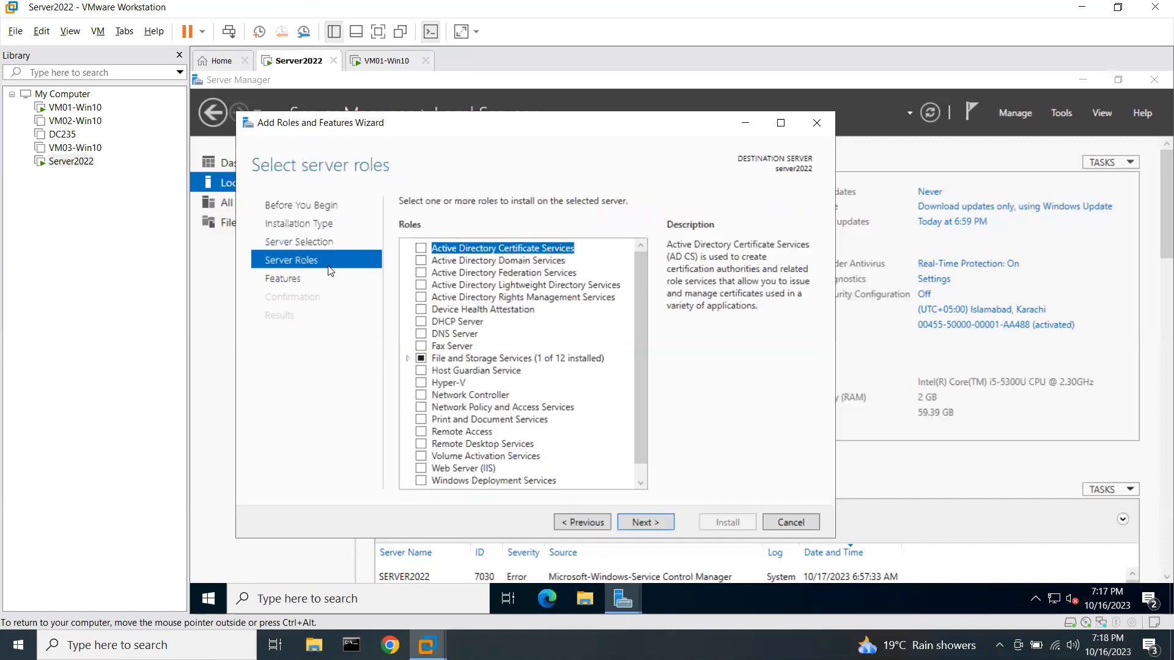
Select Active Directory Domain Services and DNS Server with their required features, then continue to the AD DS page.
{"action": "left_click", "coordinate": [420, 261]}
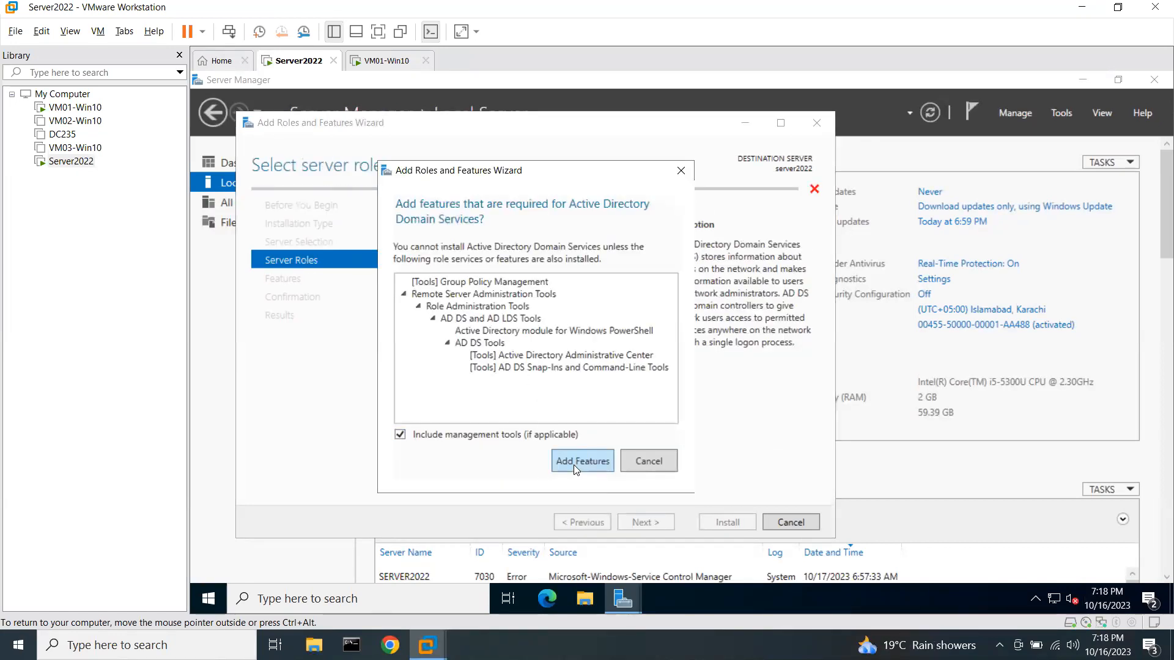
{"action": "left_click", "coordinate": [582, 461]}
{"action": "left_click", "coordinate": [421, 334]}
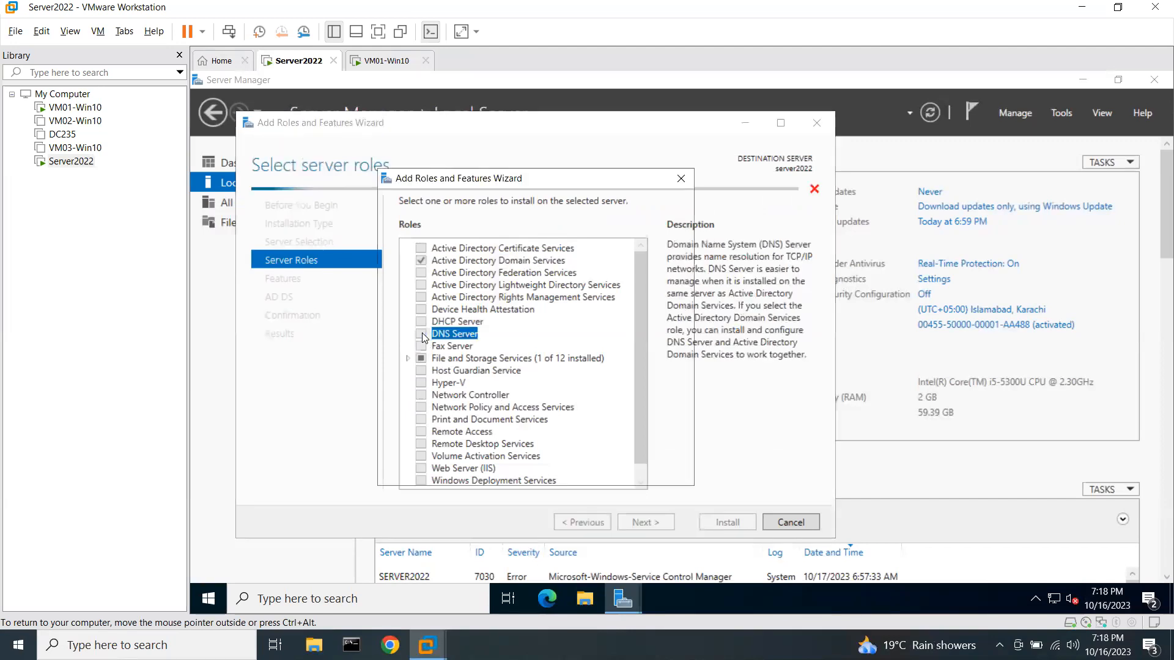
{"action": "left_click", "coordinate": [573, 450]}
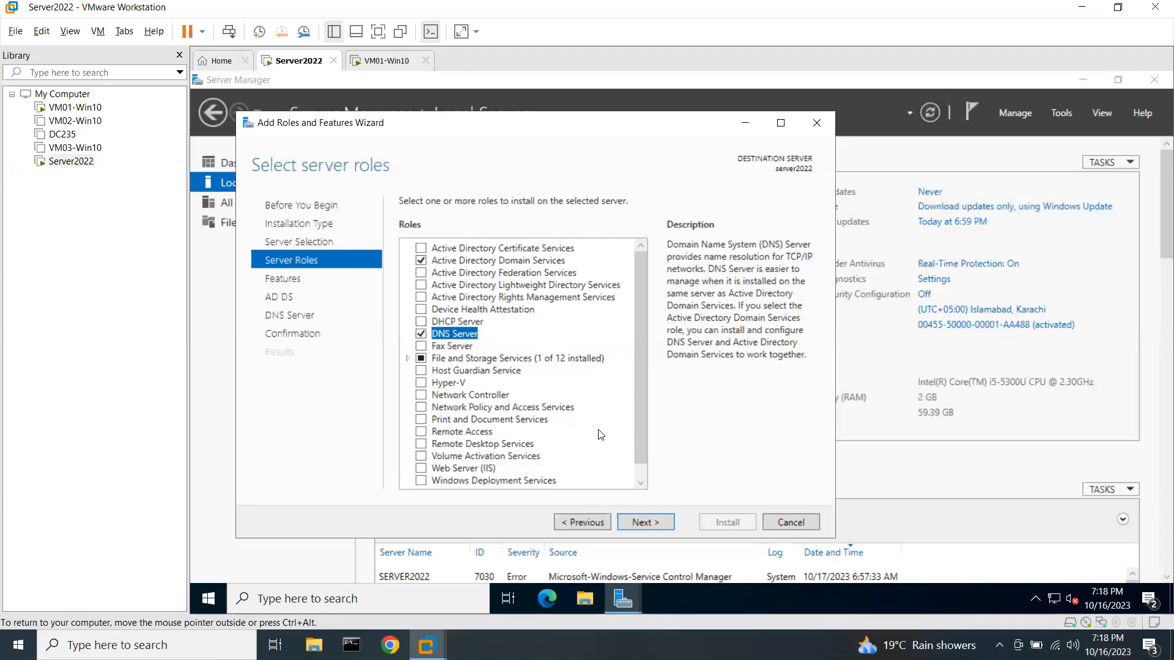
{"action": "left_click", "coordinate": [652, 523]}
{"action": "left_click", "coordinate": [657, 525]}
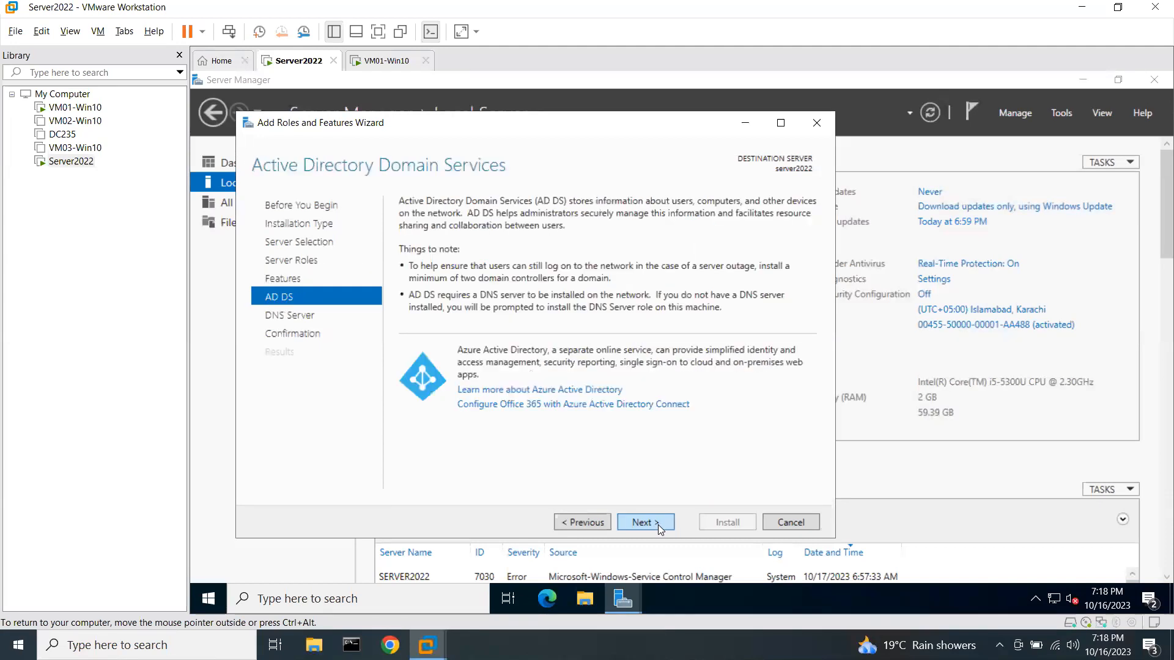
On the Confirmation page, allow automatic restart if required and begin installing AD DS and DNS.
{"action": "left_click", "coordinate": [658, 525]}
{"action": "left_click", "coordinate": [650, 521]}
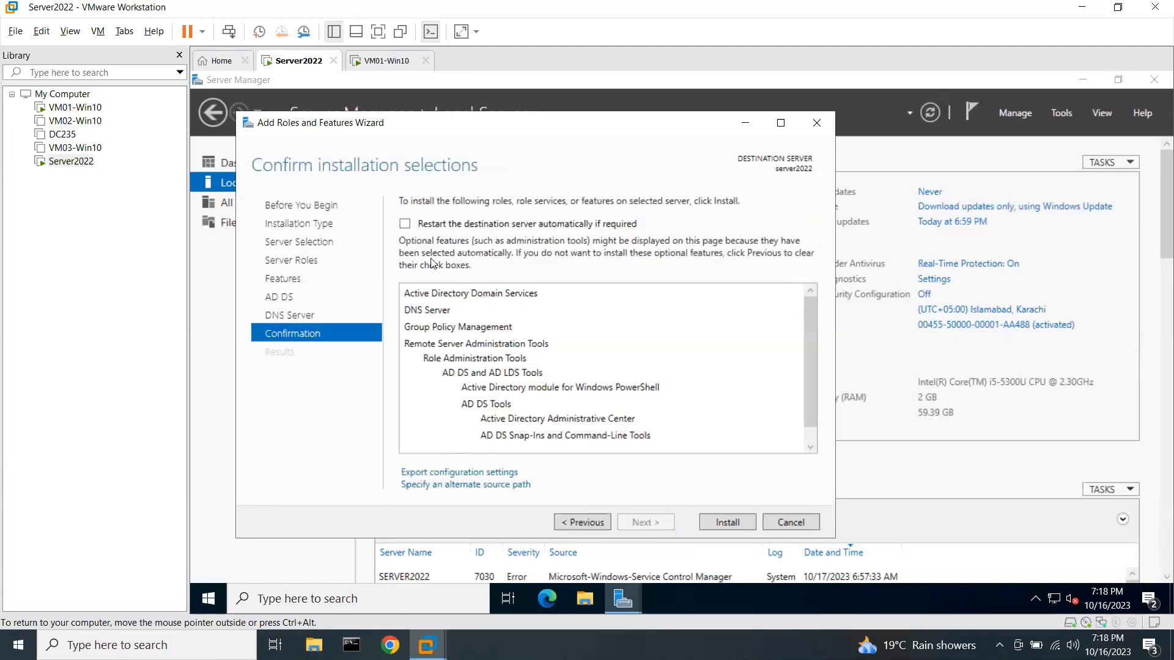
{"action": "left_click", "coordinate": [404, 224]}
{"action": "left_click", "coordinate": [705, 384]}
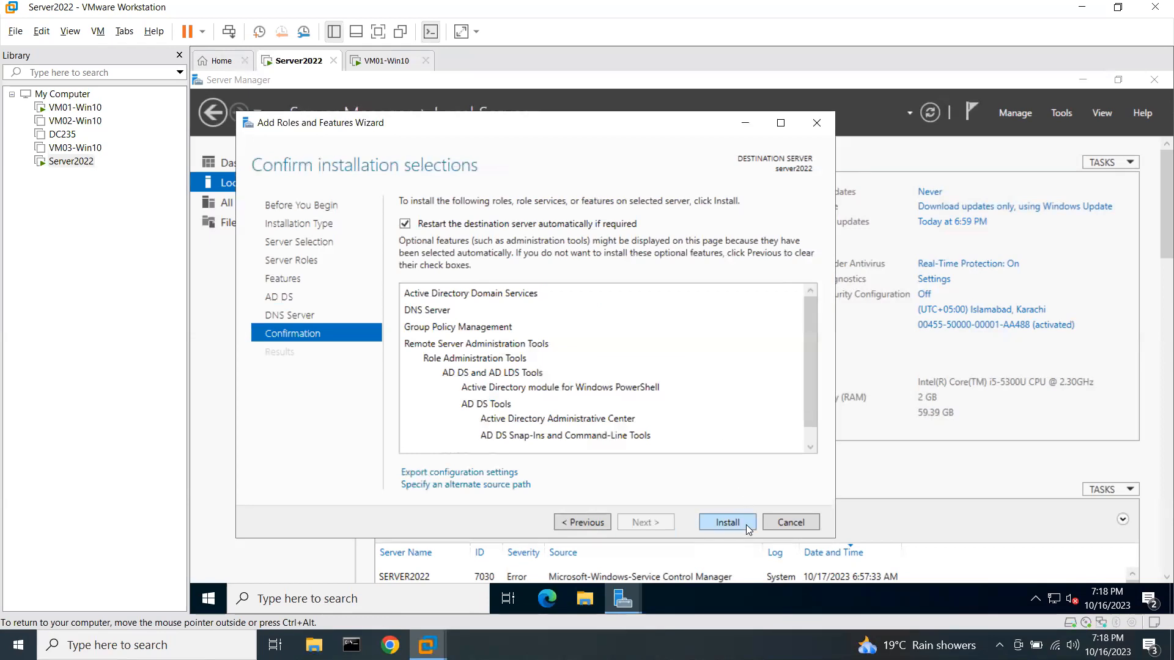
{"action": "left_click", "coordinate": [728, 523]}
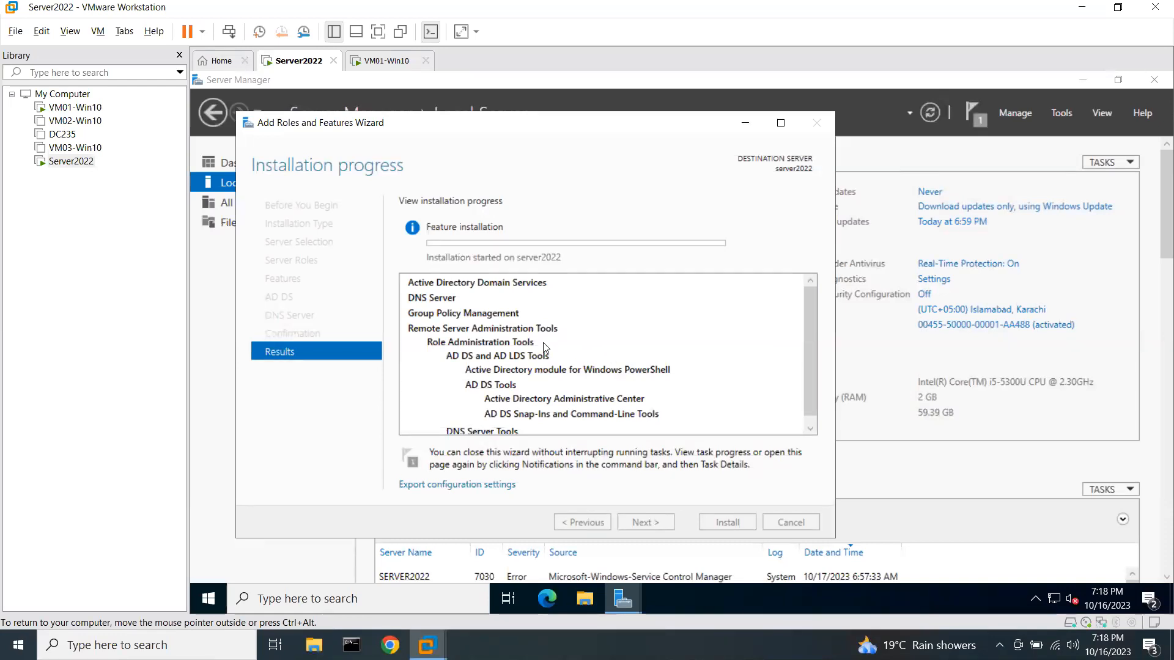
{"action": "mouse_move", "coordinate": [734, 1]}
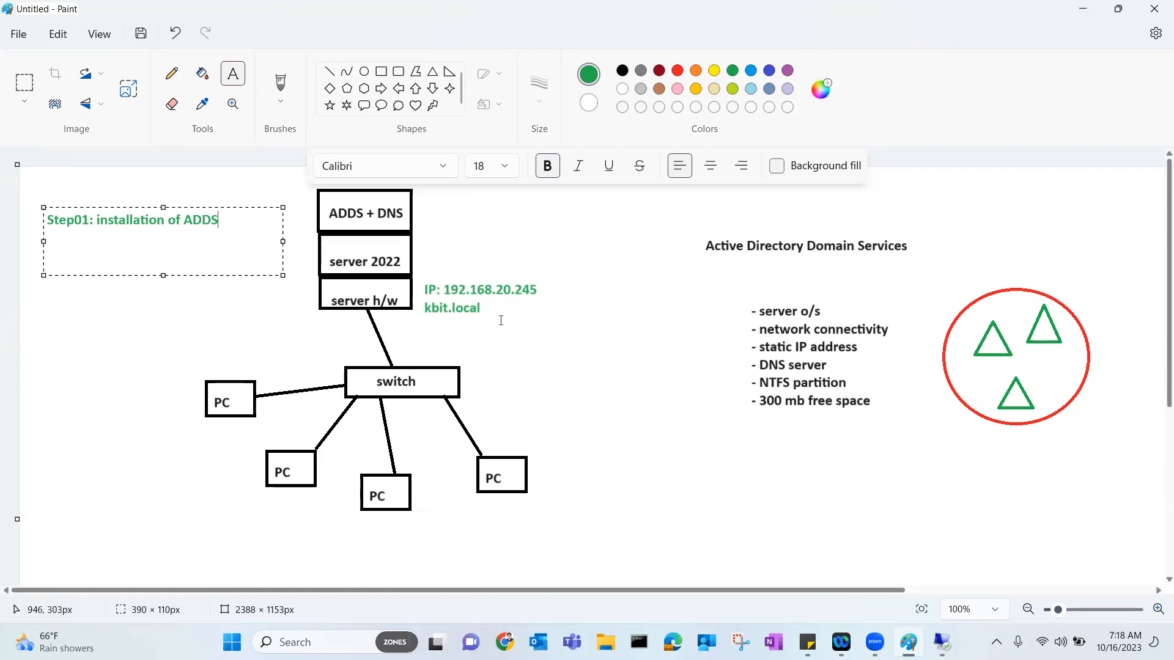
Mark the area beside the ADDS + DNS box in red and finish the Step01 heading.
{"action": "left_click", "coordinate": [759, 561]}
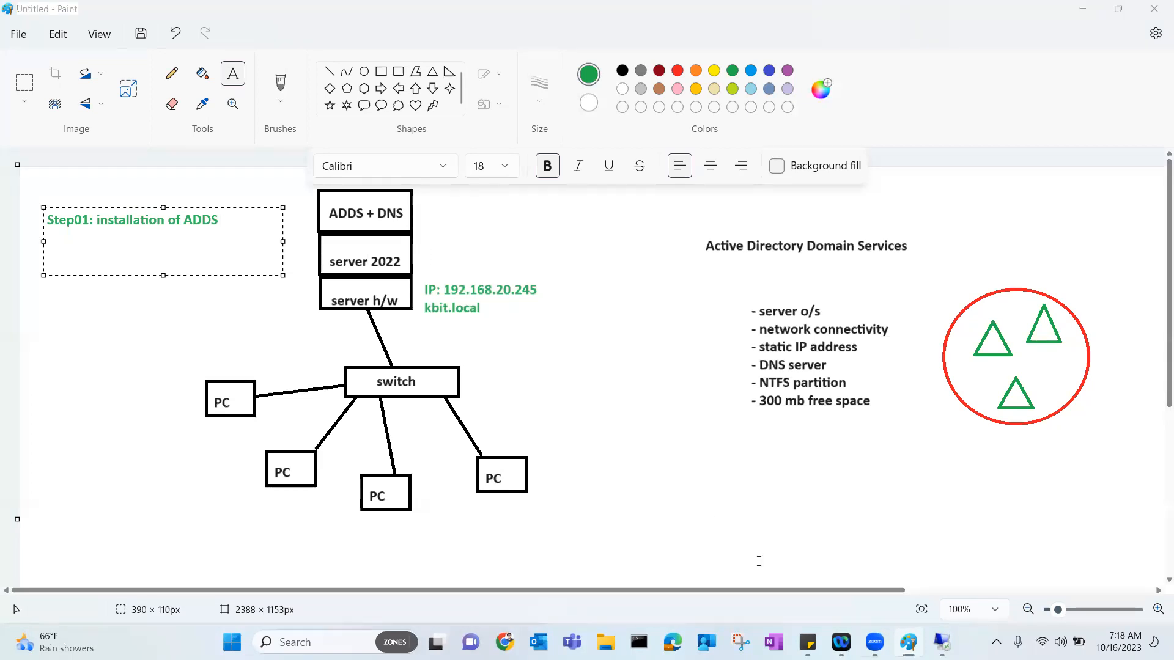
{"action": "mouse_move", "coordinate": [420, 222]}
{"action": "left_mouse_down"}
{"action": "mouse_move", "coordinate": [469, 235]}
{"action": "mouse_move", "coordinate": [444, 268]}
{"action": "left_mouse_up"}
{"action": "left_click", "coordinate": [233, 75]}
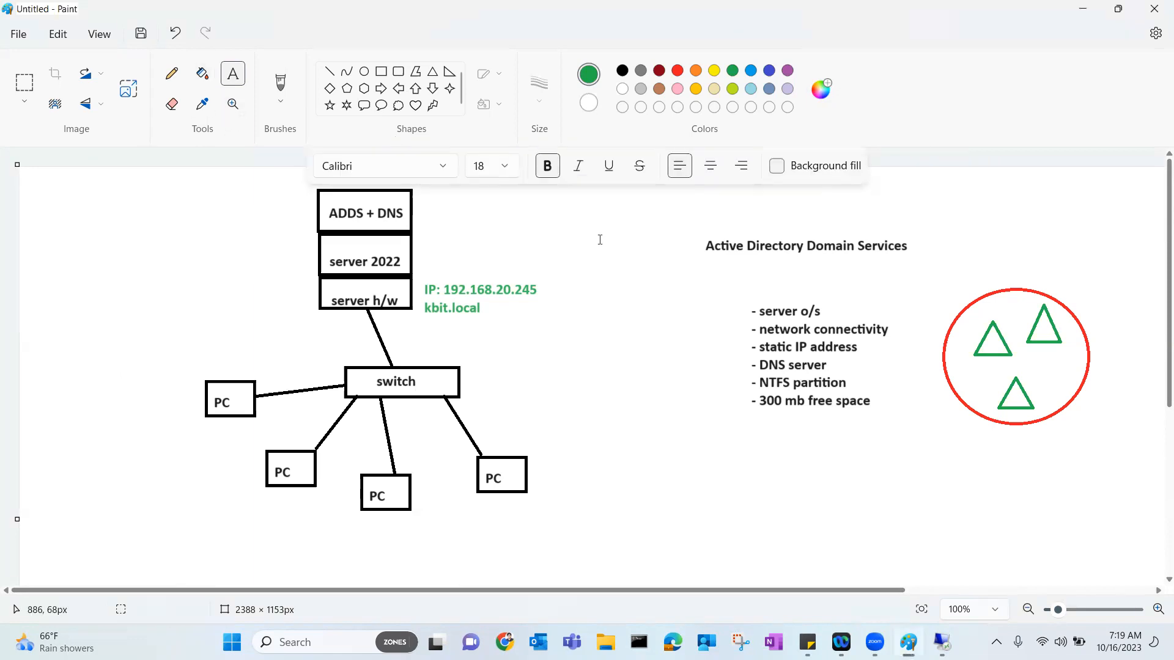
Add a black text note right of ADDS + DNS reading 'username: administrator'.
{"action": "left_click", "coordinate": [445, 216]}
{"action": "type", "text": "username:"}
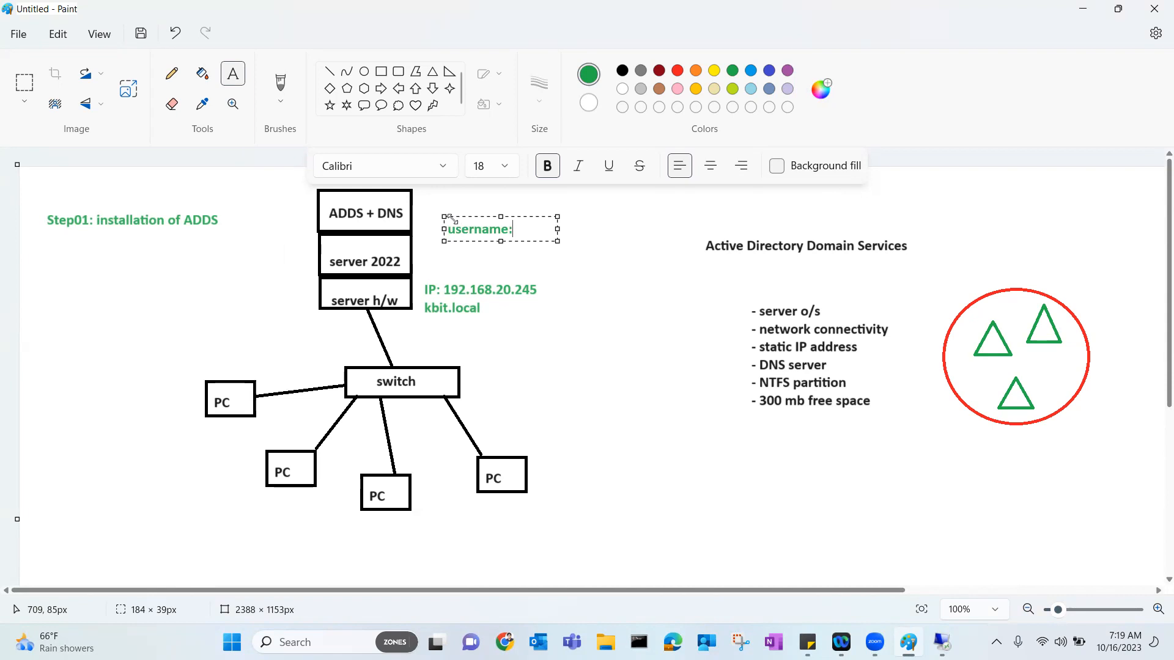
{"action": "key", "text": "ctrl+a"}
{"action": "left_click", "coordinate": [622, 70]}
{"action": "left_click", "coordinate": [542, 232]}
{"action": "type", "text": "administrator"}
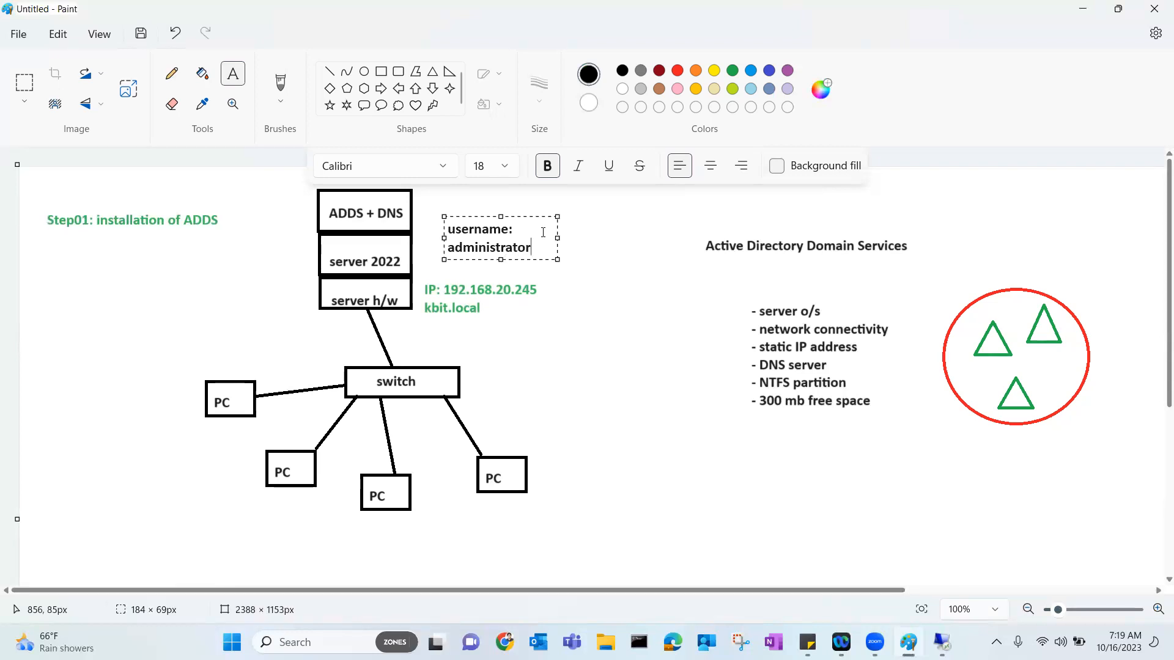
{"action": "left_click_drag", "start_coordinate": [557, 216], "coordinate": [663, 213]}
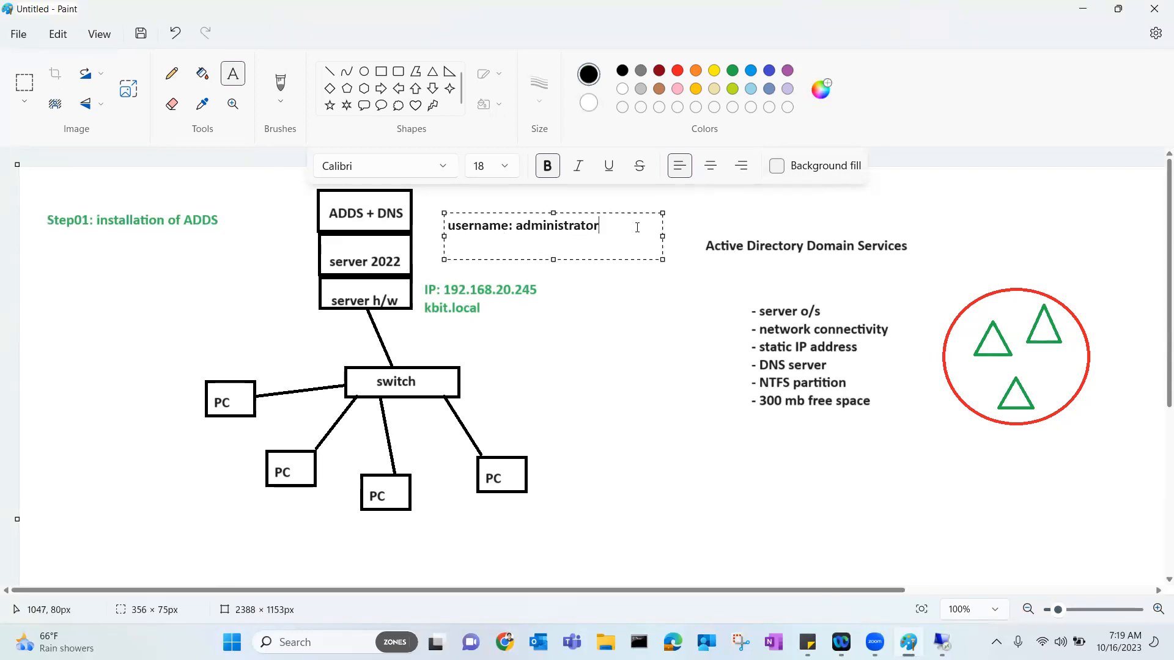
Add a password line and '(local admin)' to the note, widen it, and select the username.
{"action": "key", "text": "Return"}
{"action": "type", "text": "password: abc123@"}
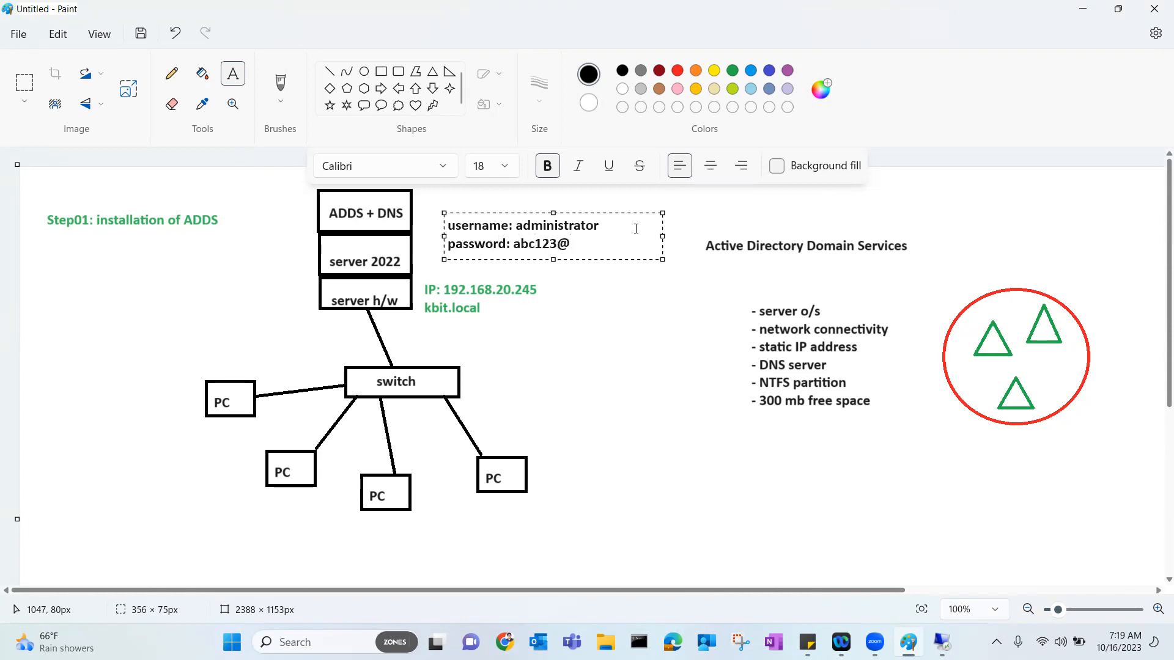
{"action": "left_click", "coordinate": [623, 226]}
{"action": "type", "text": "(local admin)"}
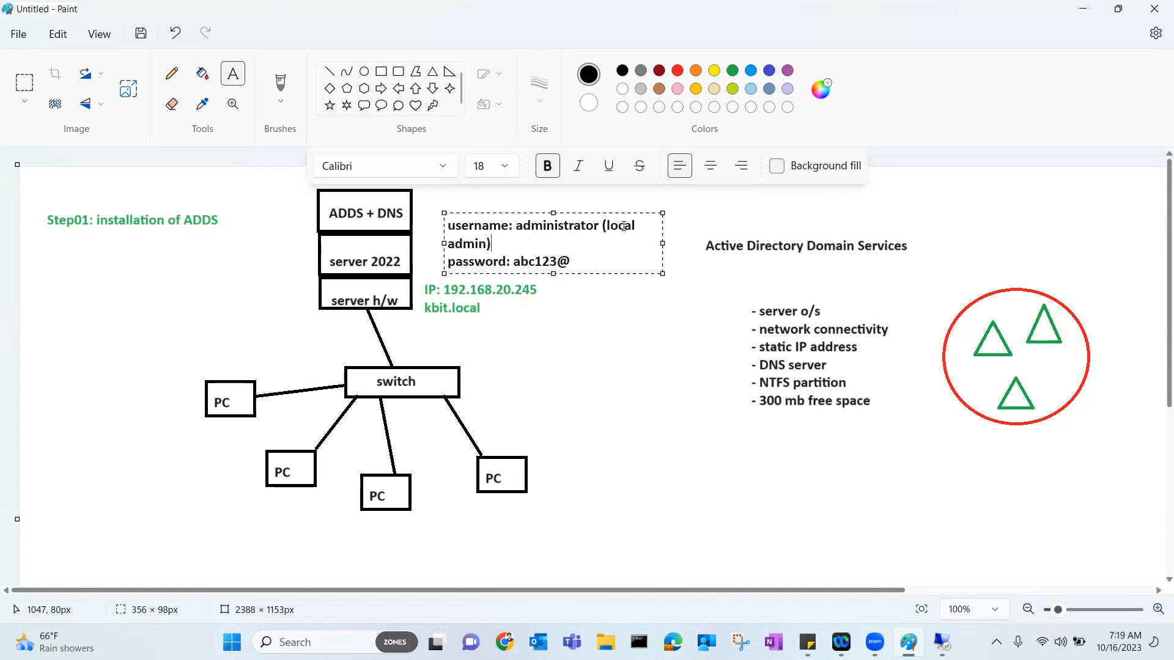
{"action": "left_click_drag", "start_coordinate": [662, 213], "coordinate": [737, 198]}
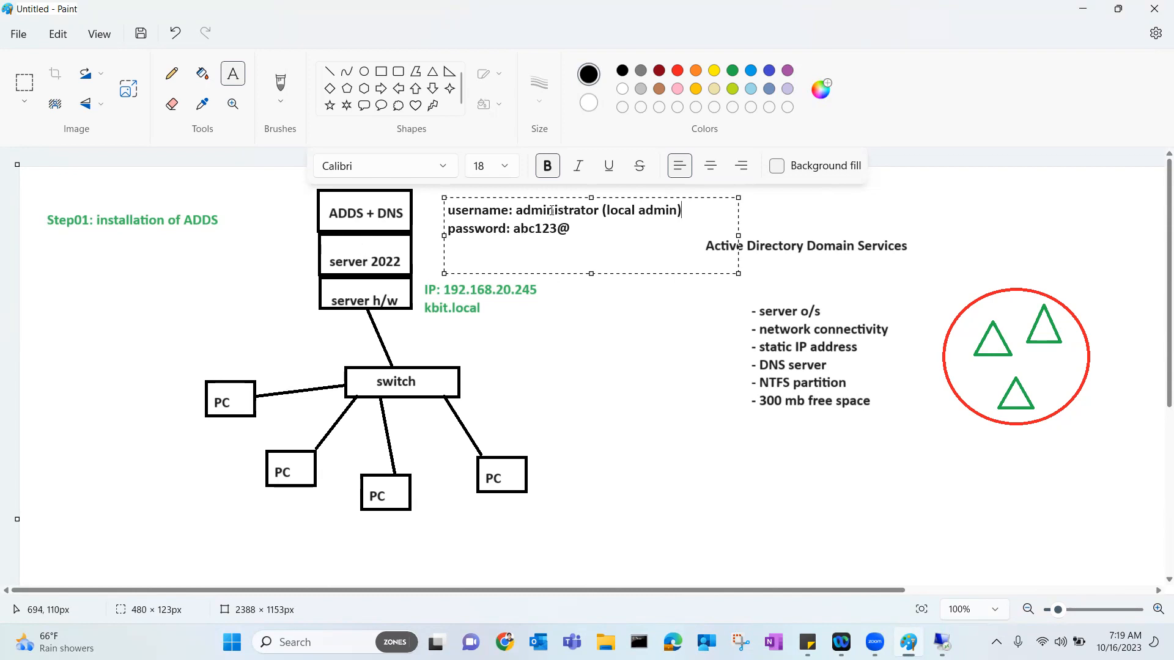
{"action": "left_click_drag", "start_coordinate": [517, 211], "coordinate": [695, 209]}
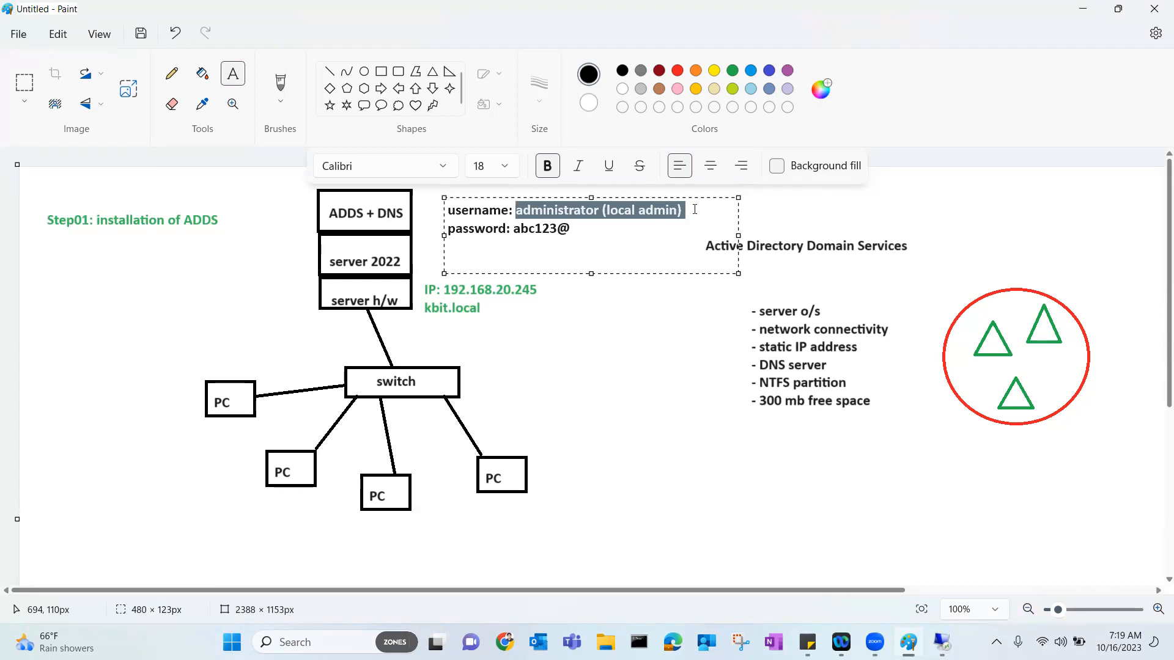
{"action": "type", "text": "administrator@kbit.local"}
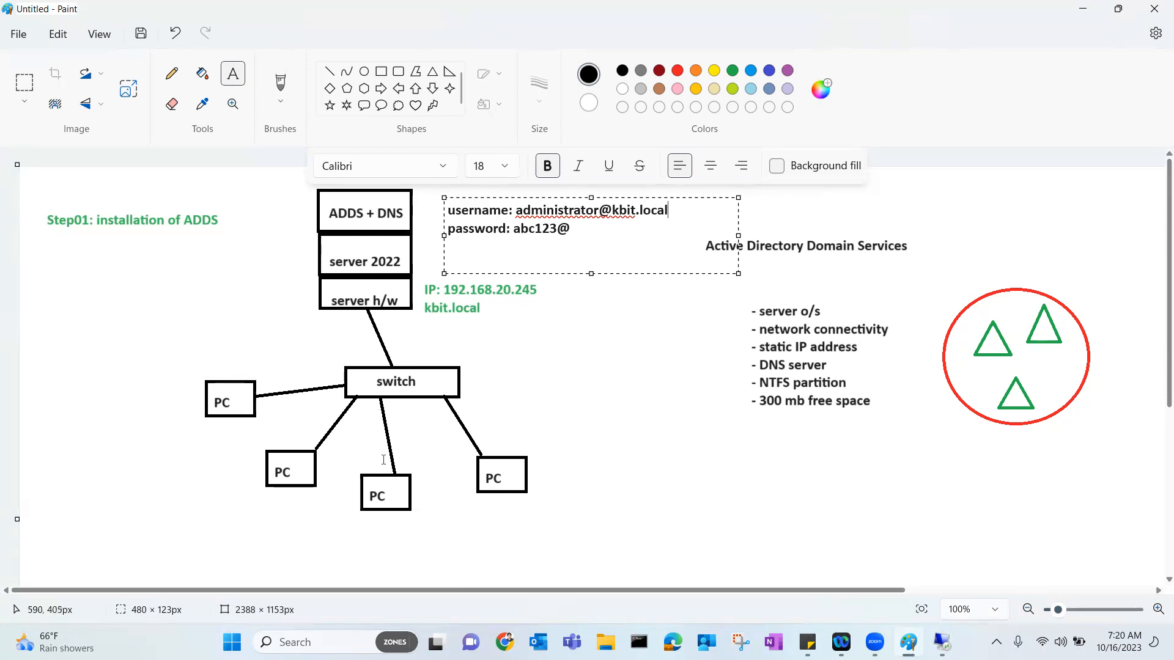
{"action": "left_click", "coordinate": [388, 555]}
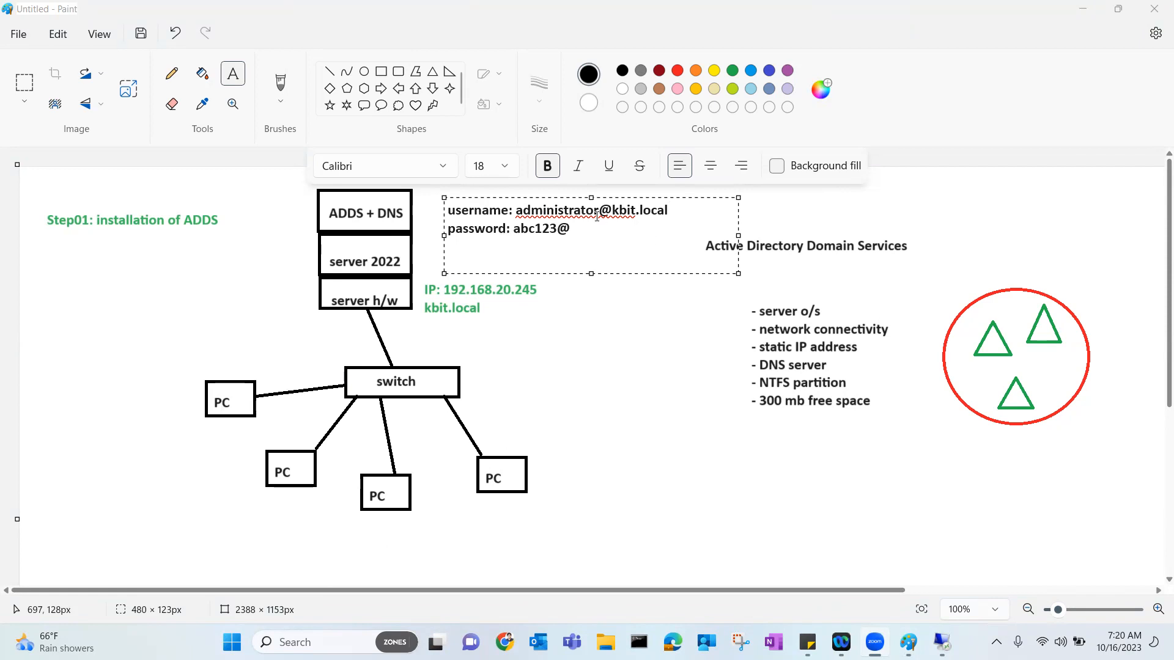
{"action": "left_click", "coordinate": [539, 198]}
{"action": "left_click_drag", "start_coordinate": [538, 199], "coordinate": [507, 191]}
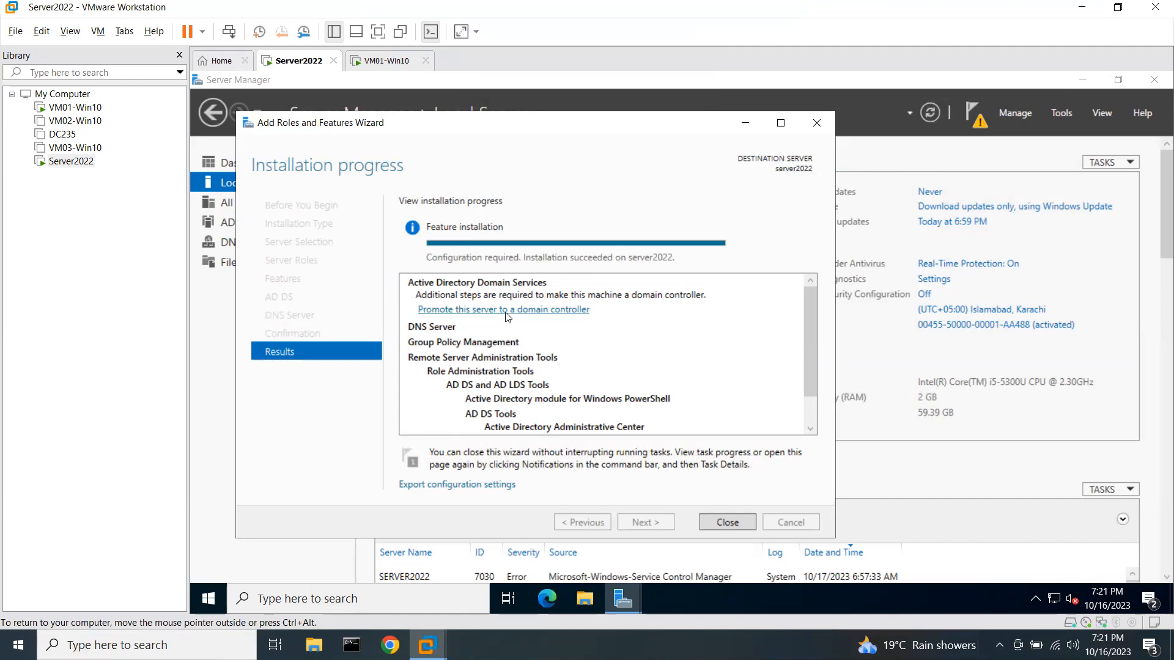
Close the finished installation and launch 'Promote this server to a domain controller' from Notifications.
{"action": "left_click", "coordinate": [730, 521]}
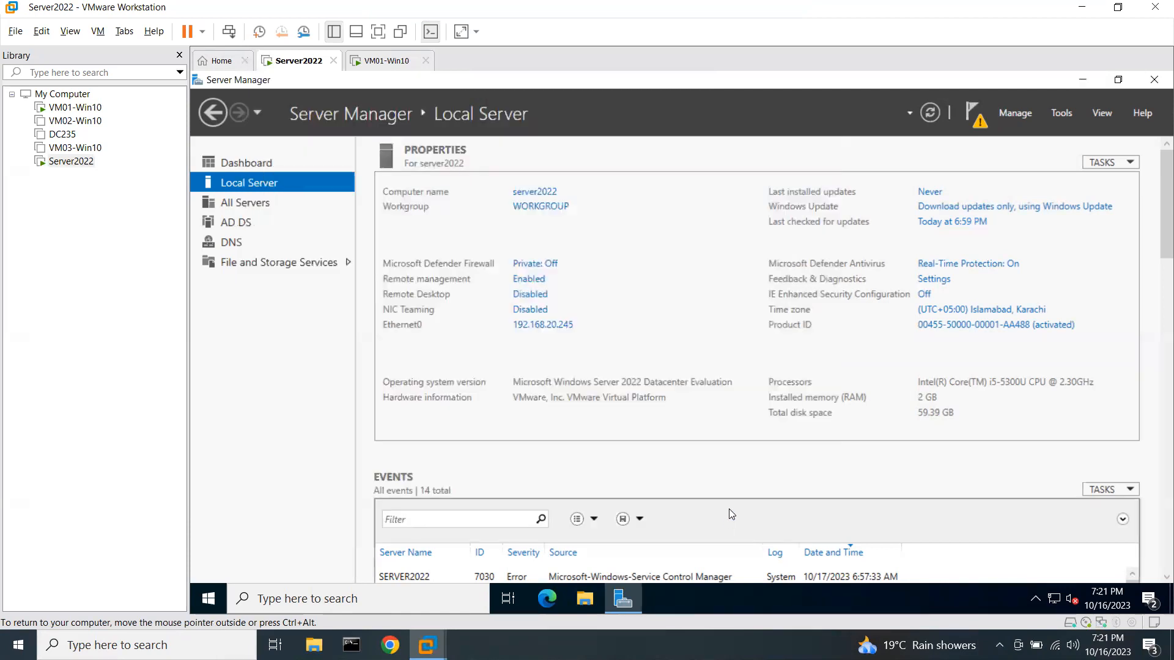
{"action": "left_click", "coordinate": [972, 118]}
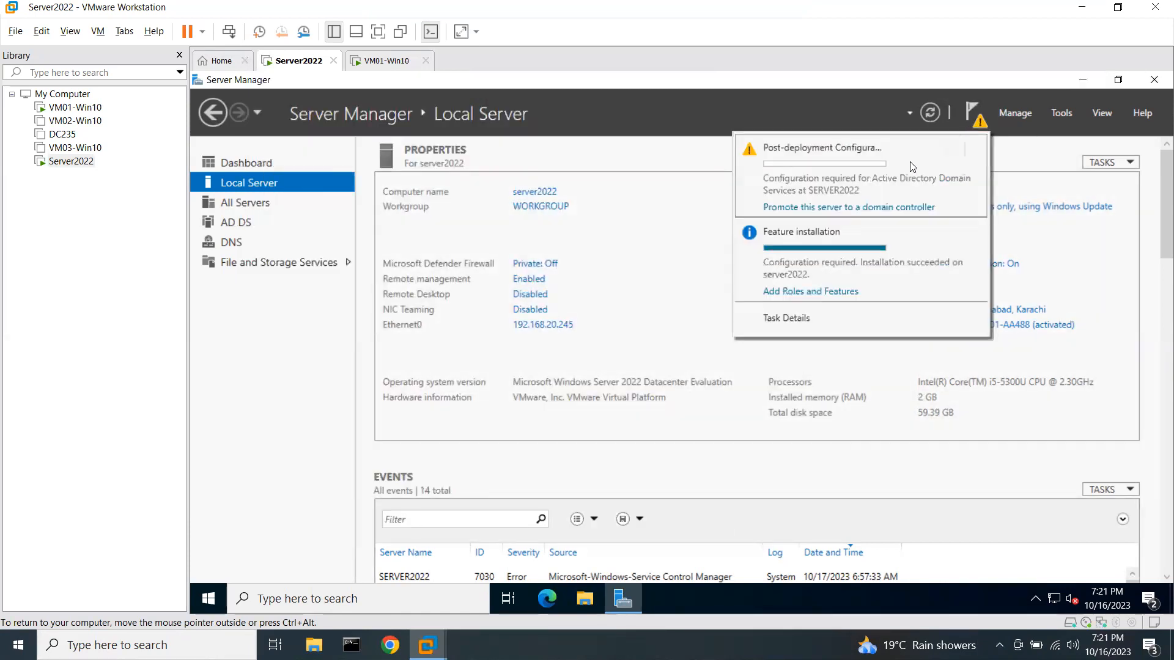
{"action": "left_click", "coordinate": [812, 208]}
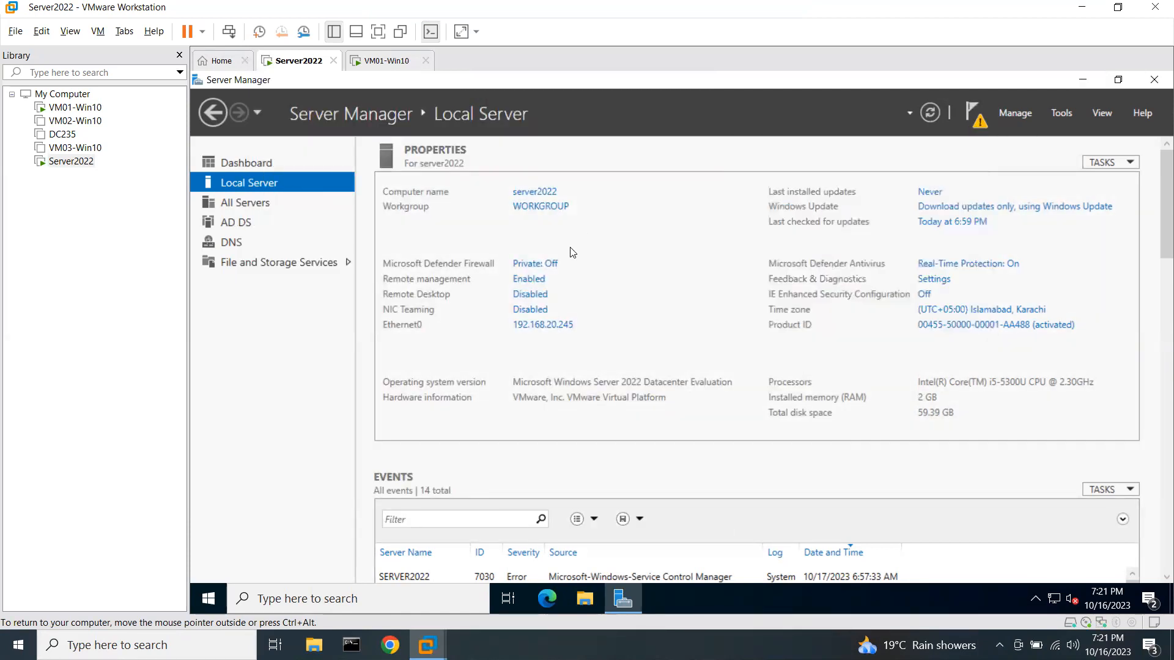
{"action": "left_click_drag", "start_coordinate": [590, 207], "coordinate": [587, 163]}
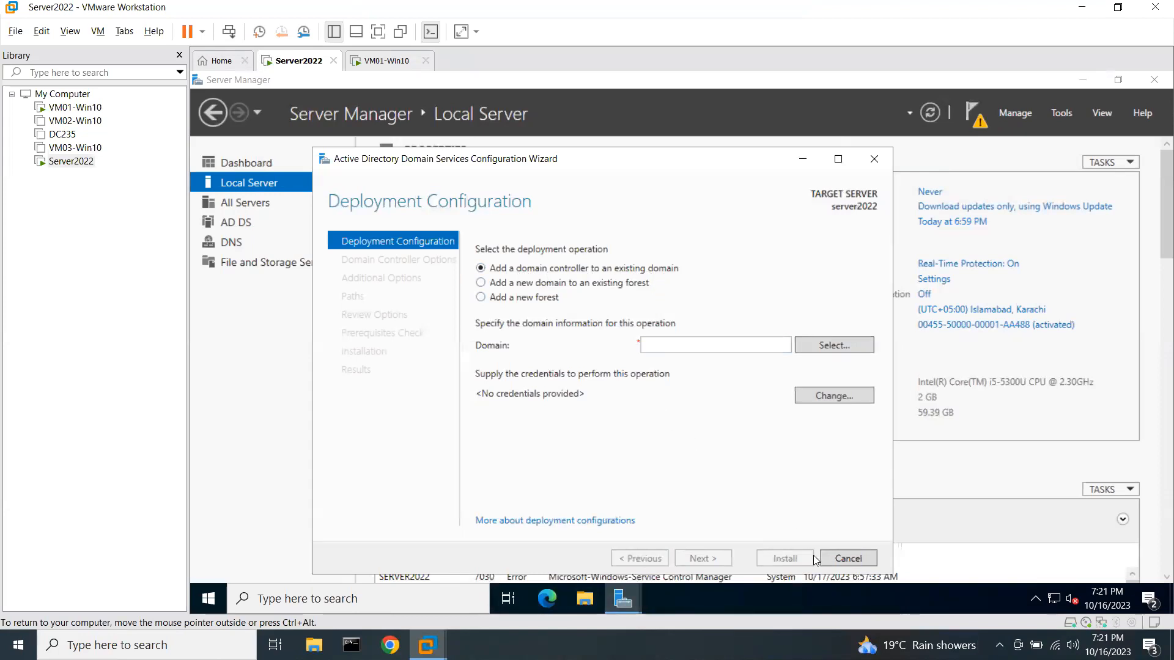
Draw red arrows at the existing domain and forest options, then select 'Add a new forest'.
{"action": "mouse_move", "coordinate": [715, 236]}
{"action": "left_mouse_down"}
{"action": "mouse_move", "coordinate": [683, 264]}
{"action": "mouse_move", "coordinate": [729, 262]}
{"action": "mouse_move", "coordinate": [734, 279]}
{"action": "left_mouse_up"}
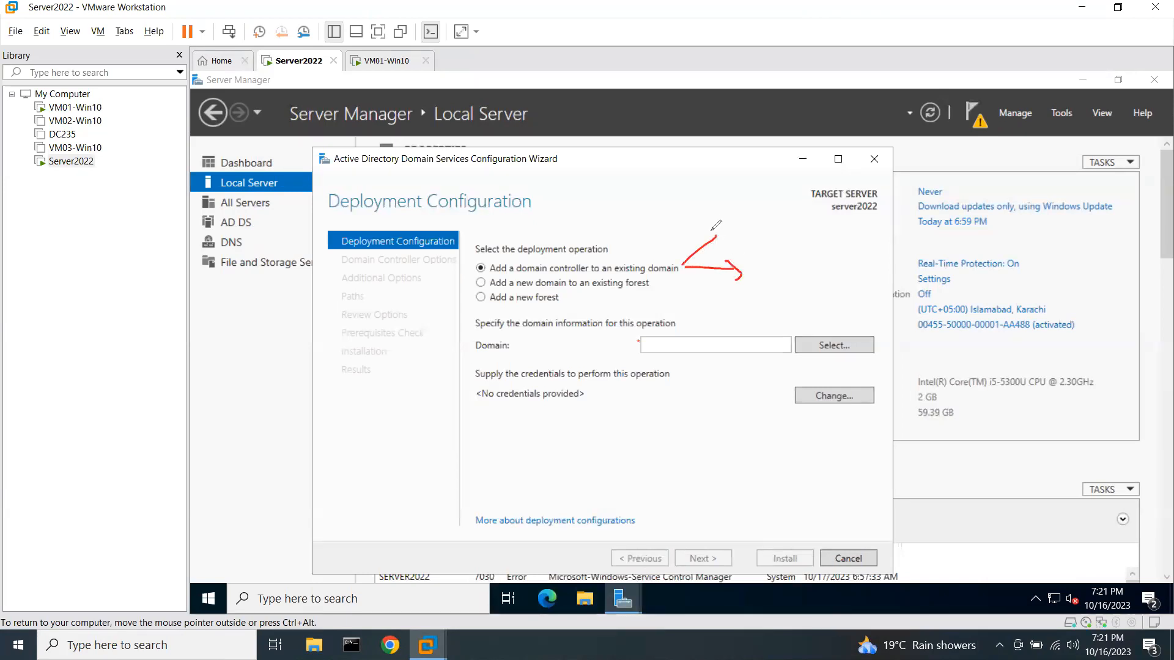
{"action": "left_click_drag", "start_coordinate": [704, 230], "coordinate": [719, 247]}
{"action": "mouse_move", "coordinate": [654, 281]}
{"action": "left_mouse_down"}
{"action": "mouse_move", "coordinate": [732, 298]}
{"action": "mouse_move", "coordinate": [724, 306]}
{"action": "left_mouse_up"}
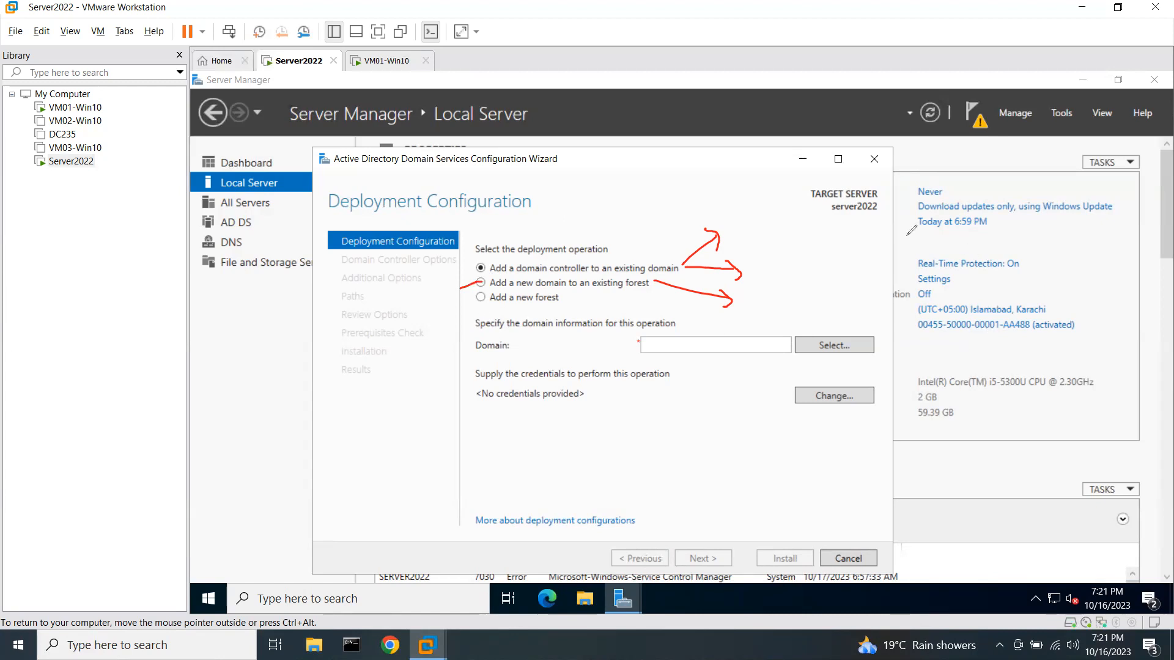
{"action": "left_click_drag", "start_coordinate": [481, 296], "coordinate": [456, 325]}
{"action": "mouse_move", "coordinate": [404, 384]}
{"action": "left_mouse_down"}
{"action": "mouse_move", "coordinate": [370, 406]}
{"action": "mouse_move", "coordinate": [415, 476]}
{"action": "mouse_move", "coordinate": [457, 434]}
{"action": "mouse_move", "coordinate": [428, 376]}
{"action": "mouse_move", "coordinate": [400, 382]}
{"action": "left_mouse_up"}
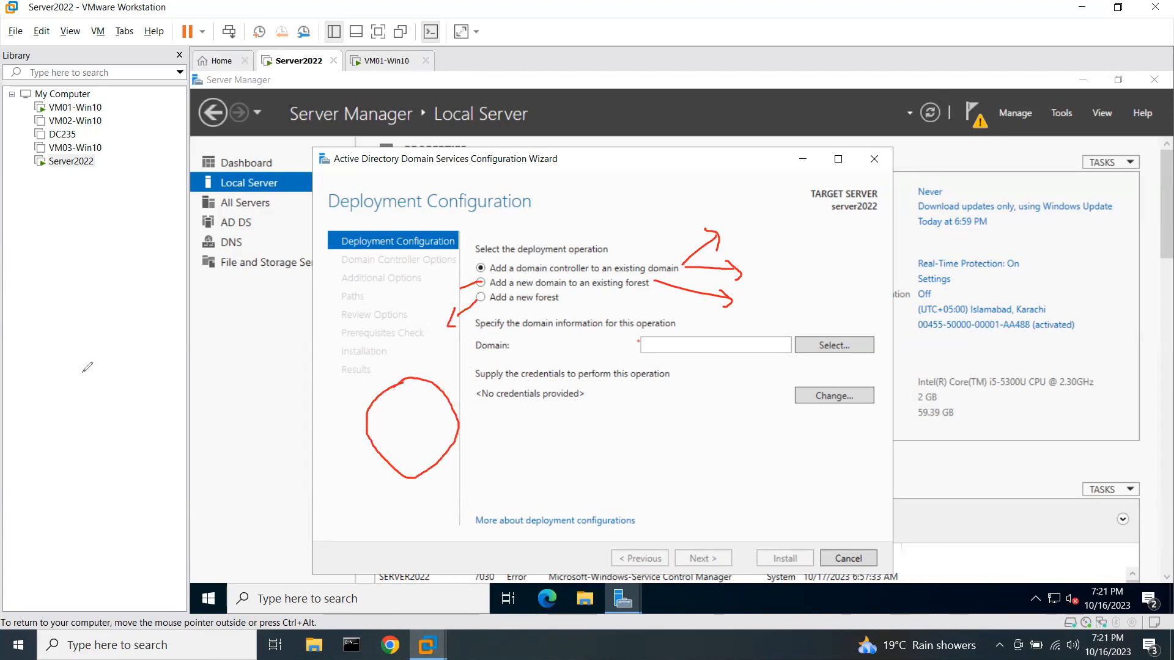
{"action": "left_click", "coordinate": [497, 298]}
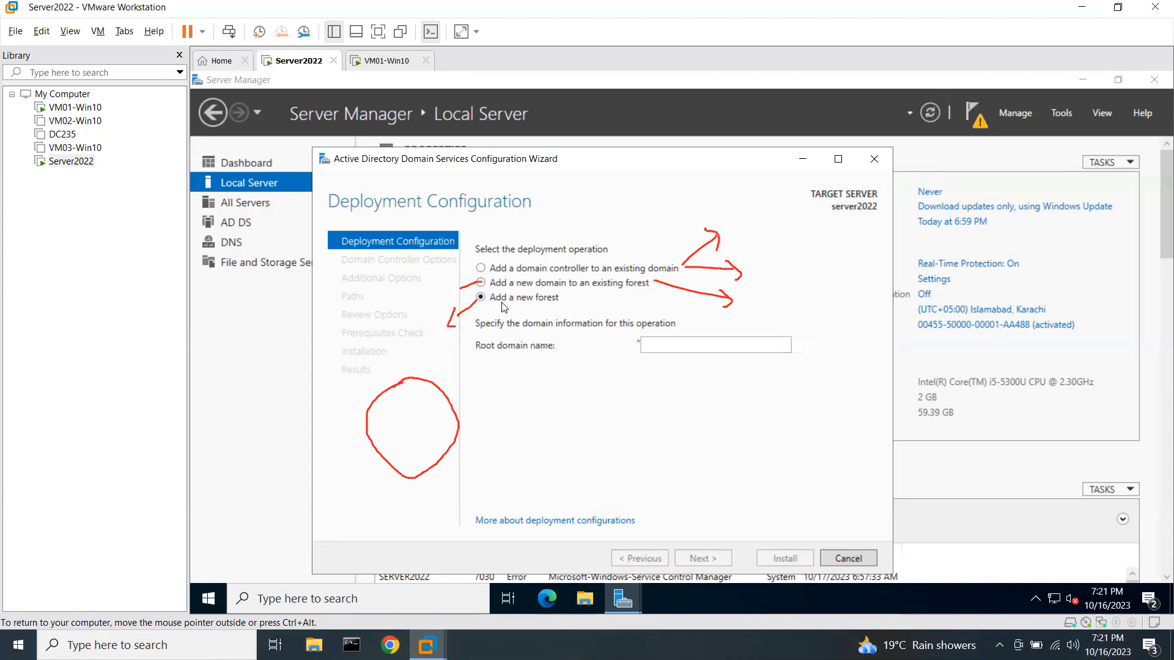
Enter kbit.local as the root domain name and continue to Domain Controller Options.
{"action": "left_click", "coordinate": [651, 346]}
{"action": "key", "text": "Num_Lock"}
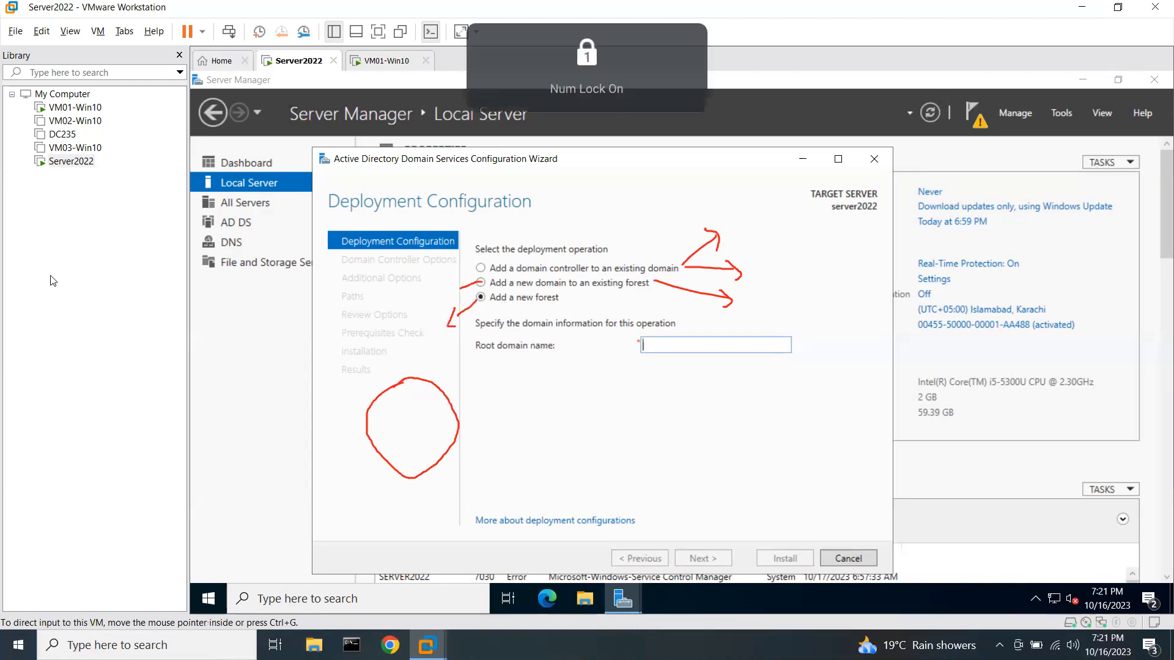
{"action": "mouse_move", "coordinate": [395, 394]}
{"action": "left_mouse_down"}
{"action": "mouse_move", "coordinate": [428, 428]}
{"action": "mouse_move", "coordinate": [394, 414]}
{"action": "left_mouse_up"}
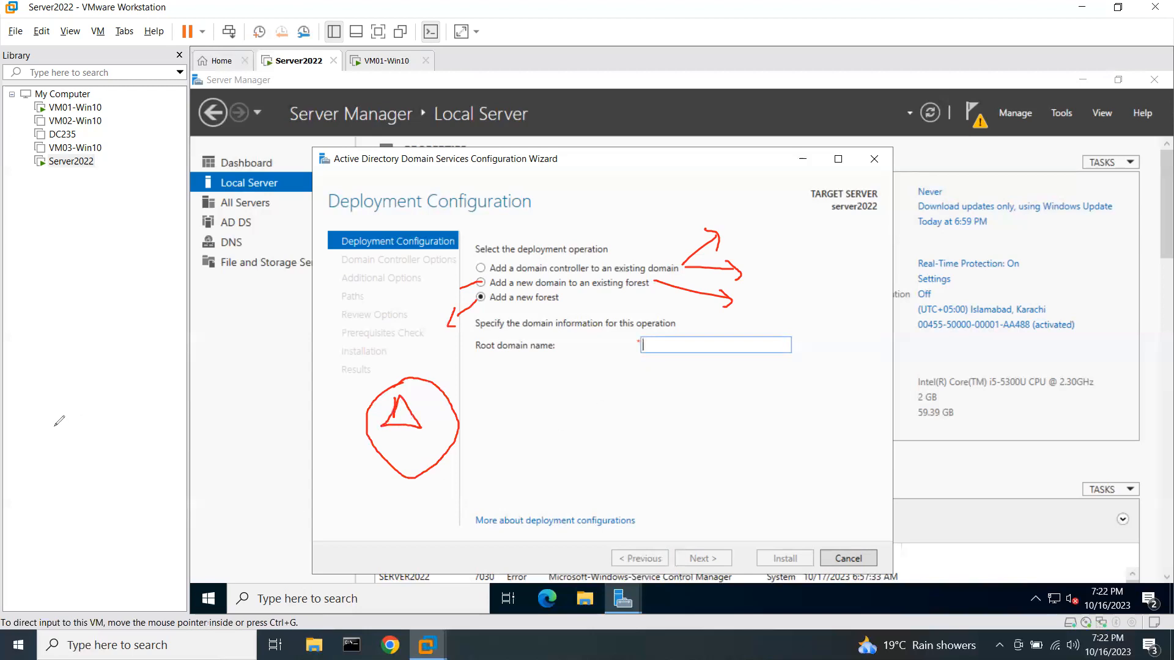
{"action": "key", "text": "Delete"}
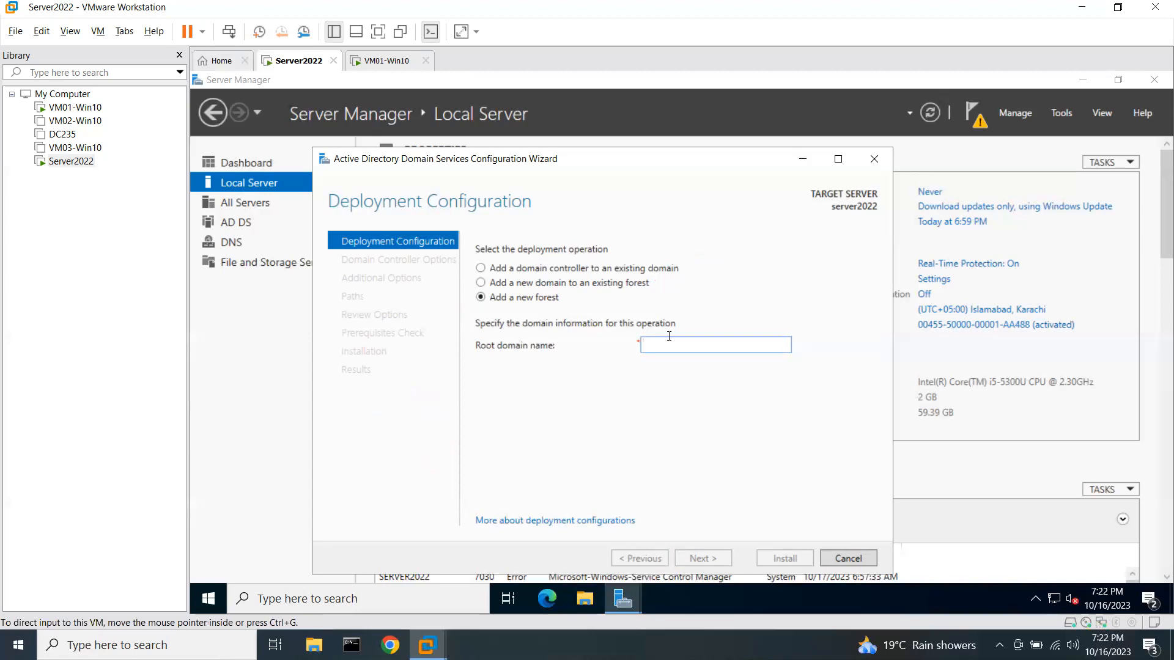
{"action": "type", "text": "kbit.local"}
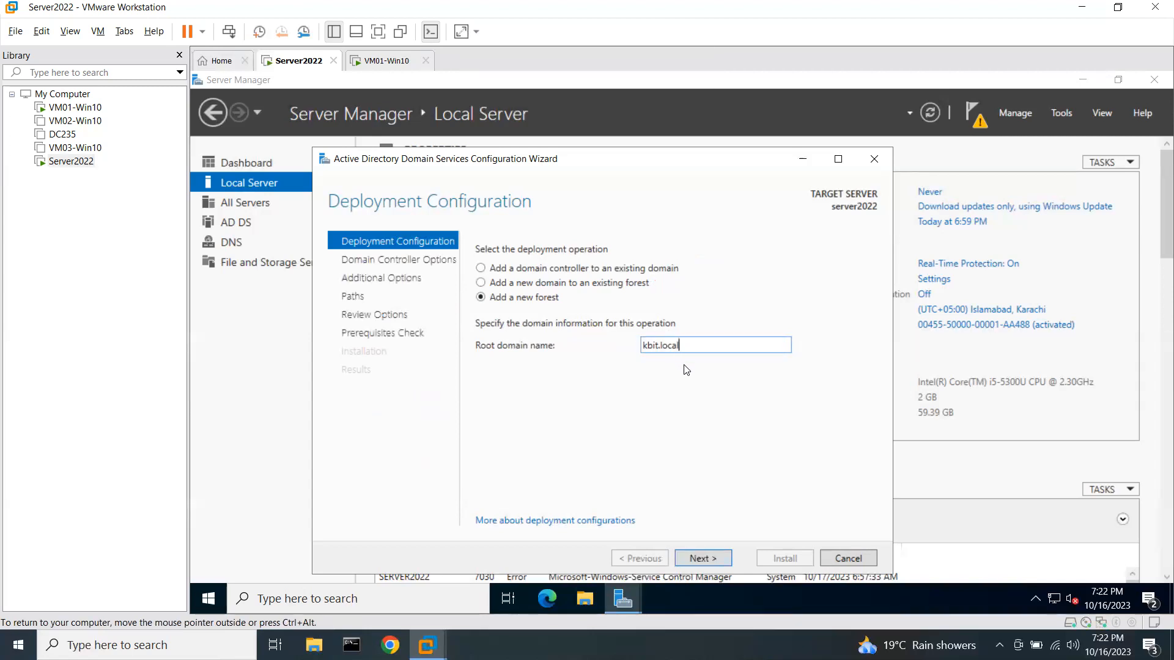
{"action": "left_click", "coordinate": [712, 554]}
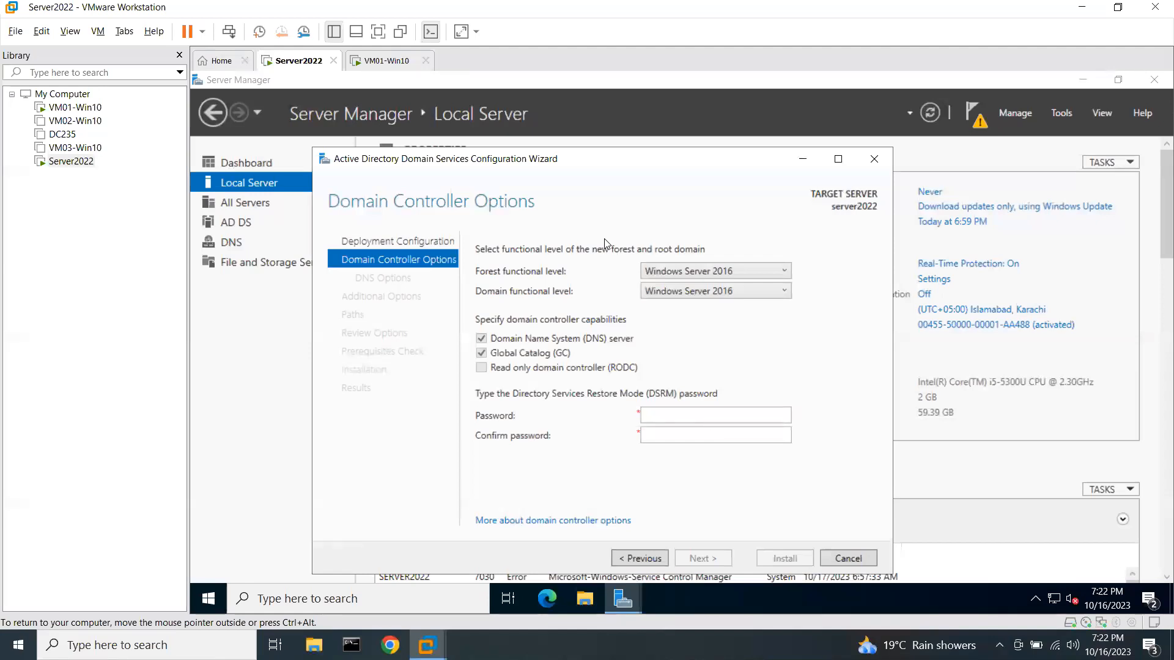
Keep Windows Server 2016 functional levels, enter and confirm the DSRM password, and continue.
{"action": "left_click", "coordinate": [659, 271]}
{"action": "left_click", "coordinate": [663, 273]}
{"action": "left_click", "coordinate": [704, 421]}
{"action": "type", "text": "Pa$$w0rd"}
{"action": "key", "text": "Tab"}
{"action": "type", "text": "Pa$$w0rd"}
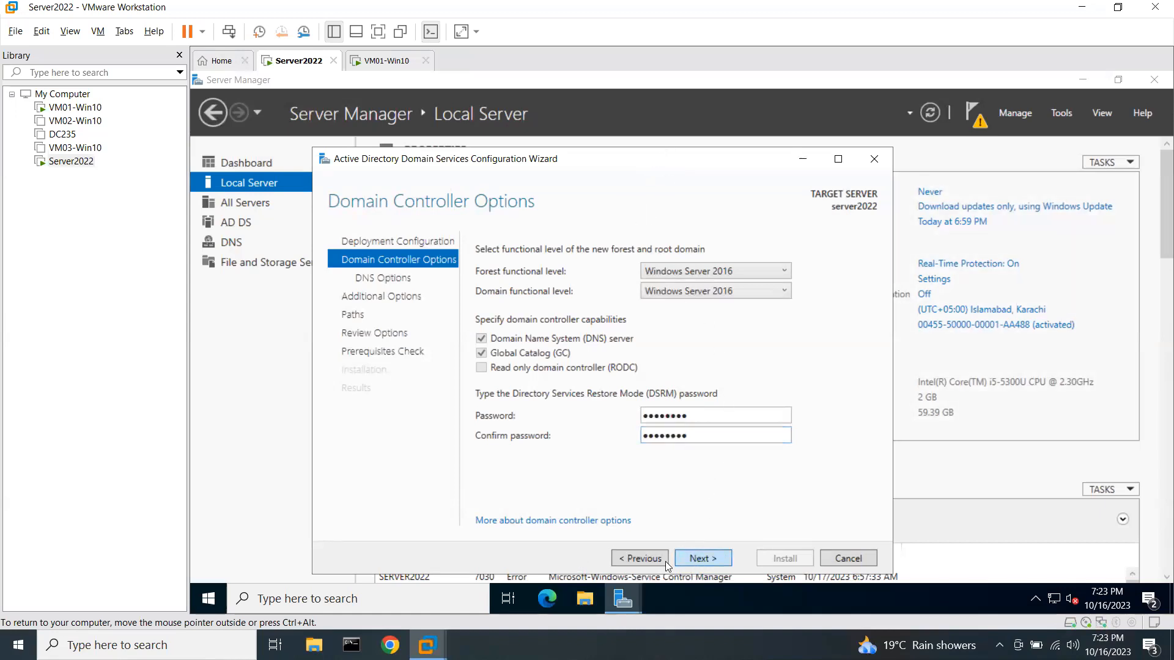
{"action": "key", "text": "Return"}
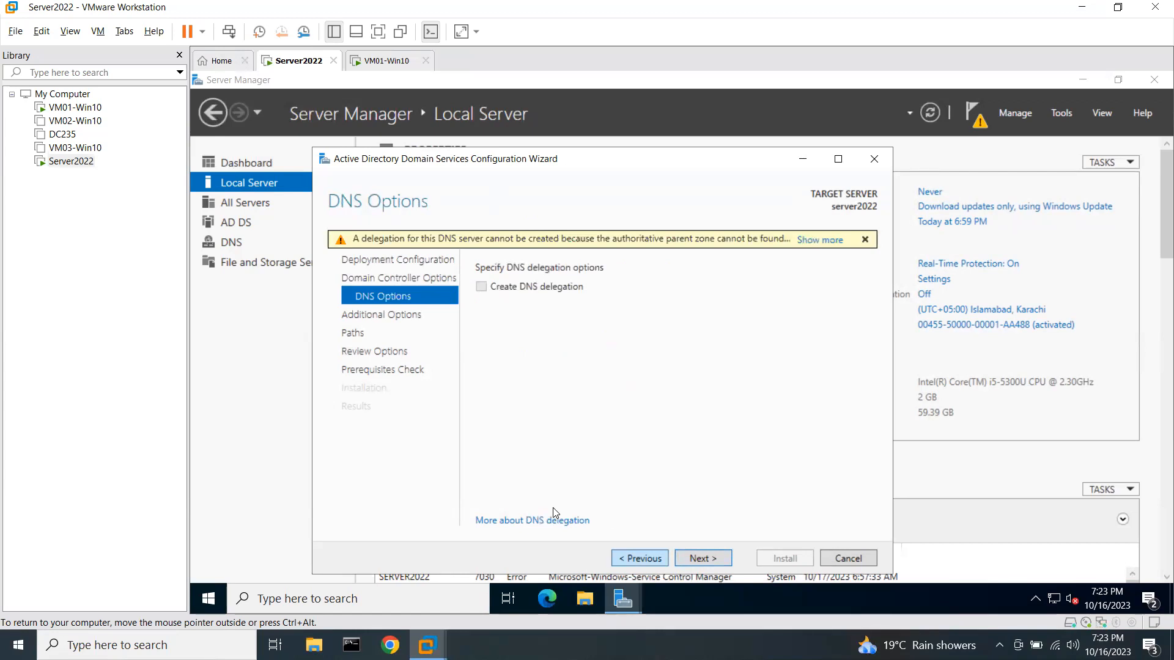
Accept the default DNS options and the KBIT NetBIOS name to reach the Paths page.
{"action": "left_click", "coordinate": [703, 558]}
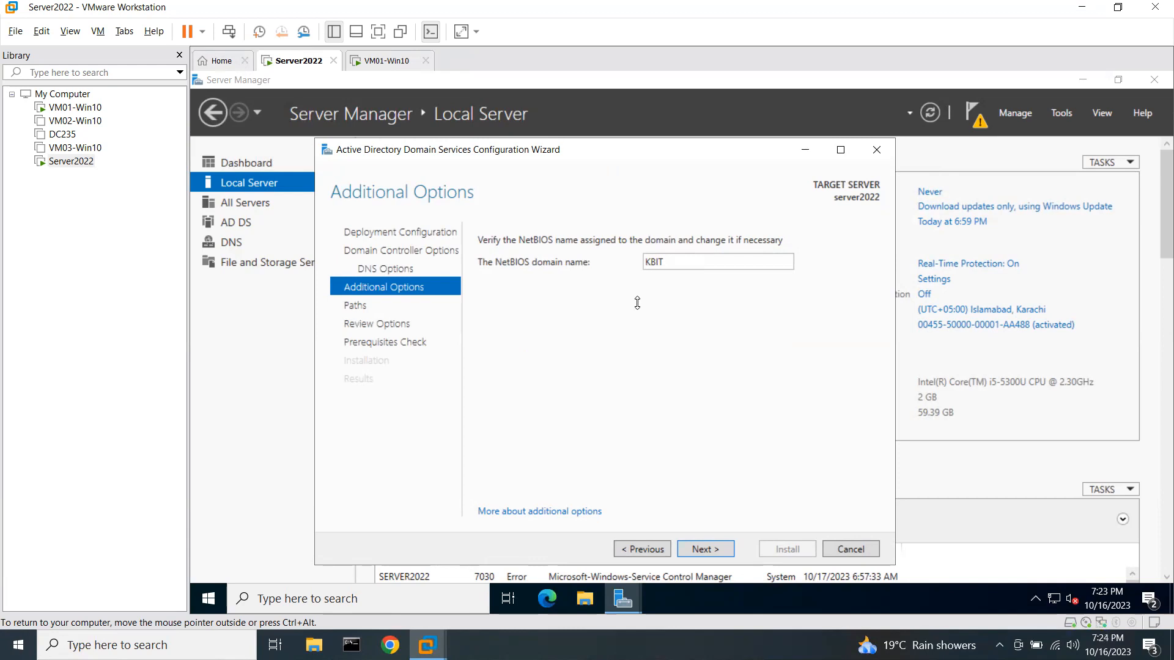
{"action": "left_click", "coordinate": [715, 551]}
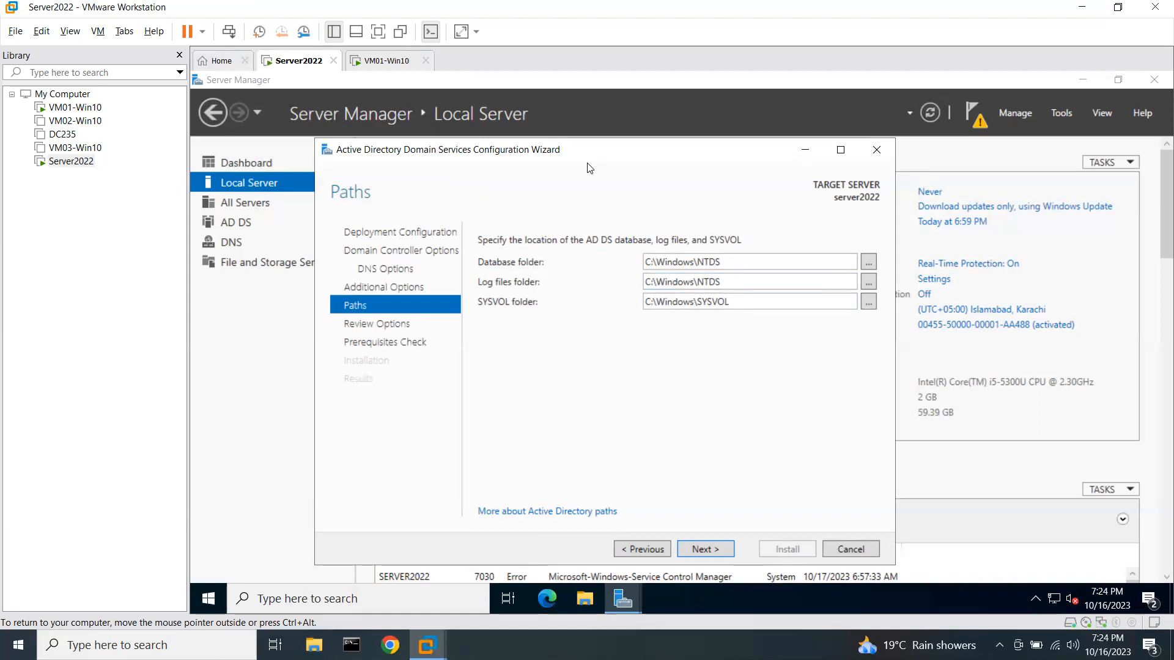
Keep the default C:\Windows\NTDS and C:\Windows\SYSVOL paths and scroll through the Review Options summary.
{"action": "left_click_drag", "start_coordinate": [589, 152], "coordinate": [590, 145]}
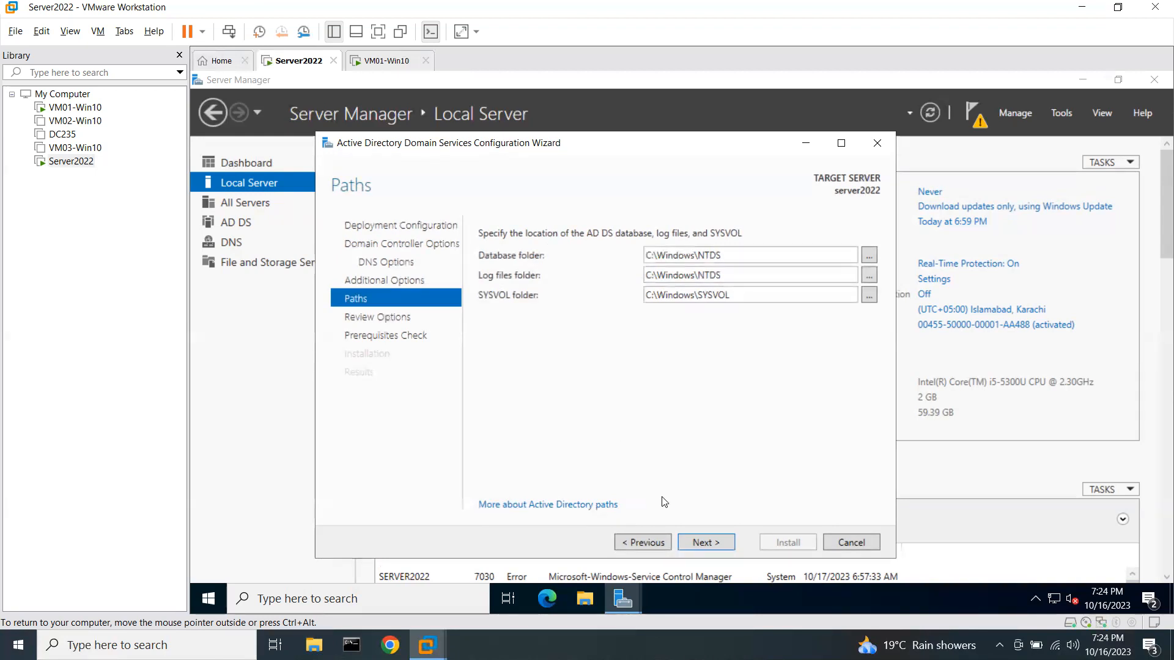
{"action": "left_click", "coordinate": [696, 542]}
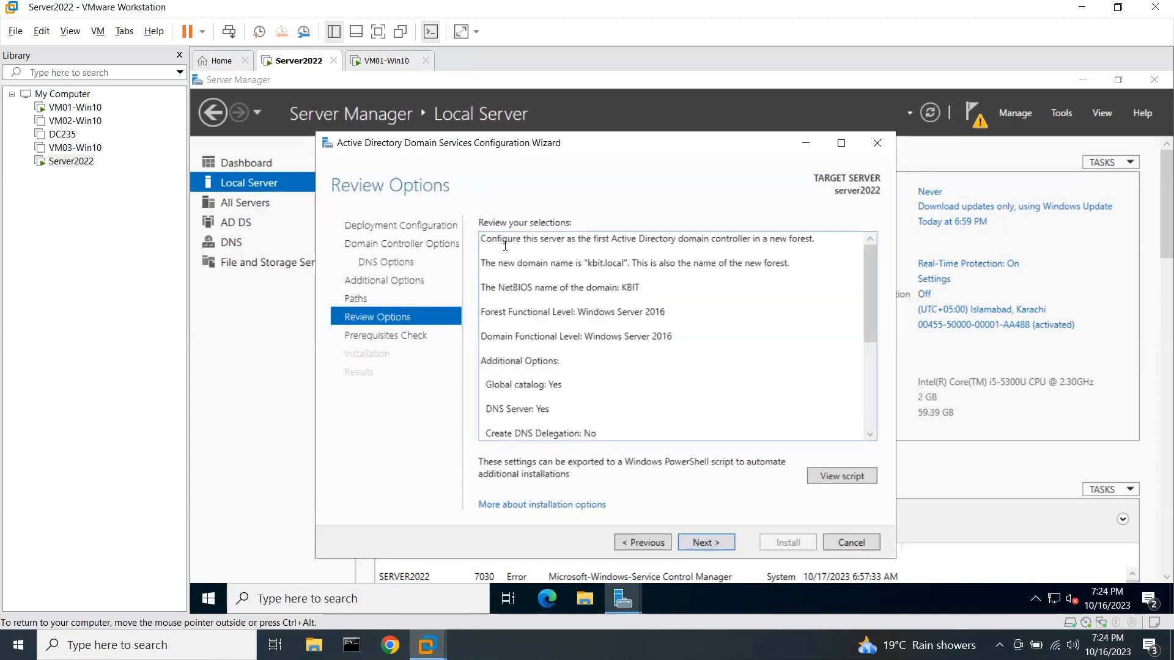
{"action": "scroll", "coordinate": [504, 246], "scroll_direction": "down", "scroll_amount": 5}
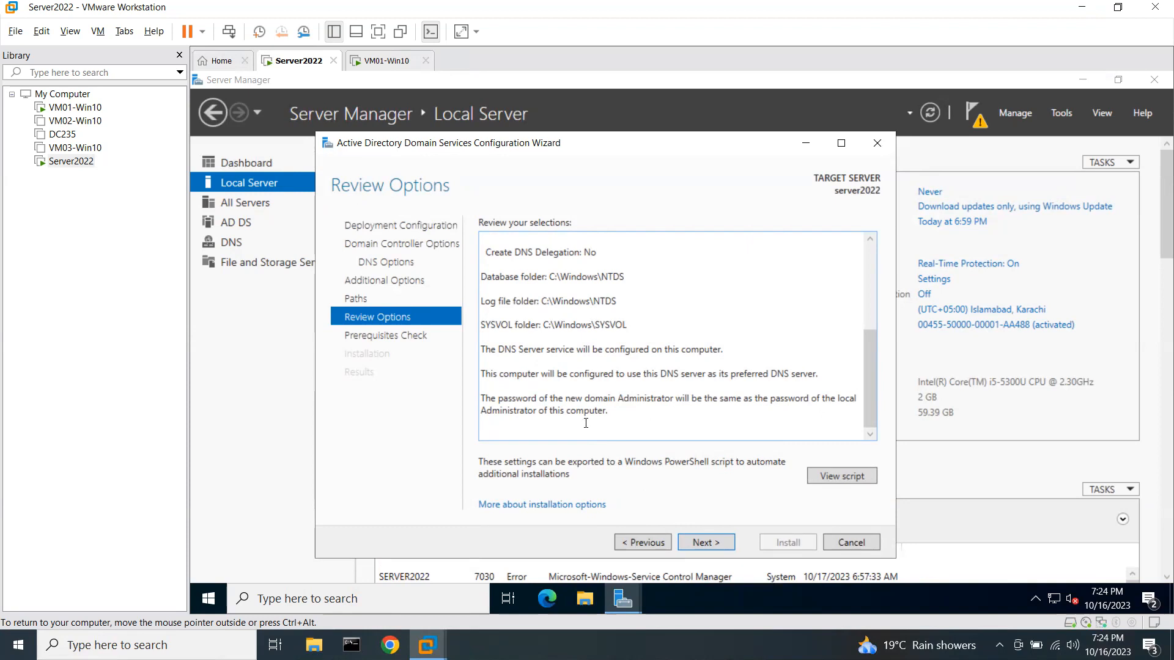
{"action": "left_click", "coordinate": [842, 476]}
{"action": "left_click_drag", "start_coordinate": [313, 358], "coordinate": [217, 195]}
{"action": "right_click", "coordinate": [226, 197]}
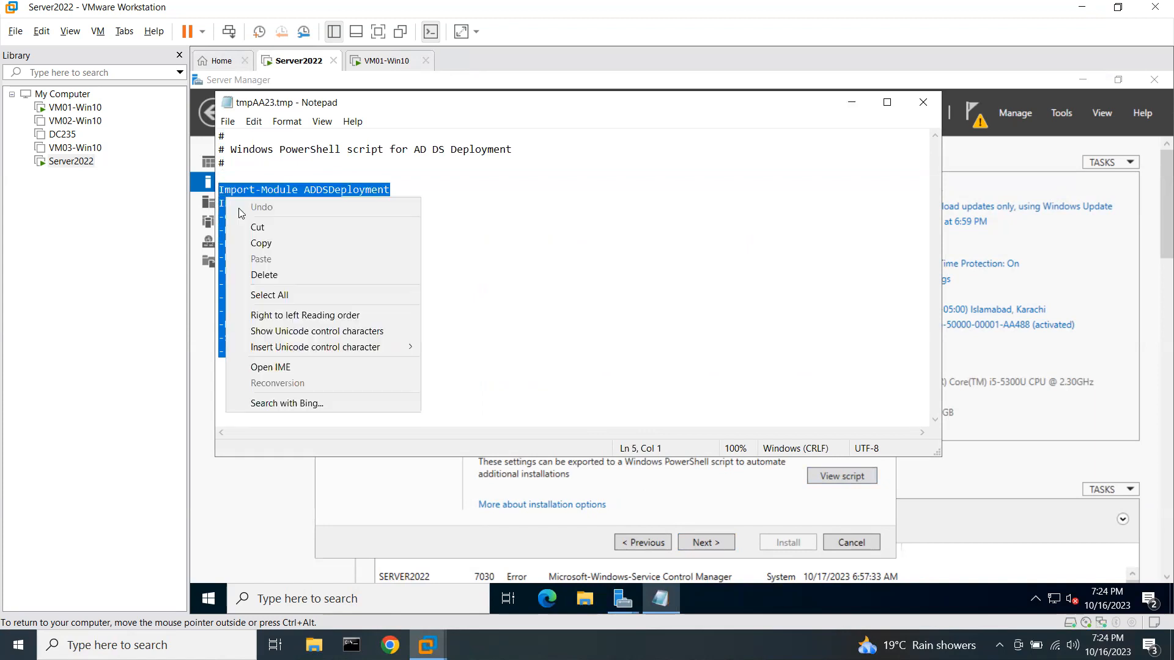
{"action": "left_click", "coordinate": [263, 241]}
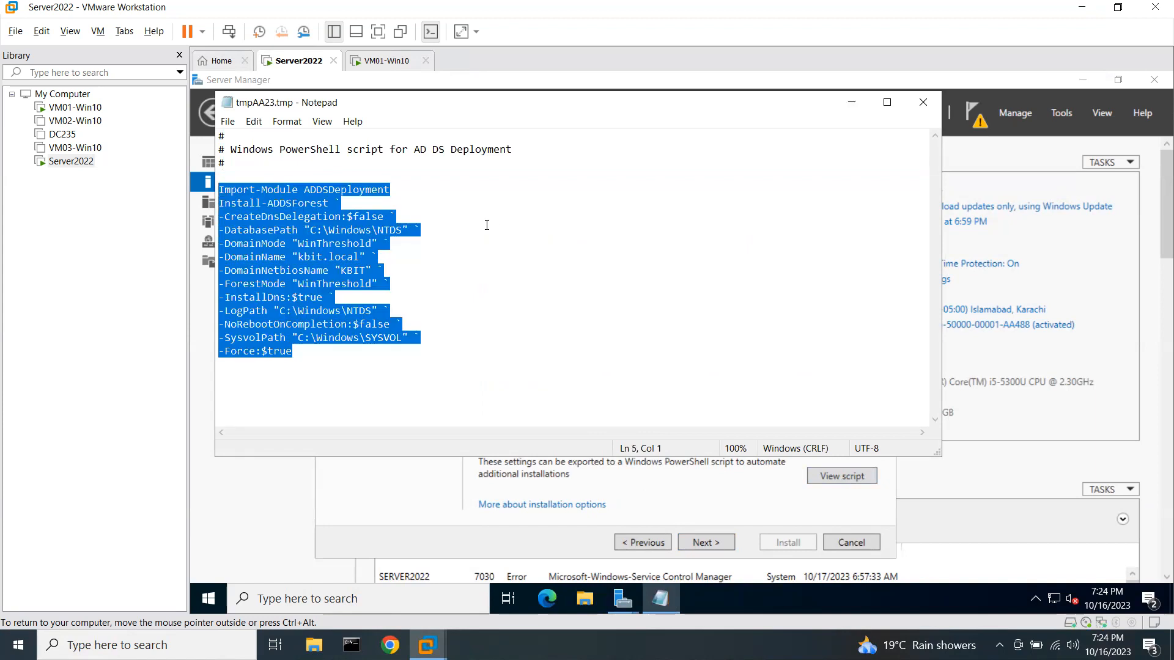
{"action": "left_click", "coordinate": [482, 271]}
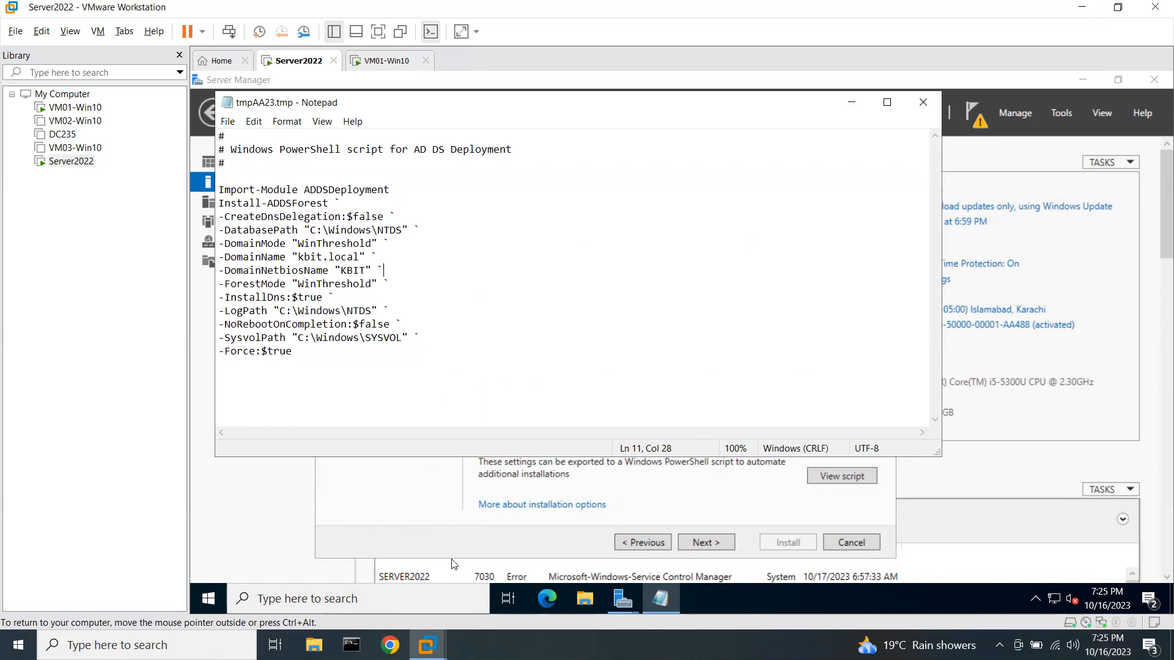
{"action": "left_click", "coordinate": [211, 599]}
{"action": "left_click", "coordinate": [546, 207]}
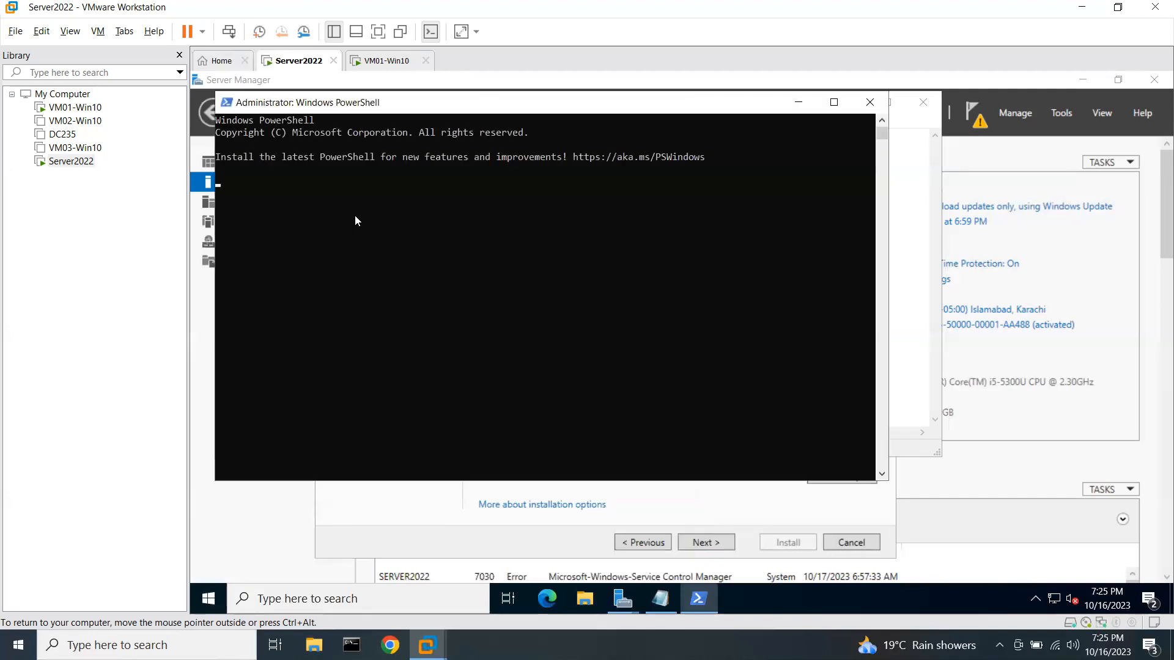
{"action": "right_click", "coordinate": [480, 242]}
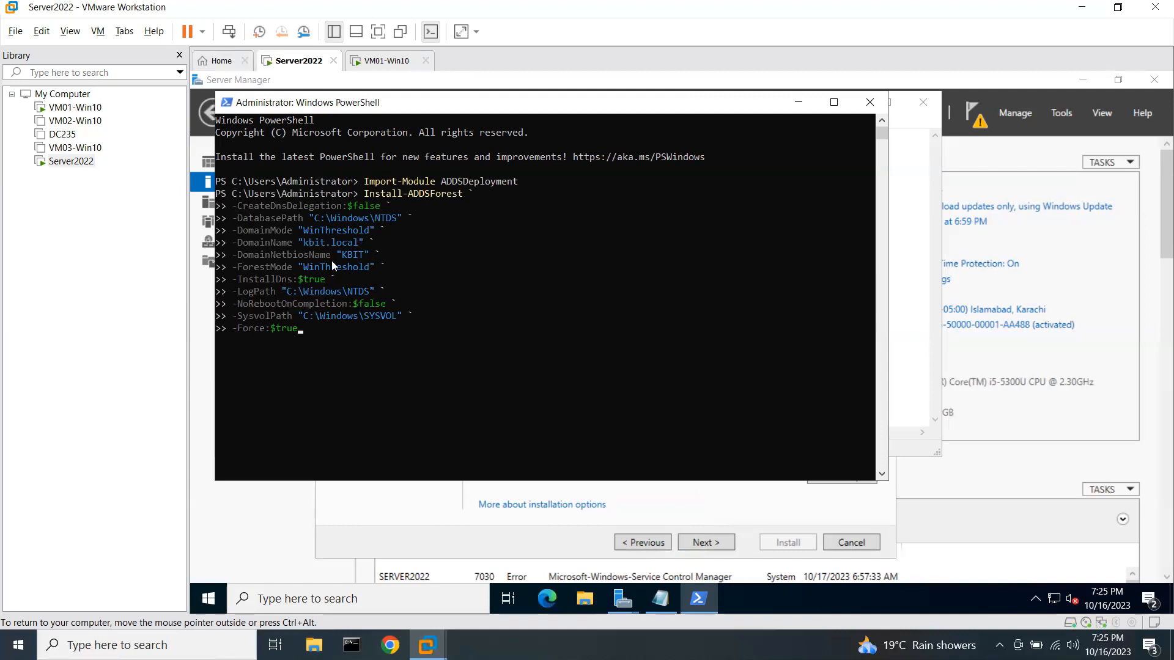
{"action": "left_click", "coordinate": [869, 102]}
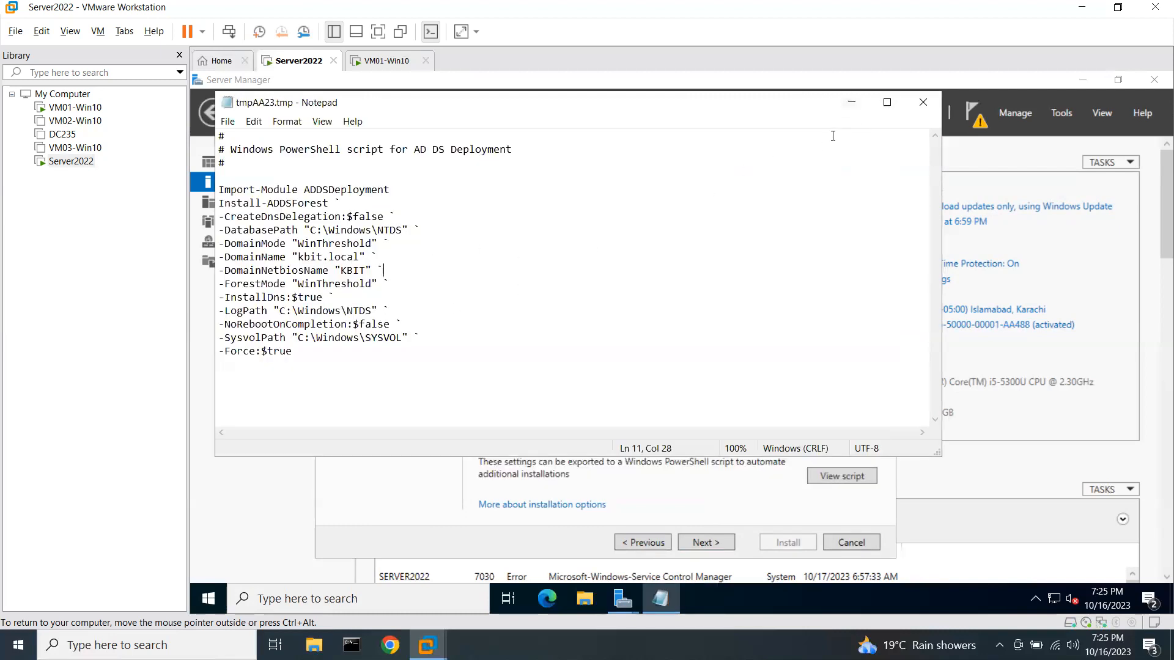
{"action": "left_click", "coordinate": [922, 102]}
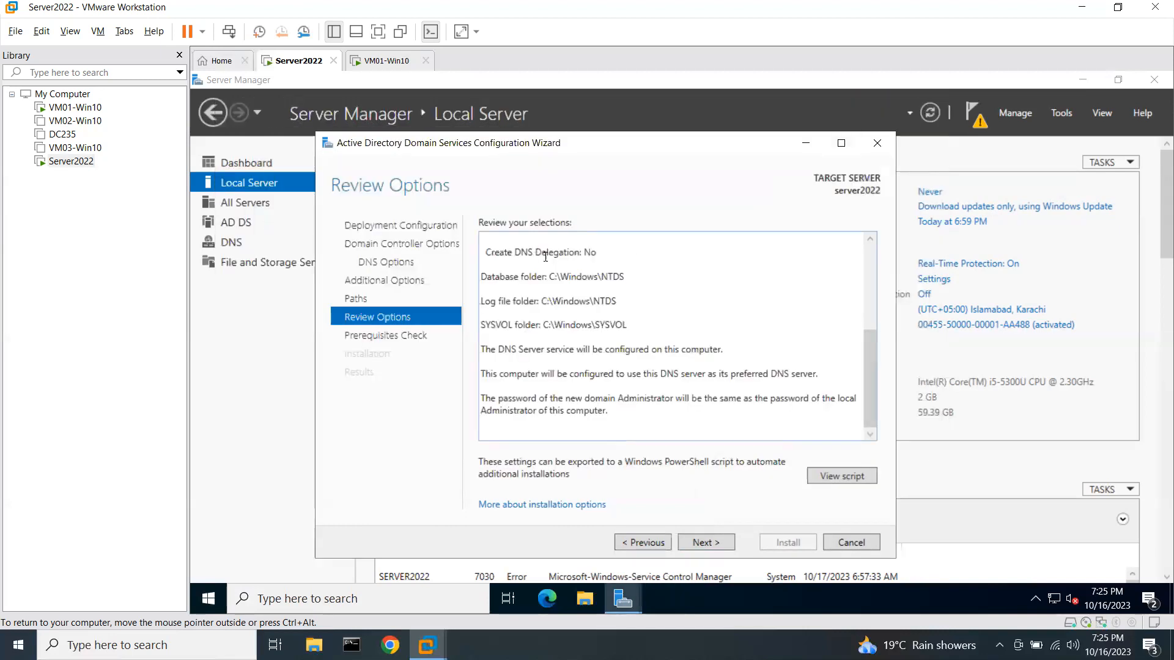
Run the AD DS prerequisites check and, once it passes, start the domain controller installation.
{"action": "left_click", "coordinate": [708, 543]}
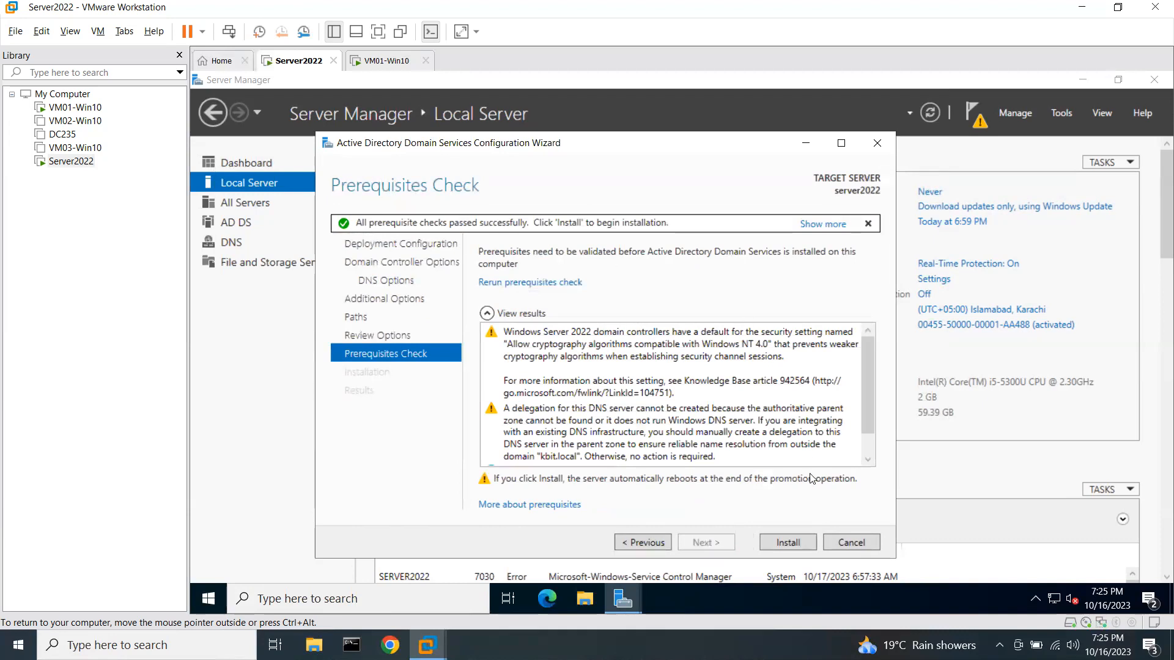
{"action": "left_click", "coordinate": [788, 541]}
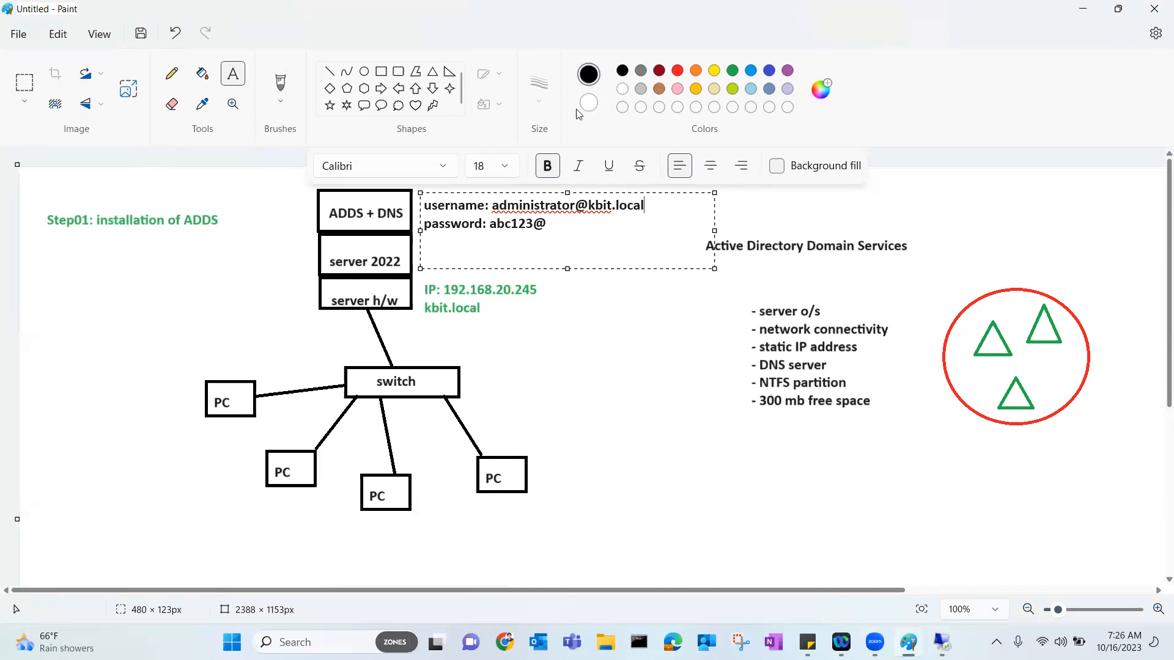
Add a Paint note reading 'Step02: DNS configuration' below the Step01 heading.
{"action": "left_click", "coordinate": [49, 243]}
{"action": "left_click", "coordinate": [49, 243]}
{"action": "type", "text": "Step"}
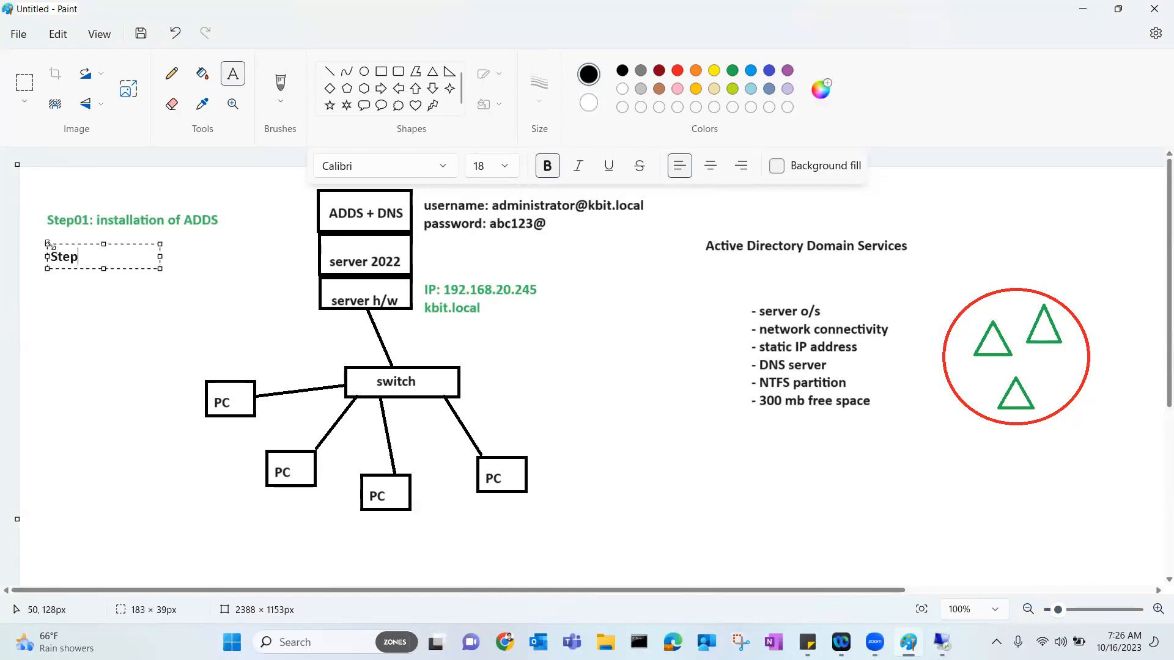
{"action": "type", "text": "02: DNScon"}
{"action": "key", "text": "BackSpace"}
{"action": "key", "text": "BackSpace"}
{"action": "key", "text": "BackSpace"}
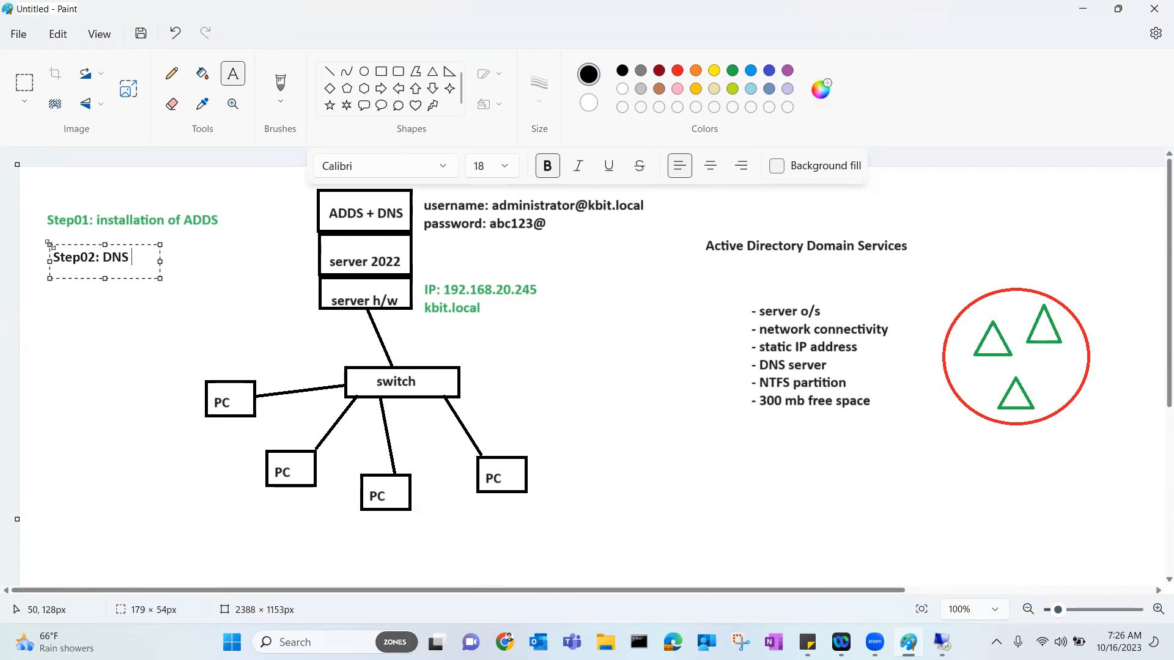
{"action": "type", "text": "configuration"}
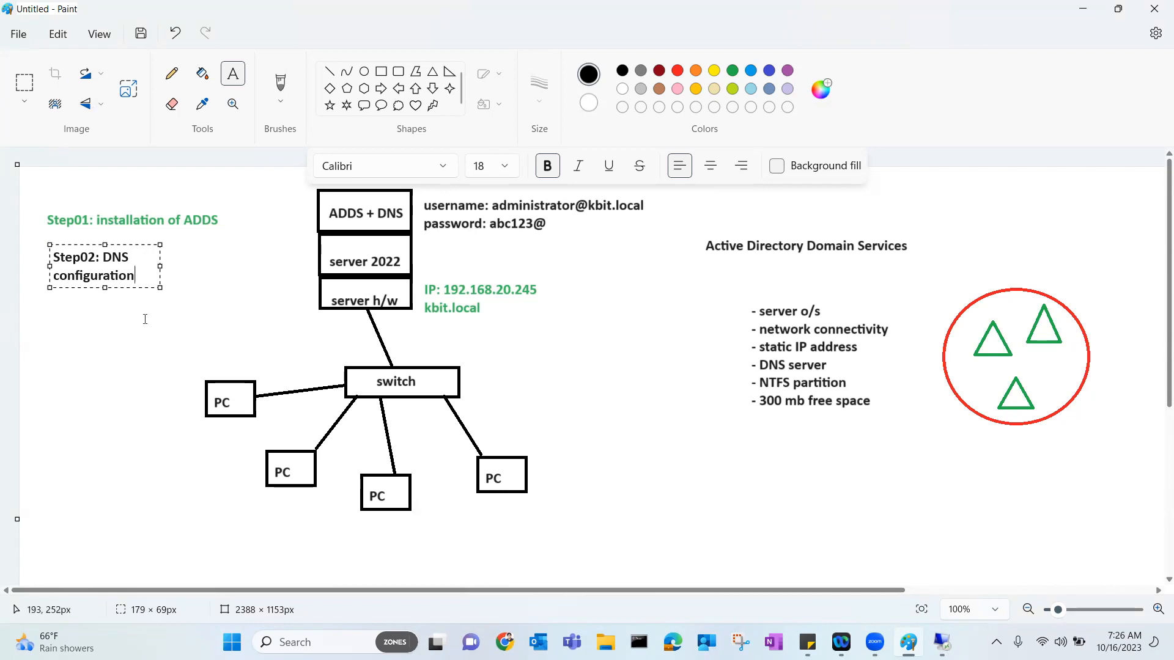
Widen the Step02 text box to one line and append ' (RLZ)'.
{"action": "left_click_drag", "start_coordinate": [151, 292], "coordinate": [276, 315]}
{"action": "type", "text": "(RLA"}
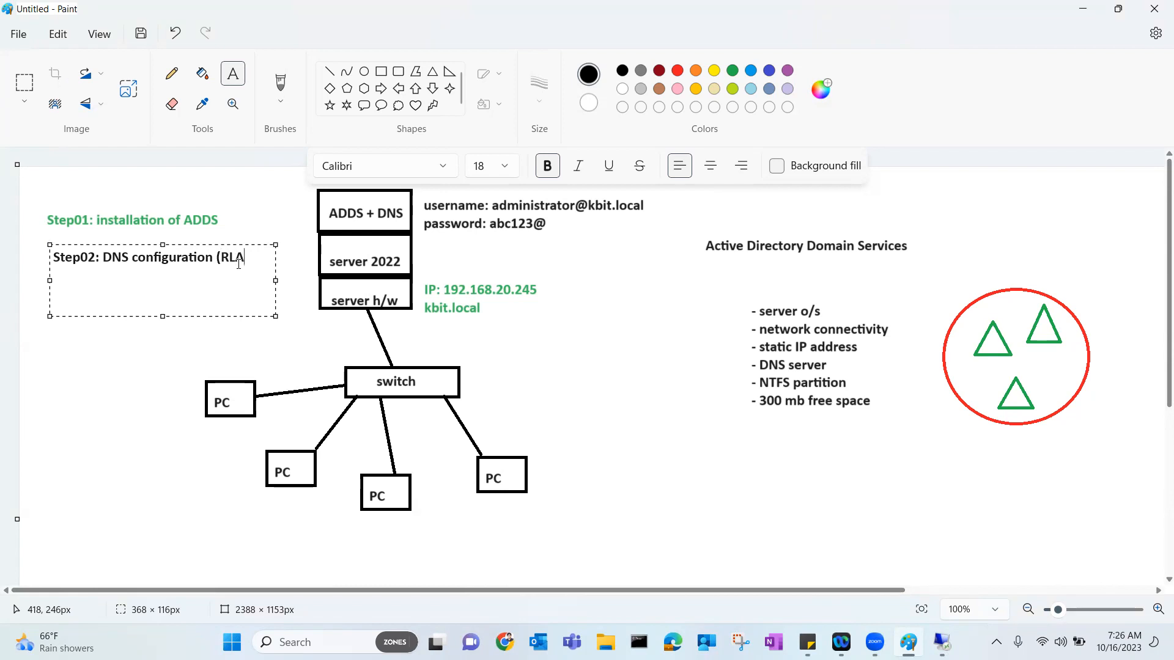
{"action": "key", "text": "BackSpace"}
{"action": "type", "text": "Z)"}
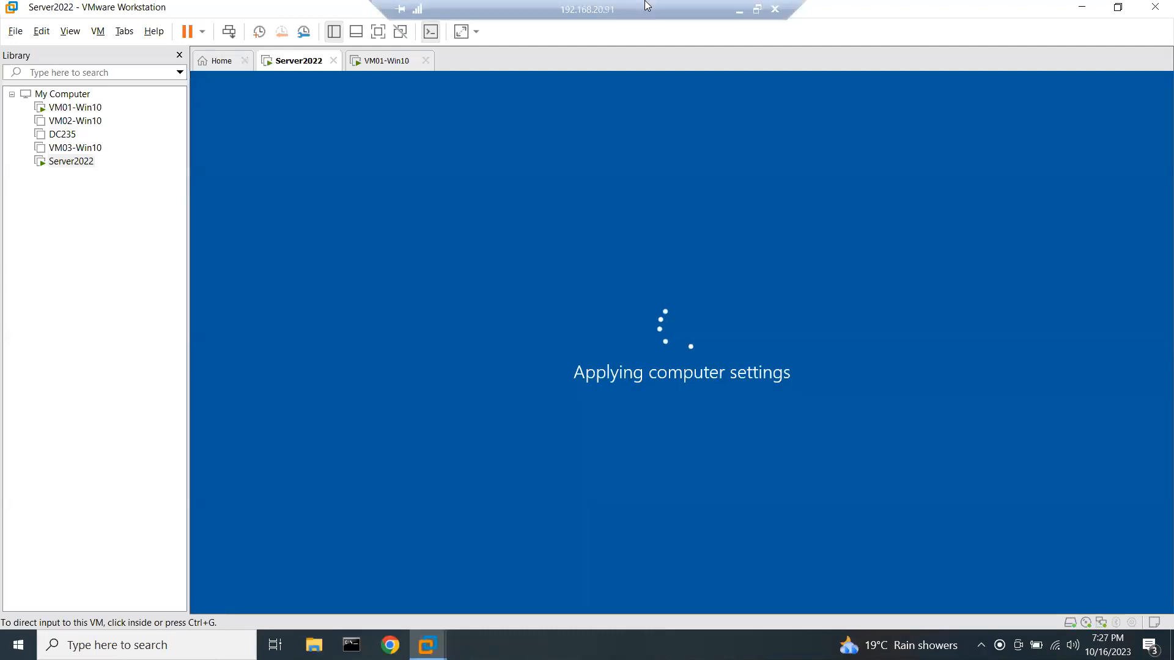
Release the Server2022 VM and power on VM02-Win10.
{"action": "left_click", "coordinate": [648, 310]}
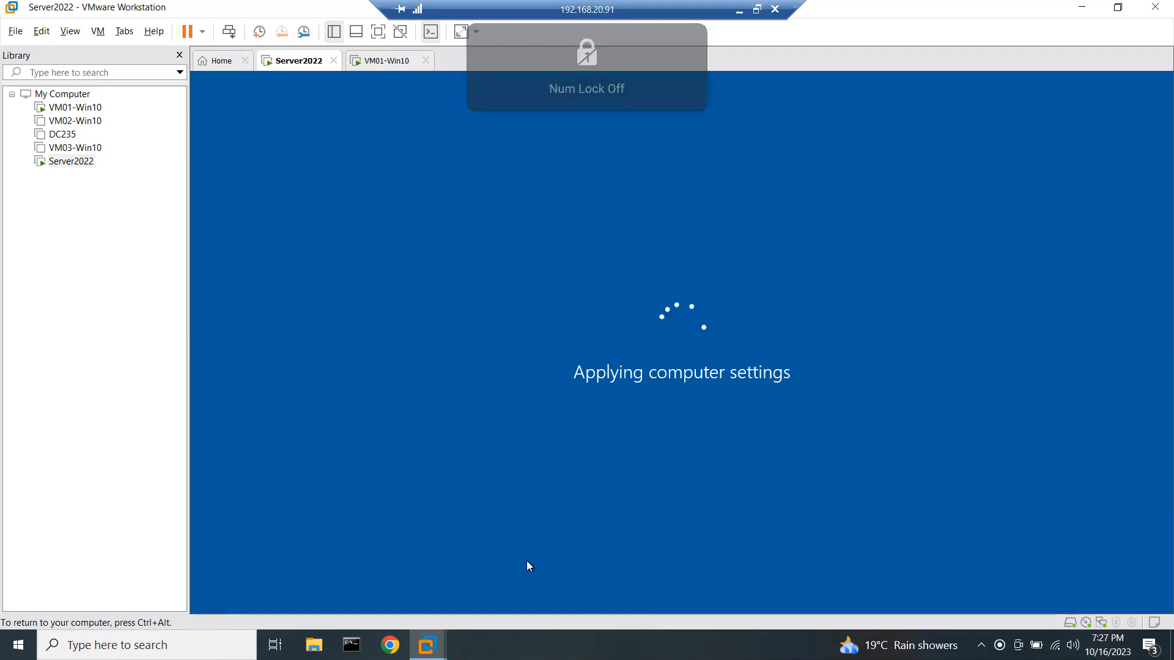
{"action": "key", "text": "ctrl+alt"}
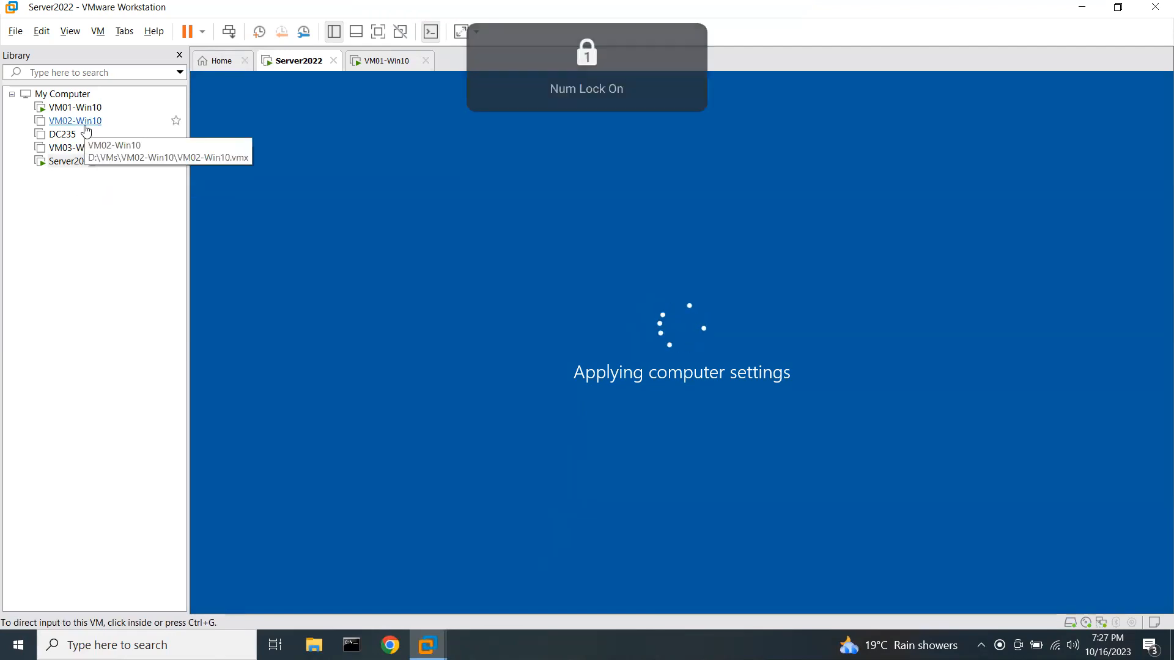
{"action": "left_click", "coordinate": [92, 123]}
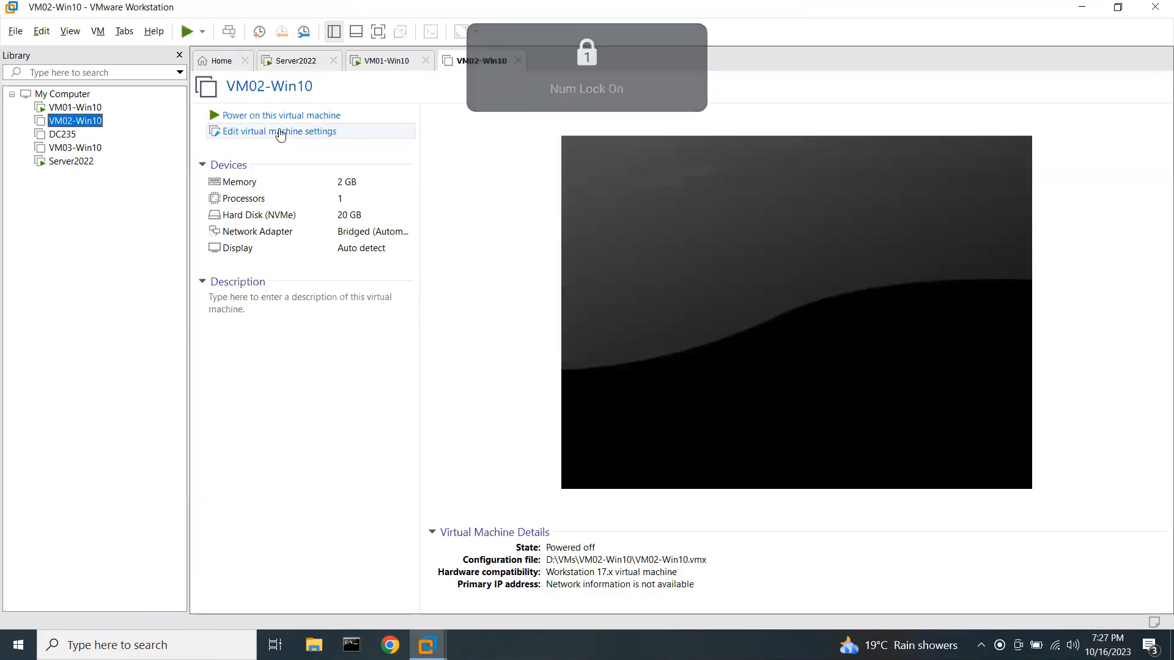
{"action": "left_click", "coordinate": [281, 116]}
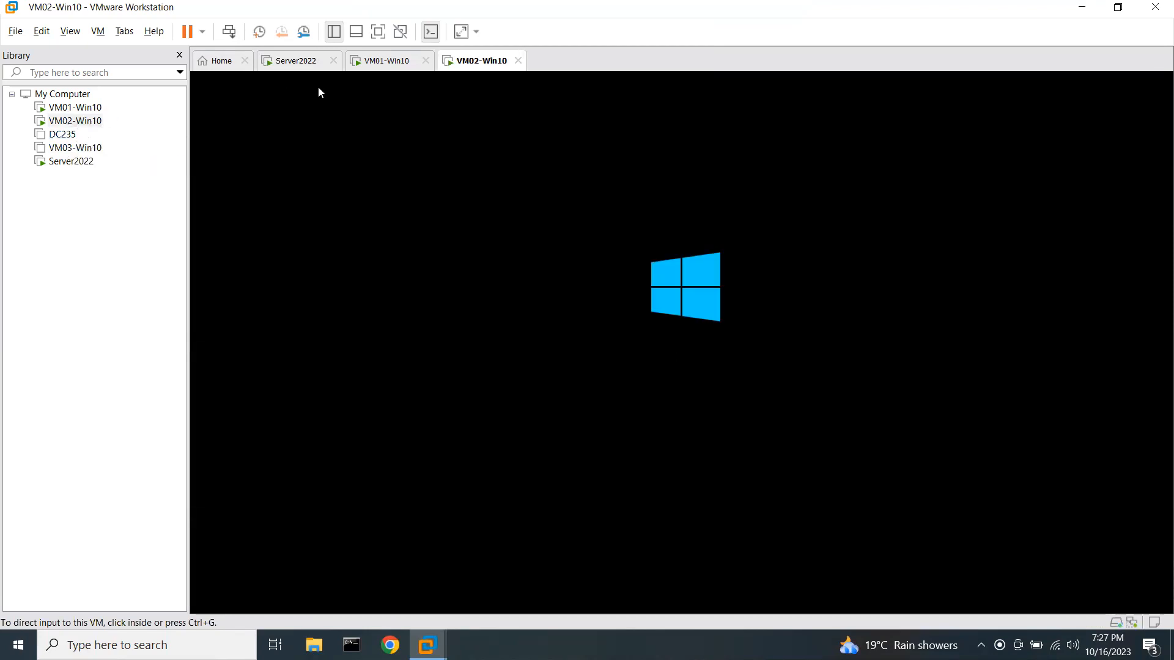
Sign VM01-Win10 in as Administrator with the account password.
{"action": "left_click", "coordinate": [372, 68]}
{"action": "left_click", "coordinate": [533, 277]}
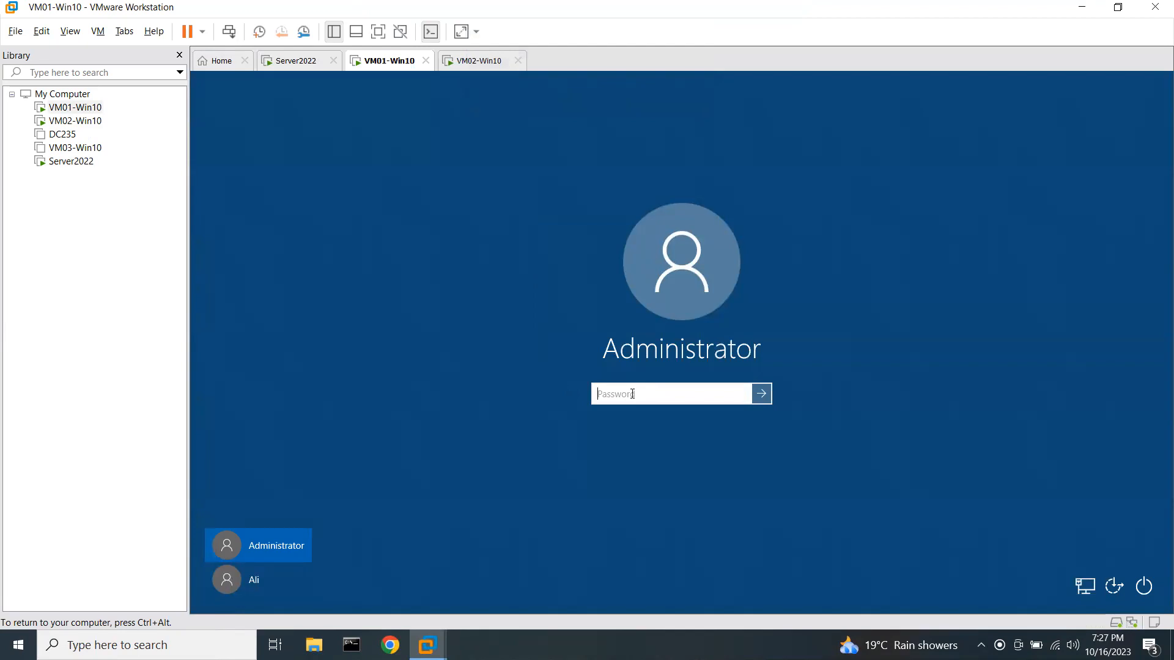
{"action": "type", "text": "********"}
{"action": "key", "text": "Return"}
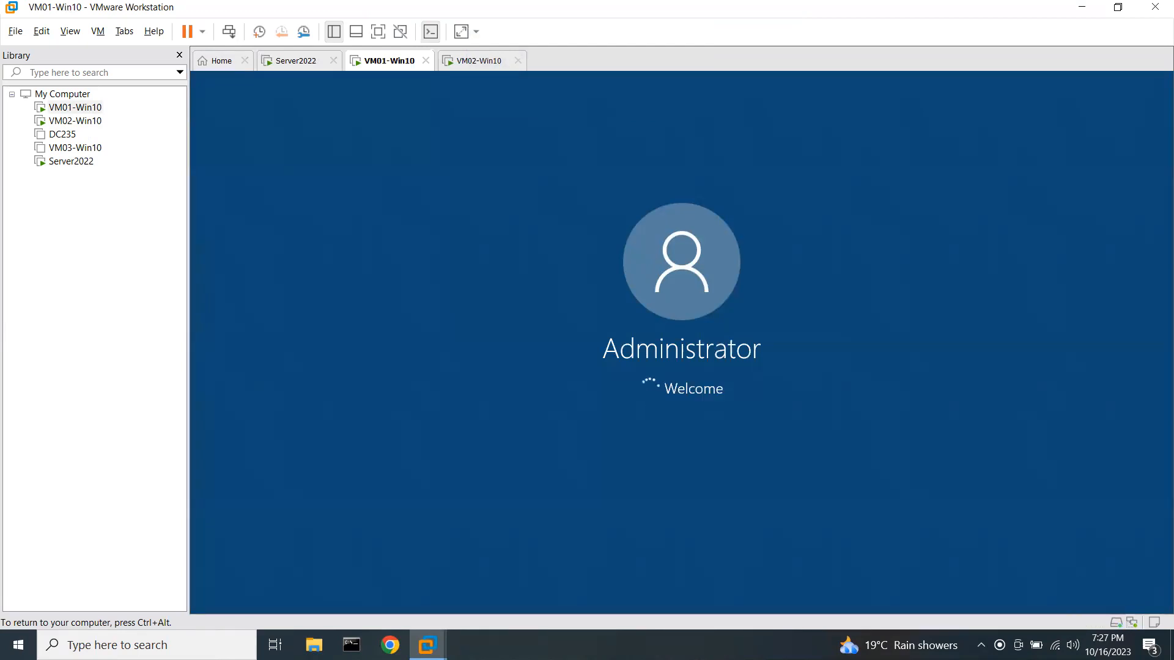
{"action": "key", "text": "ctrl+alt"}
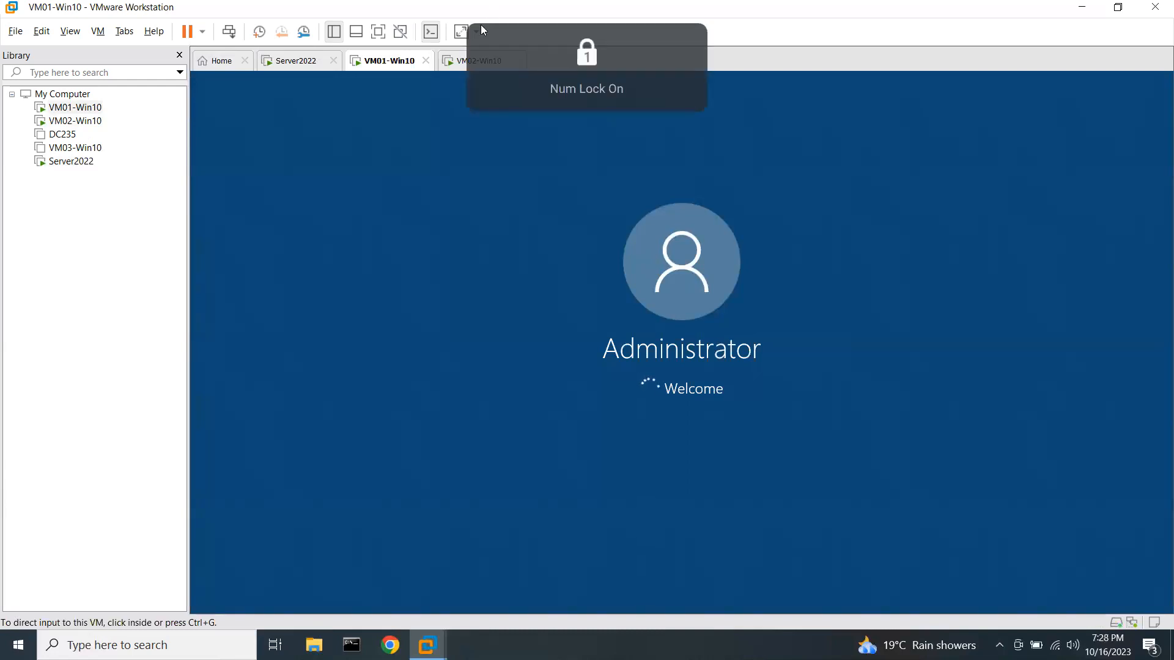
Check on VM02-Win10, then open VM03-Win10's summary page from the Library.
{"action": "left_click", "coordinate": [463, 62]}
{"action": "left_click", "coordinate": [506, 263]}
{"action": "key", "text": "ctrl+alt"}
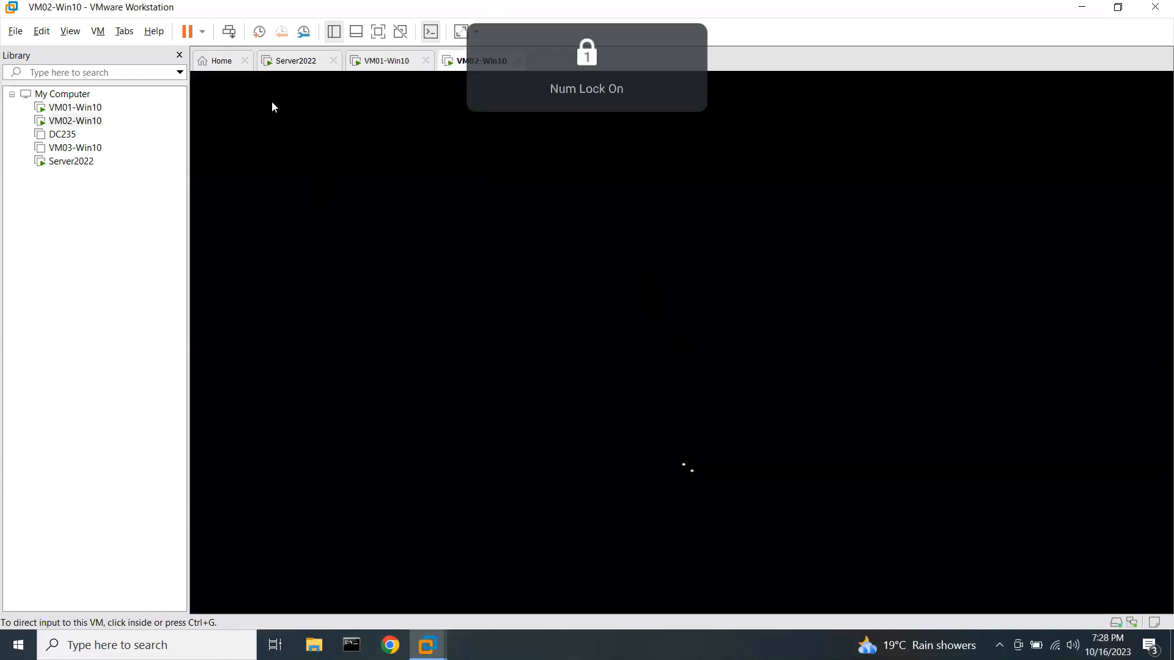
{"action": "left_click", "coordinate": [98, 148]}
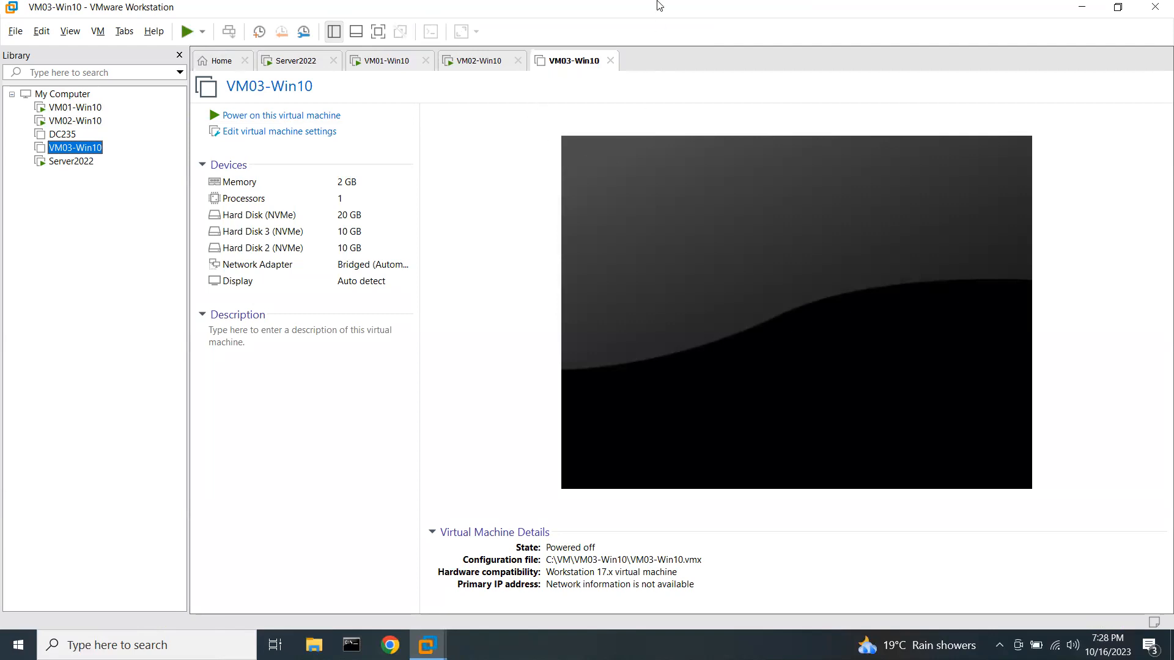
Minimize the Remote Desktop connection bar to reveal the local Paint network diagram.
{"action": "mouse_move", "coordinate": [659, 2]}
{"action": "left_click", "coordinate": [739, 9]}
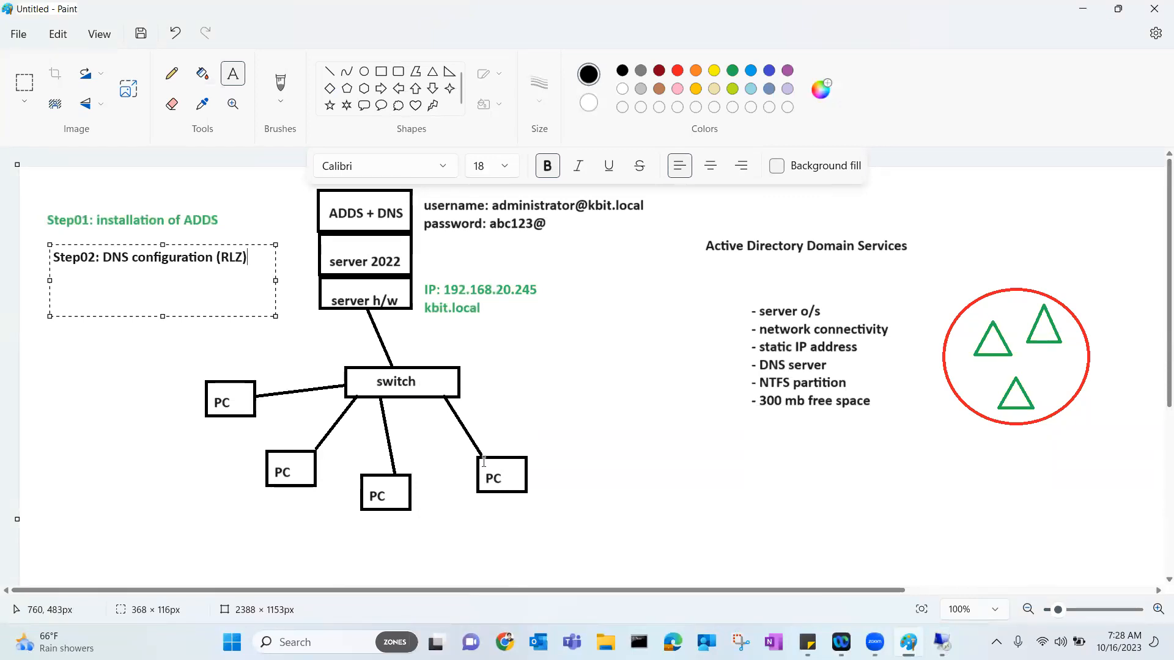
Circle the client PC boxes on the diagram in red with the annotation pen.
{"action": "left_click", "coordinate": [891, 546]}
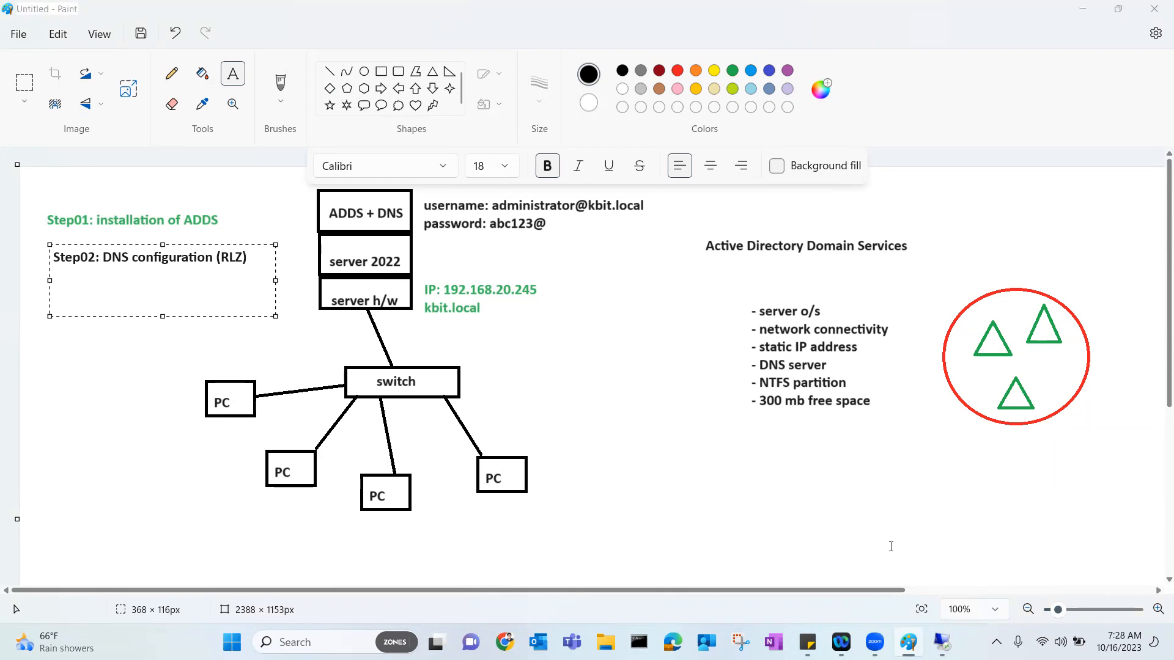
{"action": "mouse_move", "coordinate": [245, 374]}
{"action": "left_mouse_down"}
{"action": "mouse_move", "coordinate": [219, 425]}
{"action": "mouse_move", "coordinate": [247, 374]}
{"action": "left_mouse_up"}
{"action": "mouse_move", "coordinate": [271, 445]}
{"action": "left_mouse_down"}
{"action": "mouse_move", "coordinate": [336, 487]}
{"action": "mouse_move", "coordinate": [284, 448]}
{"action": "left_mouse_up"}
{"action": "mouse_move", "coordinate": [374, 455]}
{"action": "left_mouse_down"}
{"action": "mouse_move", "coordinate": [365, 467]}
{"action": "mouse_move", "coordinate": [397, 460]}
{"action": "mouse_move", "coordinate": [363, 459]}
{"action": "left_mouse_up"}
{"action": "mouse_move", "coordinate": [502, 432]}
{"action": "left_mouse_down"}
{"action": "mouse_move", "coordinate": [461, 473]}
{"action": "mouse_move", "coordinate": [504, 448]}
{"action": "left_mouse_up"}
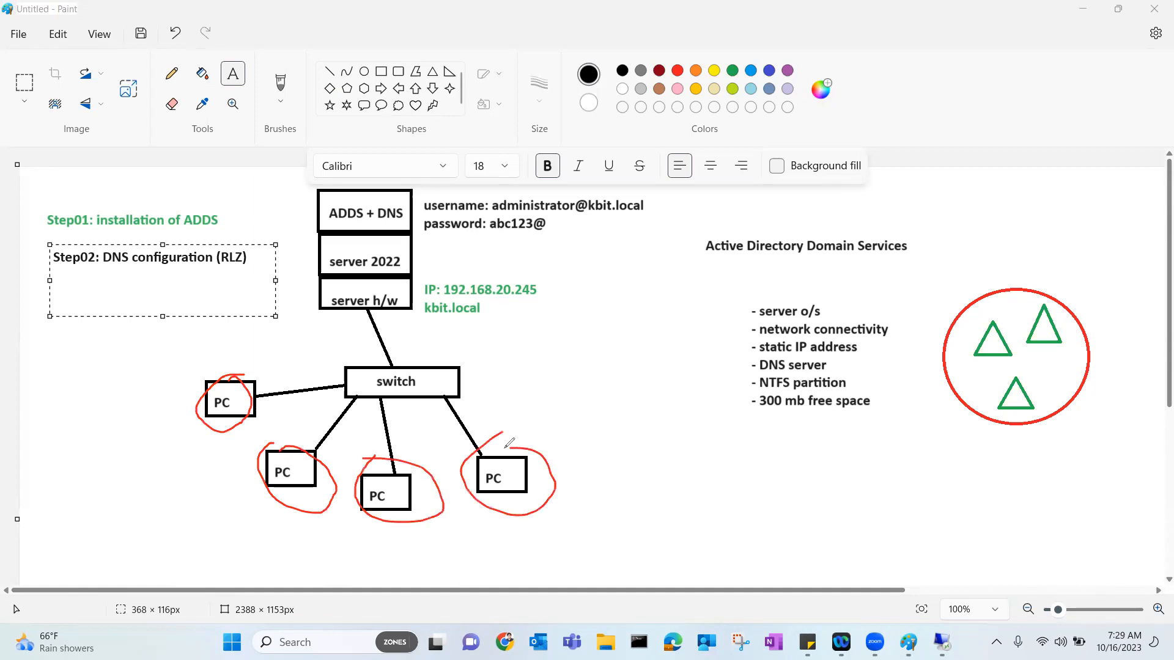
Draw a red arrow and 'GPO' from the ADDS + DNS box, then clear the marks.
{"action": "mouse_move", "coordinate": [401, 226]}
{"action": "left_mouse_down"}
{"action": "mouse_move", "coordinate": [506, 247]}
{"action": "mouse_move", "coordinate": [498, 266]}
{"action": "left_mouse_up"}
{"action": "mouse_move", "coordinate": [527, 264]}
{"action": "left_mouse_down"}
{"action": "mouse_move", "coordinate": [538, 248]}
{"action": "mouse_move", "coordinate": [553, 267]}
{"action": "mouse_move", "coordinate": [567, 239]}
{"action": "mouse_move", "coordinate": [567, 252]}
{"action": "mouse_move", "coordinate": [586, 240]}
{"action": "left_mouse_up"}
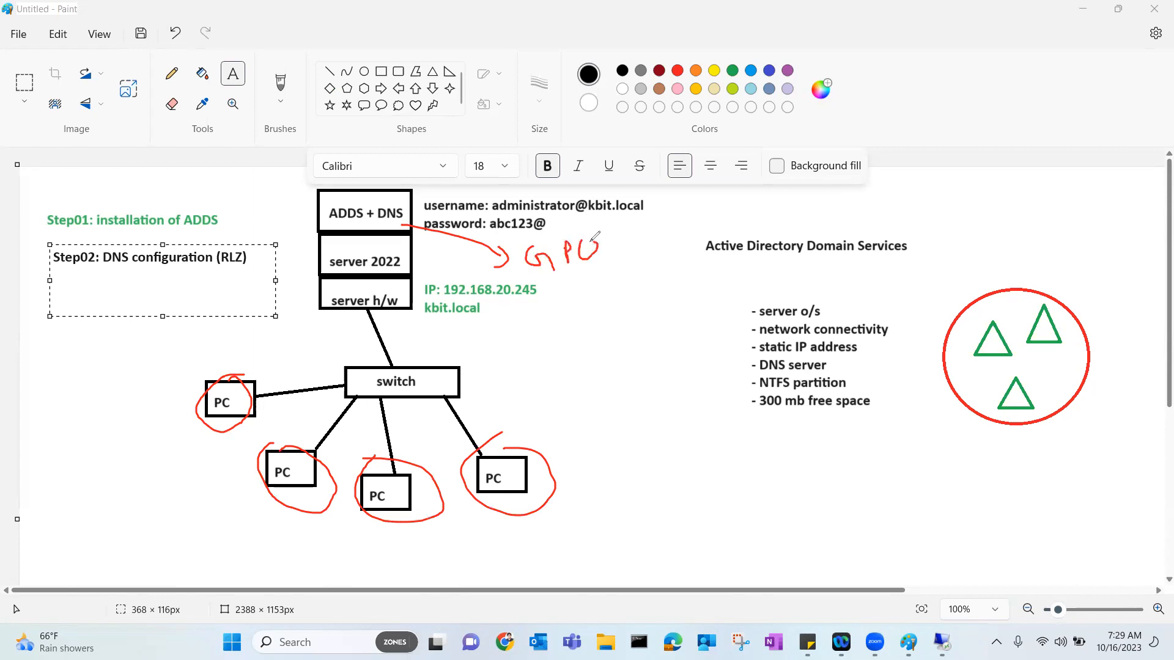
{"action": "mouse_move", "coordinate": [531, 269]}
{"action": "left_mouse_down"}
{"action": "mouse_move", "coordinate": [600, 264]}
{"action": "mouse_move", "coordinate": [581, 309]}
{"action": "mouse_move", "coordinate": [588, 292]}
{"action": "left_mouse_up"}
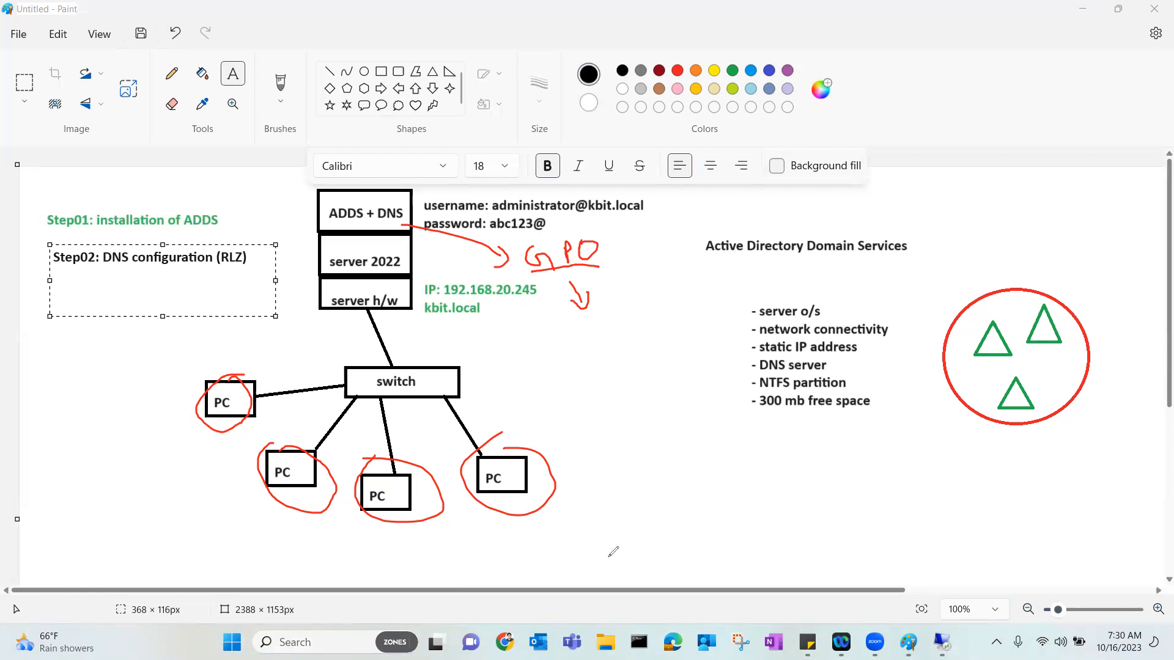
{"action": "left_click", "coordinate": [5, 388]}
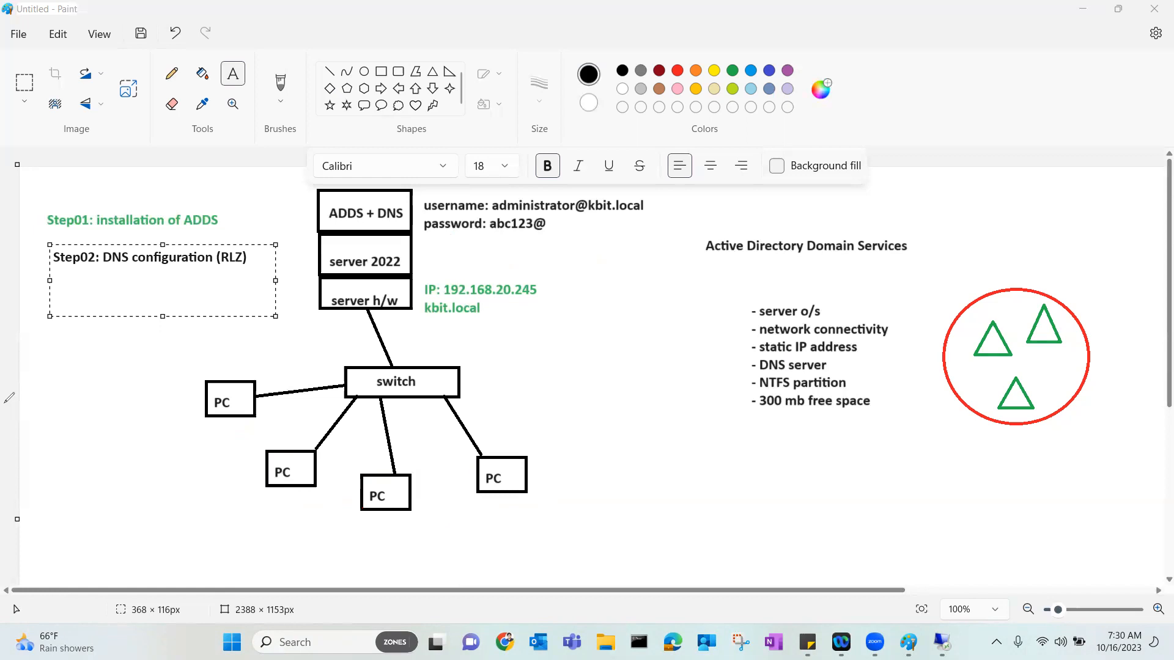
{"action": "left_click", "coordinate": [930, 636]}
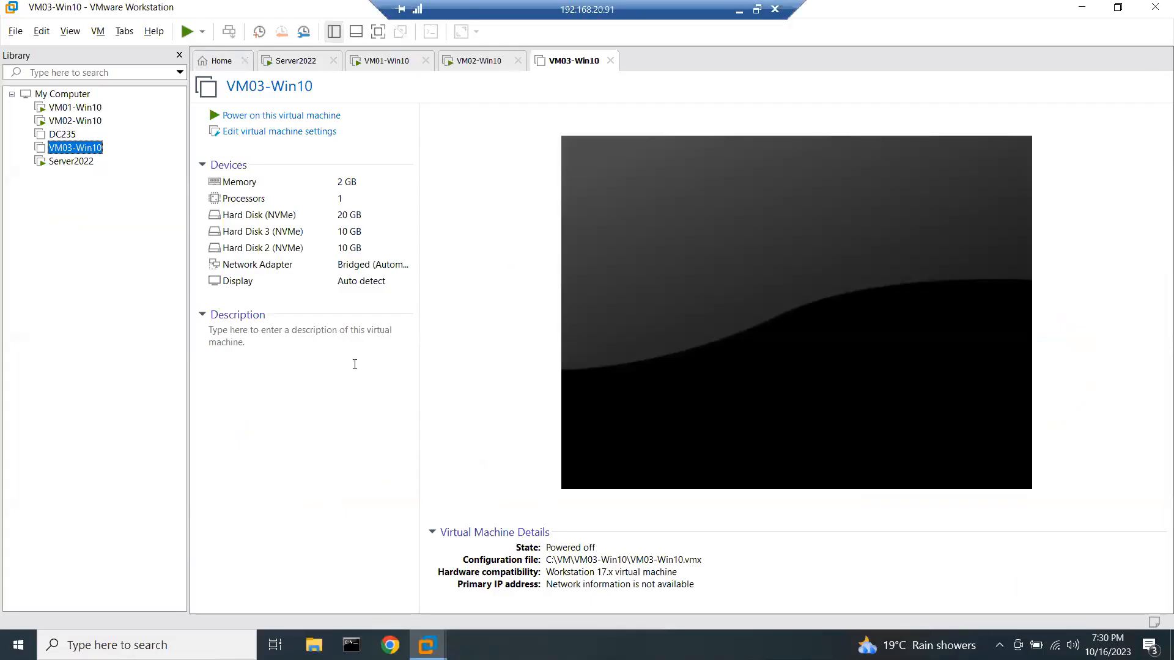
Switch to VM02-Win10 and enter the Administrator password, retyping it after the incorrect-password error.
{"action": "left_click", "coordinate": [303, 59]}
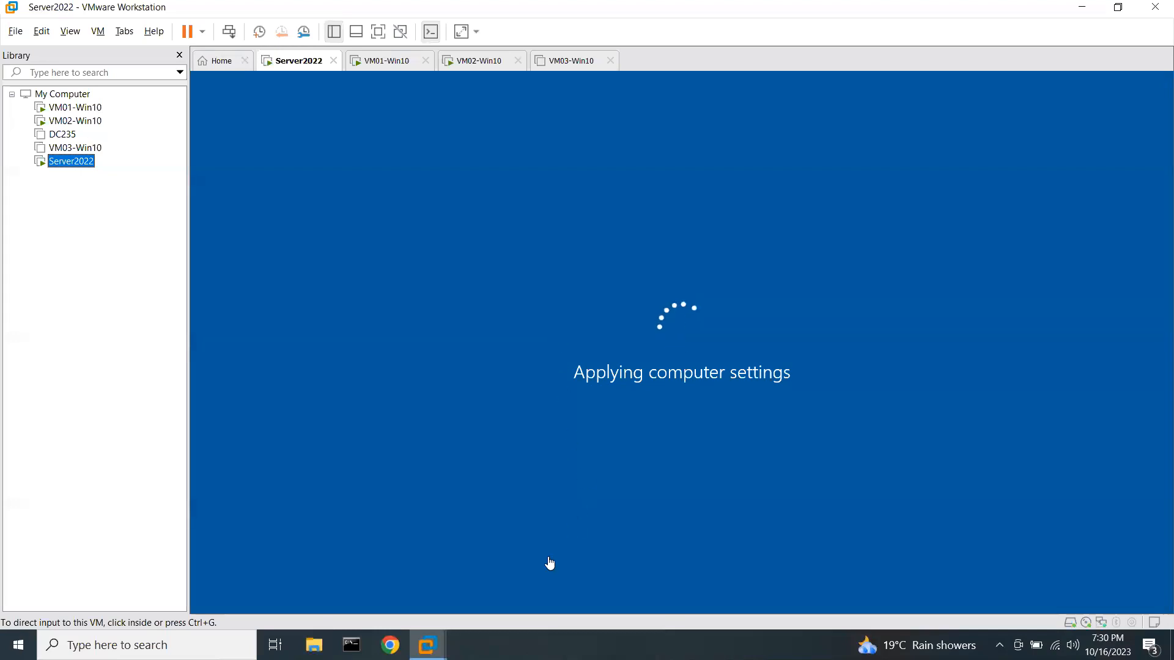
{"action": "left_click", "coordinate": [416, 61]}
{"action": "left_click", "coordinate": [458, 60]}
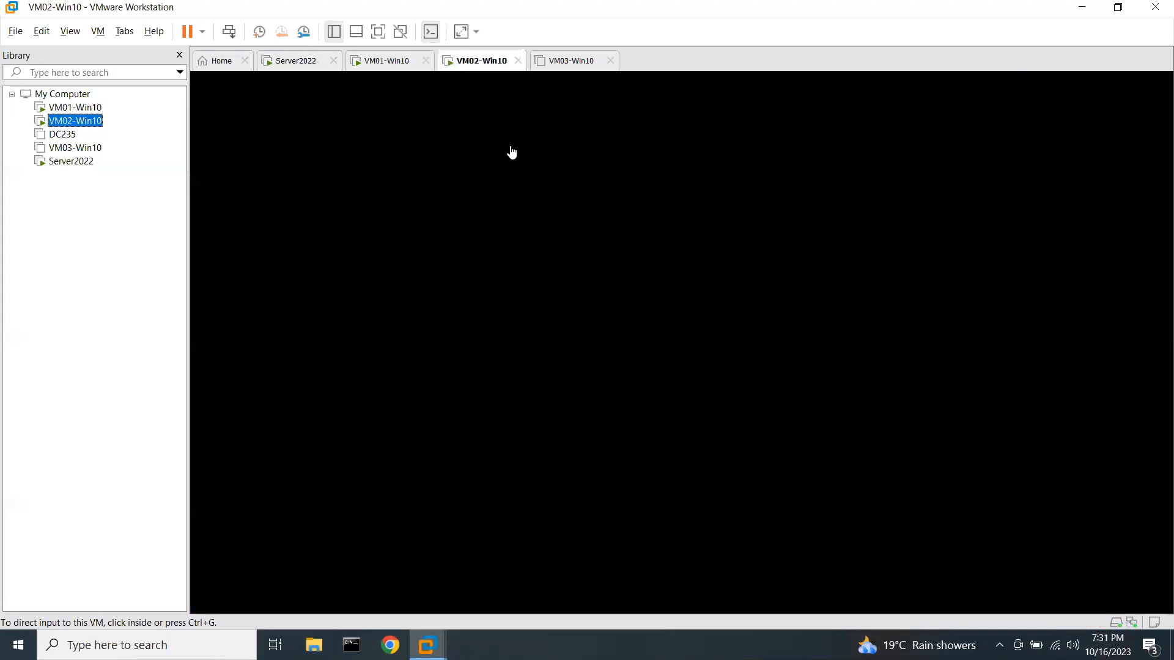
{"action": "left_click", "coordinate": [636, 414]}
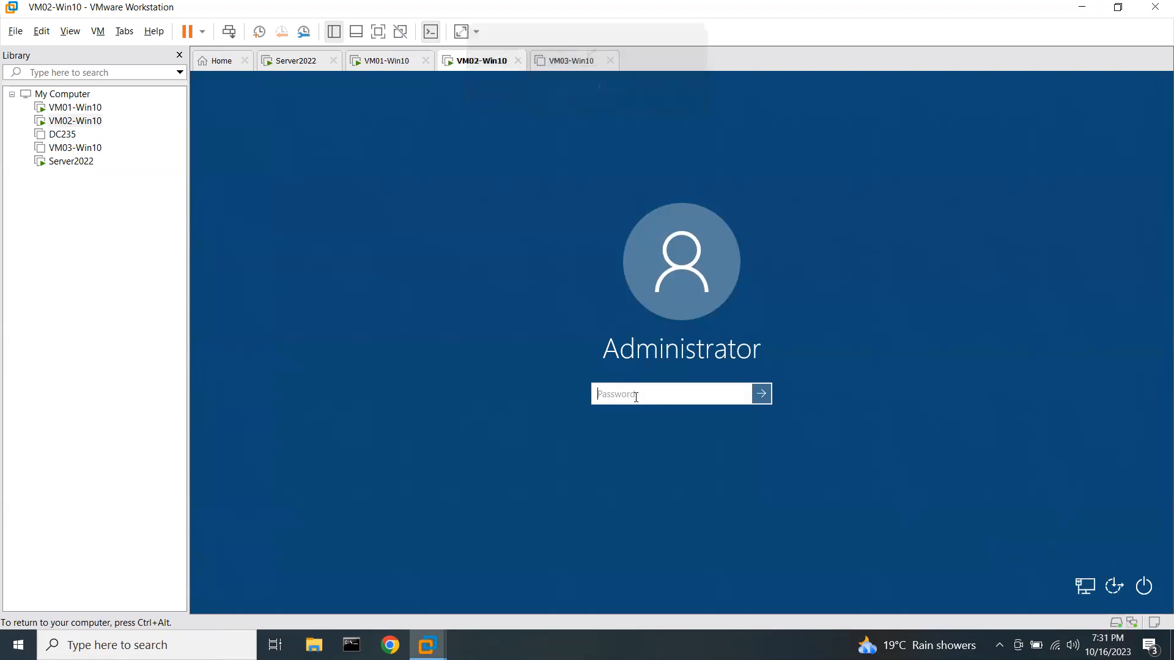
{"action": "type", "text": "Pa$$w0rd"}
{"action": "key", "text": "Return"}
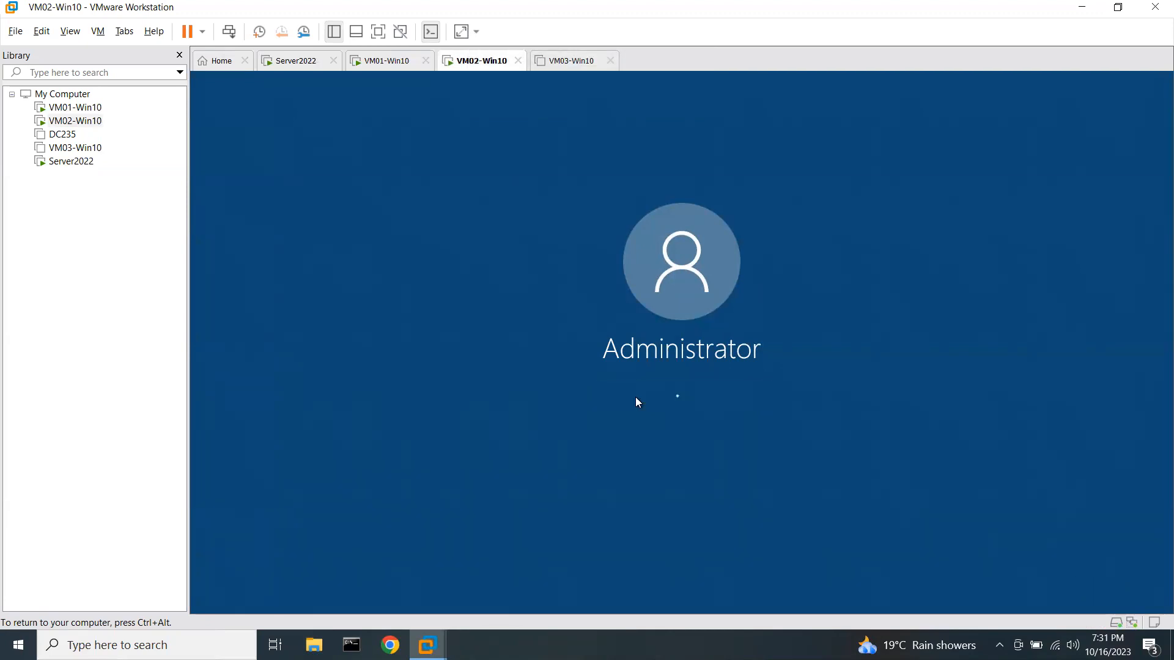
{"action": "key", "text": "Return"}
{"action": "type", "text": "•••••••"}
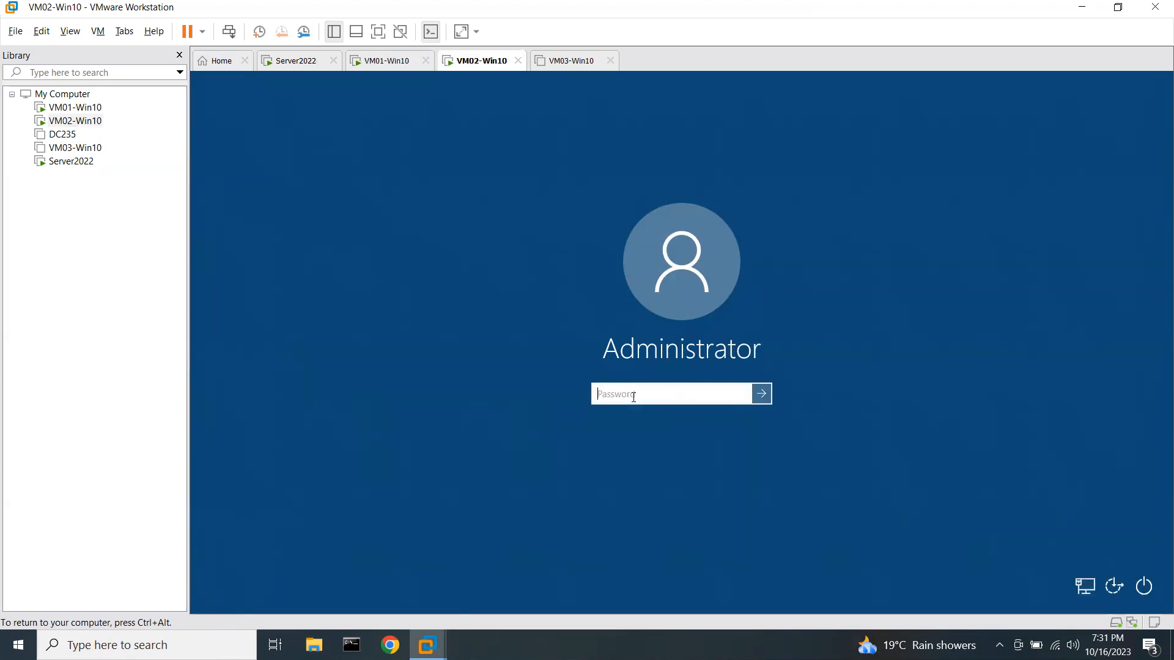
Sign in to VM02-Win10 as Administrator, re-entering the password after the incorrect-password error.
{"action": "type", "text": "••••••••"}
{"action": "key", "text": "Return"}
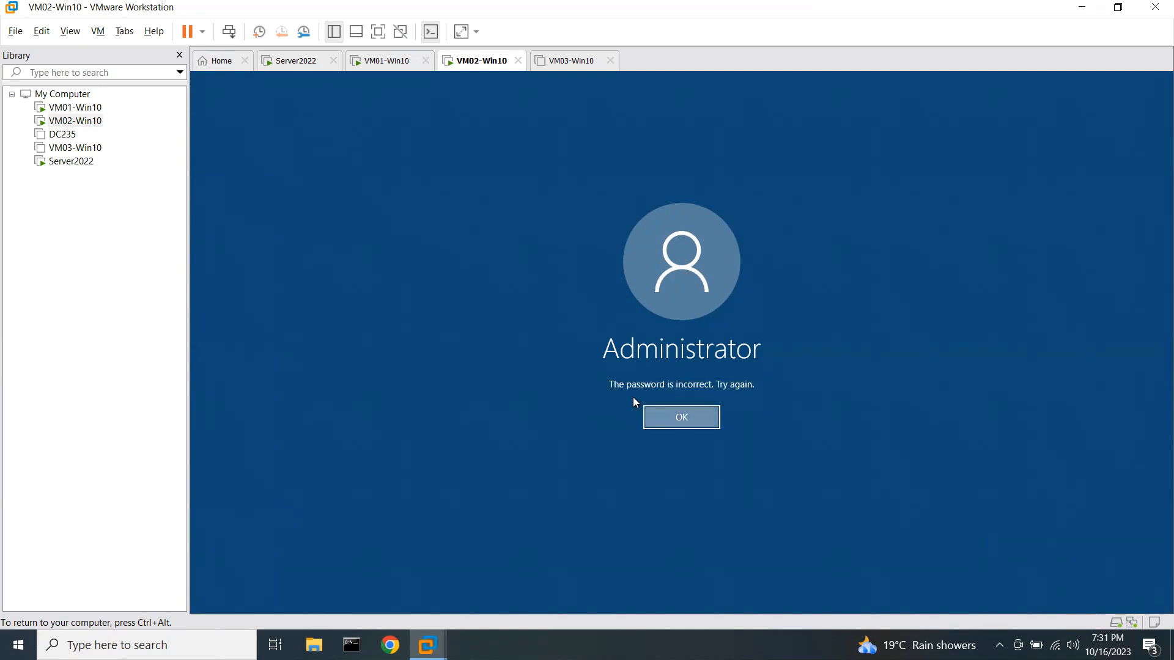
{"action": "key", "text": "Return"}
{"action": "type", "text": "••••••••"}
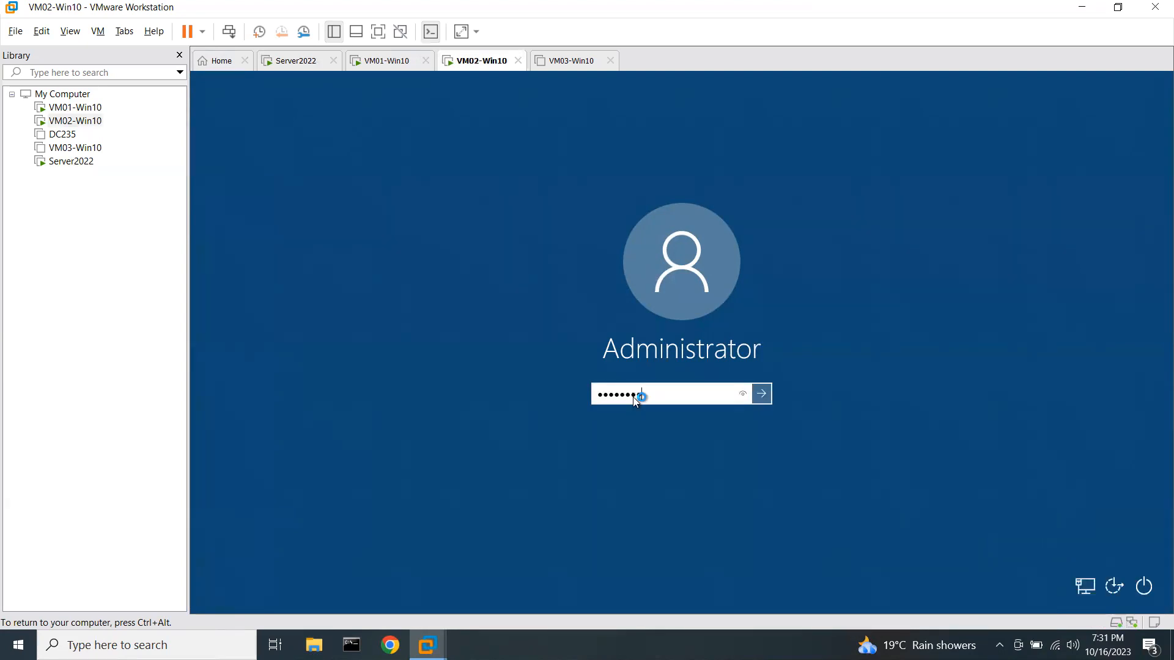
{"action": "key", "text": "Return"}
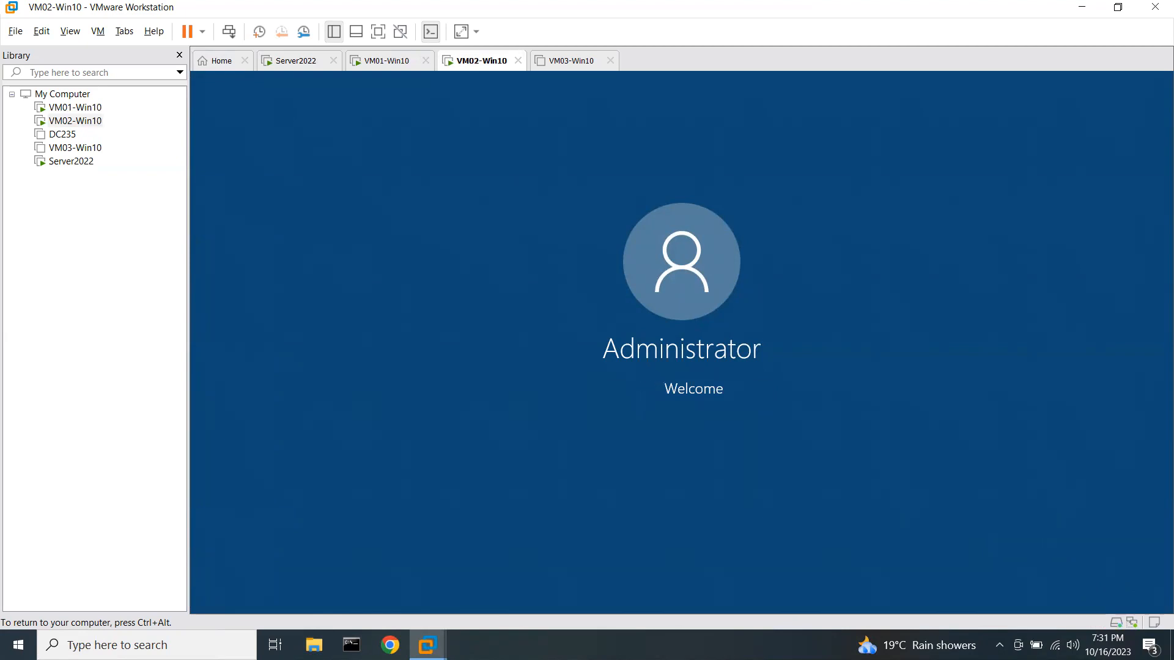
Switch to VM01-Win10 and open This PC's System properties.
{"action": "key", "text": "ctrl+alt"}
{"action": "left_click", "coordinate": [386, 61]}
{"action": "left_click", "coordinate": [488, 165]}
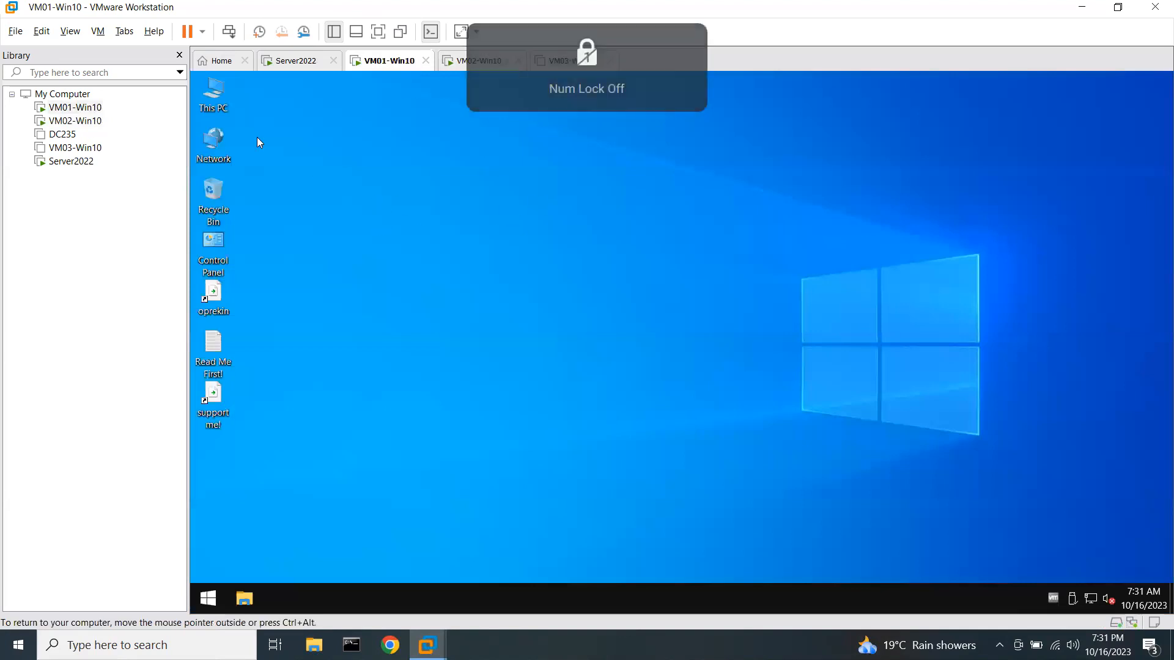
{"action": "right_click", "coordinate": [214, 105]}
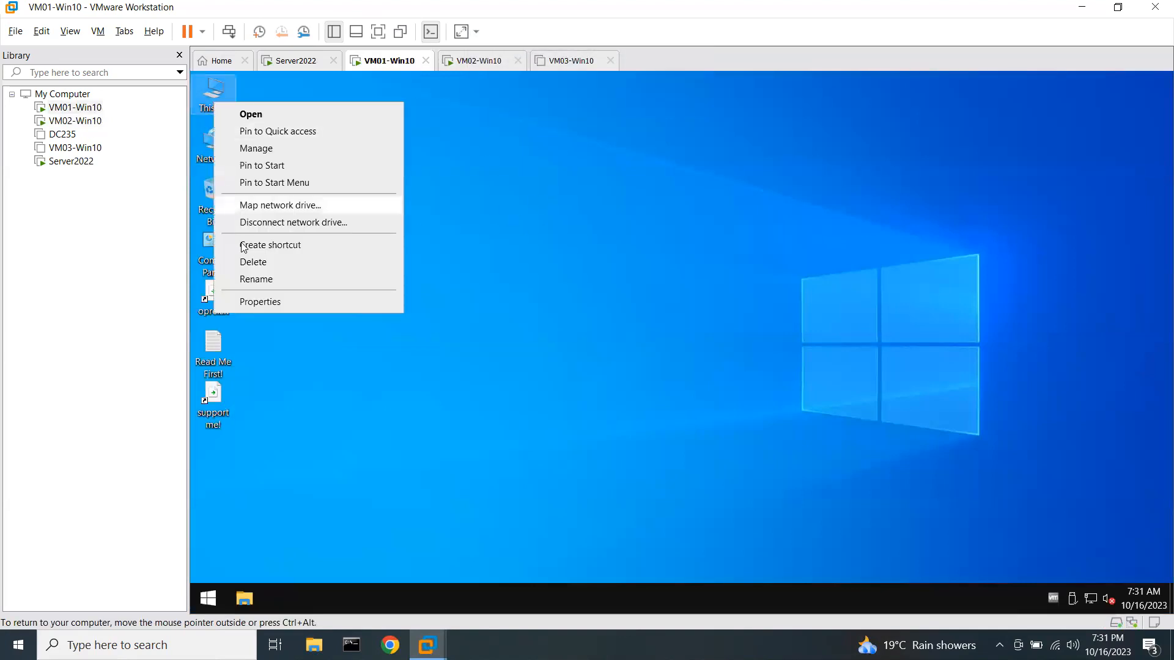
{"action": "left_click", "coordinate": [255, 302]}
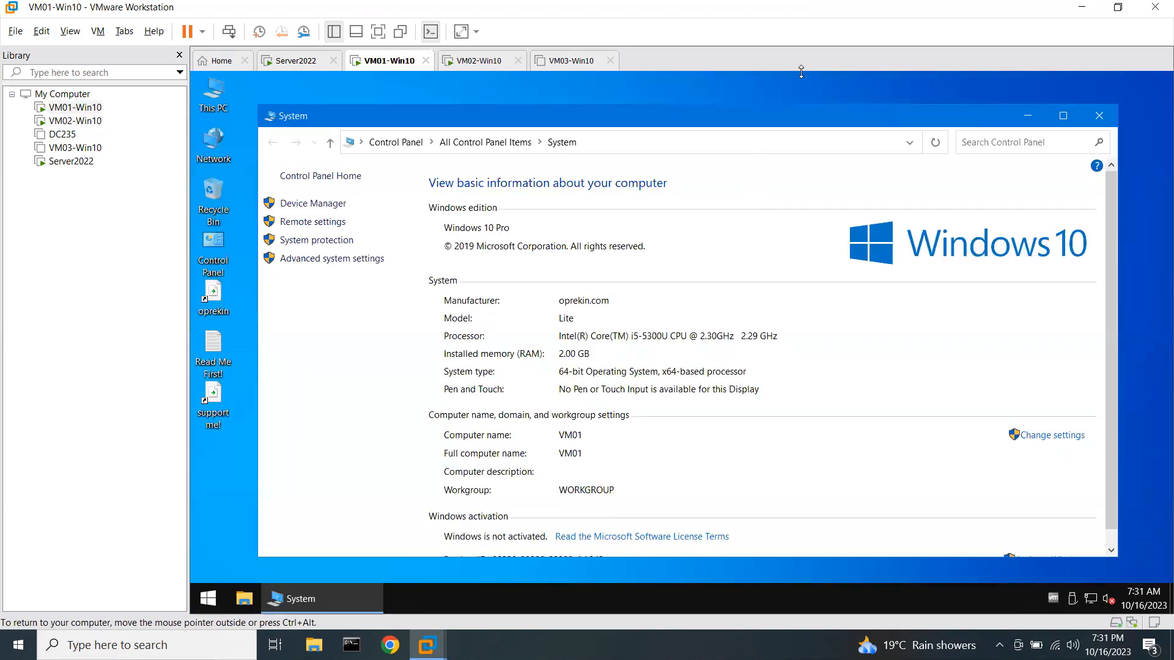
Circle the WORKGROUP entry in red, clear the mark, and close the System window.
{"action": "key", "text": "ctrl+2"}
{"action": "mouse_move", "coordinate": [609, 463]}
{"action": "left_mouse_down"}
{"action": "mouse_move", "coordinate": [547, 494]}
{"action": "mouse_move", "coordinate": [627, 490]}
{"action": "mouse_move", "coordinate": [606, 463]}
{"action": "left_mouse_up"}
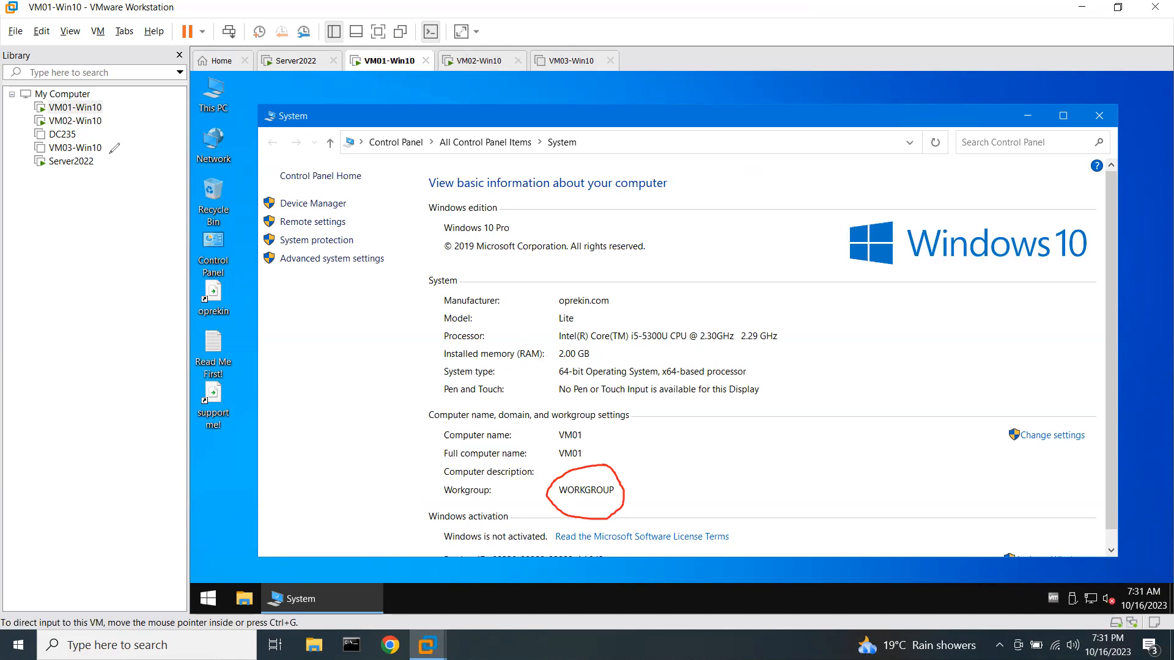
{"action": "key", "text": "ctrl+z"}
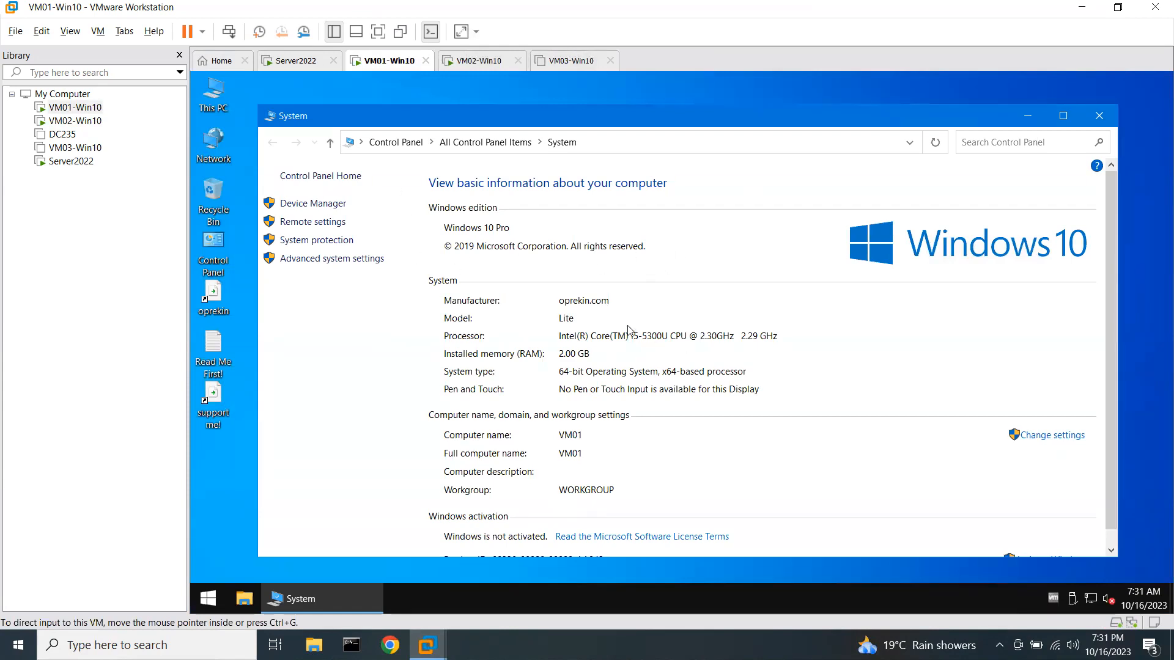
{"action": "left_click", "coordinate": [1098, 115]}
{"action": "key", "text": "Num_Lock"}
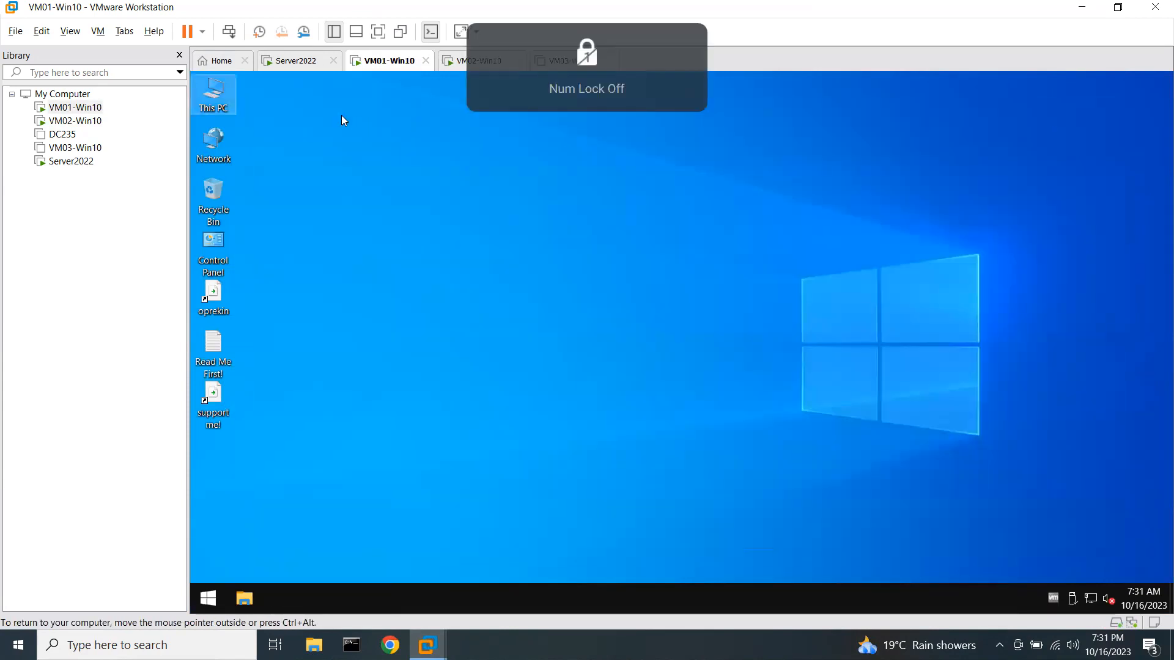
Open Computer Management's Local Users list on VM01-Win10 and start a new user.
{"action": "right_click", "coordinate": [207, 97]}
{"action": "left_click", "coordinate": [241, 142]}
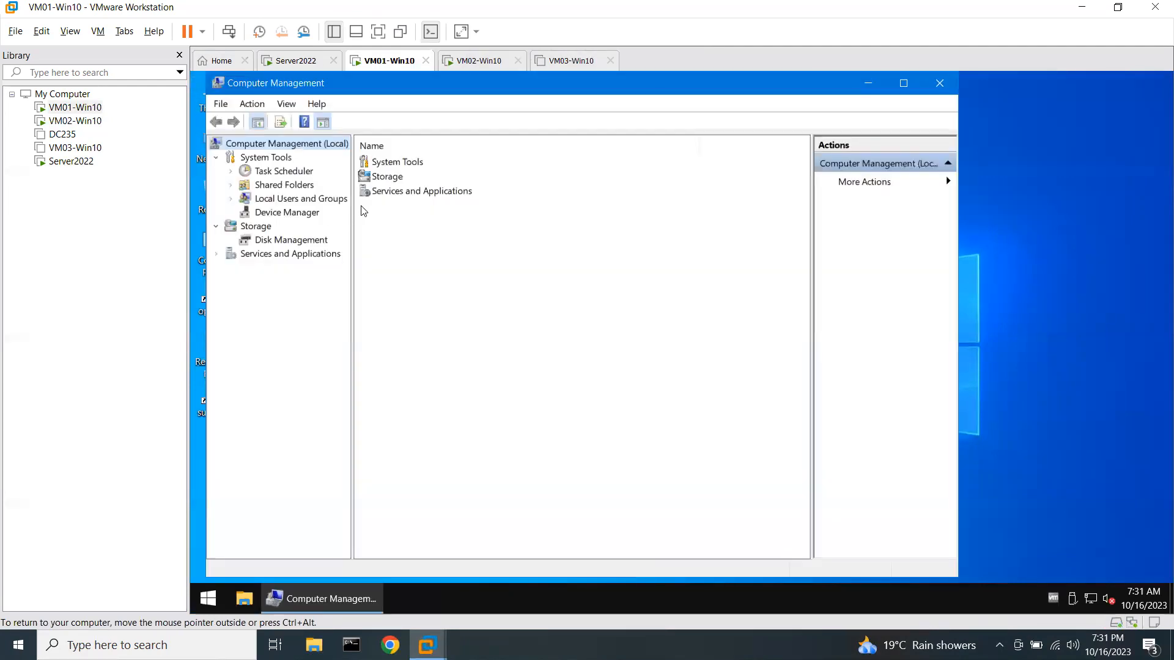
{"action": "left_click", "coordinate": [333, 199]}
{"action": "double_click", "coordinate": [382, 161]}
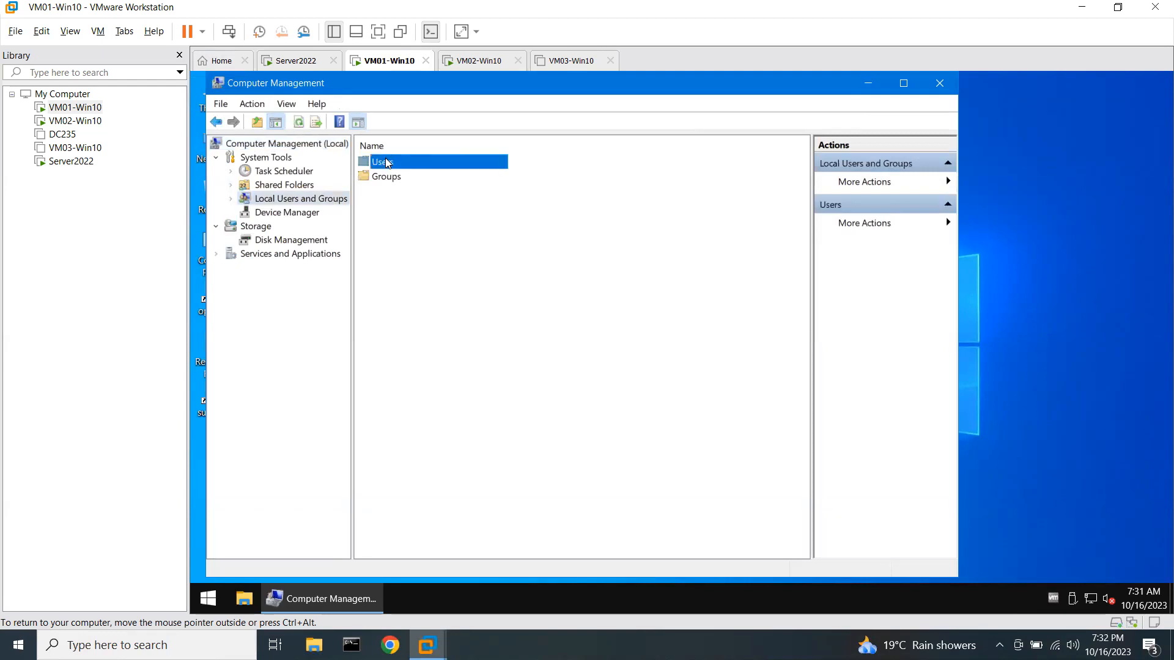
{"action": "right_click", "coordinate": [409, 282]}
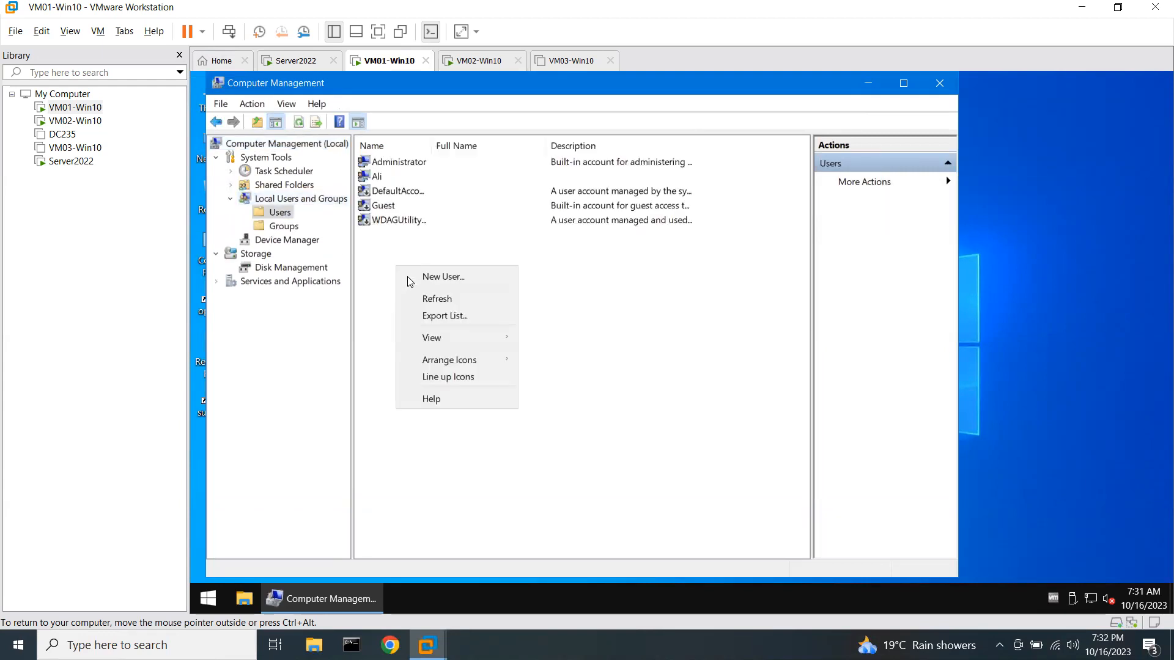
{"action": "left_click", "coordinate": [454, 278]}
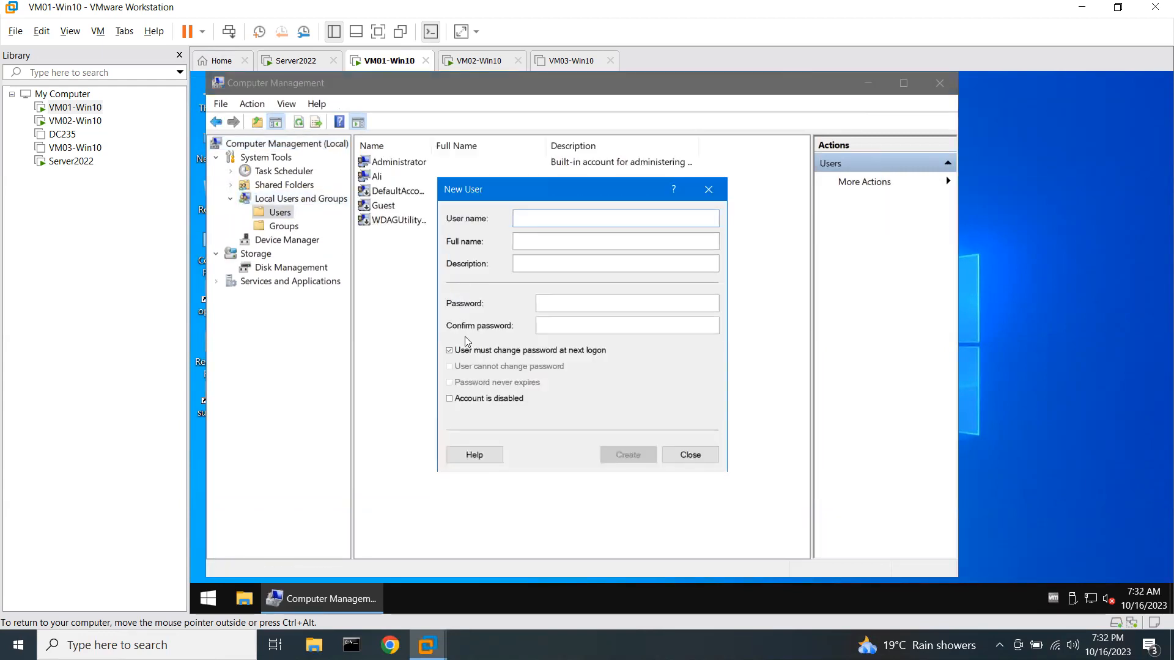
Create a local user account with a password and no forced change at next logon.
{"action": "type", "text": "yan"}
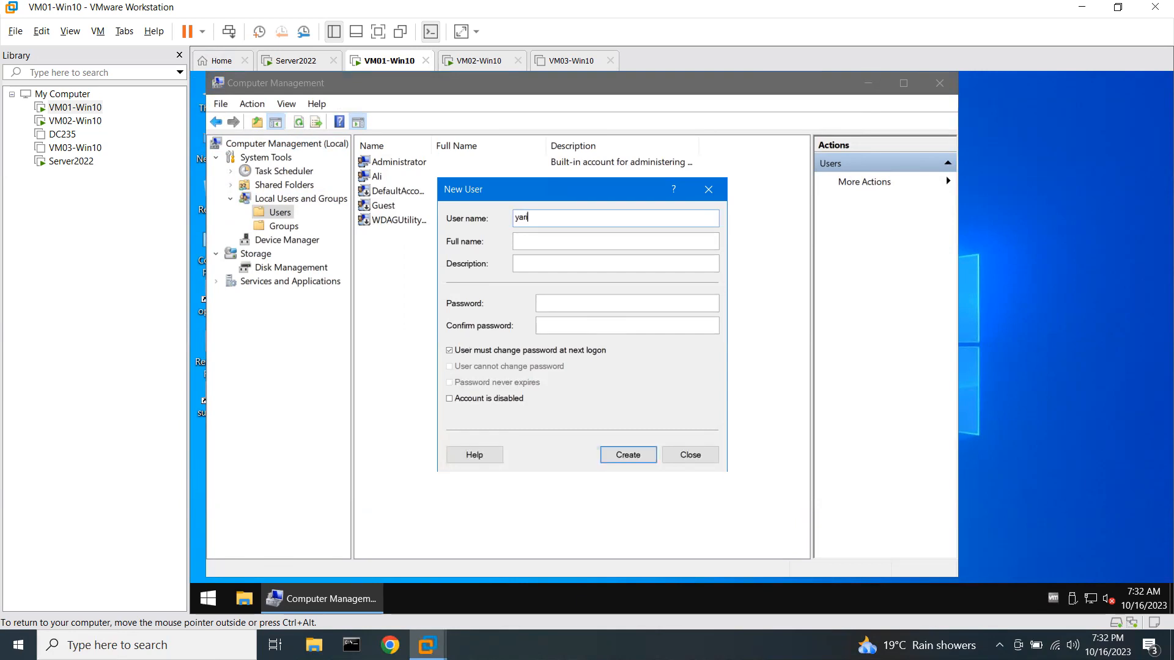
{"action": "type", "text": "sir"}
{"action": "key", "text": "Tab"}
{"action": "type", "text": "123"}
{"action": "key", "text": "Tab"}
{"action": "key", "text": "space"}
{"action": "key", "text": "Return"}
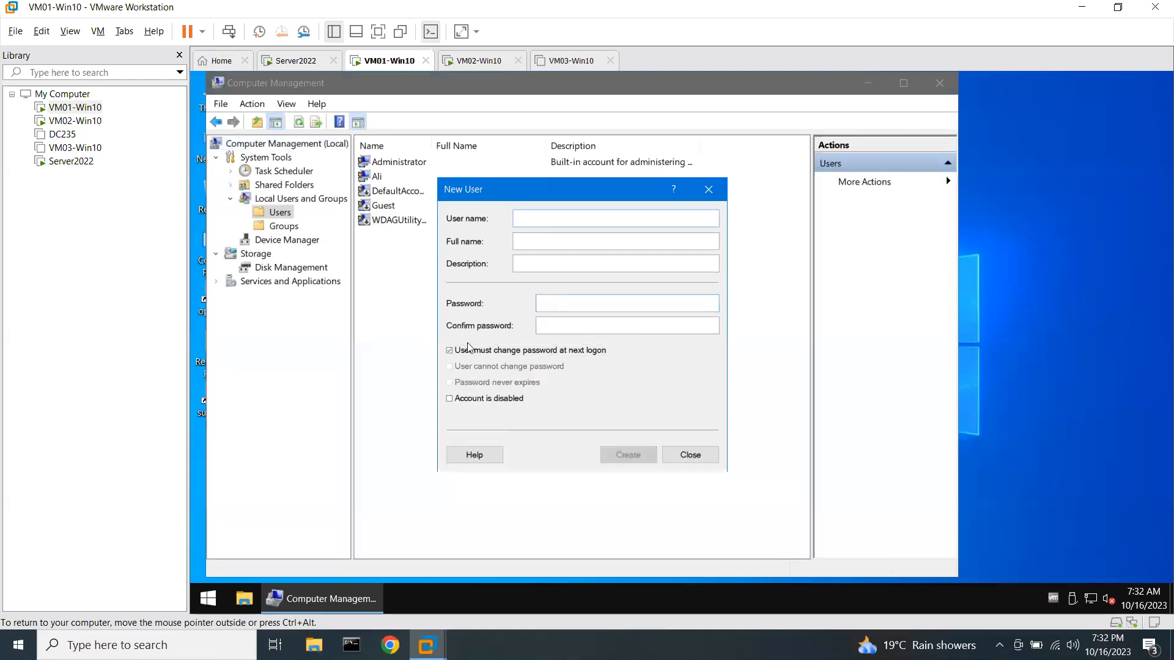
{"action": "left_click", "coordinate": [690, 455]}
Confirm the new user belongs to the Users group, then switch to the Server2022 machine.
{"action": "left_click", "coordinate": [391, 241]}
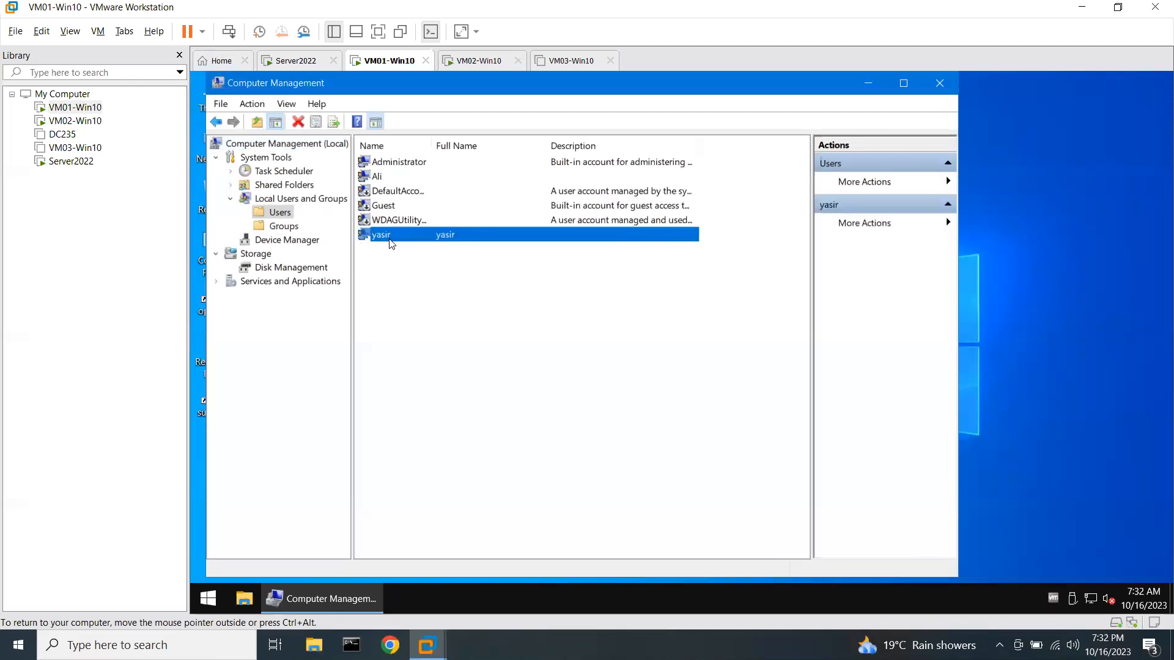
{"action": "right_click", "coordinate": [391, 244]}
{"action": "left_click", "coordinate": [427, 338]}
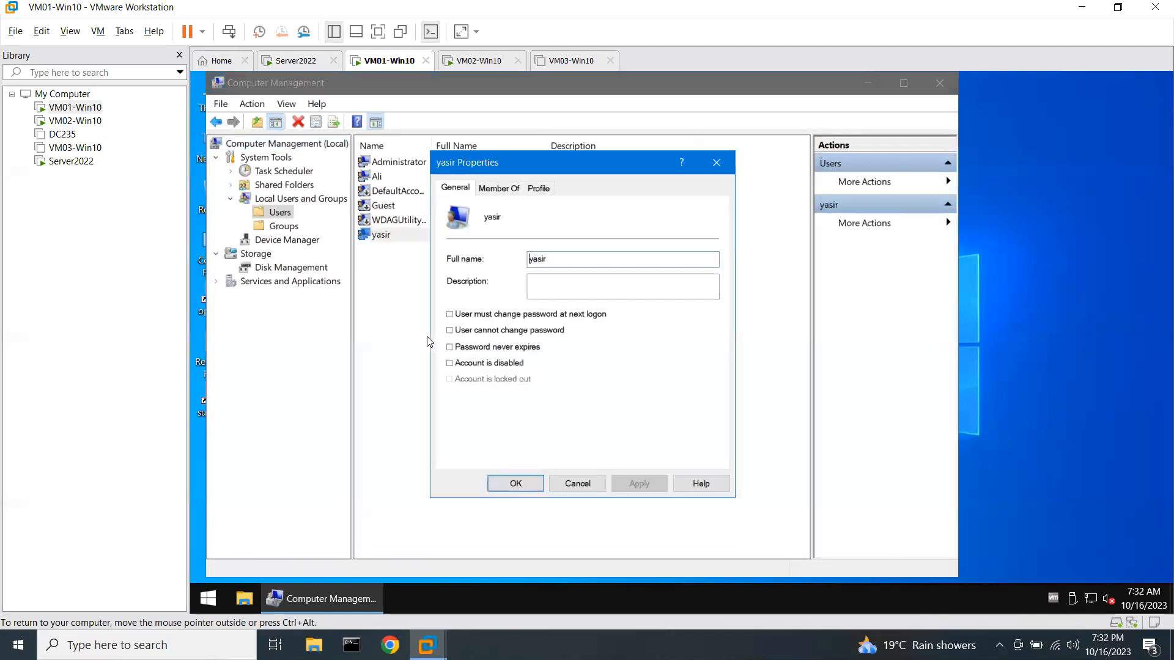
{"action": "left_click", "coordinate": [500, 189]}
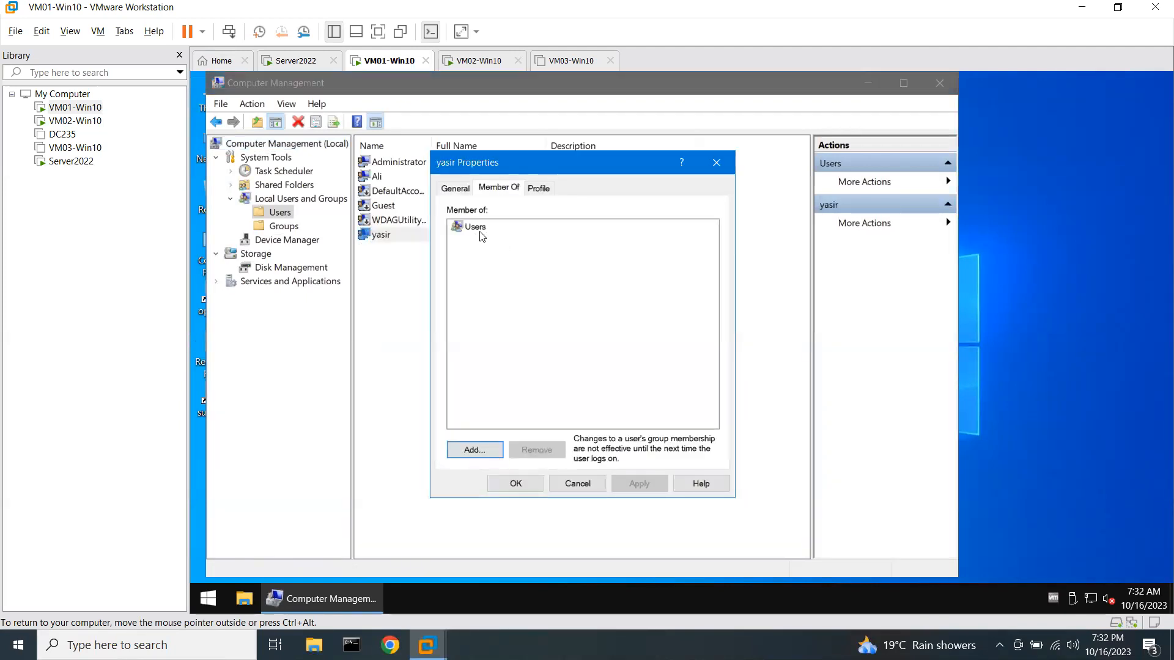
{"action": "left_click", "coordinate": [496, 485]}
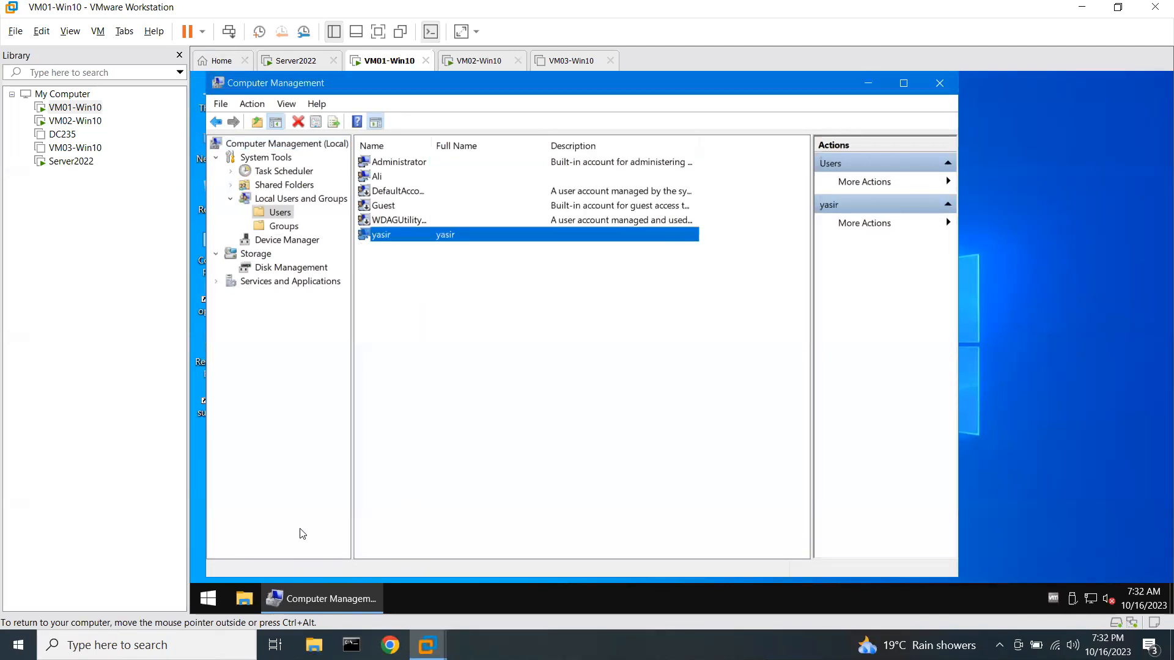
{"action": "left_click", "coordinate": [209, 598]}
{"action": "left_click", "coordinate": [424, 387]}
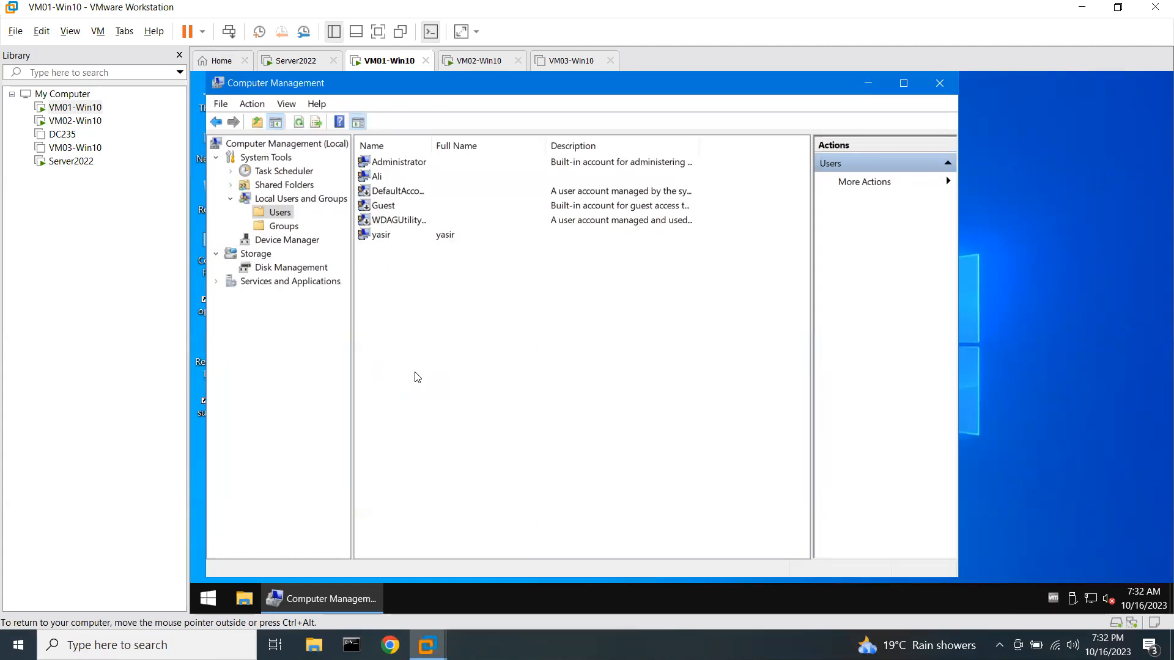
{"action": "left_click", "coordinate": [387, 237]}
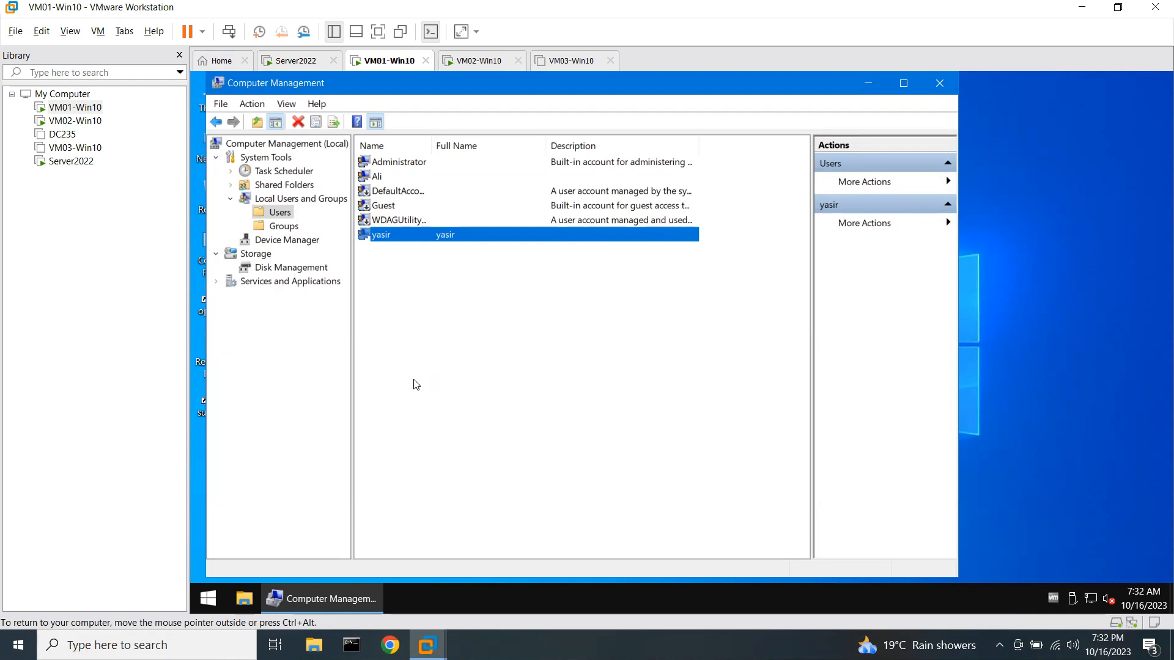
{"action": "left_click", "coordinate": [295, 61]}
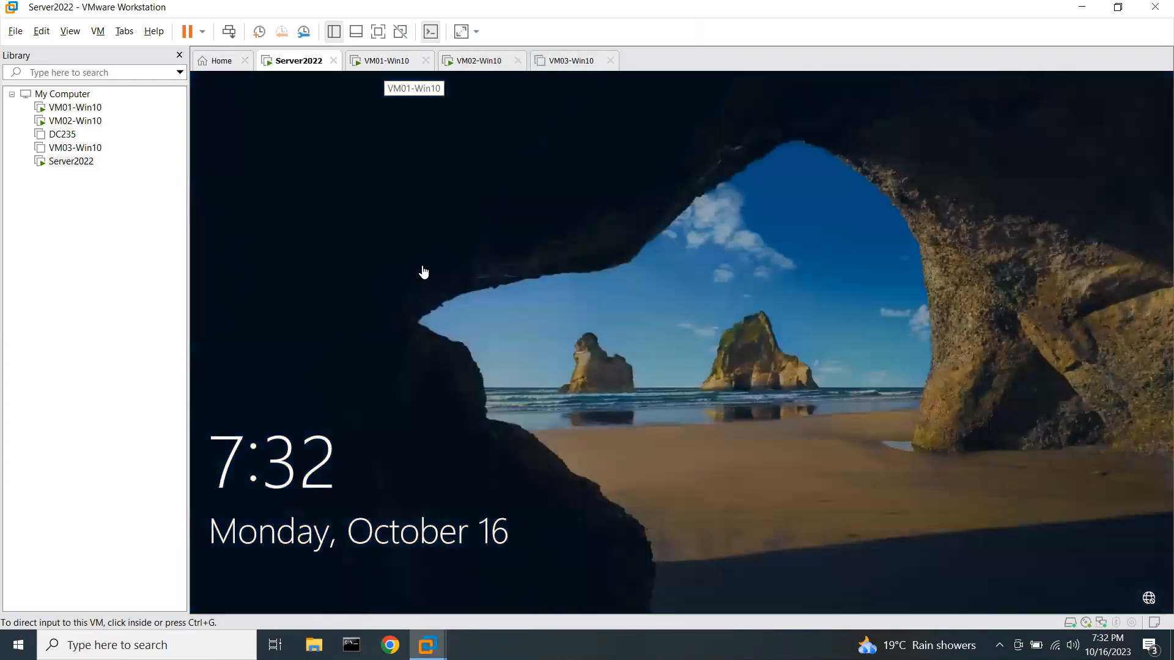
Wake the Server2022 lock screen, then open Local Users in Computer Management on VM02-Win10.
{"action": "left_click", "coordinate": [426, 272]}
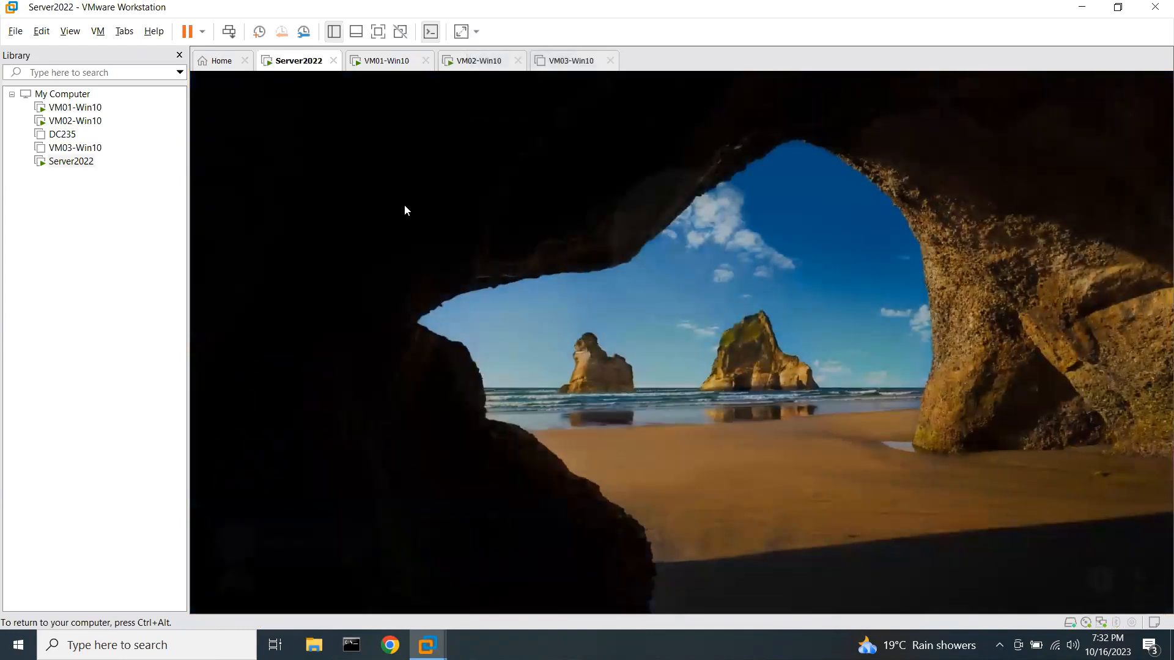
{"action": "left_click", "coordinate": [395, 64]}
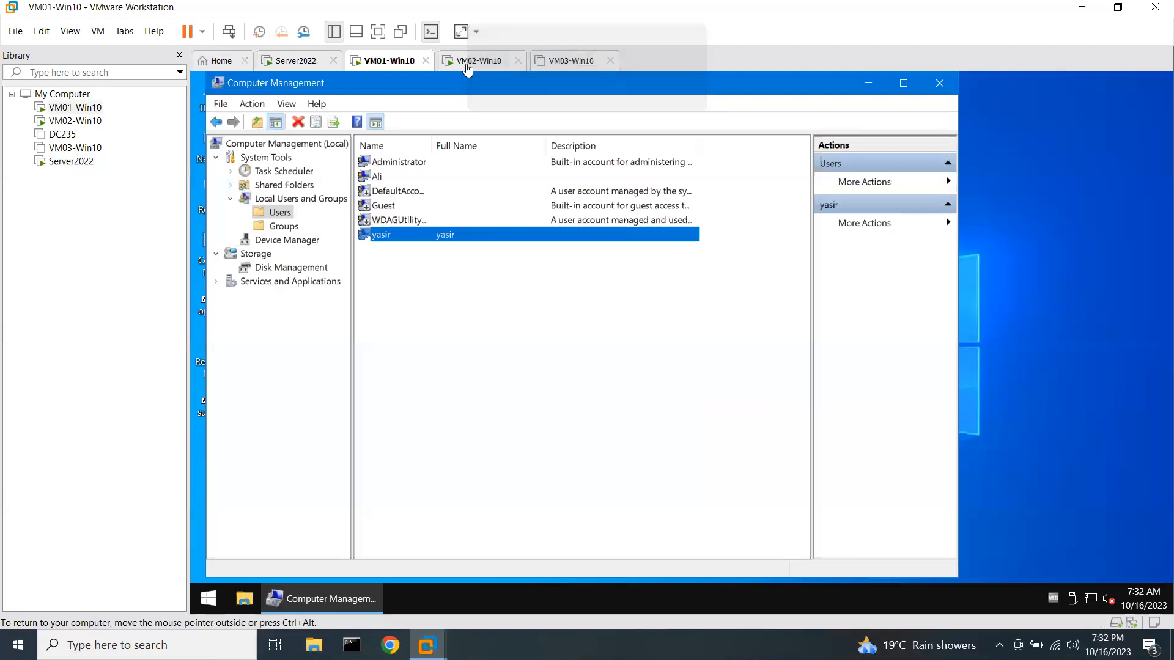
{"action": "left_click", "coordinate": [481, 60]}
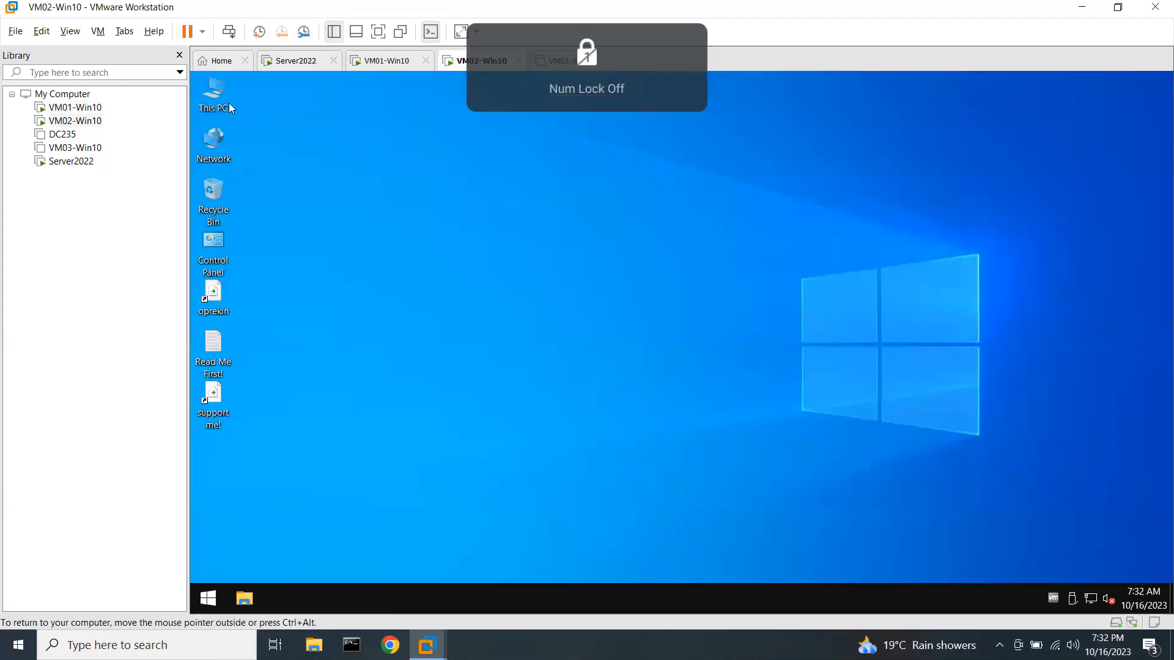
{"action": "right_click", "coordinate": [216, 93]}
{"action": "left_click", "coordinate": [256, 141]}
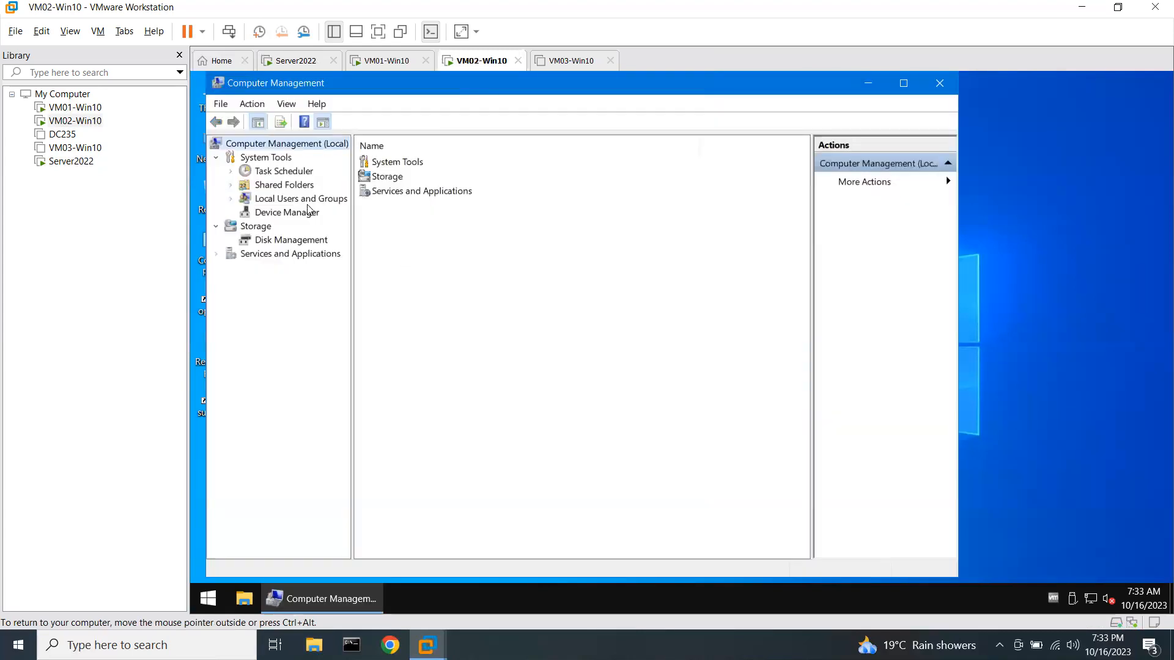
{"action": "left_click", "coordinate": [308, 203]}
{"action": "double_click", "coordinate": [391, 162]}
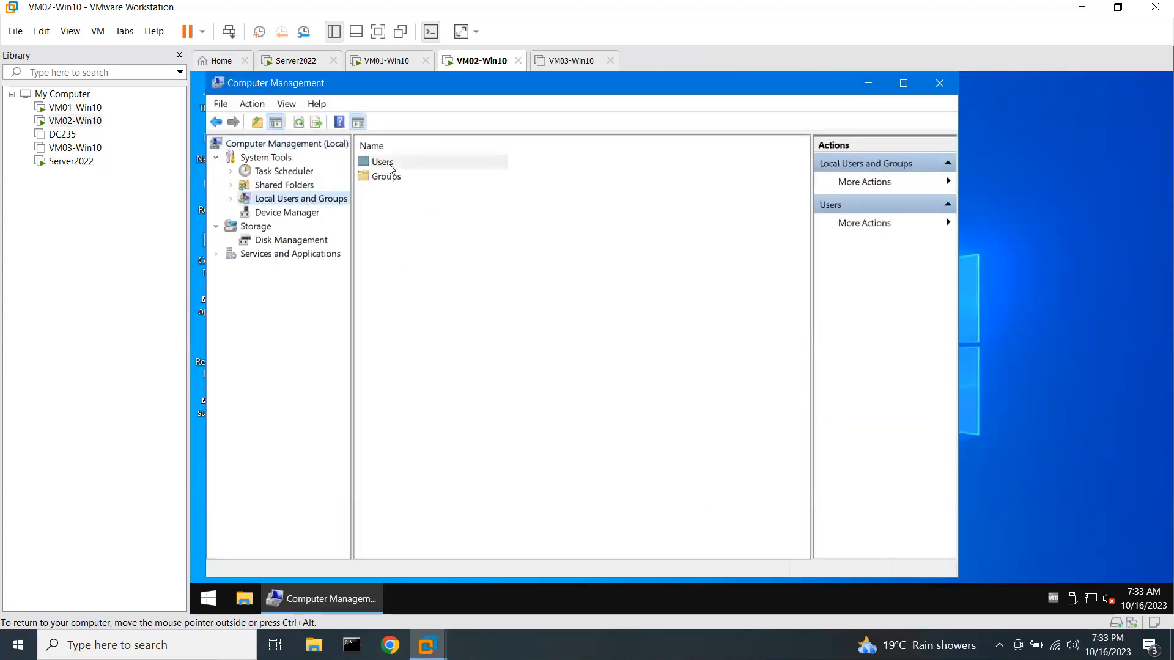
Set a new password for the local Administrator account and close Computer Management.
{"action": "right_click", "coordinate": [391, 169]}
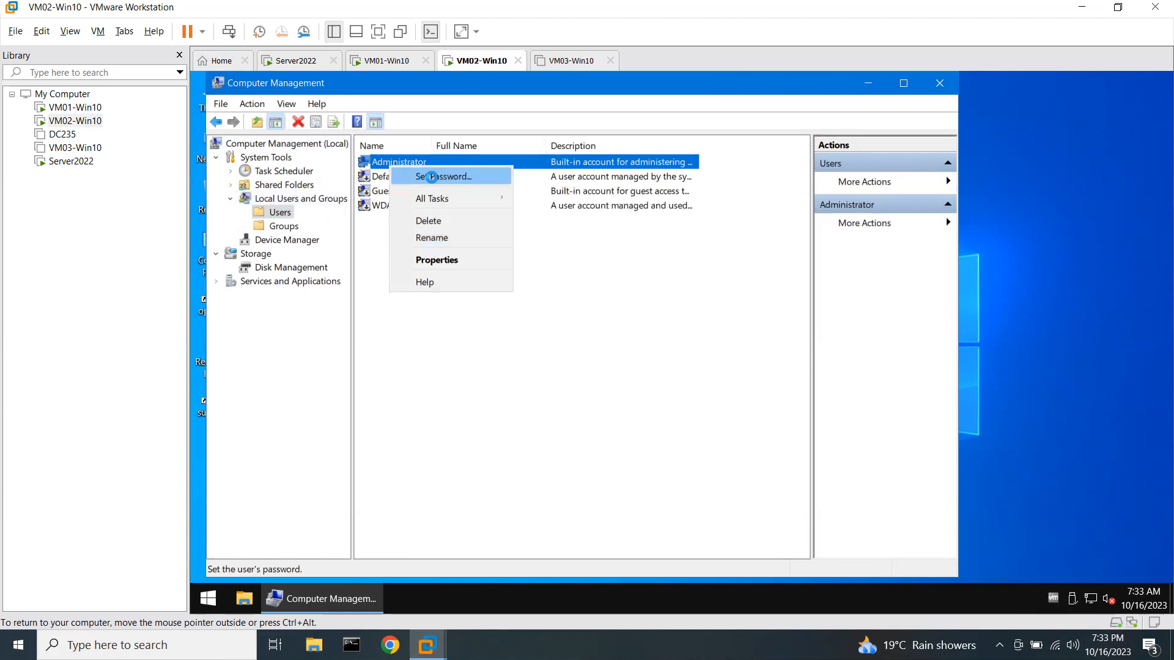
{"action": "left_click", "coordinate": [434, 177]}
{"action": "key", "text": "Return"}
{"action": "type", "text": "P"}
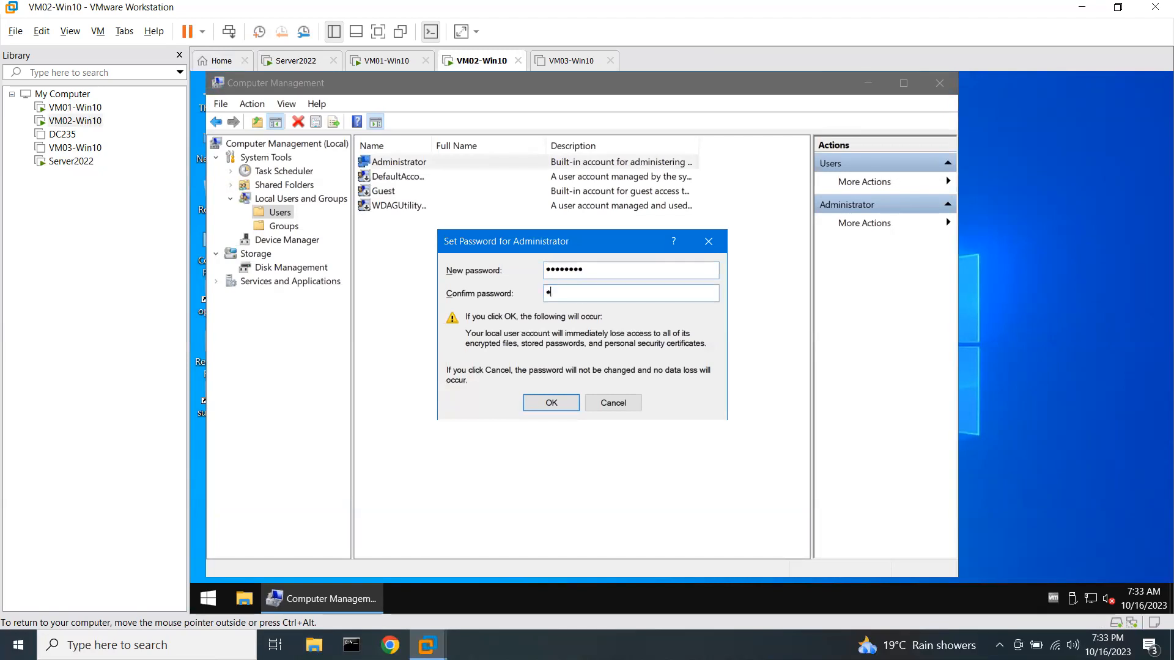
{"action": "type", "text": "swor"}
{"action": "key", "text": "Return"}
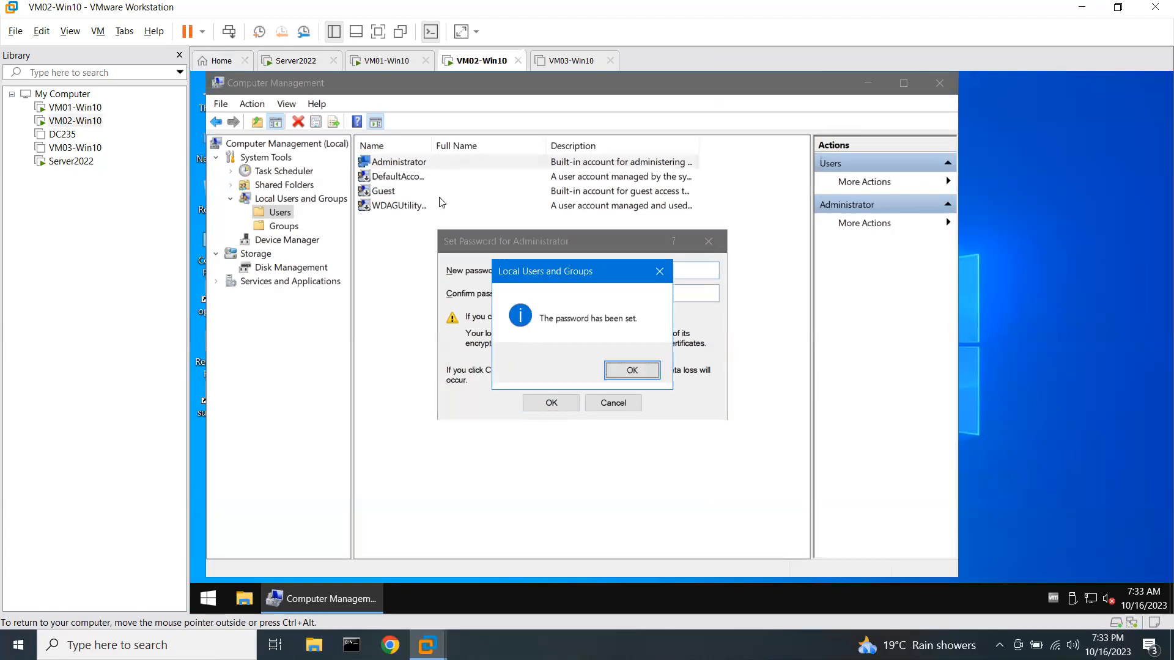
{"action": "key", "text": "Return"}
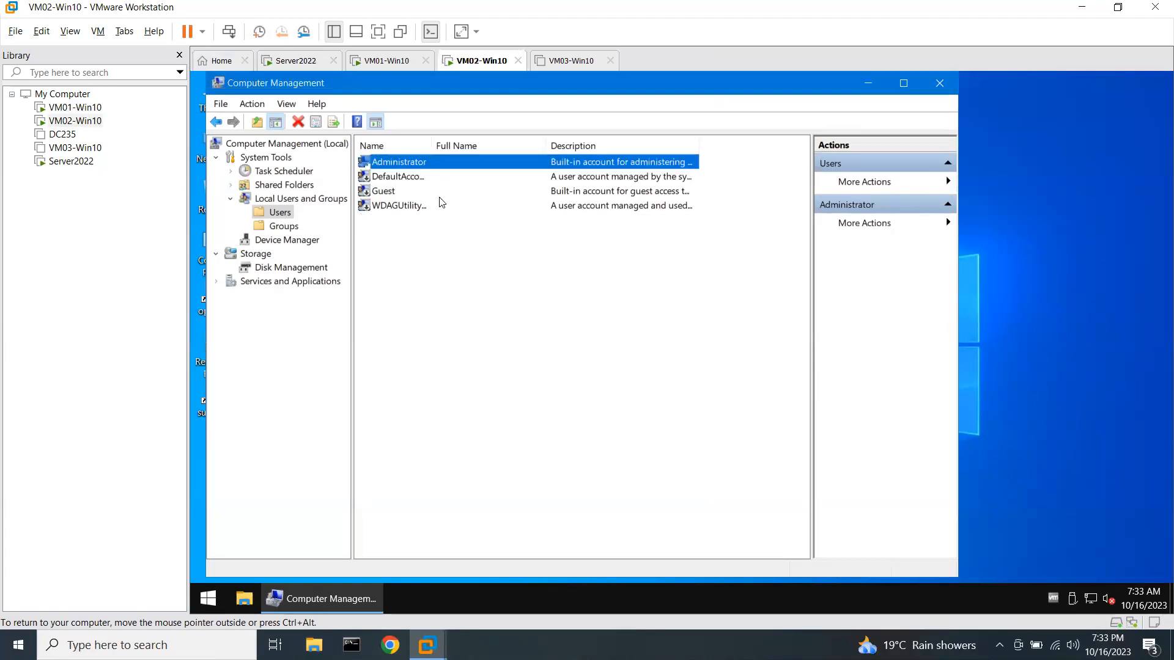
{"action": "left_click", "coordinate": [939, 82]}
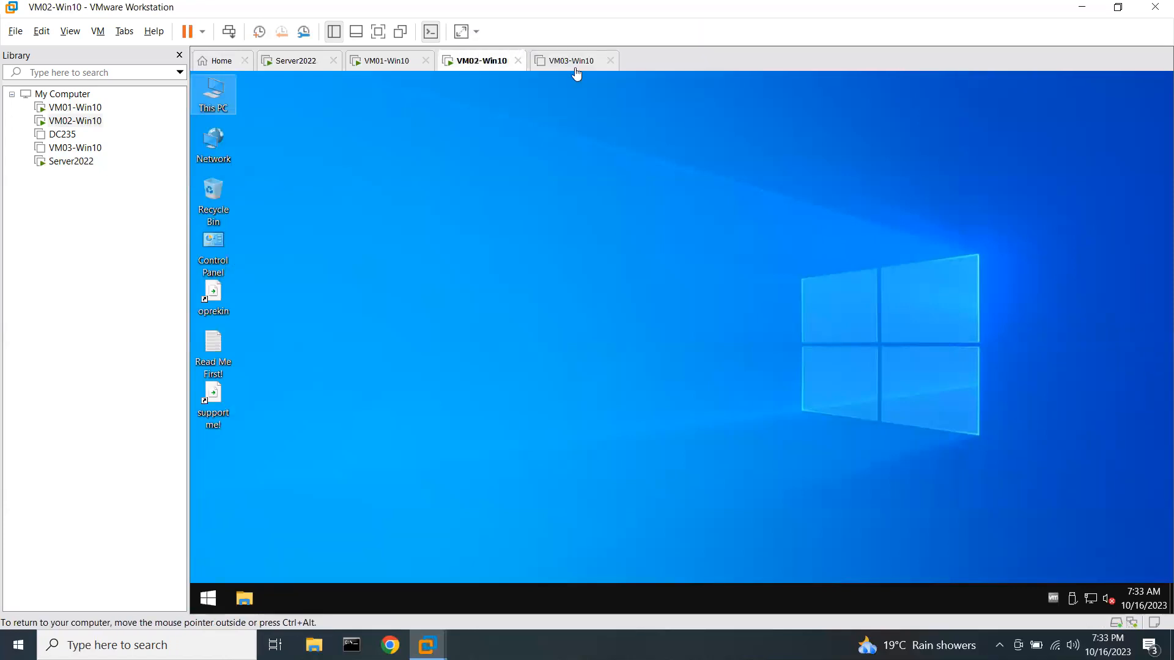
Power on VM03-Win10 and let it start booting.
{"action": "left_click", "coordinate": [535, 56]}
{"action": "left_click", "coordinate": [330, 116]}
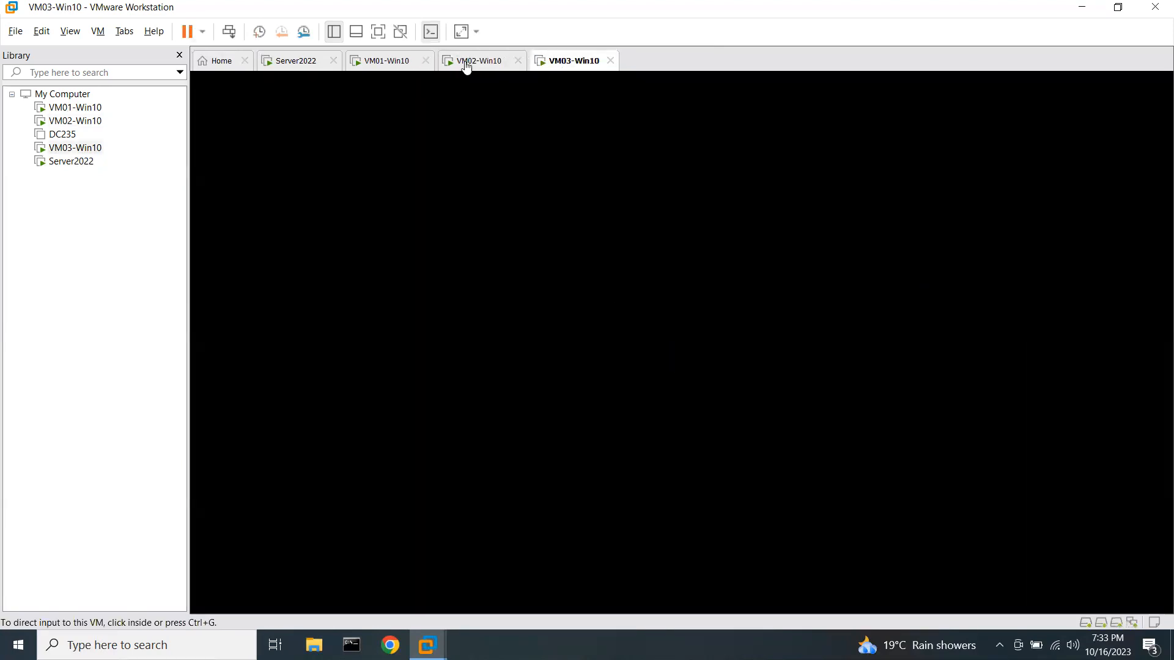
{"action": "left_click", "coordinate": [387, 60]}
{"action": "left_click", "coordinate": [459, 62]}
{"action": "left_click", "coordinate": [566, 61]}
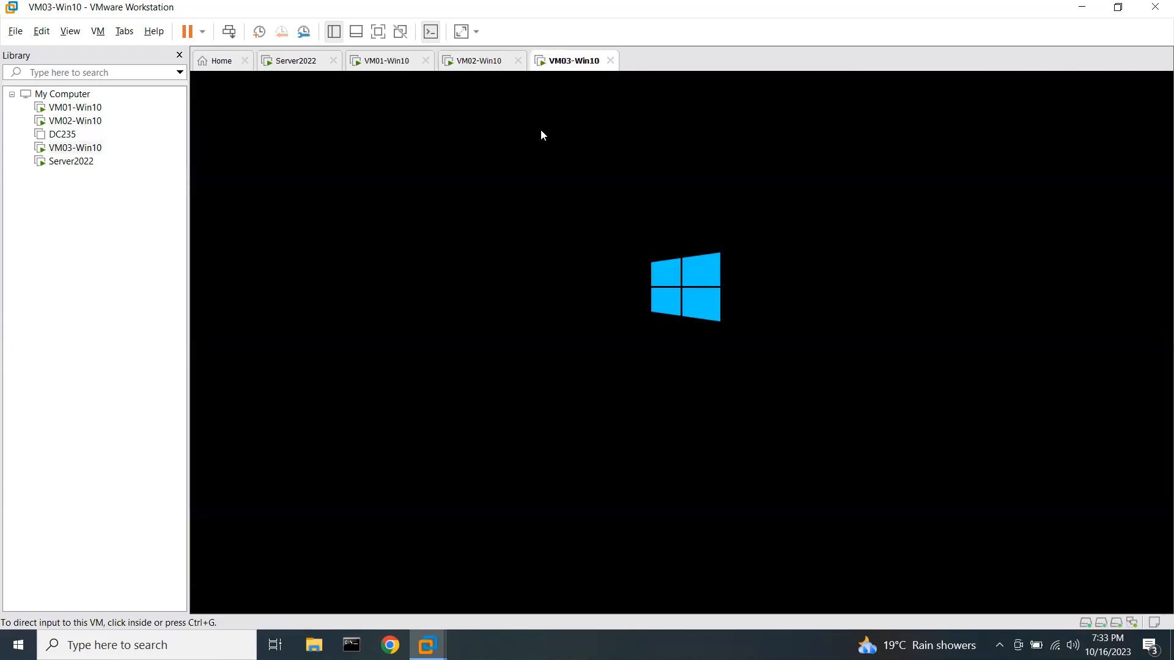
Bring up the KBIT\Administrator sign-in screen on Server2022.
{"action": "left_click", "coordinate": [293, 61]}
{"action": "left_click", "coordinate": [475, 271]}
{"action": "left_click", "coordinate": [475, 301]}
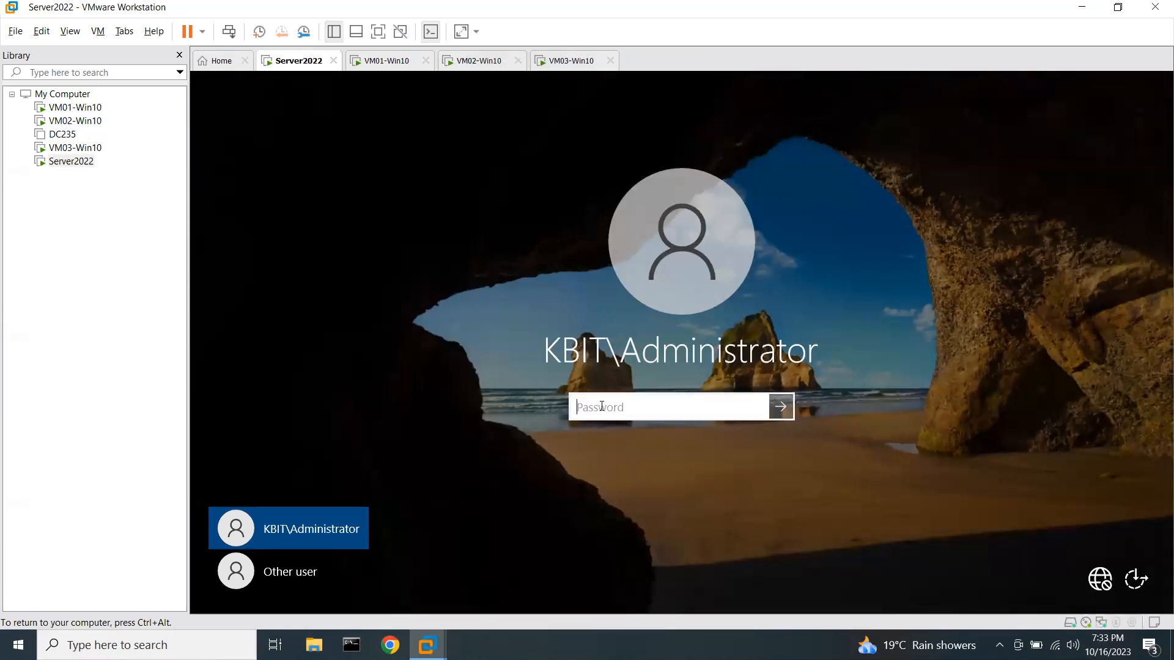
Sign in to Server2022 as KBIT\Administrator, wait for Server Manager, then return to the Paint diagram.
{"action": "type", "text": "P@ssw0rd"}
{"action": "key", "text": "Return"}
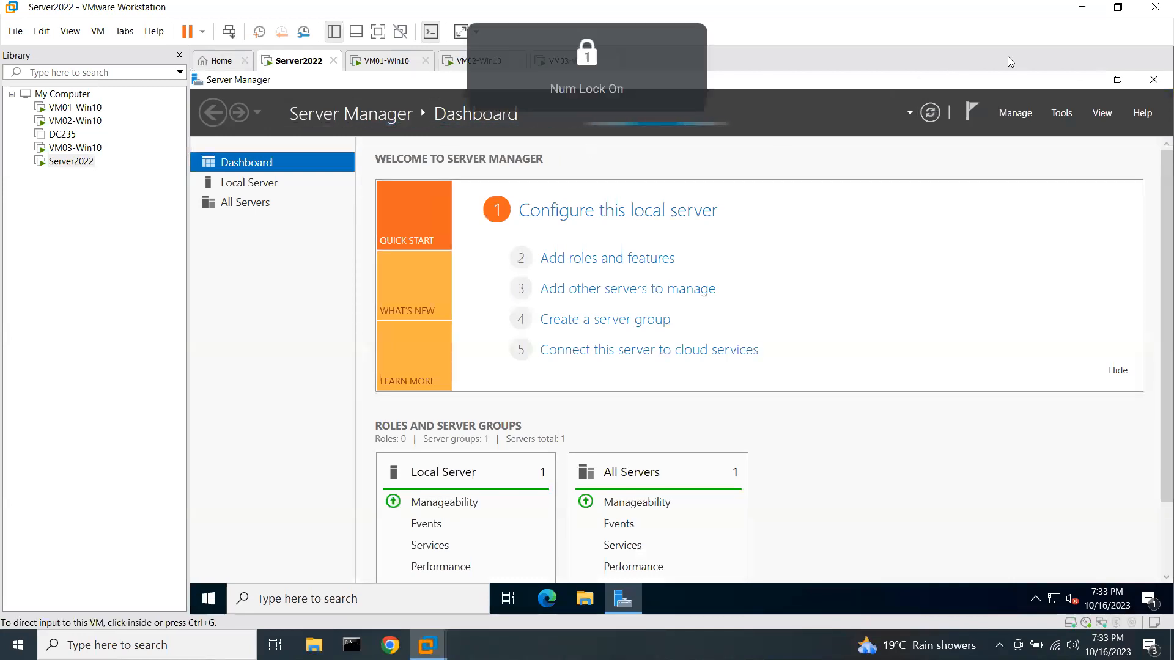
{"action": "left_click", "coordinate": [769, 138]}
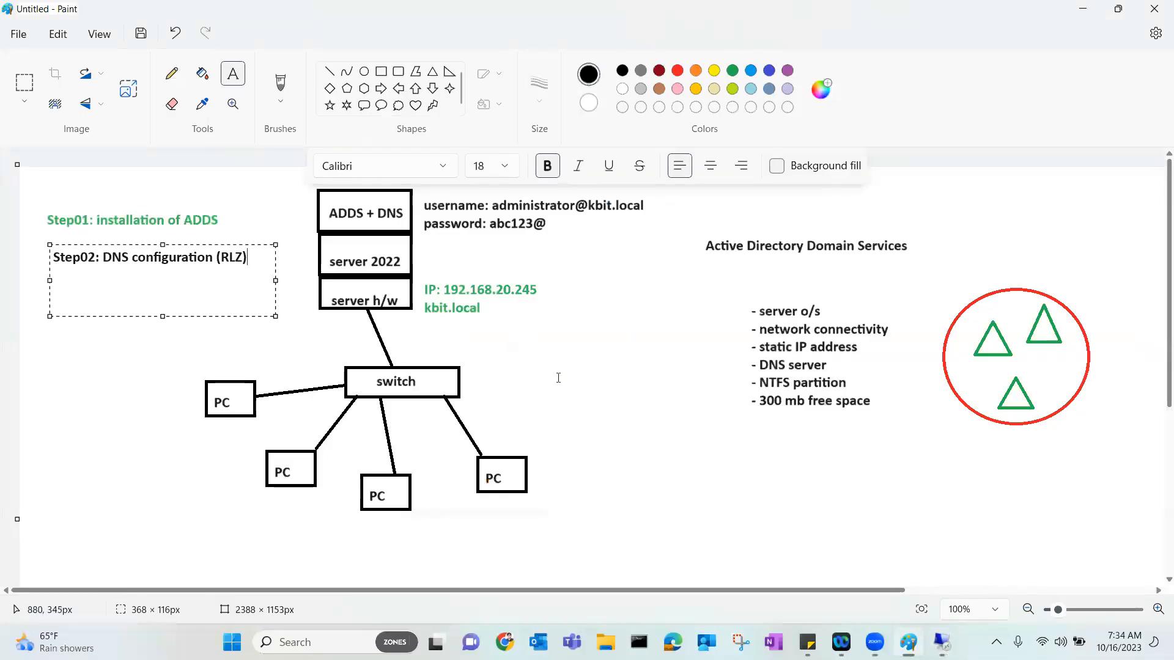
{"action": "left_click", "coordinate": [557, 378]}
Label the right-hand PC box 'local admin: administrator' on a single line.
{"action": "left_click", "coordinate": [545, 453]}
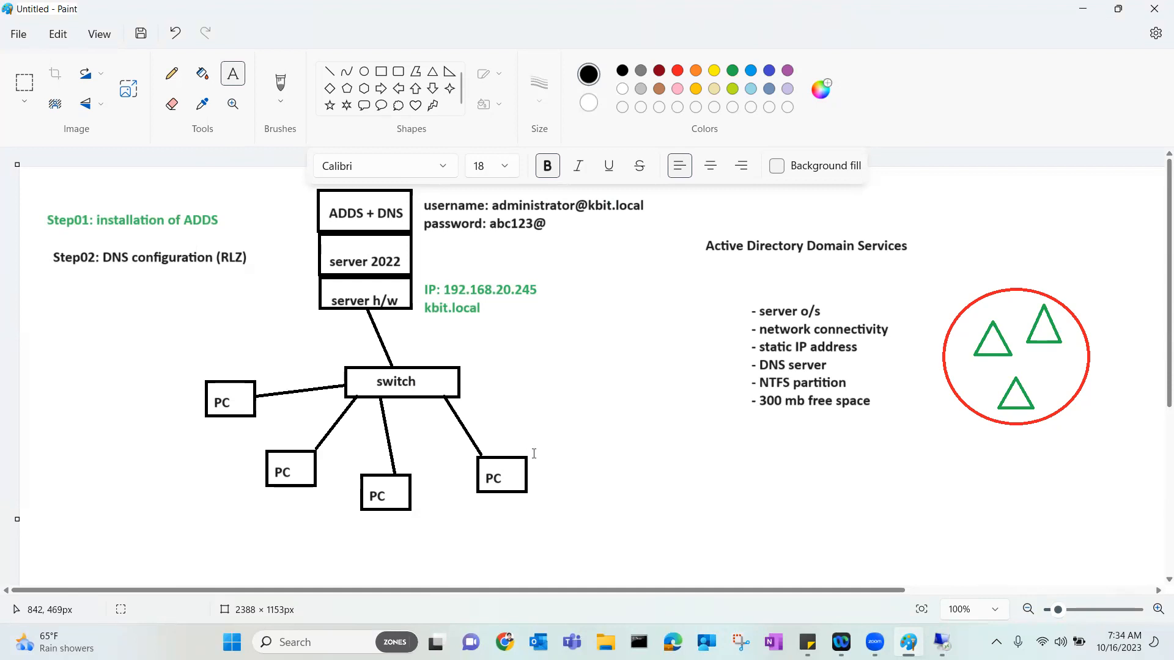
{"action": "left_click", "coordinate": [534, 453]}
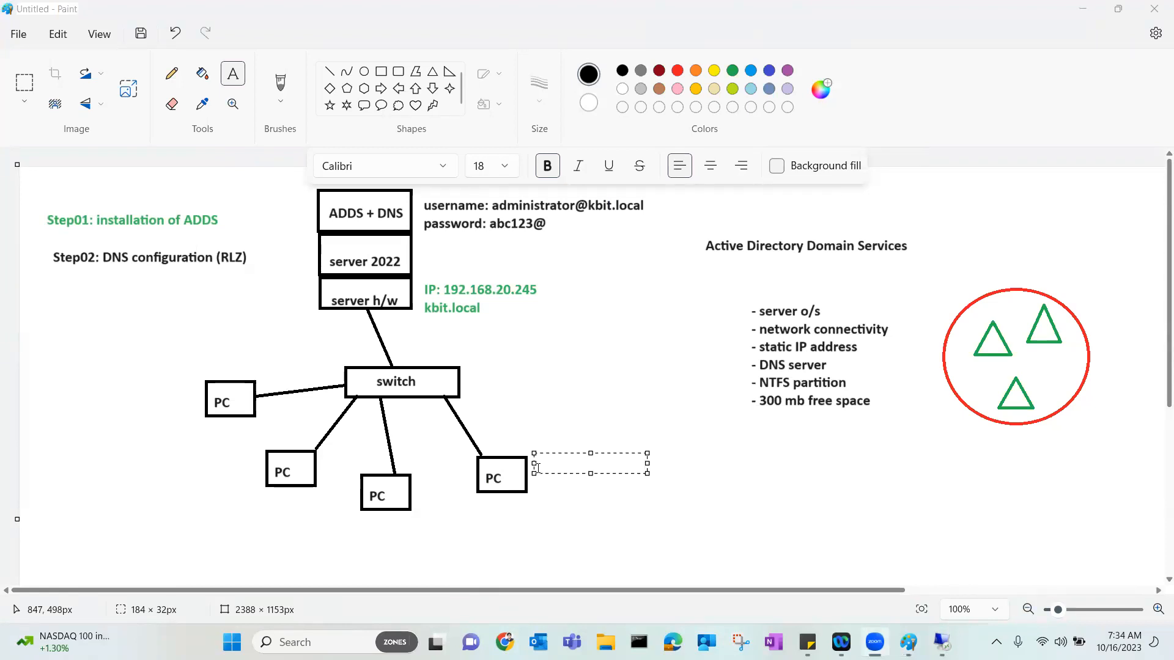
{"action": "type", "text": "local admin: "}
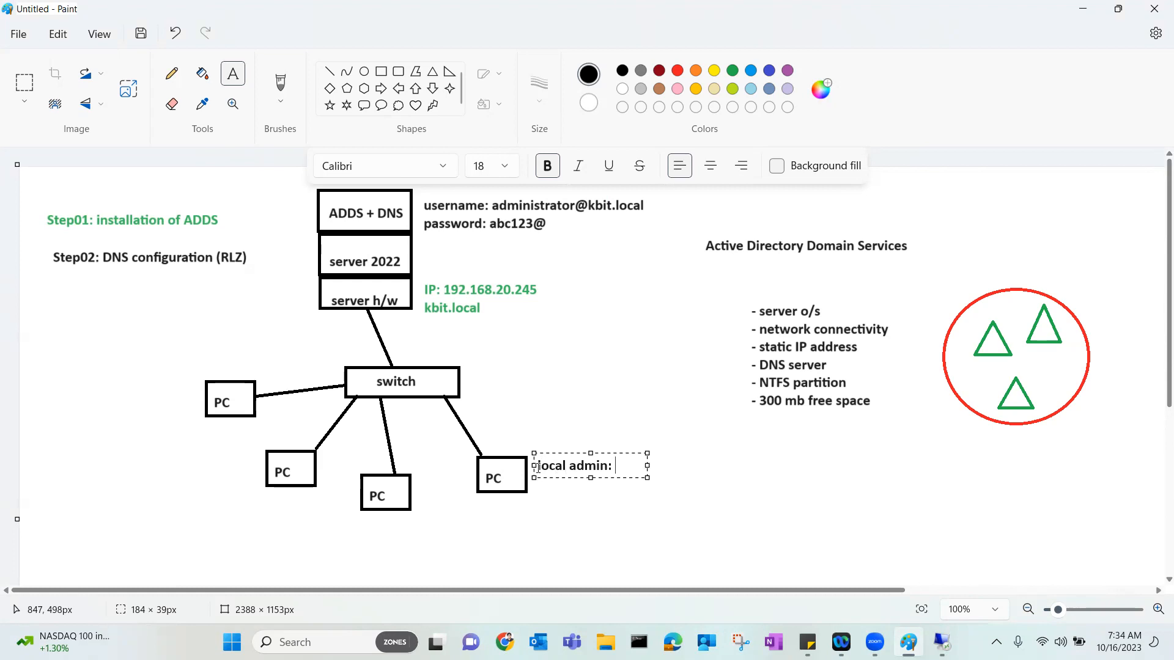
{"action": "type", "text": "administrator"}
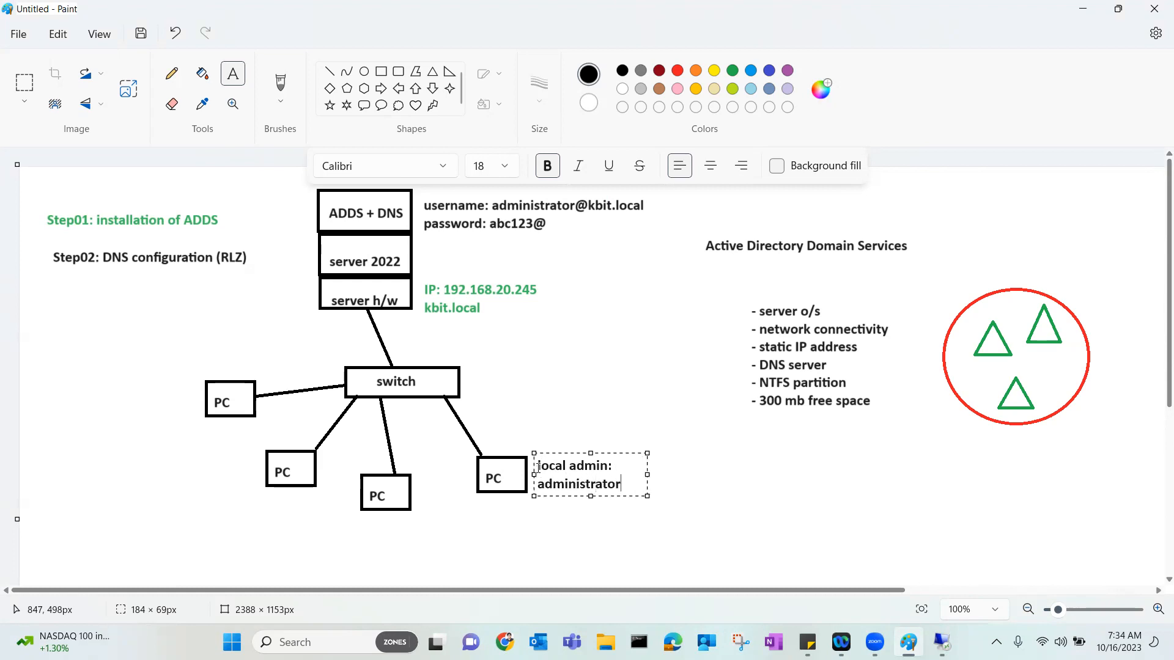
{"action": "left_click_drag", "start_coordinate": [647, 452], "coordinate": [757, 454]}
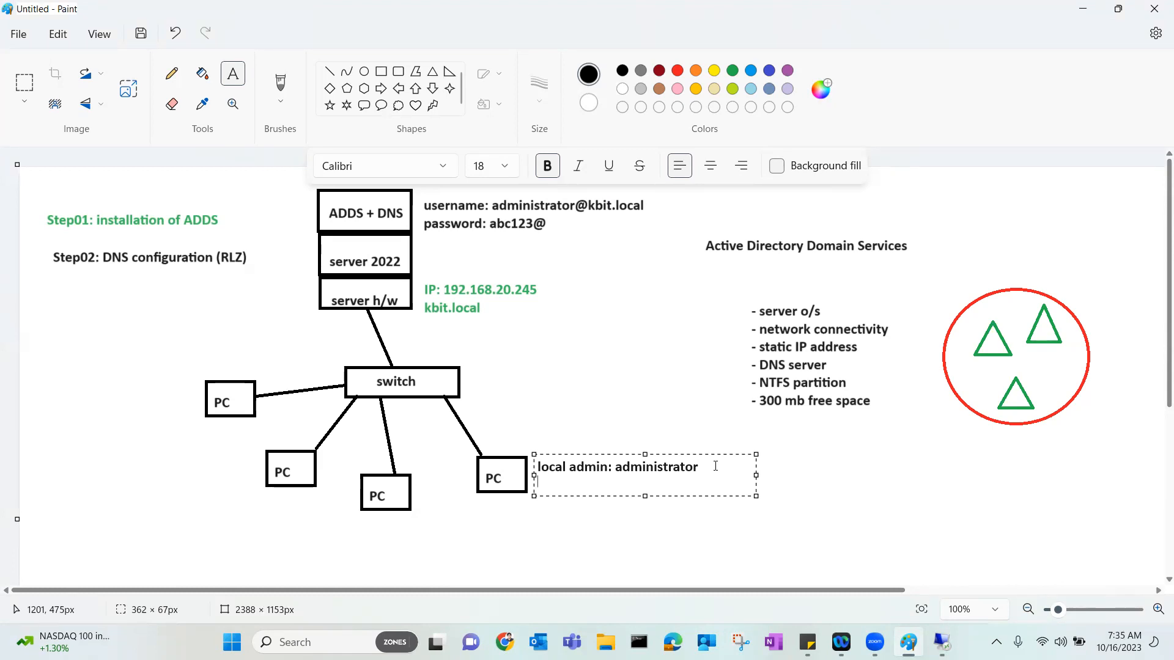
Add a second line naming the standard user under the local admin note.
{"action": "key", "text": "Return"}
{"action": "type", "text": "haris (standard user)"}
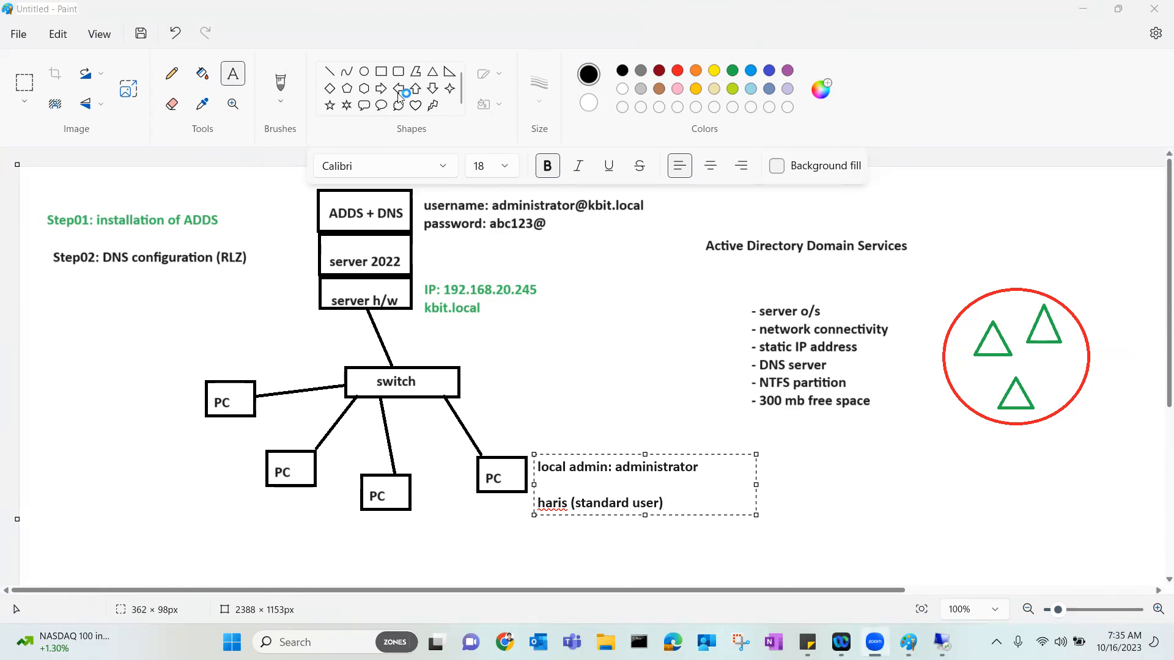
{"action": "left_click", "coordinate": [665, 504]}
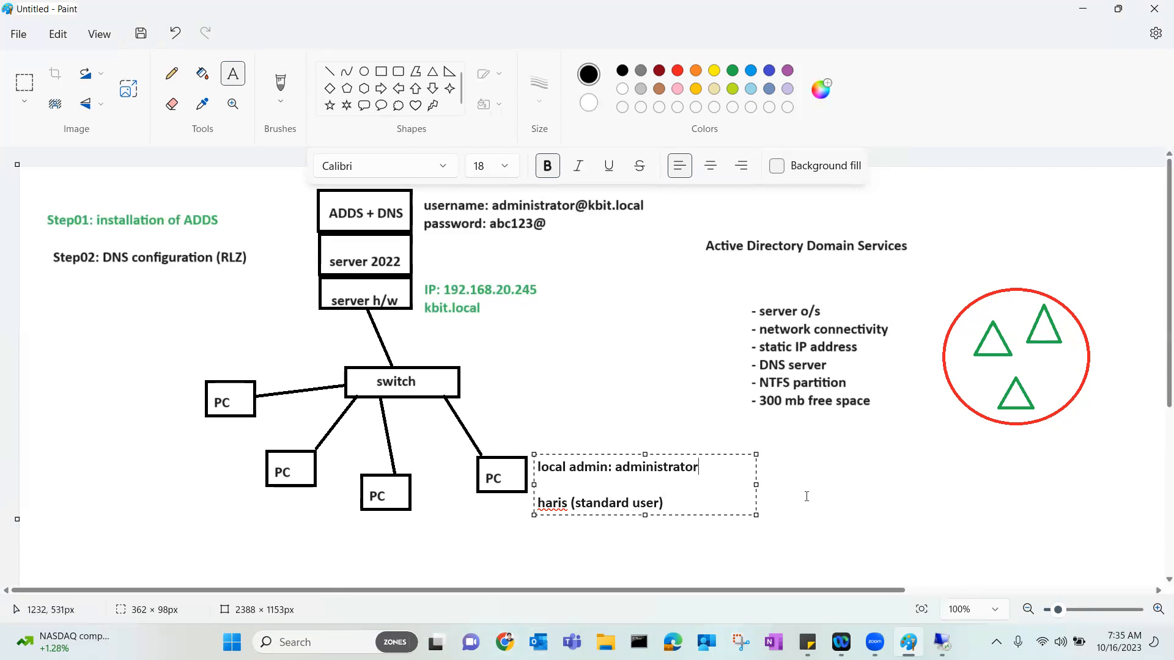
{"action": "left_click", "coordinate": [285, 545]}
Add a '100 machines' label below the diagram and open Google in Chrome.
{"action": "left_click", "coordinate": [283, 544]}
{"action": "type", "text": "100 "}
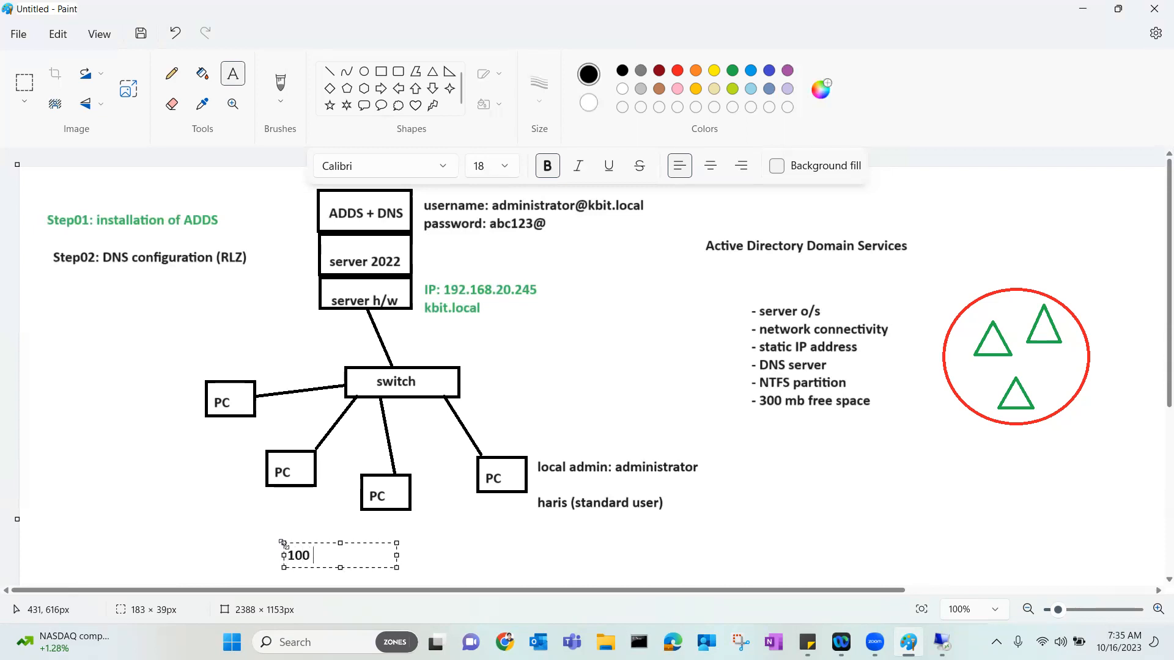
{"action": "type", "text": "machines"}
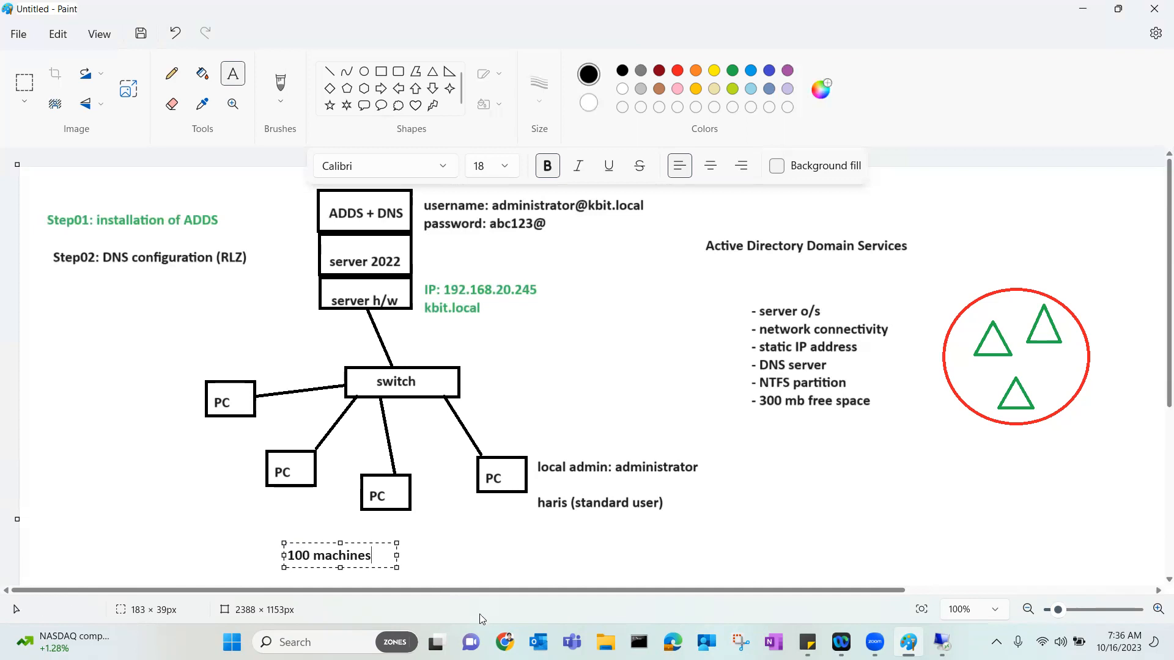
{"action": "left_click", "coordinate": [504, 642]}
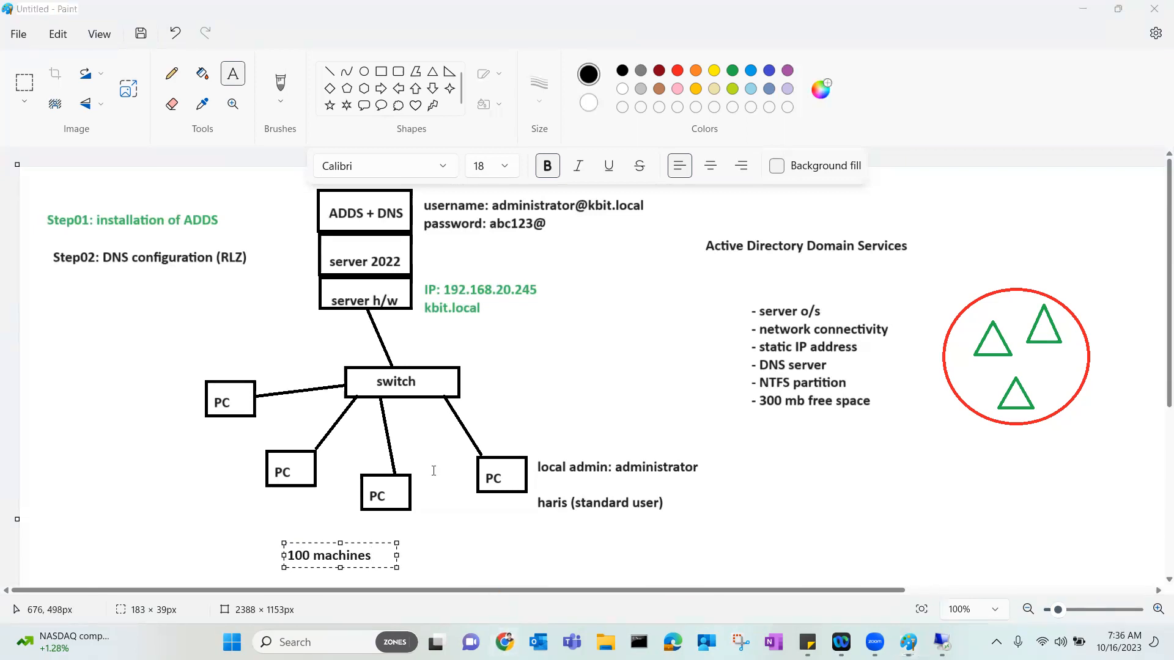
{"action": "left_click", "coordinate": [126, 72]}
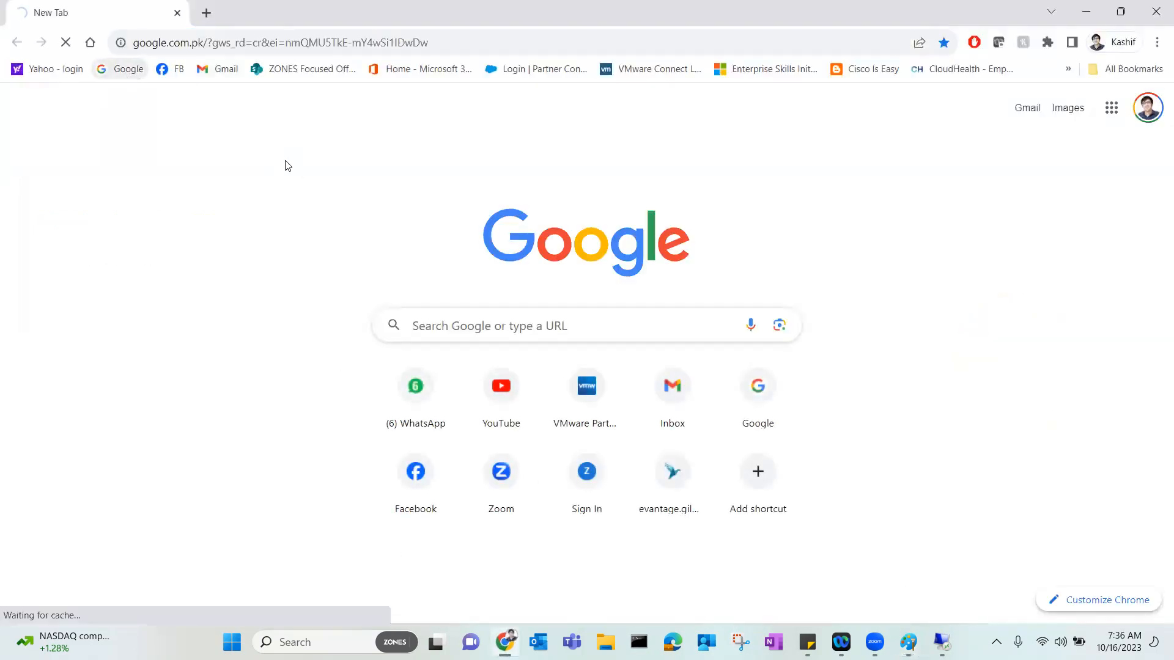
Search Google for 'local administrator password solution', read the LAPS result, then switch back to Paint.
{"action": "left_click", "coordinate": [427, 270]}
{"action": "type", "text": "lo"}
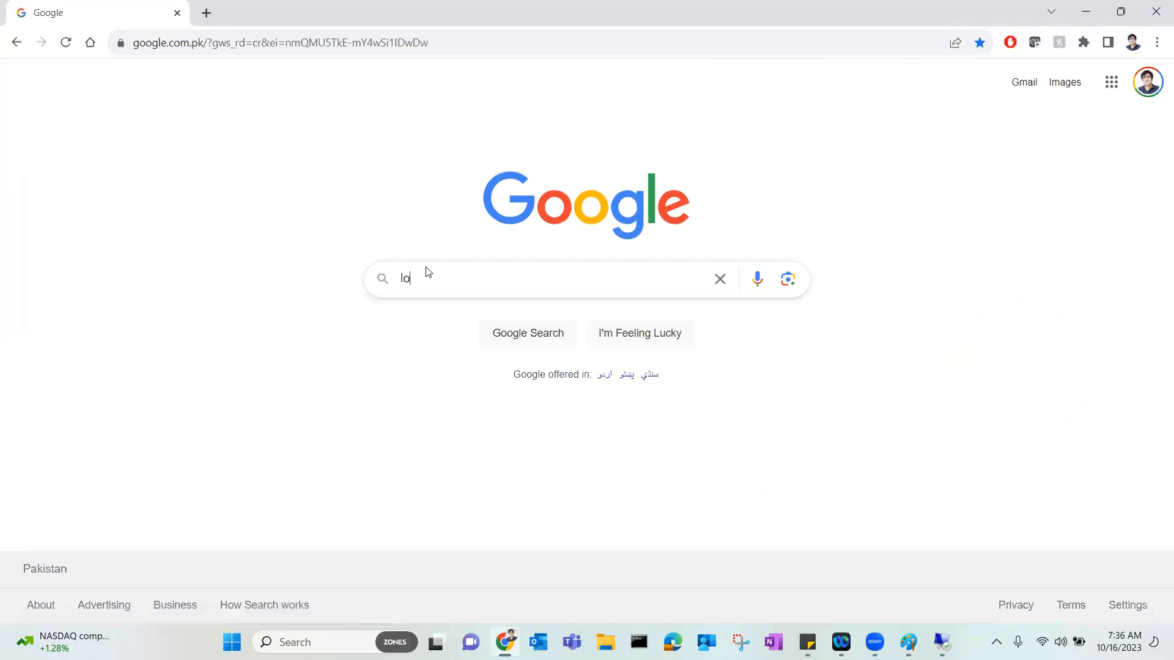
{"action": "type", "text": "cal admin"}
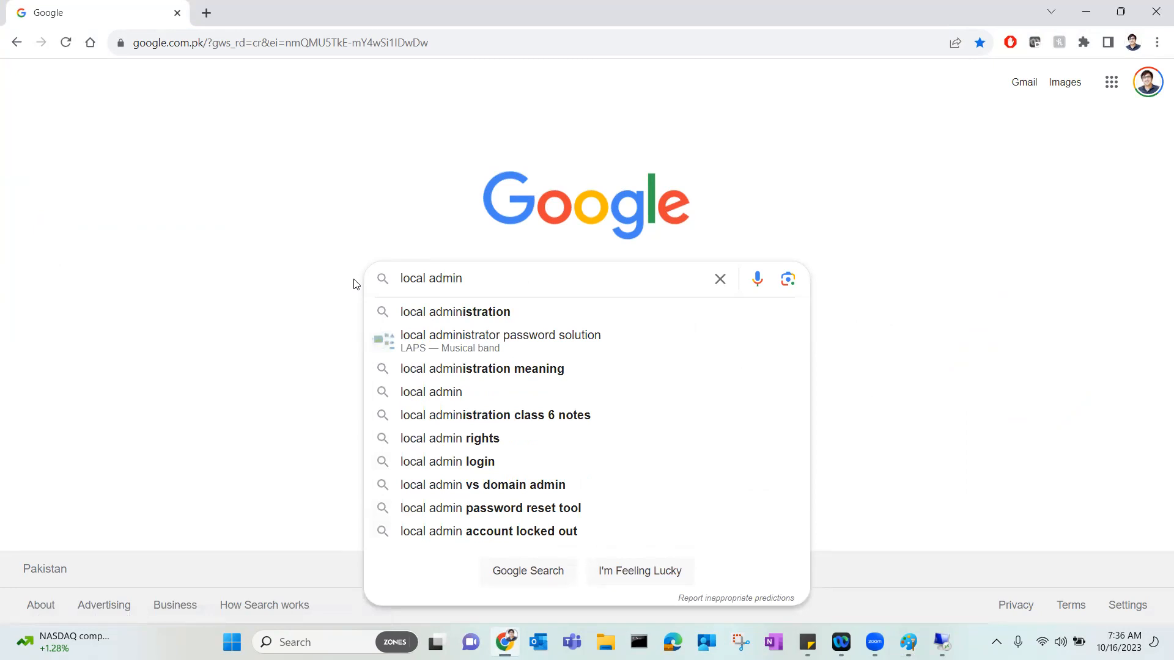
{"action": "key", "text": "Return"}
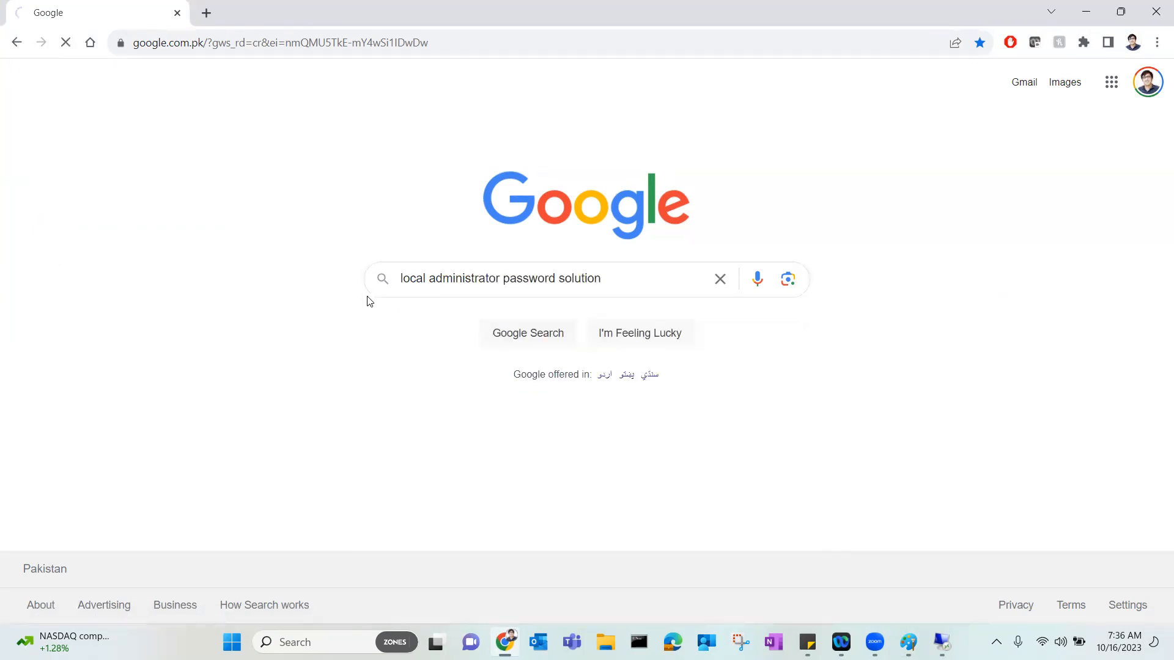
{"action": "left_click", "coordinate": [637, 281]}
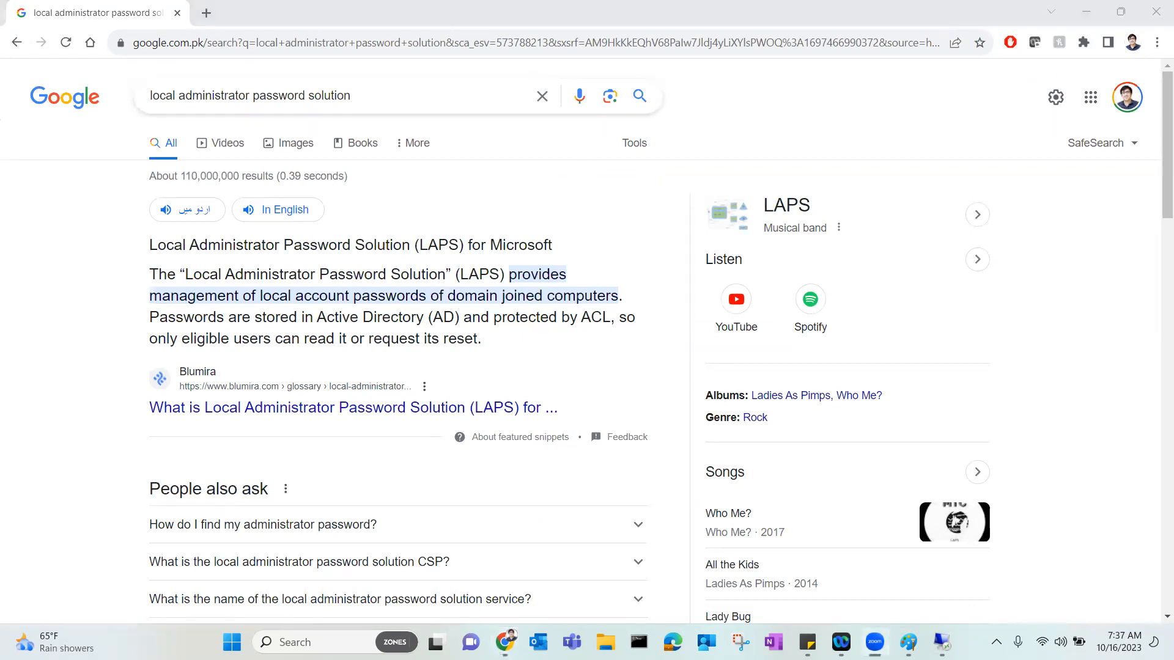
{"action": "key", "text": "alt+Tab"}
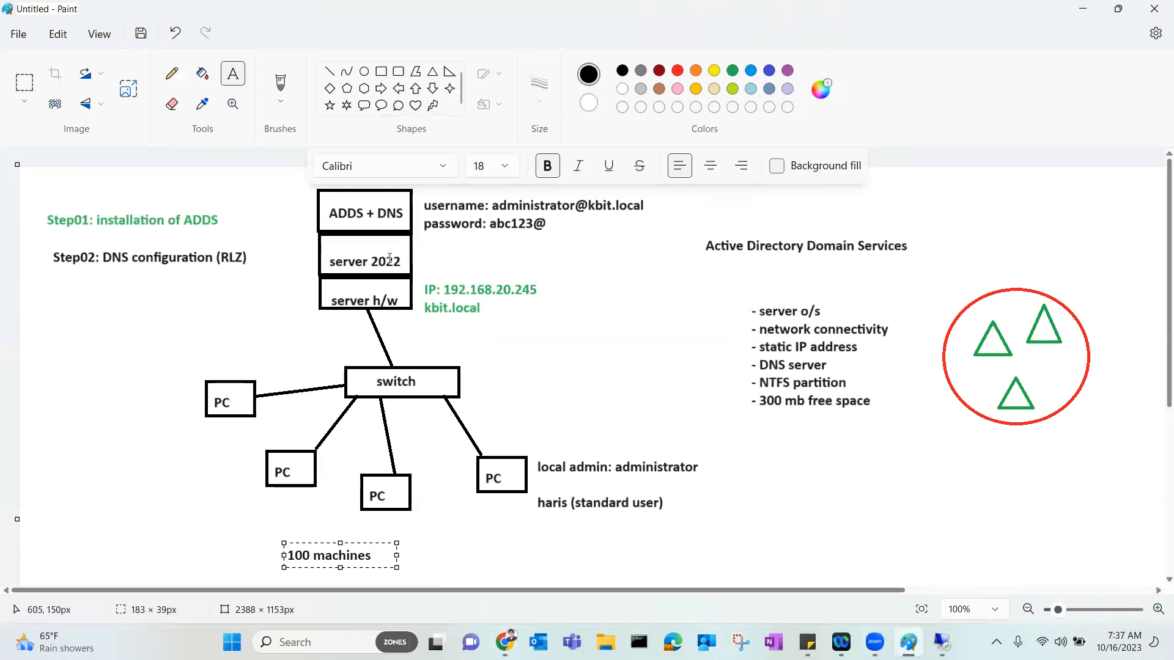
Look over the Paint network diagram, then return to the LAPS search results in Chrome.
{"action": "left_click", "coordinate": [632, 176]}
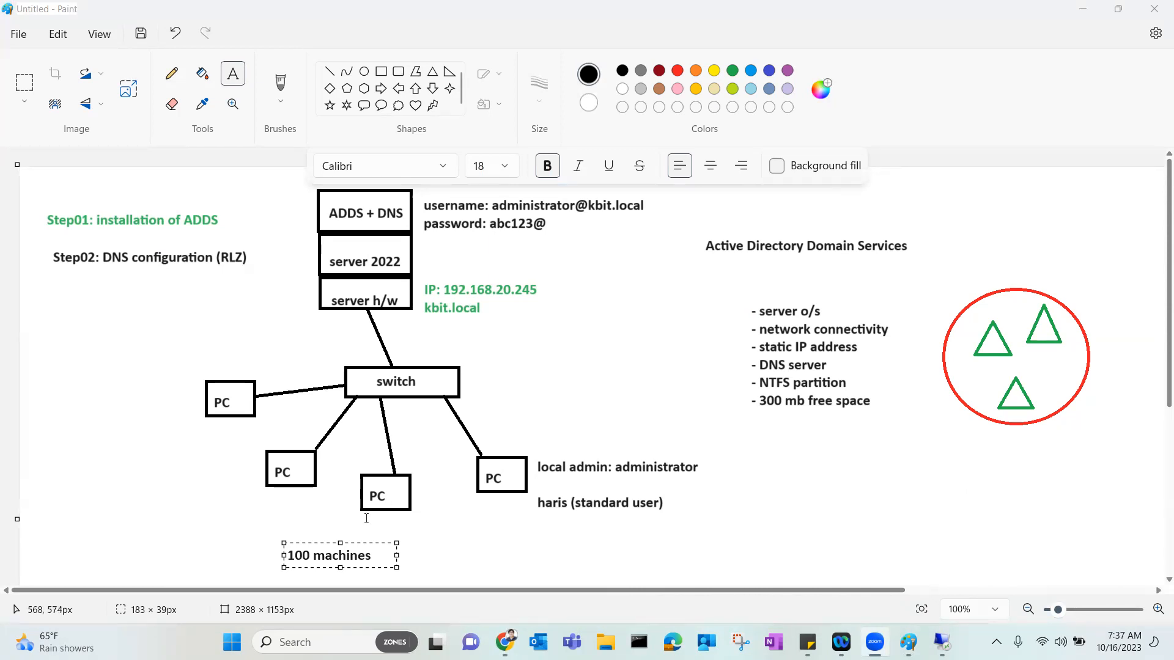
{"action": "left_click", "coordinate": [505, 642]}
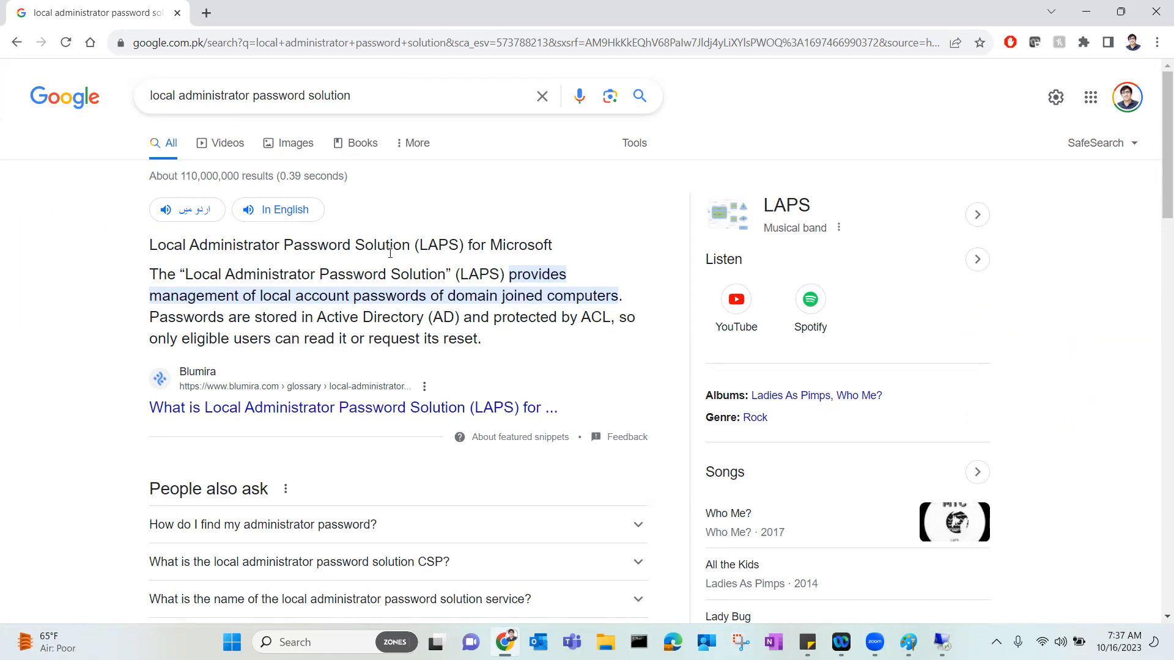
Scroll further down the Google results for LAPS.
{"action": "scroll", "coordinate": [386, 271], "scroll_direction": "down", "scroll_amount": 2}
{"action": "scroll", "coordinate": [385, 271], "scroll_direction": "down", "scroll_amount": 2}
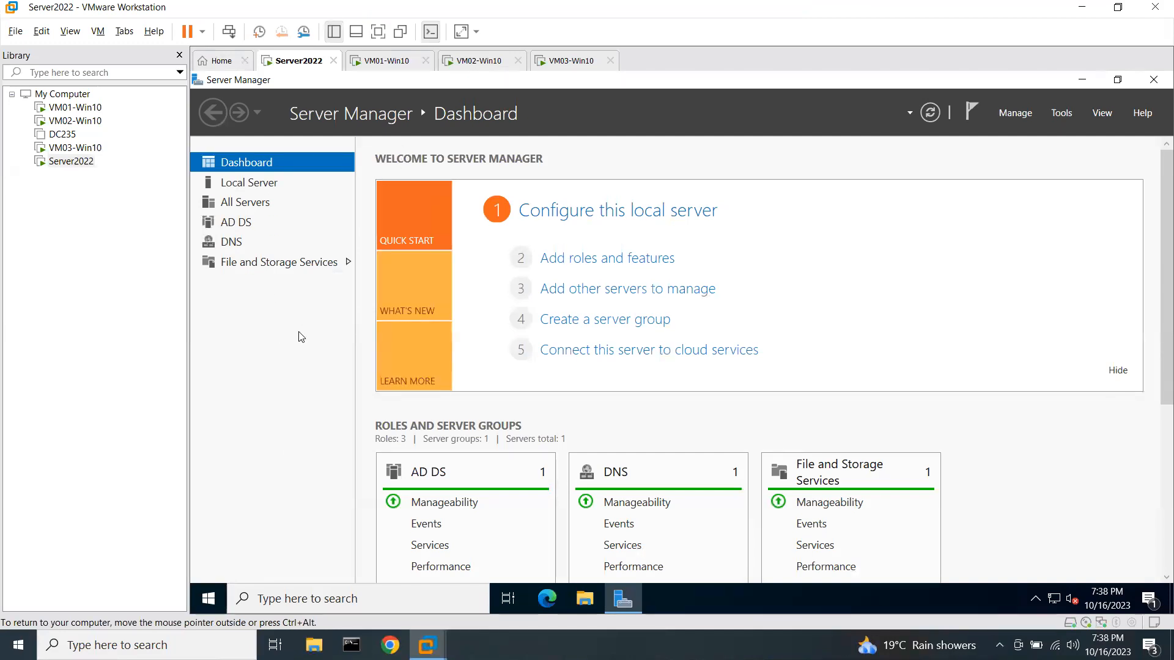
From Windows Administrative Tools, pin DNS, Group Policy Management and Active Directory Users and Computers as Start tiles.
{"action": "left_click", "coordinate": [208, 599]}
{"action": "left_click", "coordinate": [355, 318]}
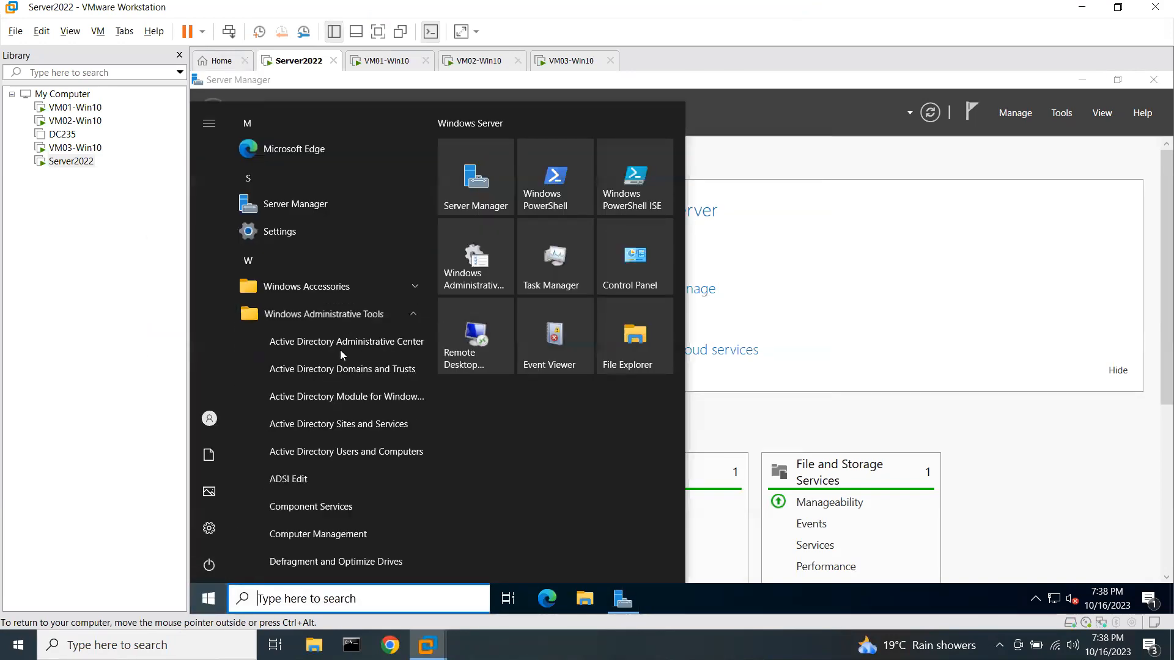
{"action": "scroll", "coordinate": [285, 484], "scroll_direction": "down", "scroll_amount": 3}
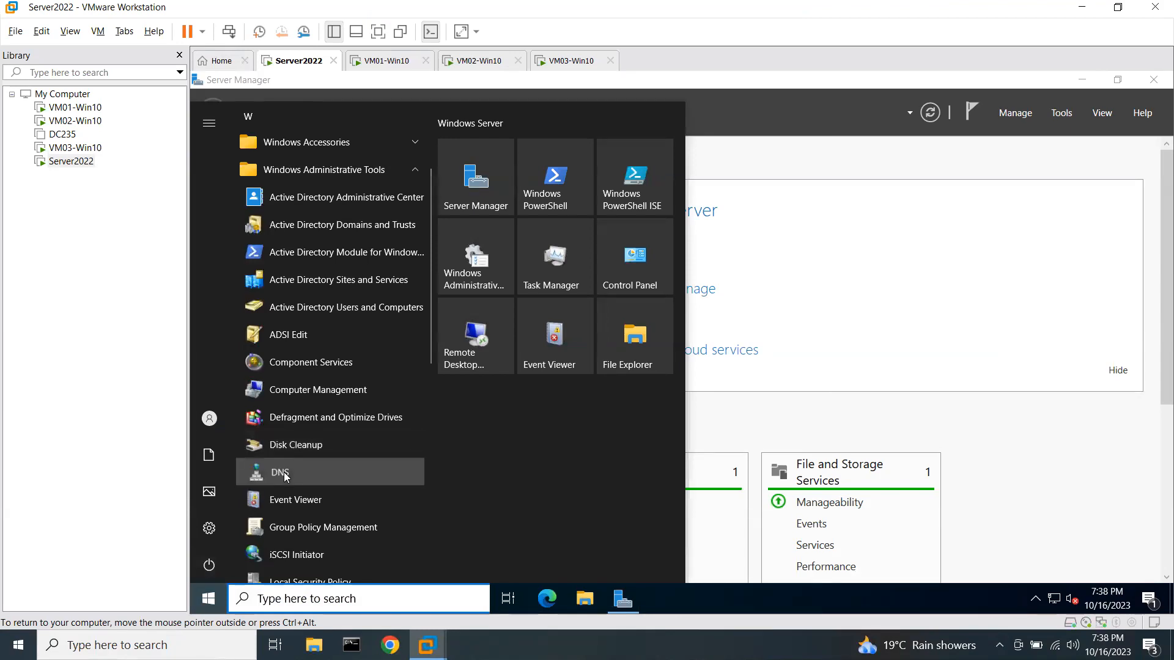
{"action": "right_click", "coordinate": [284, 471]}
{"action": "left_click", "coordinate": [324, 491]}
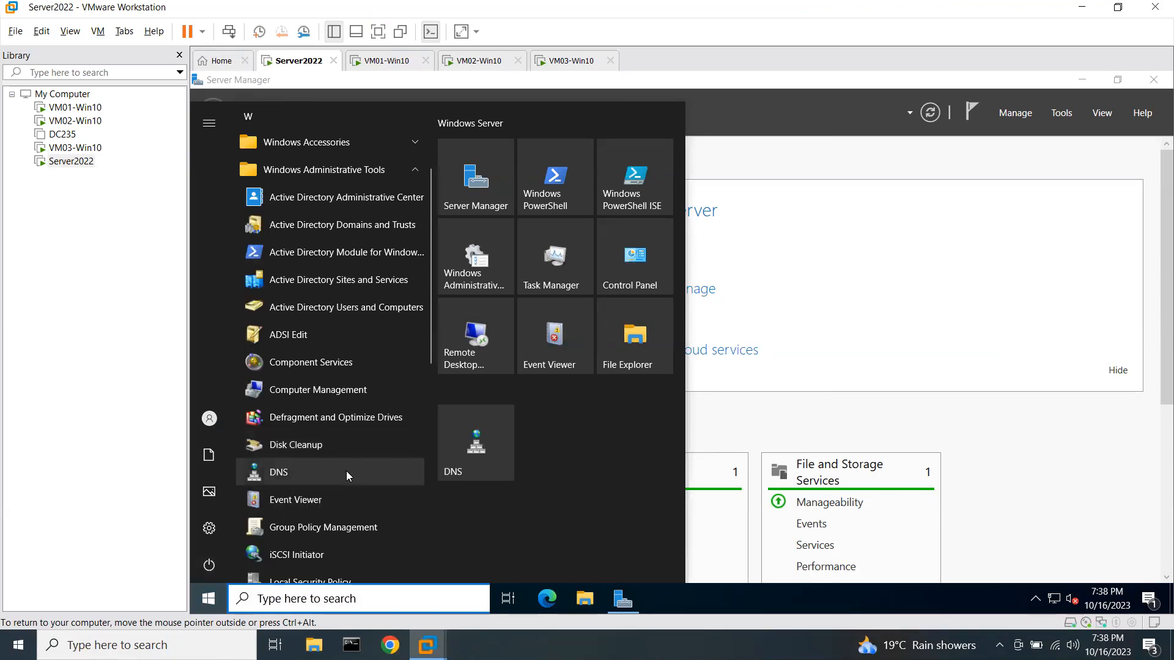
{"action": "right_click", "coordinate": [333, 527]}
{"action": "left_click", "coordinate": [377, 489]}
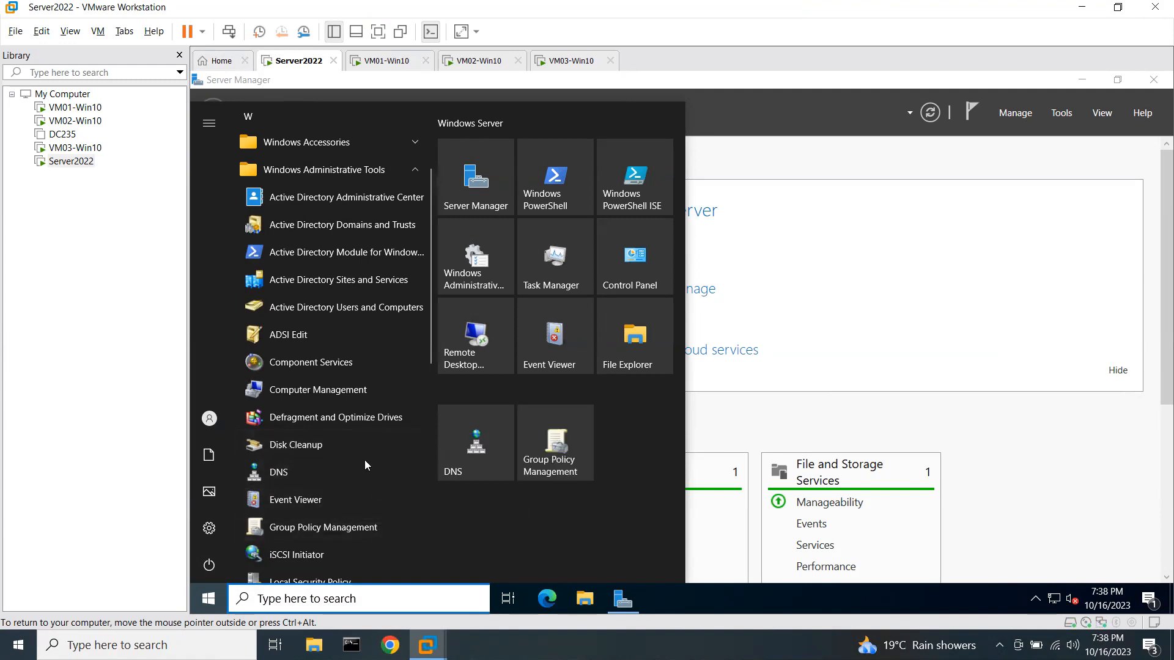
{"action": "right_click", "coordinate": [353, 314]}
{"action": "left_click", "coordinate": [381, 329]}
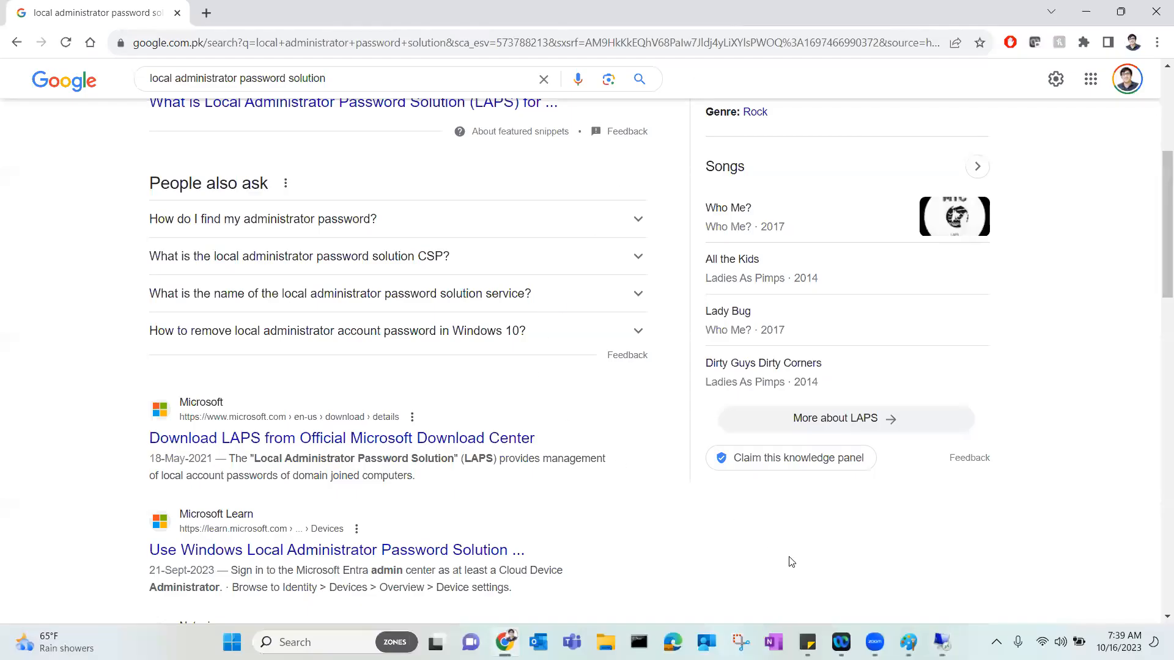
Glance at the Paint network diagram and the LAPS results, then return to Server2022 and close Start.
{"action": "left_click", "coordinate": [908, 642]}
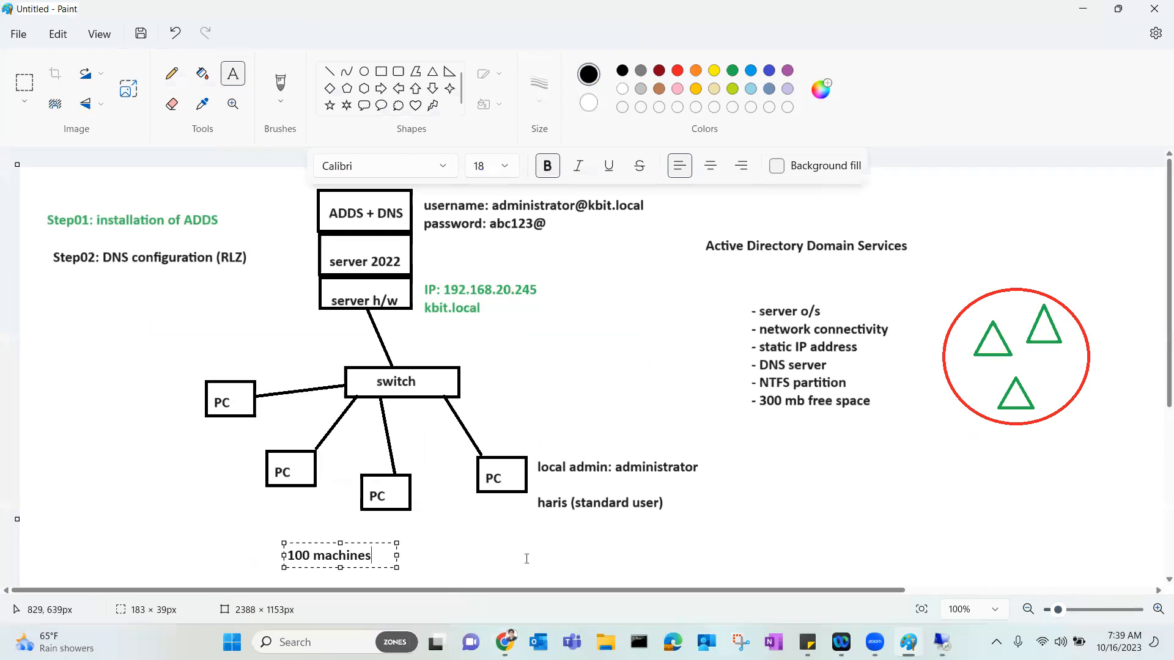
{"action": "mouse_move", "coordinate": [941, 642]}
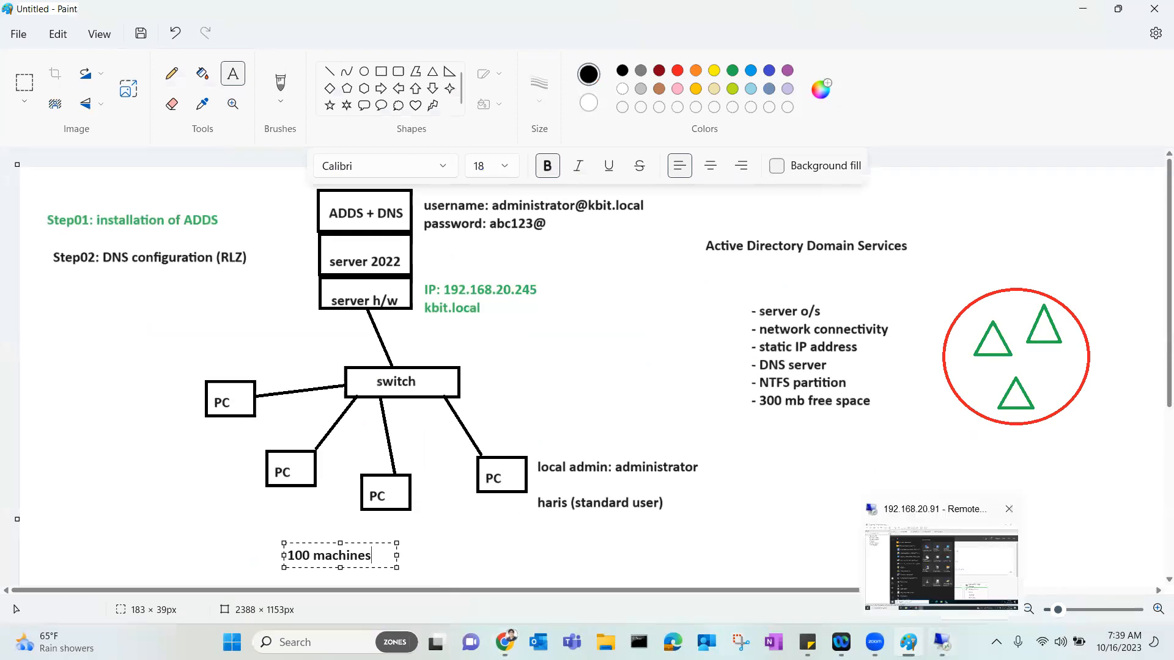
{"action": "left_click", "coordinate": [504, 641]}
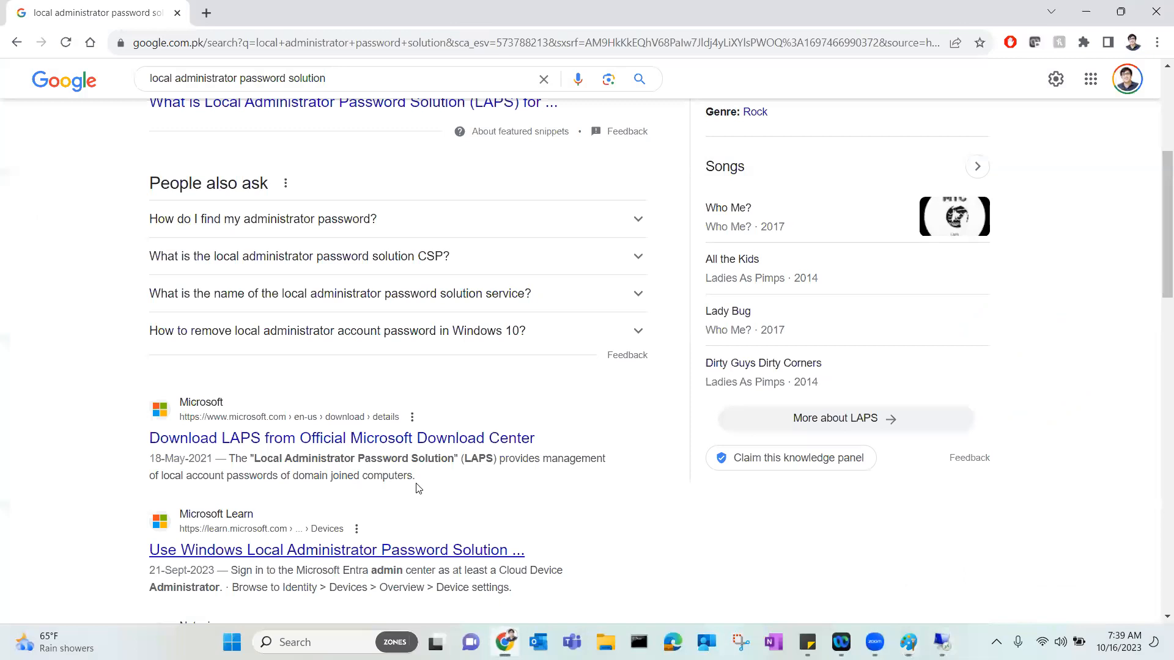
{"action": "scroll", "coordinate": [295, 403], "scroll_direction": "down", "scroll_amount": 2}
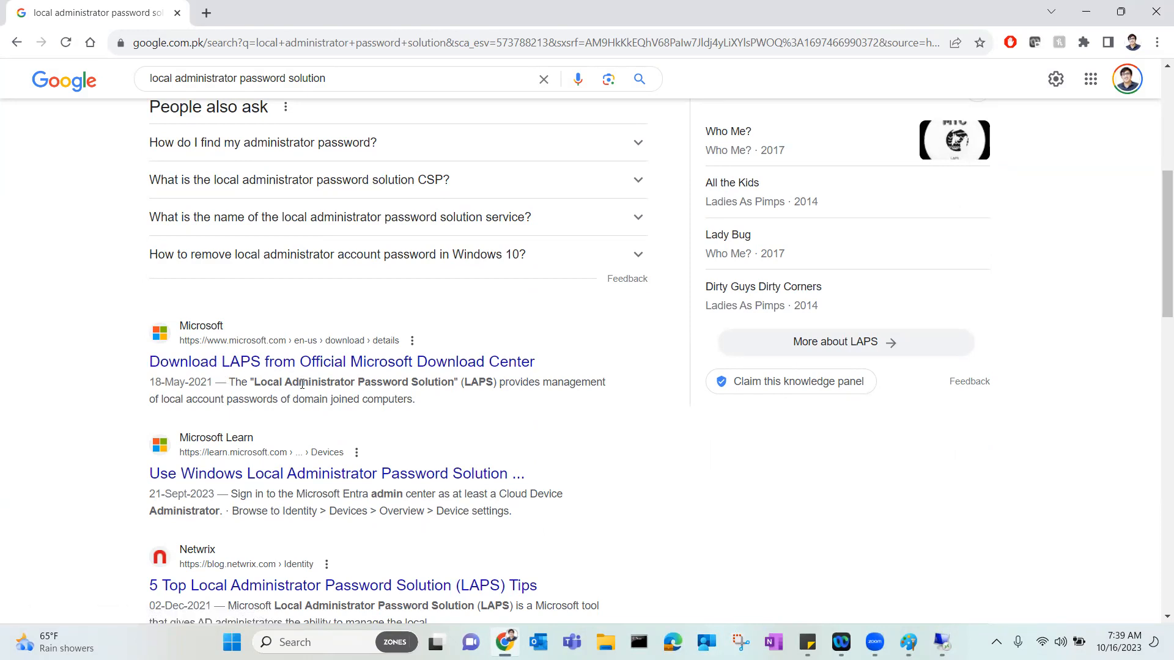
{"action": "left_click", "coordinate": [942, 642]}
{"action": "left_click", "coordinate": [788, 371]}
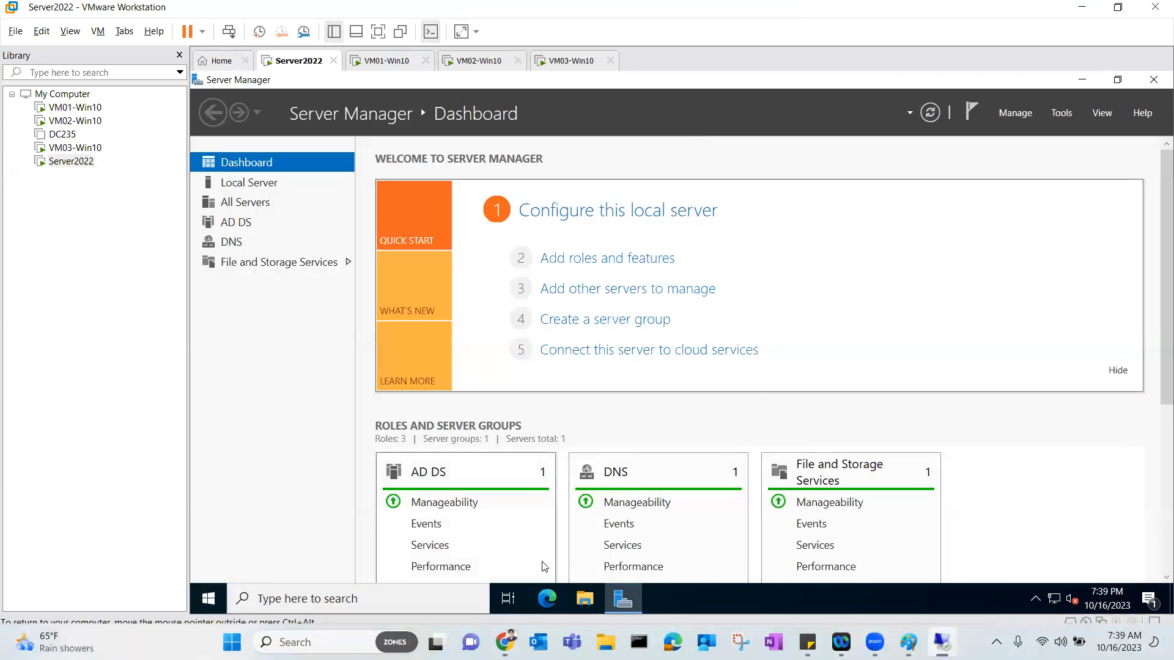
Open the DNS console from Start and expand SERVER2022 to the kbit.local forward lookup zone records.
{"action": "left_click", "coordinate": [208, 599]}
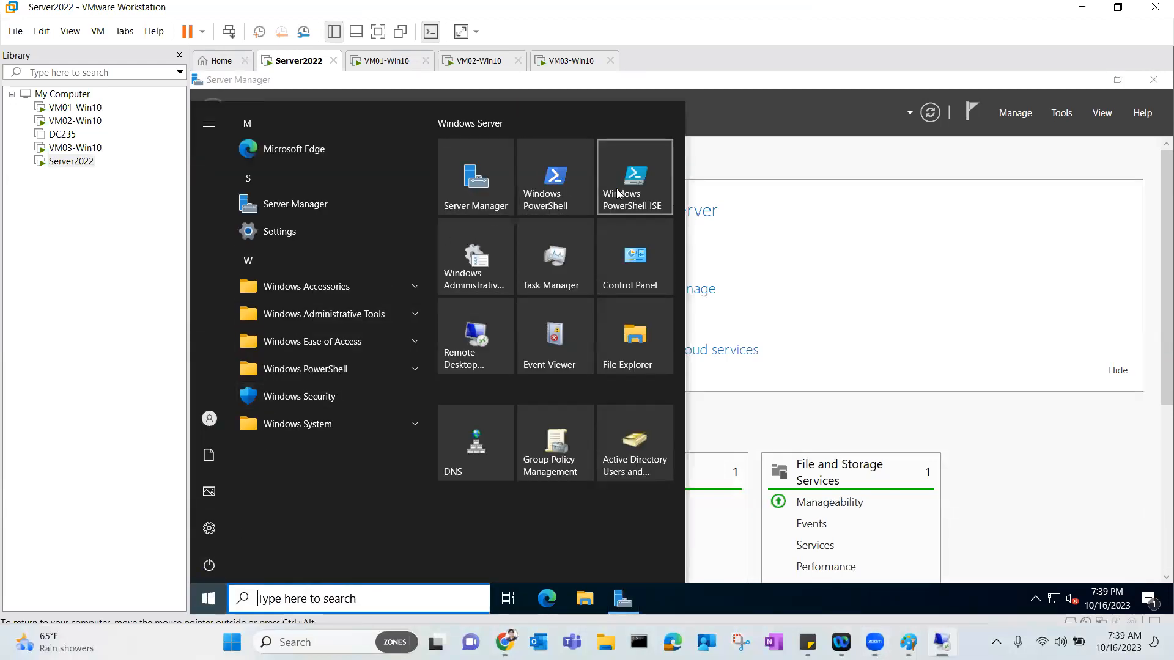
{"action": "left_click", "coordinate": [468, 462]}
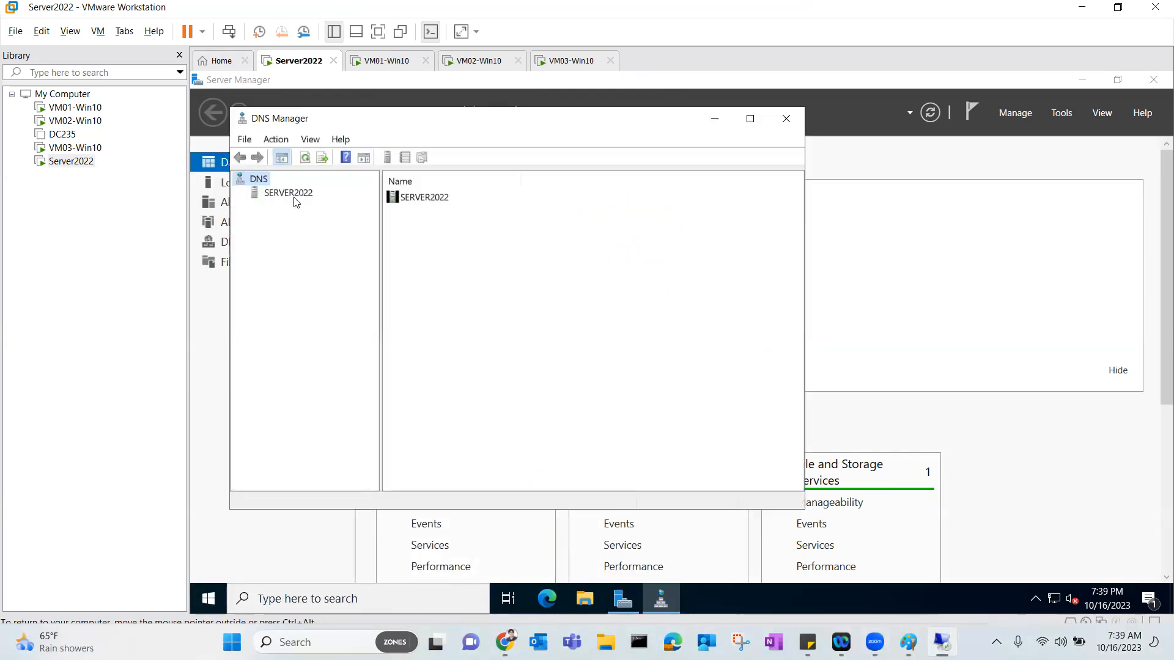
{"action": "left_click", "coordinate": [293, 195]}
{"action": "left_click", "coordinate": [240, 193]}
{"action": "left_click", "coordinate": [254, 207]}
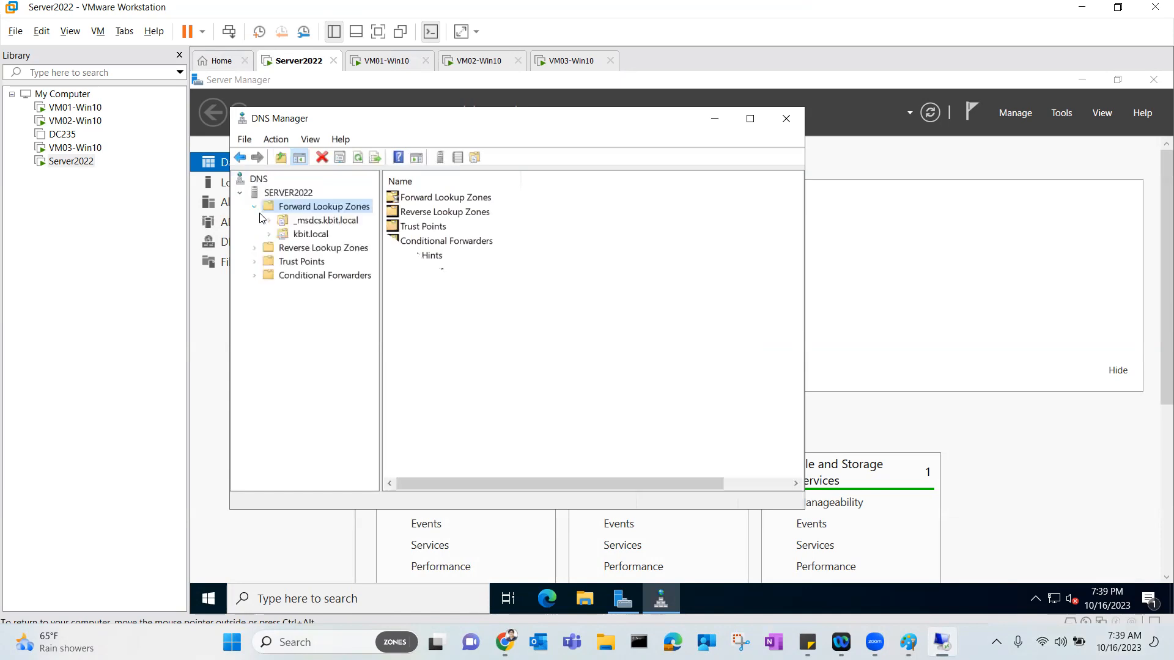
{"action": "left_click", "coordinate": [305, 235]}
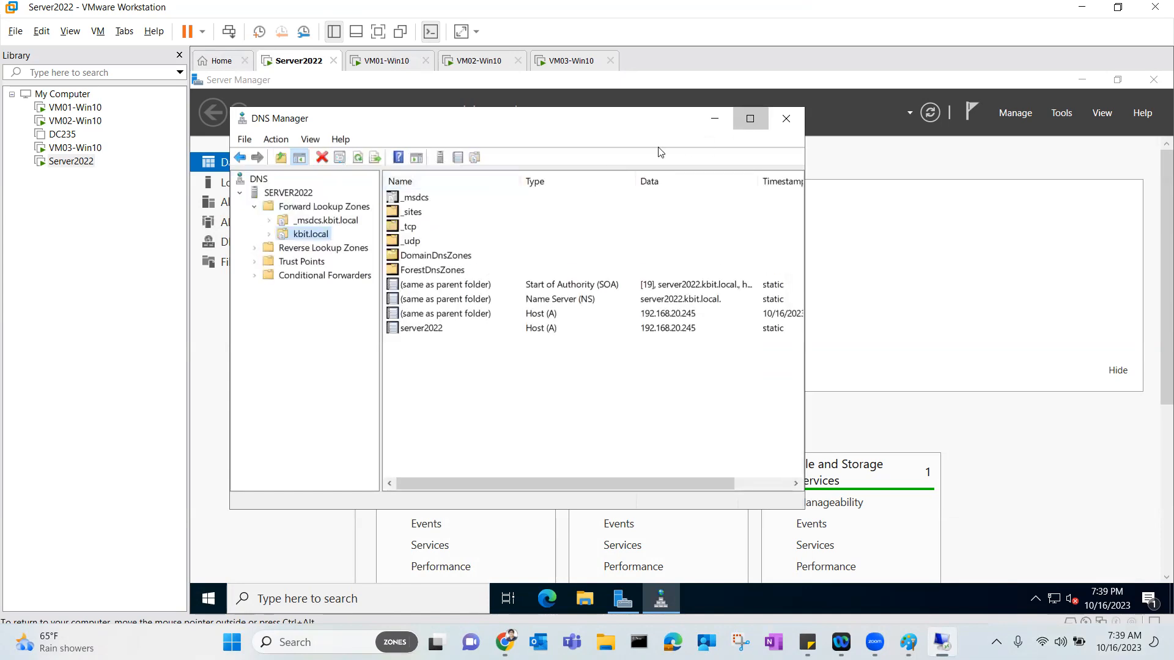
Maximize DNS Manager, note the server2022 record at 192.168.20.245, then view the empty Reverse Lookup Zones.
{"action": "left_click", "coordinate": [750, 118]}
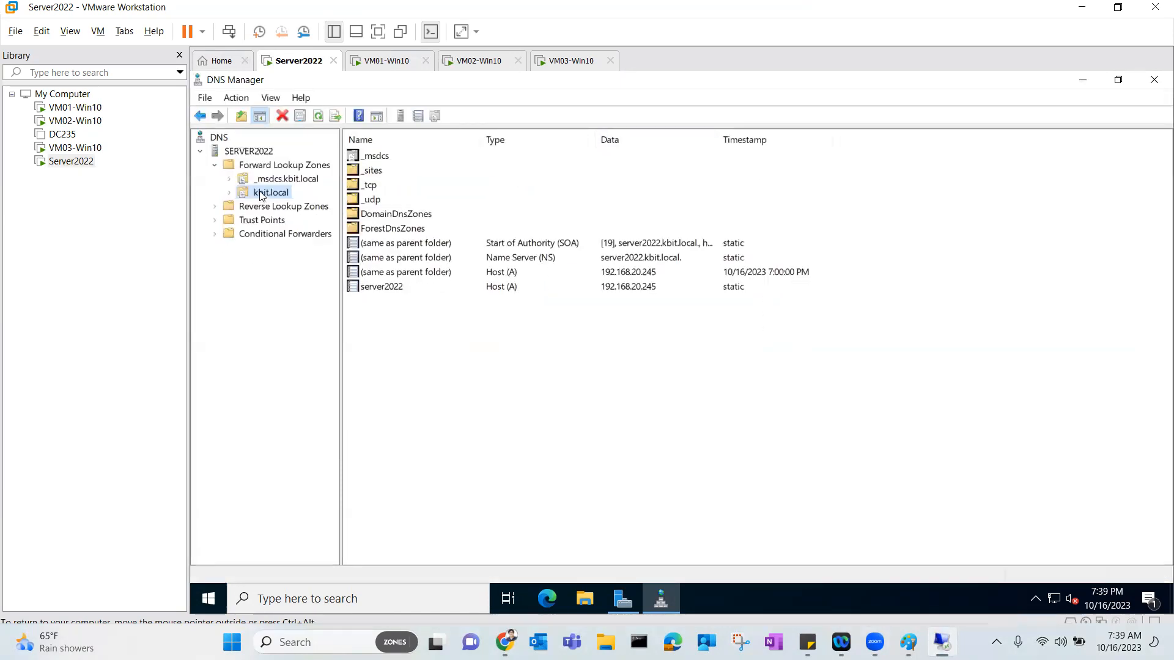
{"action": "left_click", "coordinate": [393, 291]}
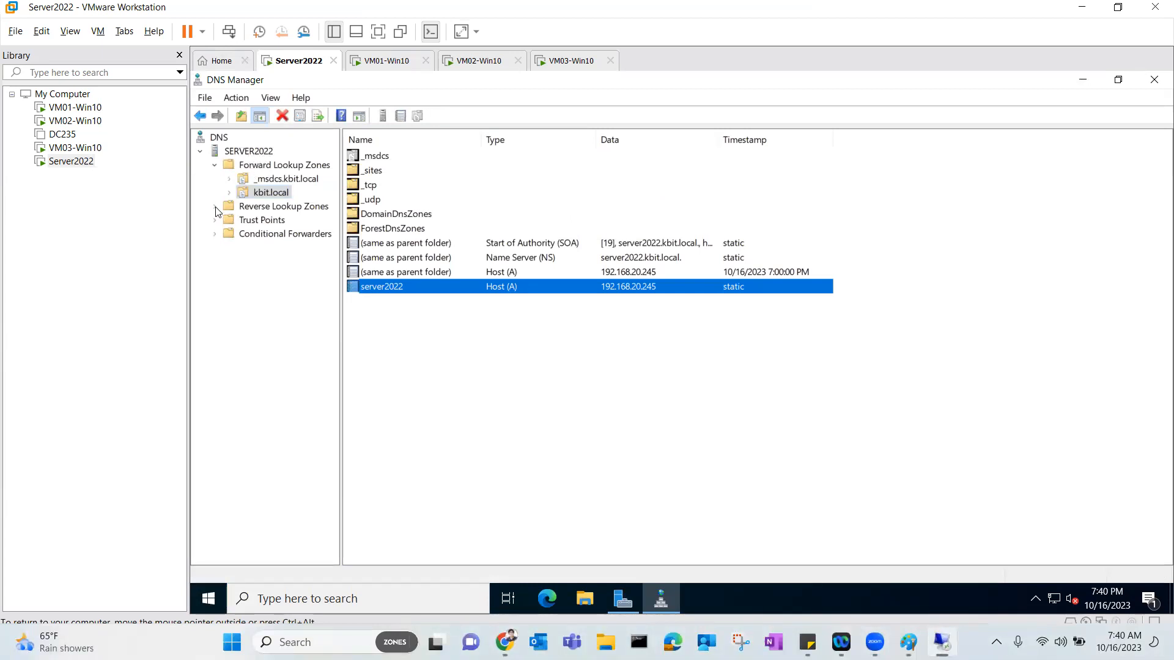
{"action": "left_click", "coordinate": [244, 208]}
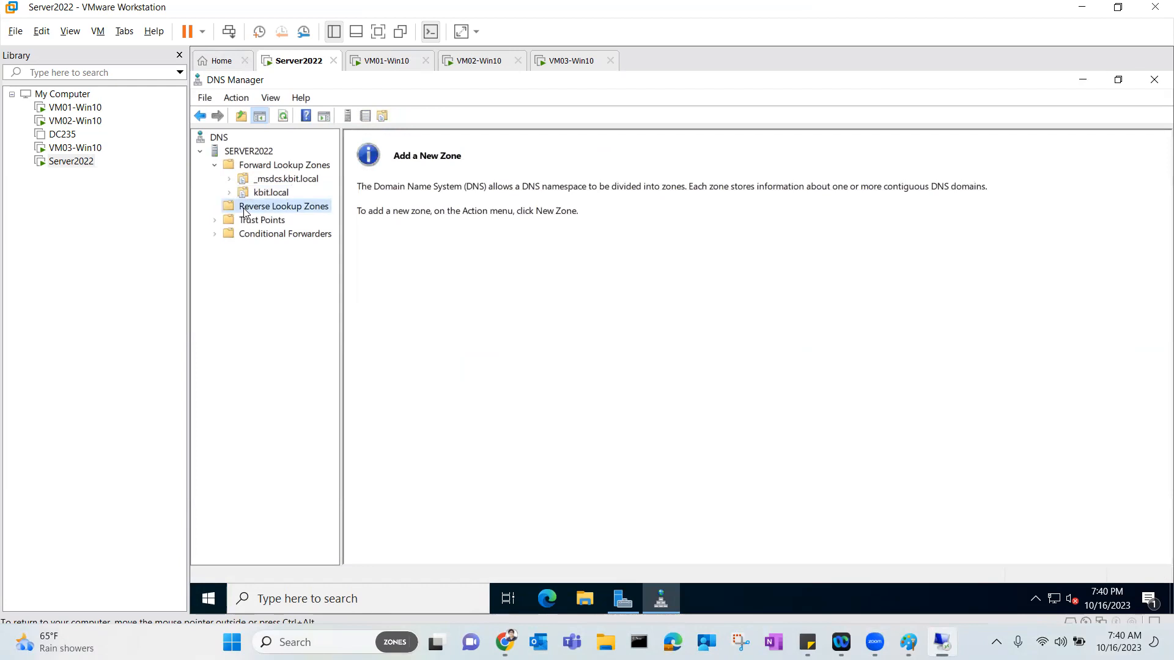
Create an AD-integrated primary IPv4 reverse zone for network ID 192.168.20 (20.168.192.in-addr.arpa).
{"action": "right_click", "coordinate": [243, 210]}
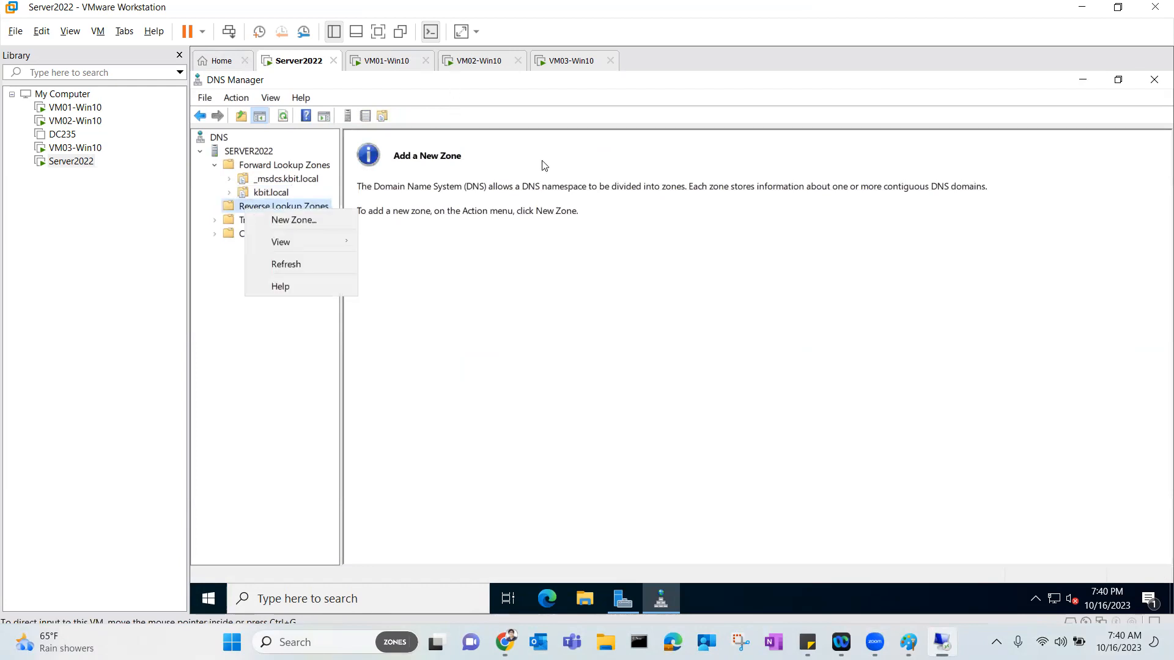
{"action": "left_click", "coordinate": [300, 220]}
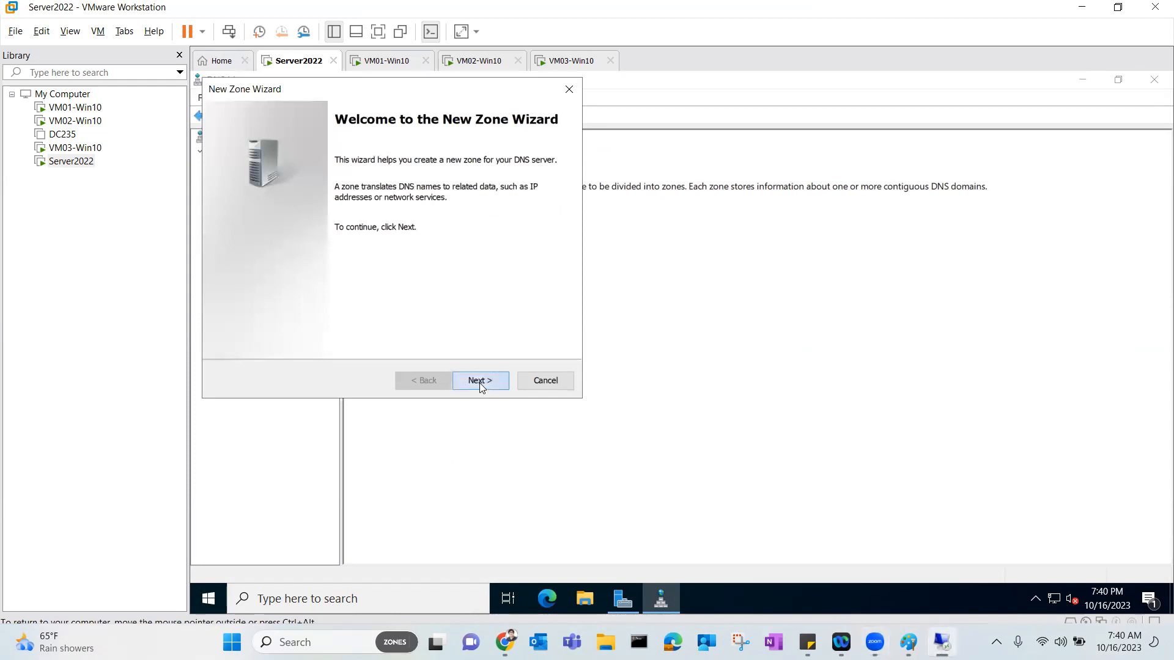
{"action": "left_click", "coordinate": [479, 382]}
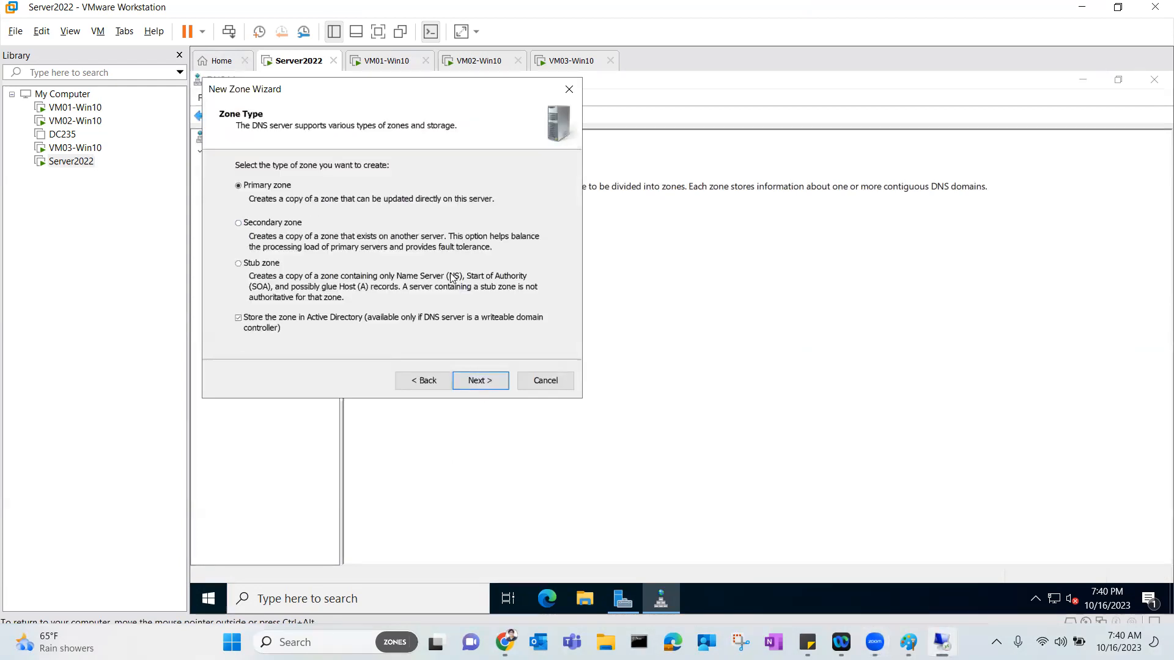
{"action": "left_click", "coordinate": [475, 382]}
{"action": "left_click", "coordinate": [473, 382]}
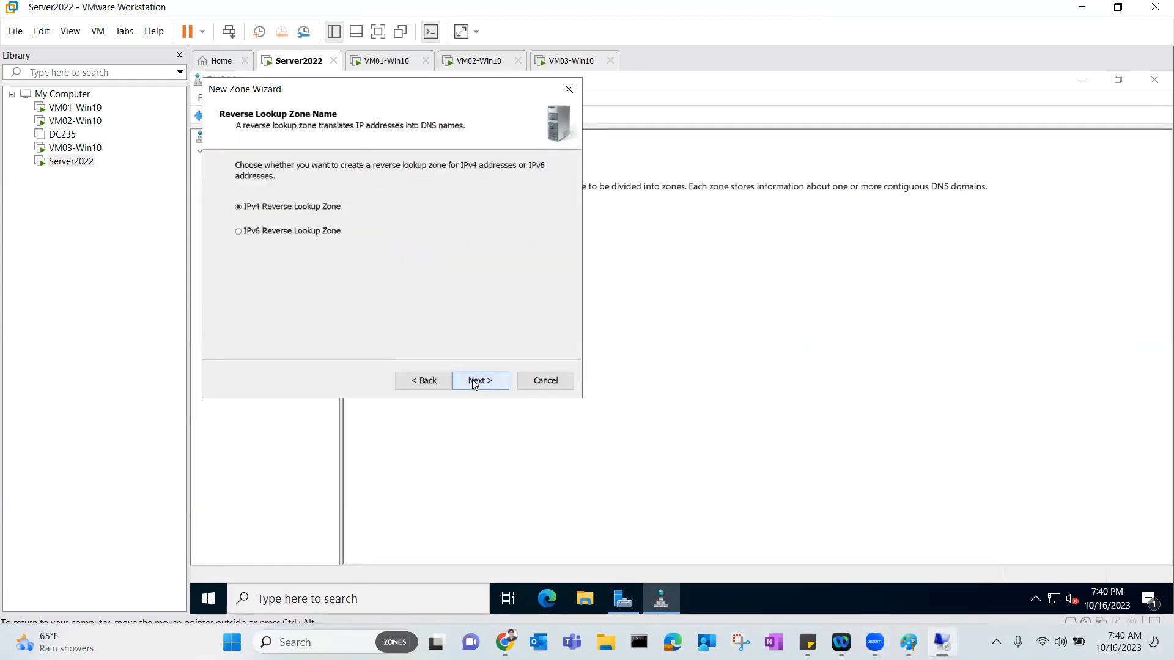
{"action": "left_click", "coordinate": [472, 379]}
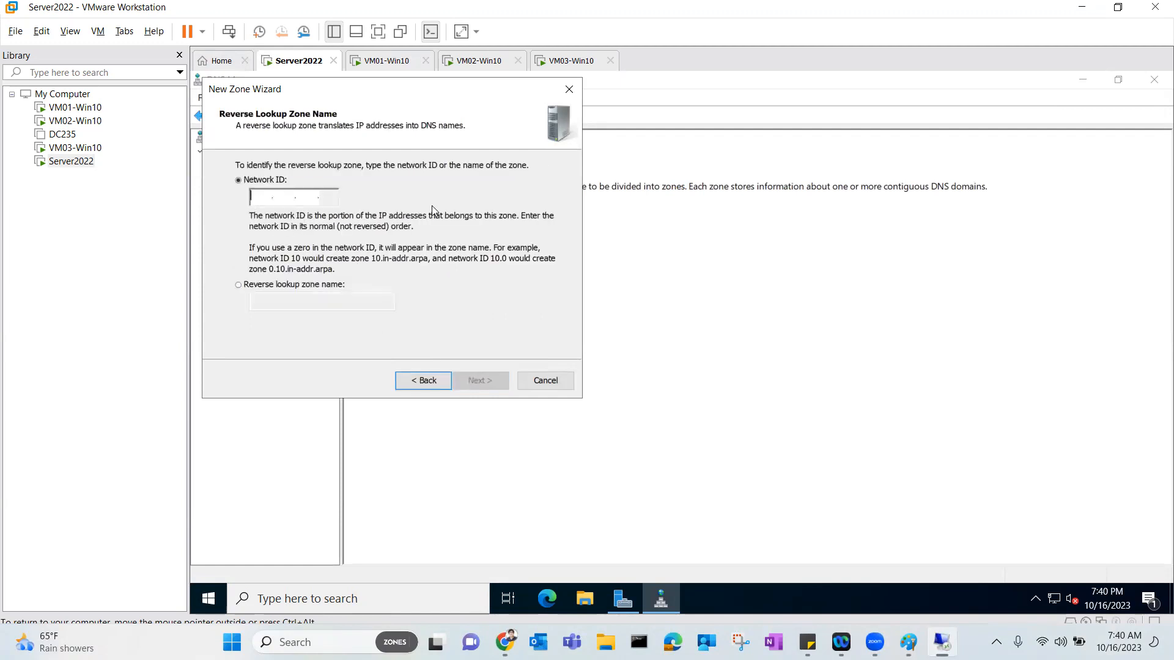
{"action": "type", "text": "192.168."}
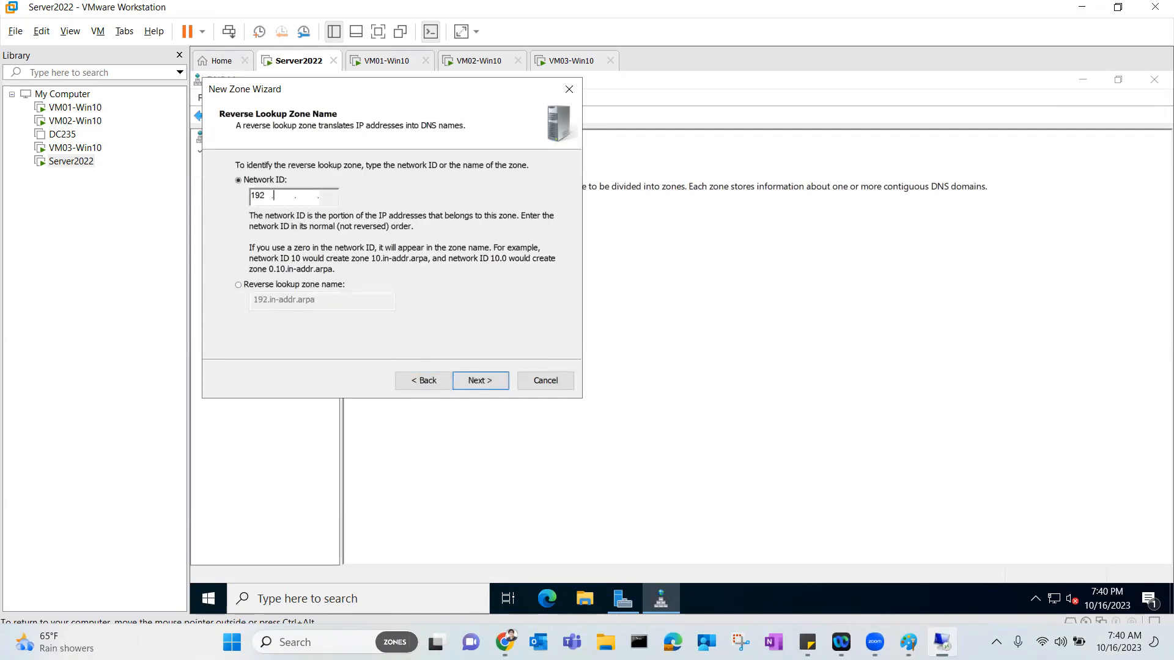
{"action": "type", "text": "20"}
{"action": "left_click", "coordinate": [475, 382]}
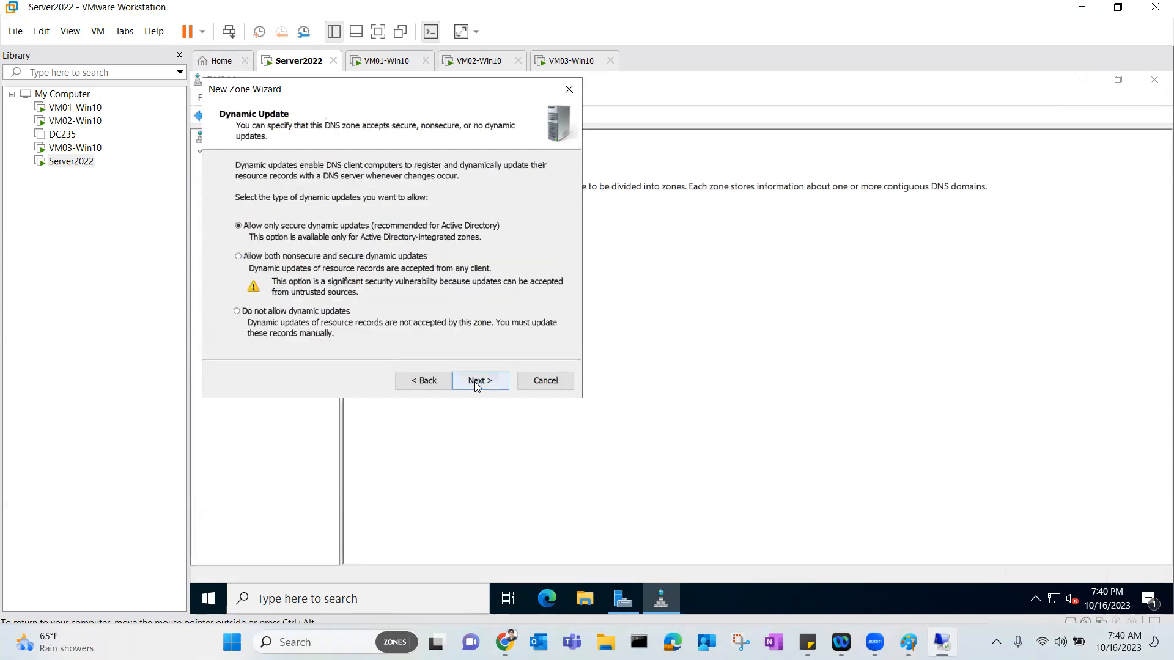
{"action": "left_click", "coordinate": [476, 380]}
{"action": "left_click", "coordinate": [477, 380]}
{"action": "left_click", "coordinate": [270, 193]}
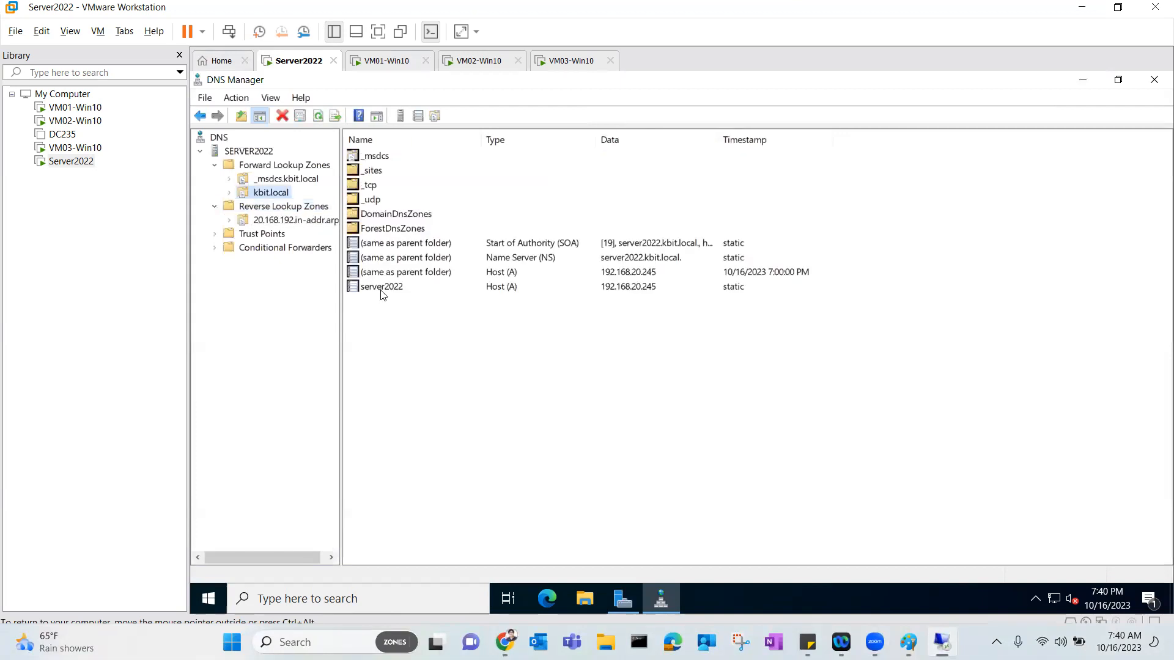
Enable Update associated PTR record on the server2022 host record, check the reverse zone, and close DNS Manager.
{"action": "right_click", "coordinate": [381, 291]}
{"action": "left_click", "coordinate": [417, 325]}
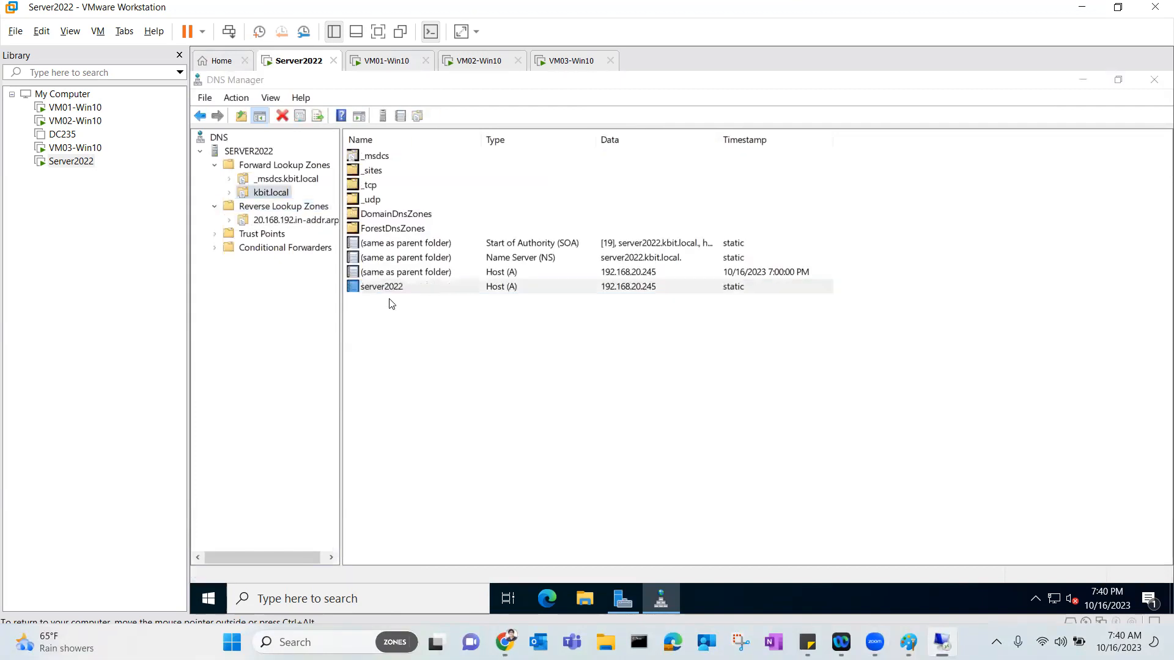
{"action": "left_click", "coordinate": [548, 327]}
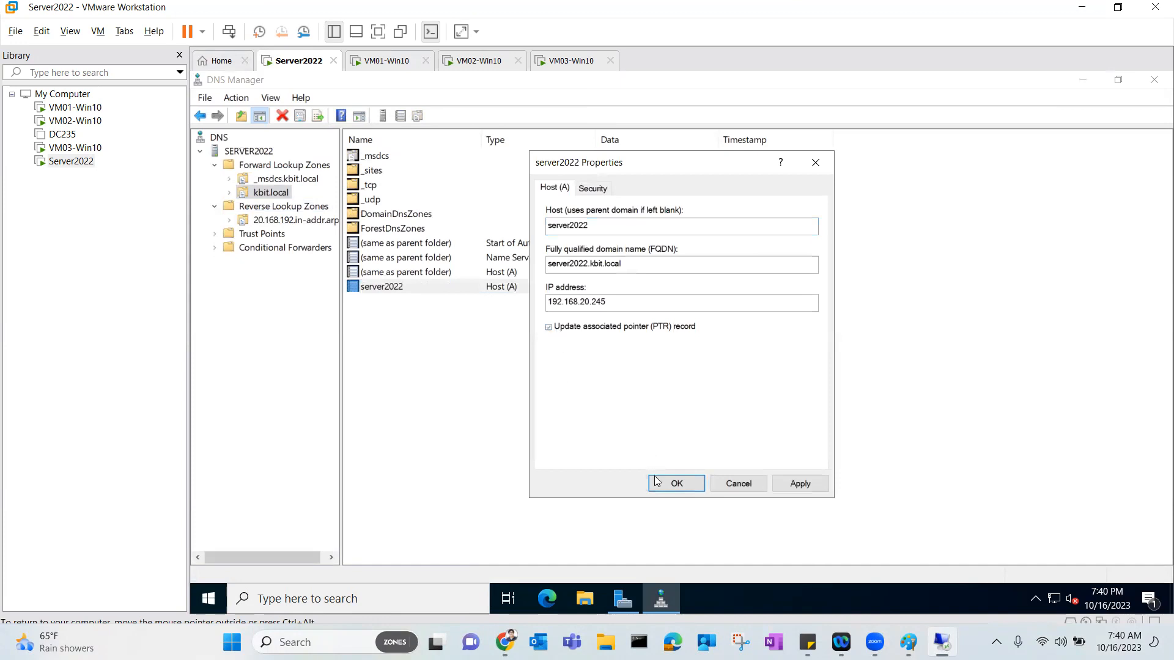
{"action": "left_click", "coordinate": [672, 483]}
{"action": "left_click", "coordinate": [278, 222]}
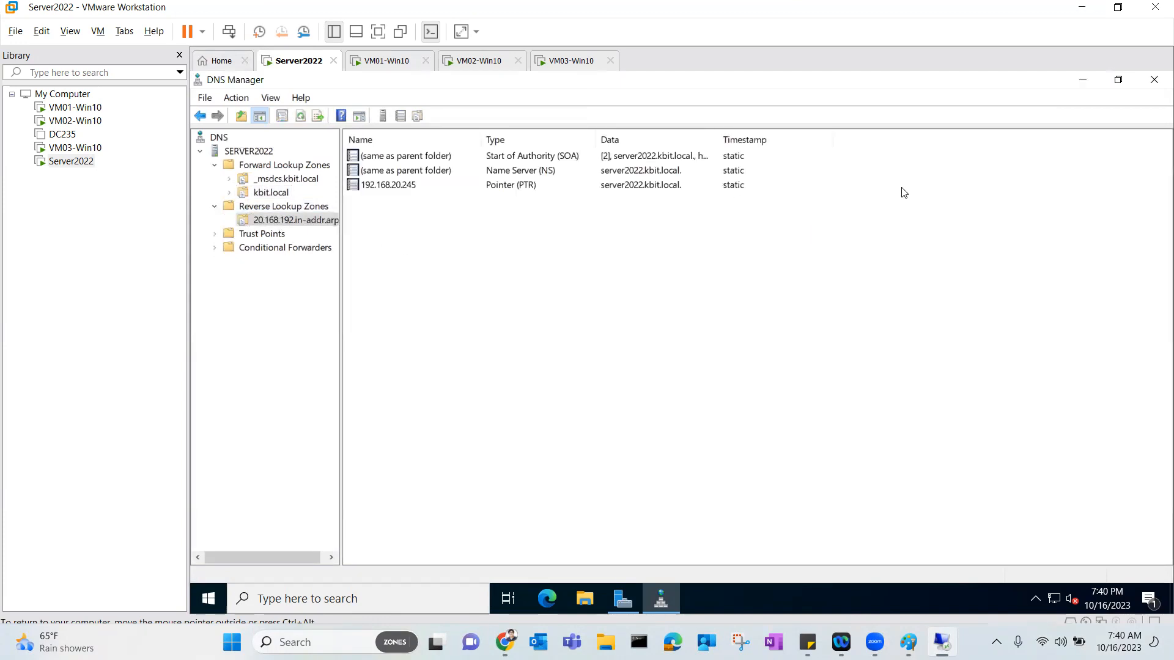
{"action": "left_click", "coordinate": [1152, 80]}
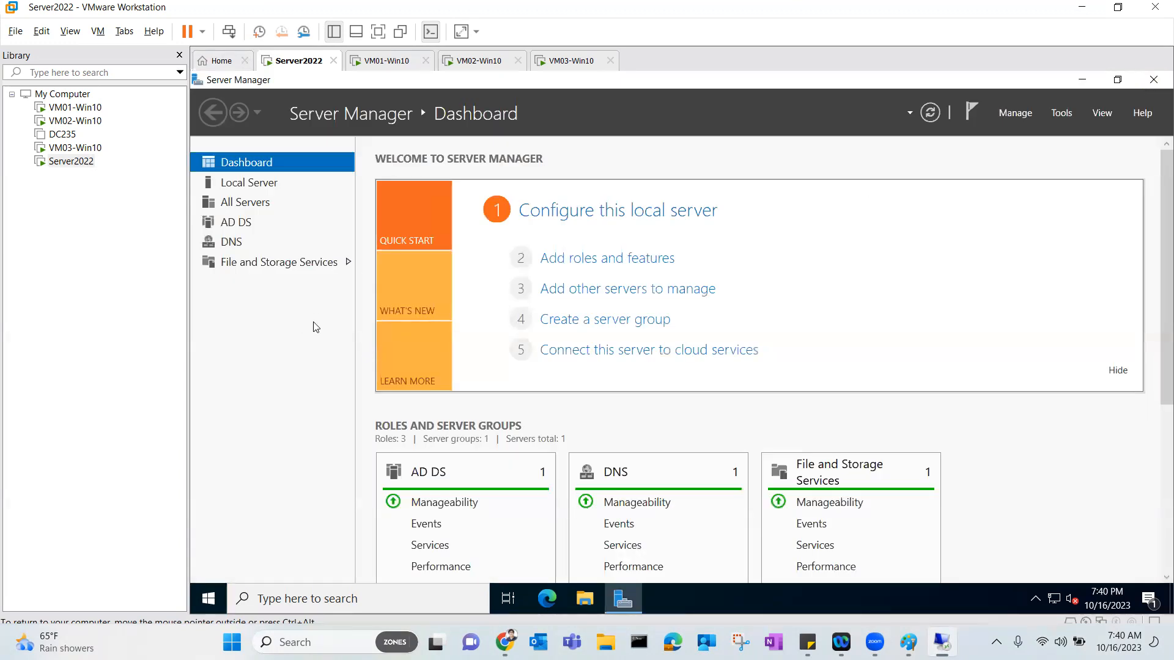
Pin Active Directory Administrative Center and Active Directory Domains and Trusts to Start.
{"action": "left_click", "coordinate": [209, 598]}
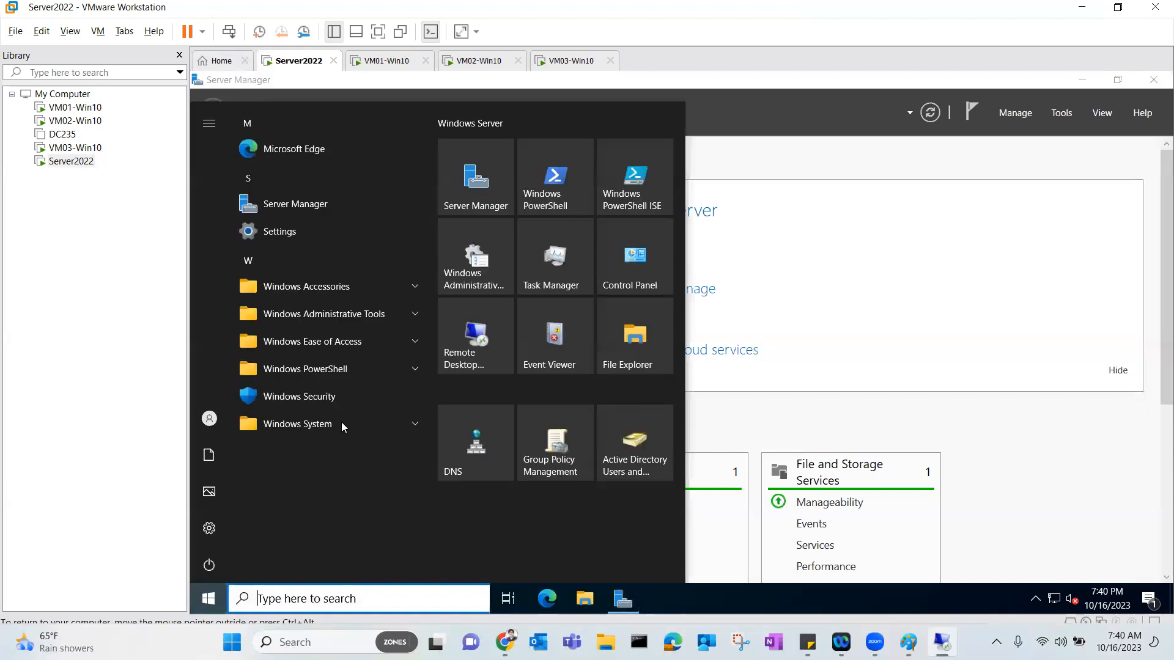
{"action": "left_click", "coordinate": [382, 318]}
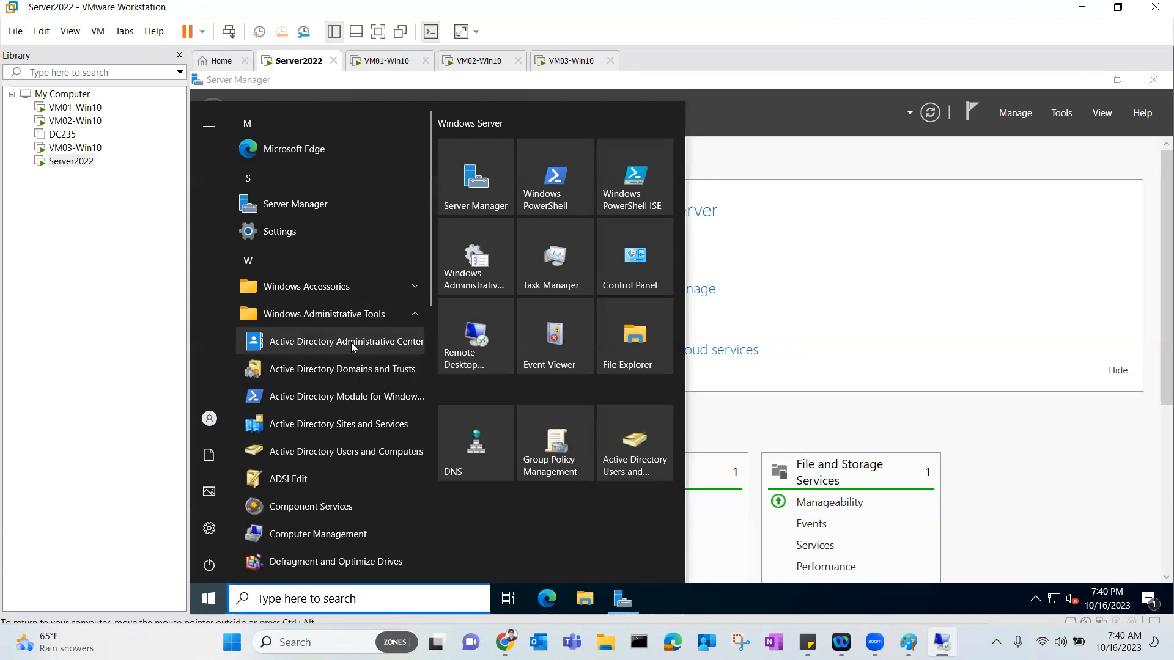
{"action": "right_click", "coordinate": [371, 341]}
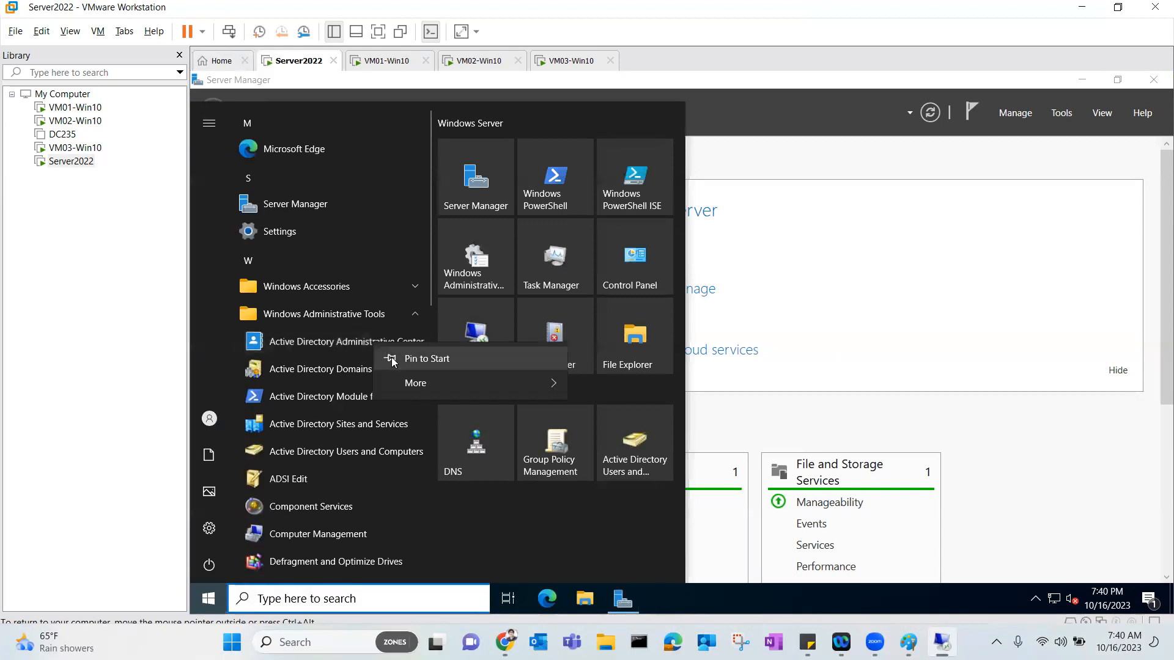
{"action": "left_click", "coordinate": [410, 365]}
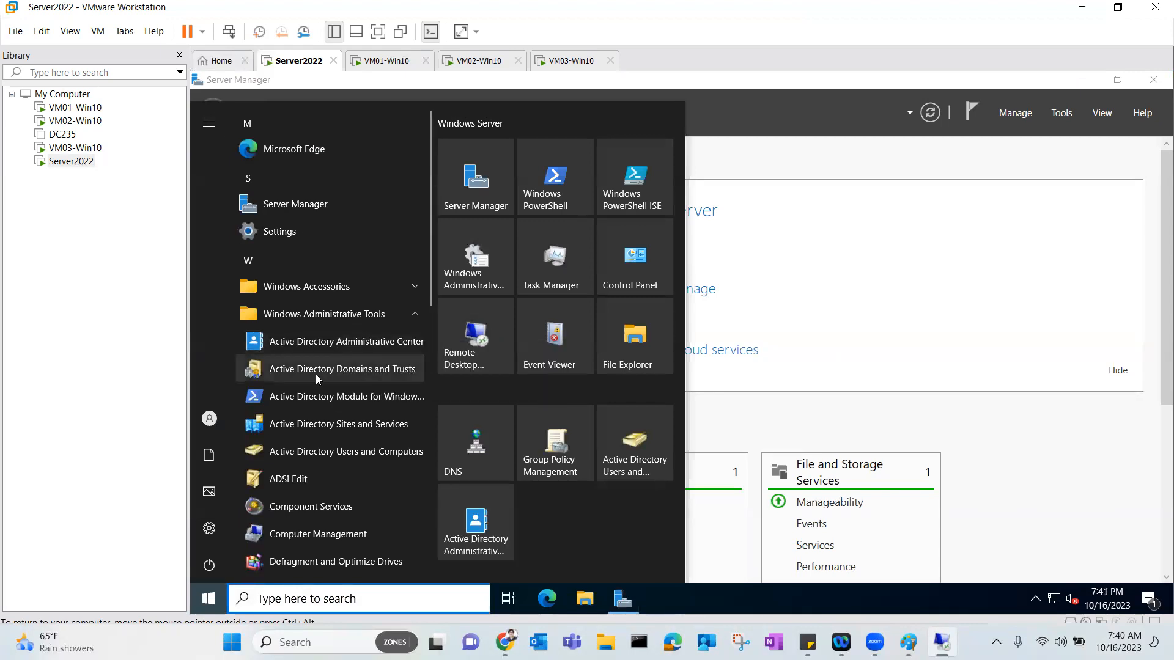
{"action": "right_click", "coordinate": [355, 377]}
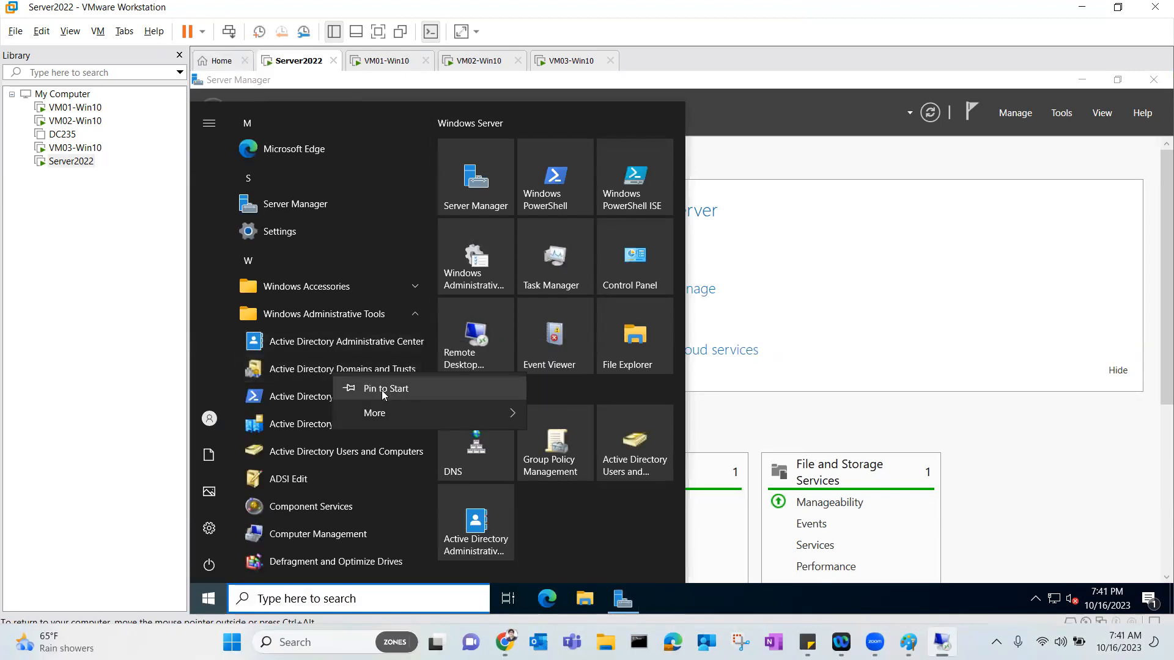
{"action": "left_click", "coordinate": [385, 392]}
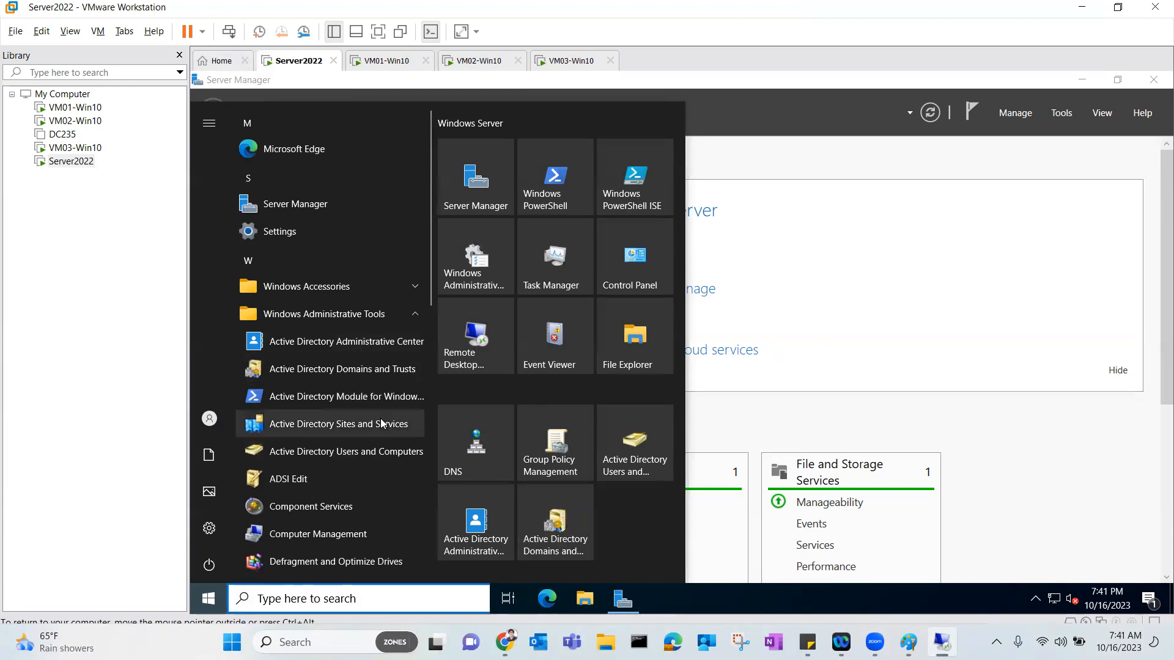
Pin the Active Directory module, Active Directory Sites and Services and ADSI Edit to Start.
{"action": "right_click", "coordinate": [345, 405]}
{"action": "left_click", "coordinate": [356, 423]}
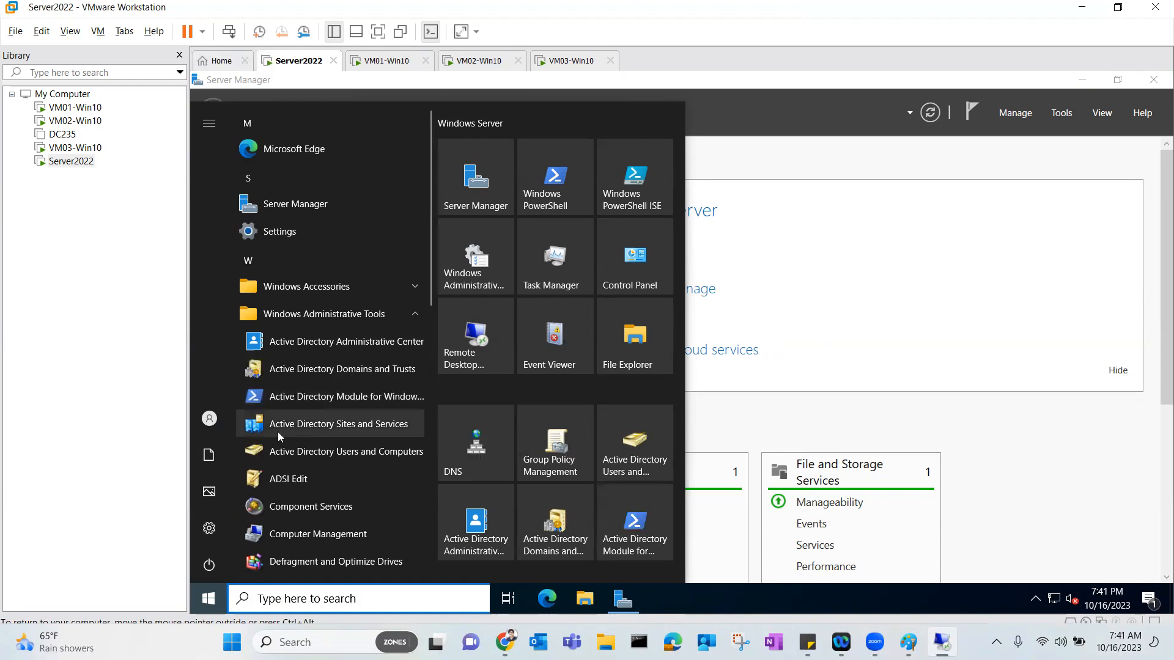
{"action": "right_click", "coordinate": [358, 427]}
{"action": "left_click", "coordinate": [390, 440]}
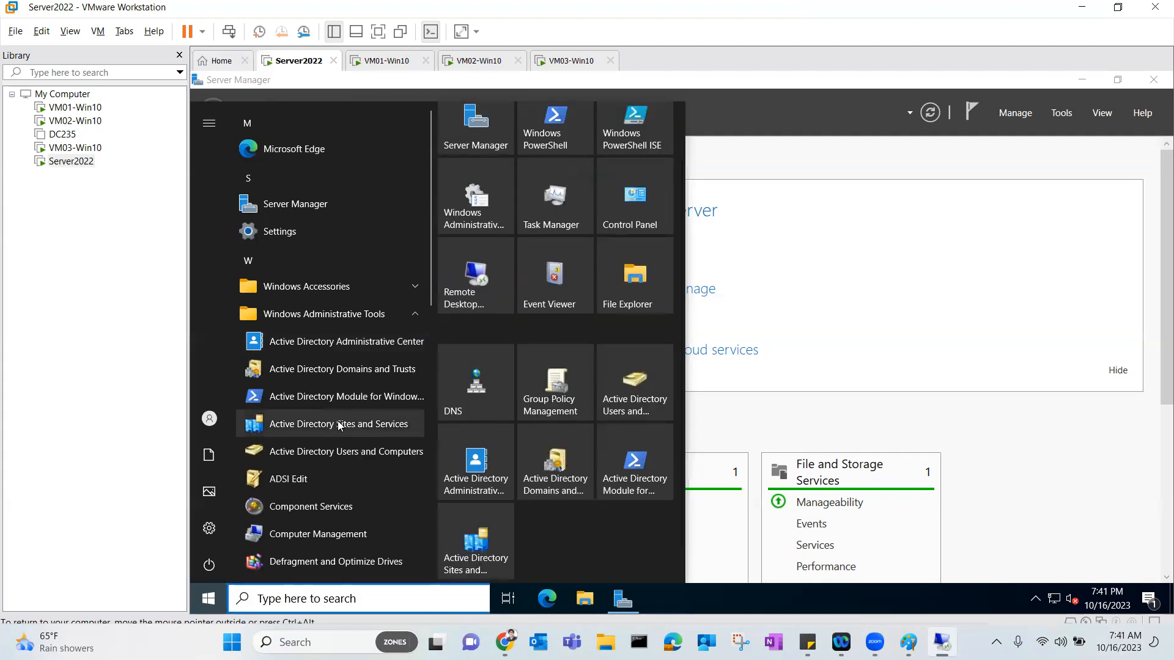
{"action": "scroll", "coordinate": [338, 420], "scroll_direction": "down", "scroll_amount": 1}
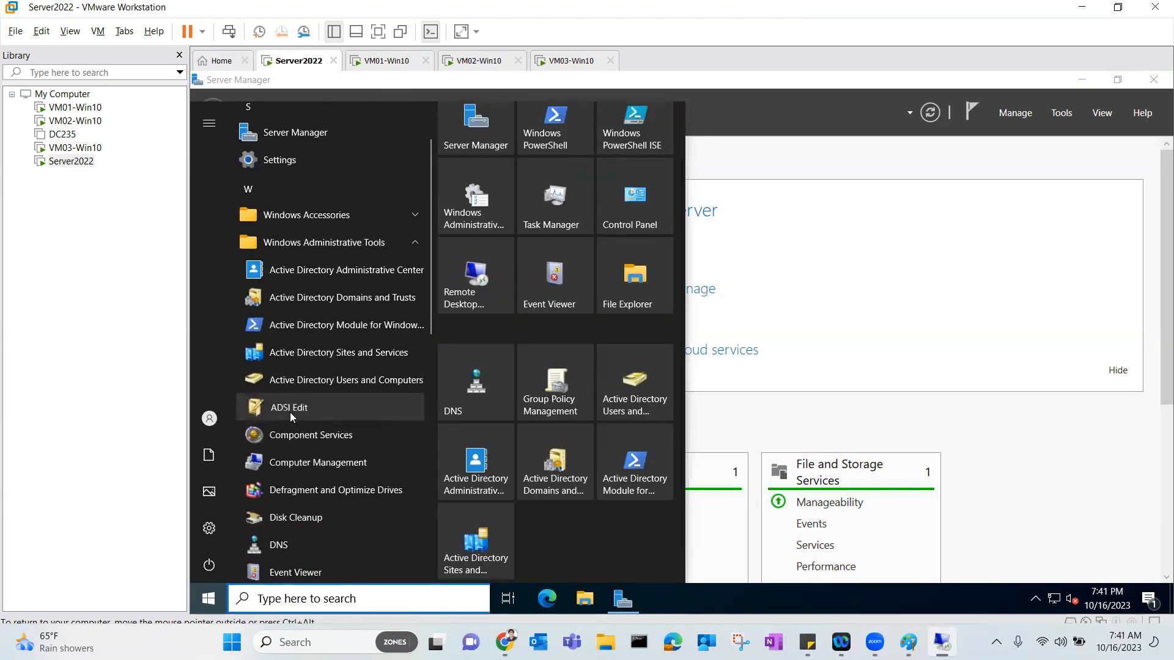
{"action": "right_click", "coordinate": [290, 414]}
{"action": "left_click", "coordinate": [318, 423]}
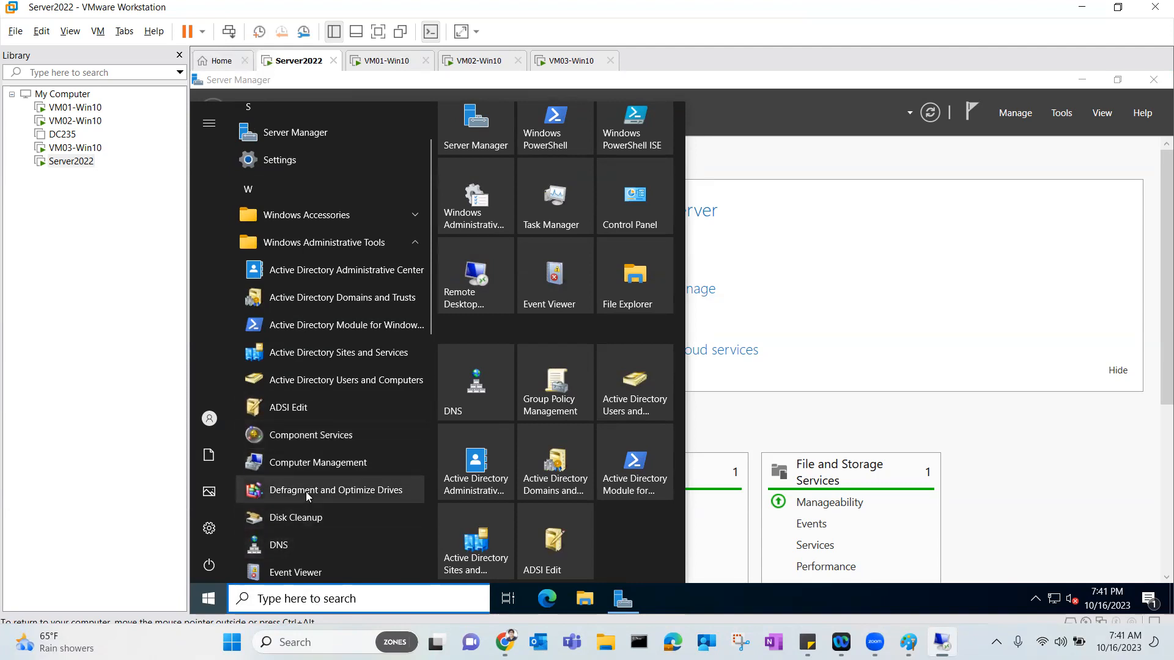
Launch Active Directory Users and Computers from its Start tile.
{"action": "scroll", "coordinate": [306, 491], "scroll_direction": "down", "scroll_amount": 2}
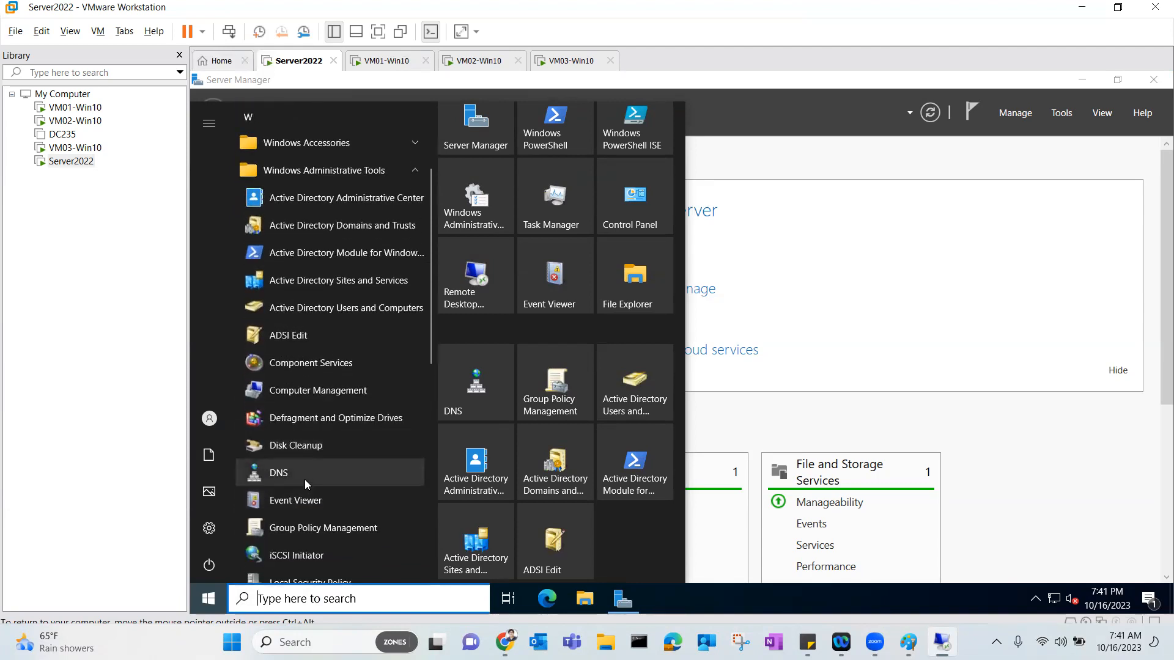
{"action": "scroll", "coordinate": [304, 479], "scroll_direction": "down", "scroll_amount": 2}
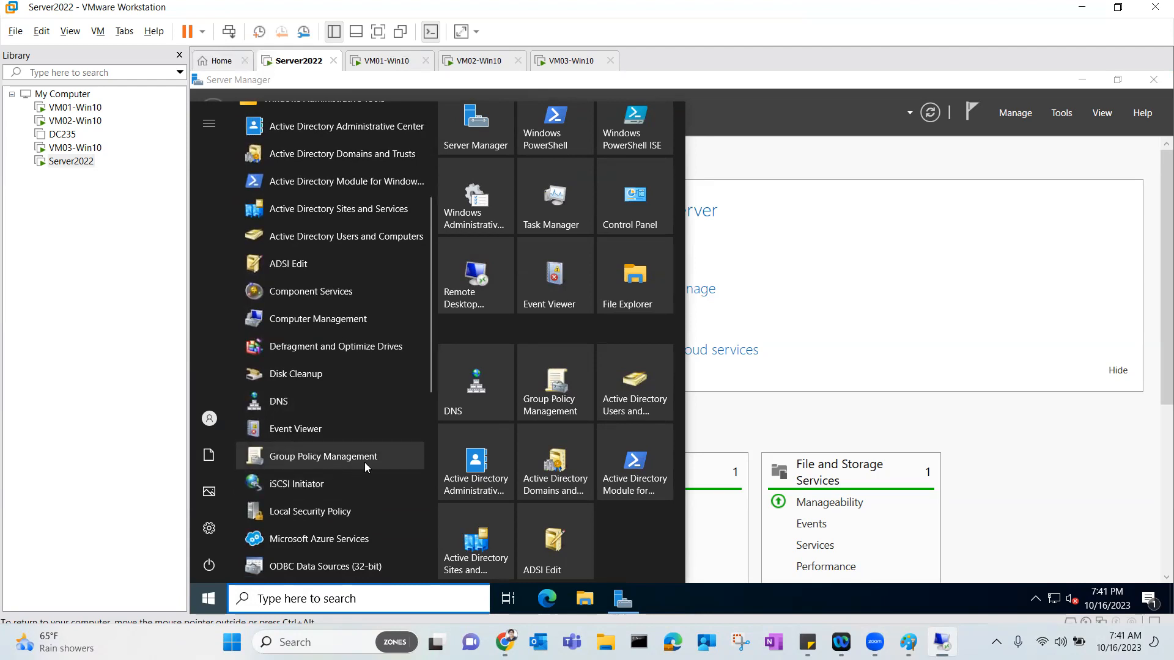
{"action": "scroll", "coordinate": [364, 462], "scroll_direction": "down", "scroll_amount": 5}
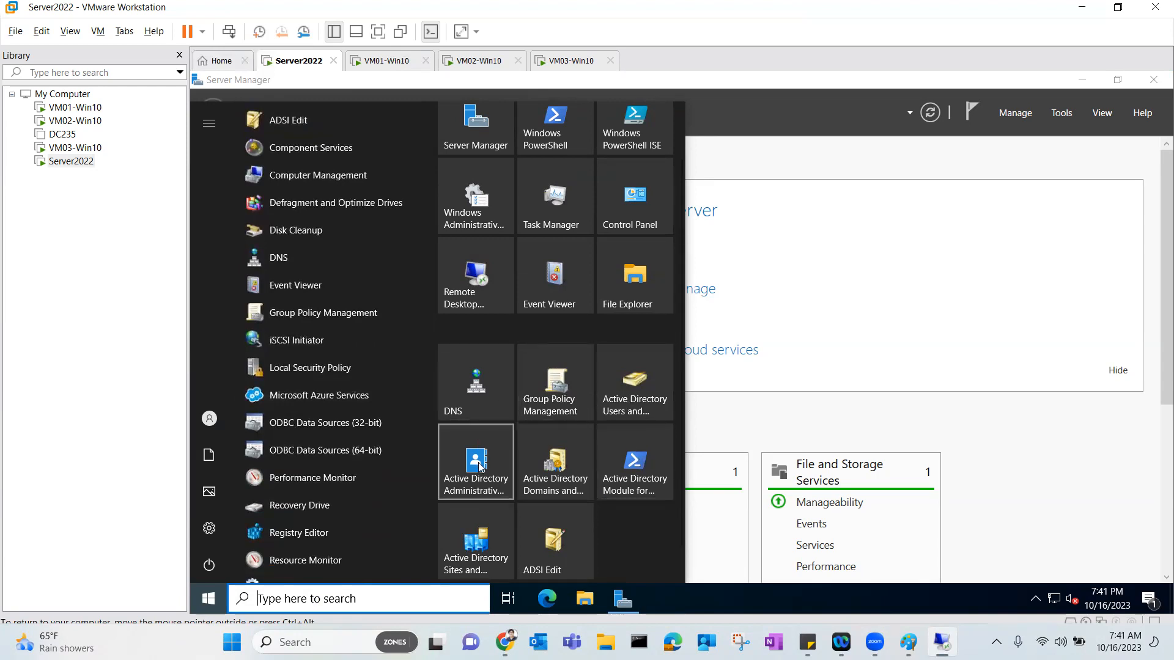
{"action": "left_click", "coordinate": [634, 396]}
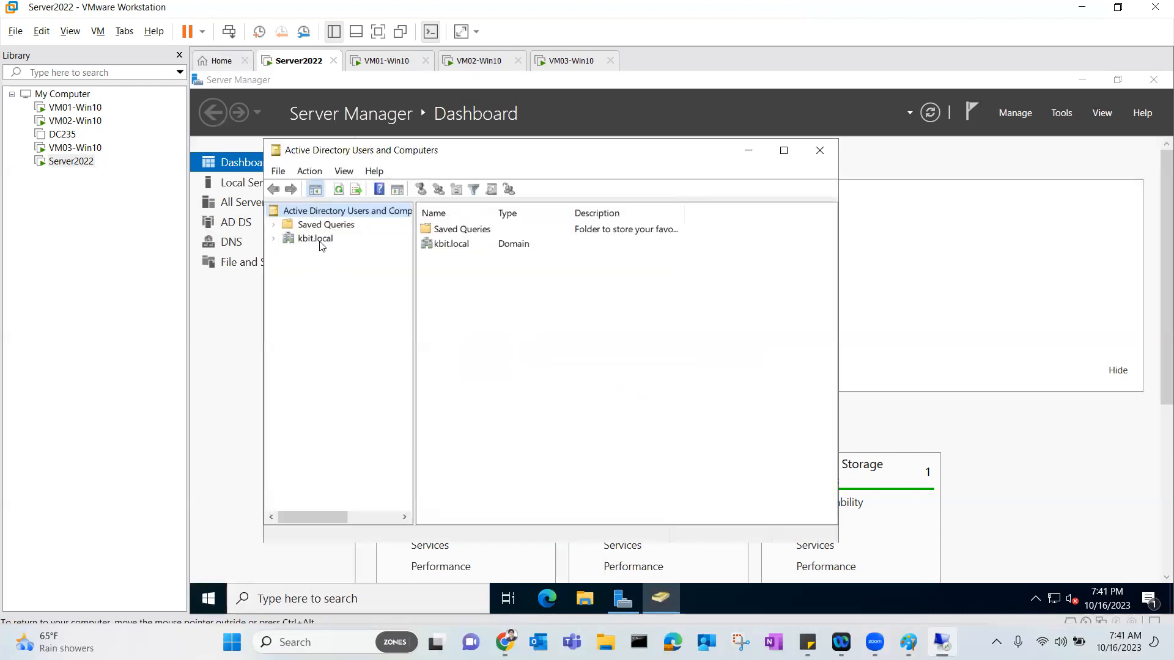
Expand kbit.local and view the computer accounts in the Computers container.
{"action": "left_click", "coordinate": [273, 238]}
{"action": "left_click", "coordinate": [736, 69]}
{"action": "mouse_move", "coordinate": [364, 243]}
{"action": "left_mouse_down"}
{"action": "mouse_move", "coordinate": [418, 272]}
{"action": "mouse_move", "coordinate": [400, 337]}
{"action": "mouse_move", "coordinate": [260, 302]}
{"action": "mouse_move", "coordinate": [273, 237]}
{"action": "mouse_move", "coordinate": [346, 230]}
{"action": "left_mouse_up"}
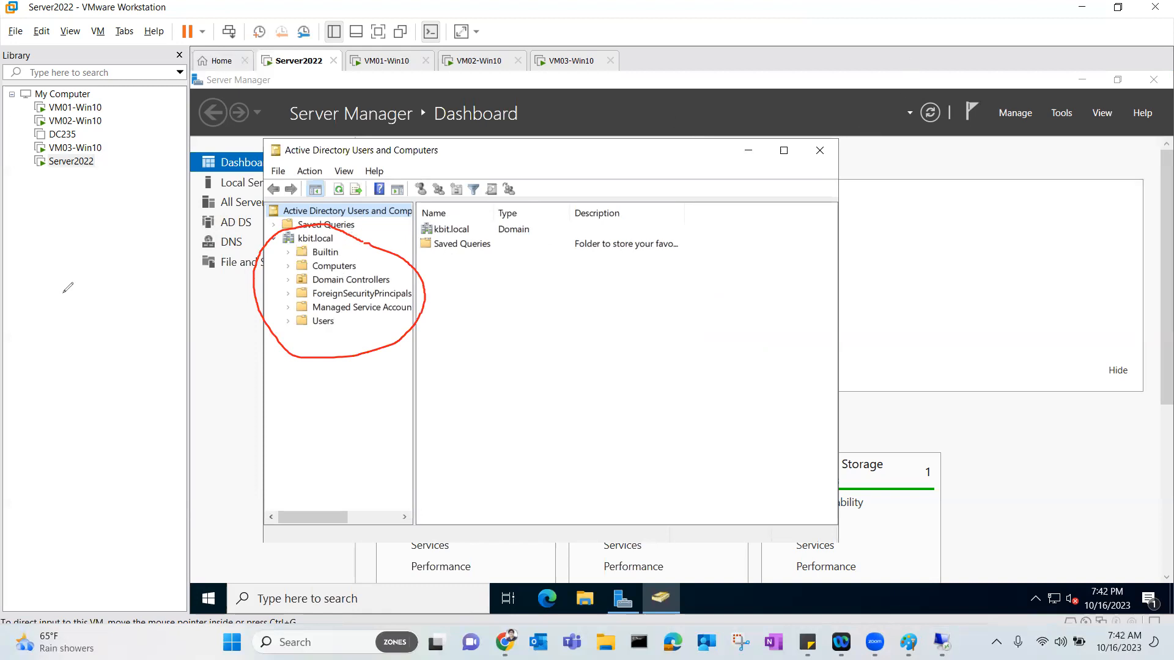
{"action": "left_click", "coordinate": [55, 426]}
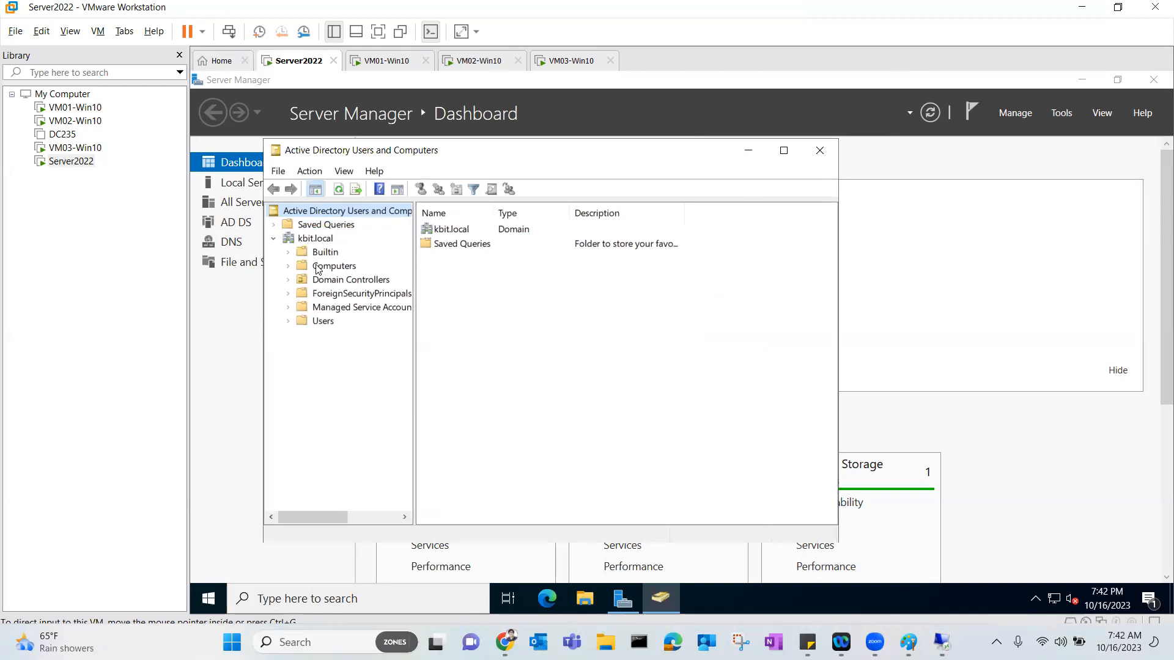
{"action": "left_click", "coordinate": [288, 266]}
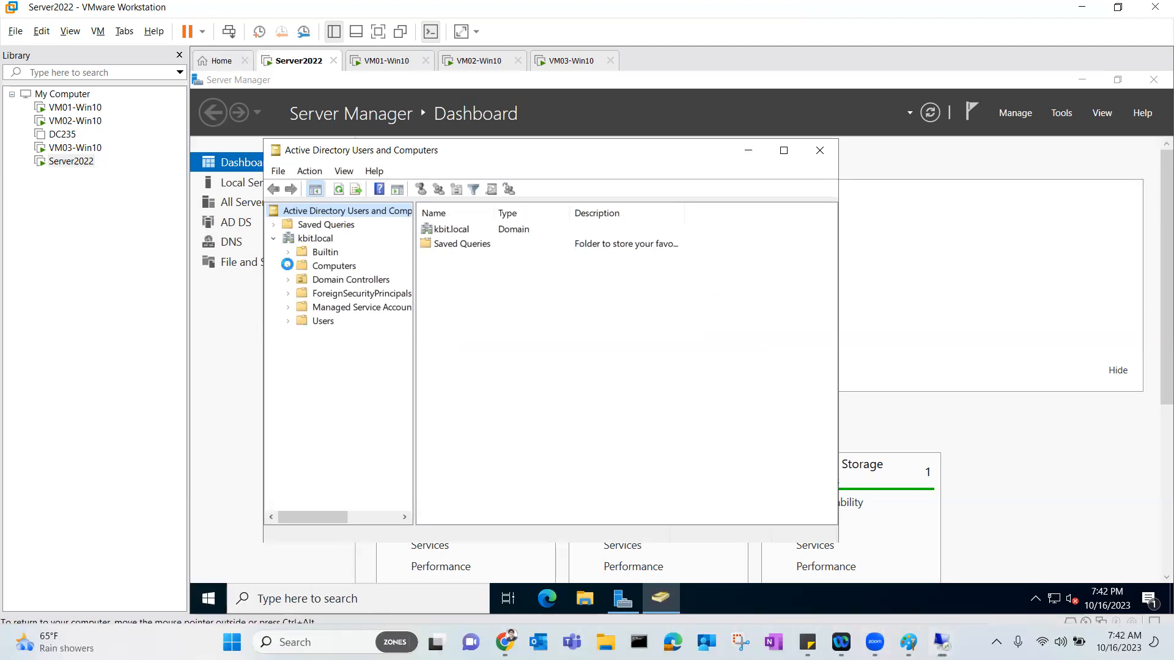
{"action": "left_click", "coordinate": [329, 269]}
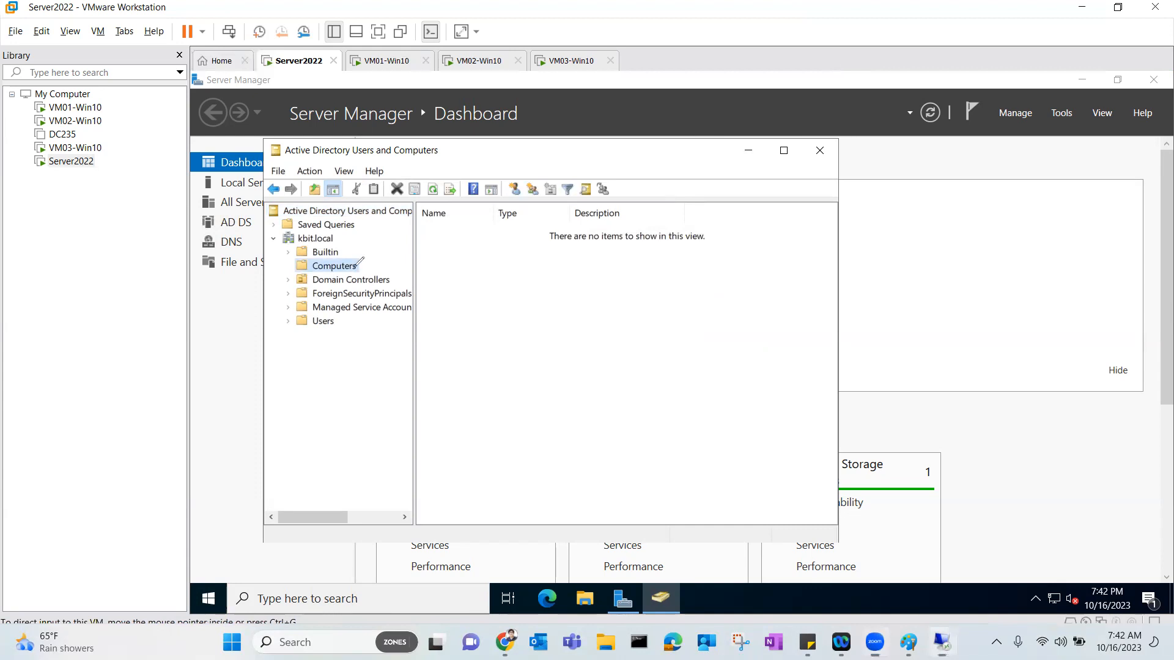
Open the Users container to list kbit.local's user accounts and security groups.
{"action": "mouse_move", "coordinate": [379, 266]}
{"action": "left_mouse_down"}
{"action": "mouse_move", "coordinate": [447, 278]}
{"action": "mouse_move", "coordinate": [442, 291]}
{"action": "left_mouse_up"}
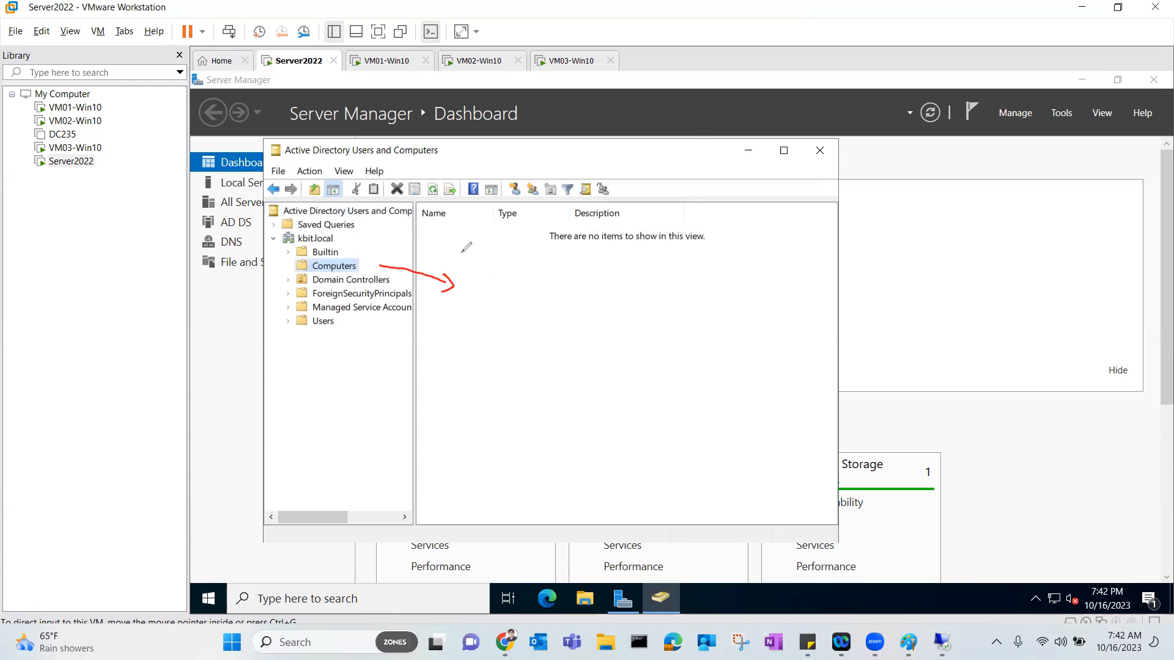
{"action": "mouse_move", "coordinate": [431, 240]}
{"action": "left_mouse_down"}
{"action": "mouse_move", "coordinate": [481, 241]}
{"action": "mouse_move", "coordinate": [501, 288]}
{"action": "left_mouse_up"}
{"action": "left_click", "coordinate": [440, 250]}
{"action": "mouse_move", "coordinate": [434, 310]}
{"action": "left_mouse_down"}
{"action": "mouse_move", "coordinate": [494, 341]}
{"action": "mouse_move", "coordinate": [483, 372]}
{"action": "left_mouse_up"}
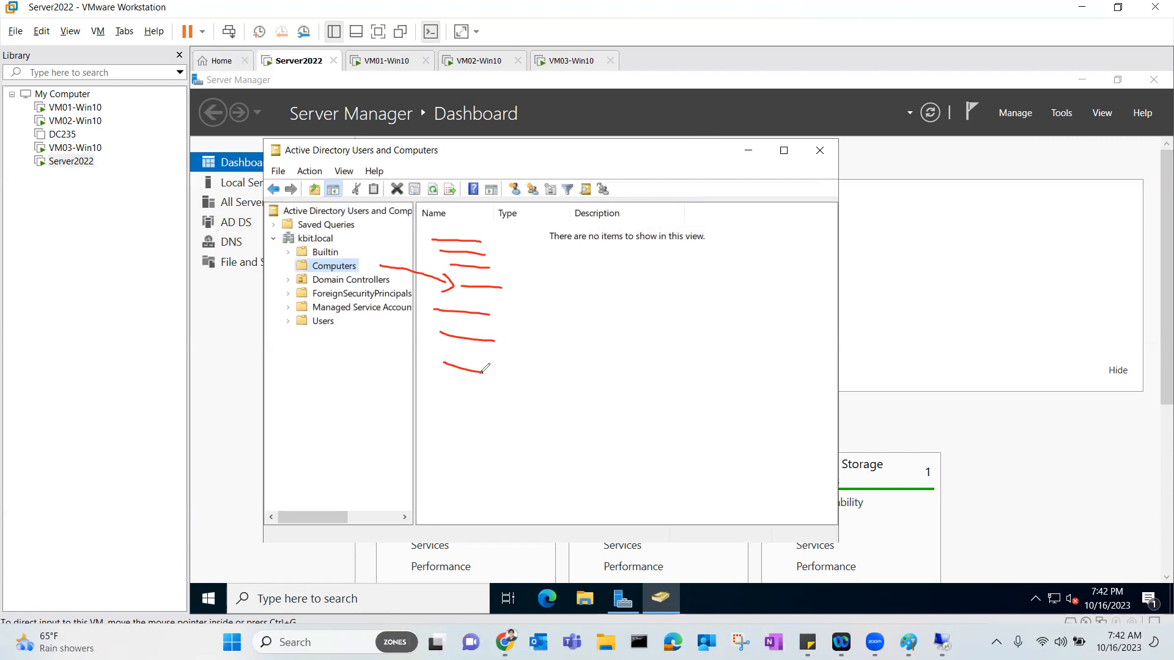
{"action": "mouse_move", "coordinate": [426, 235]}
{"action": "left_mouse_down"}
{"action": "mouse_move", "coordinate": [429, 341]}
{"action": "mouse_move", "coordinate": [527, 427]}
{"action": "mouse_move", "coordinate": [553, 225]}
{"action": "mouse_move", "coordinate": [526, 207]}
{"action": "left_mouse_up"}
{"action": "left_click_drag", "start_coordinate": [429, 194], "coordinate": [404, 214]}
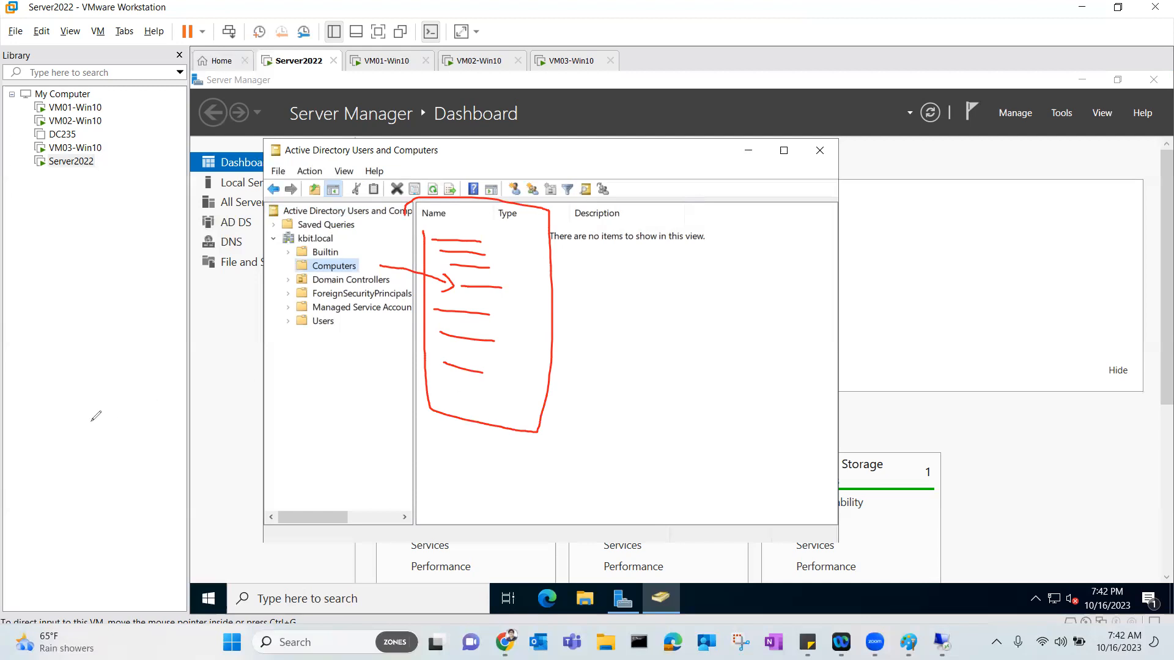
{"action": "key", "text": "e"}
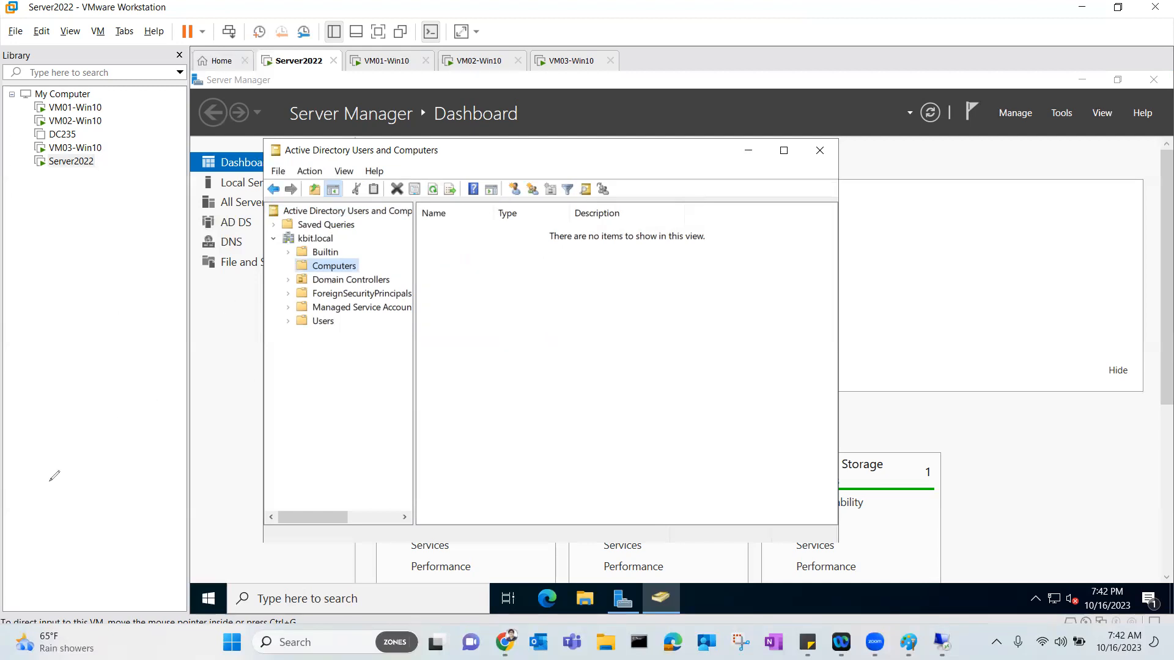
{"action": "left_click", "coordinate": [319, 323]}
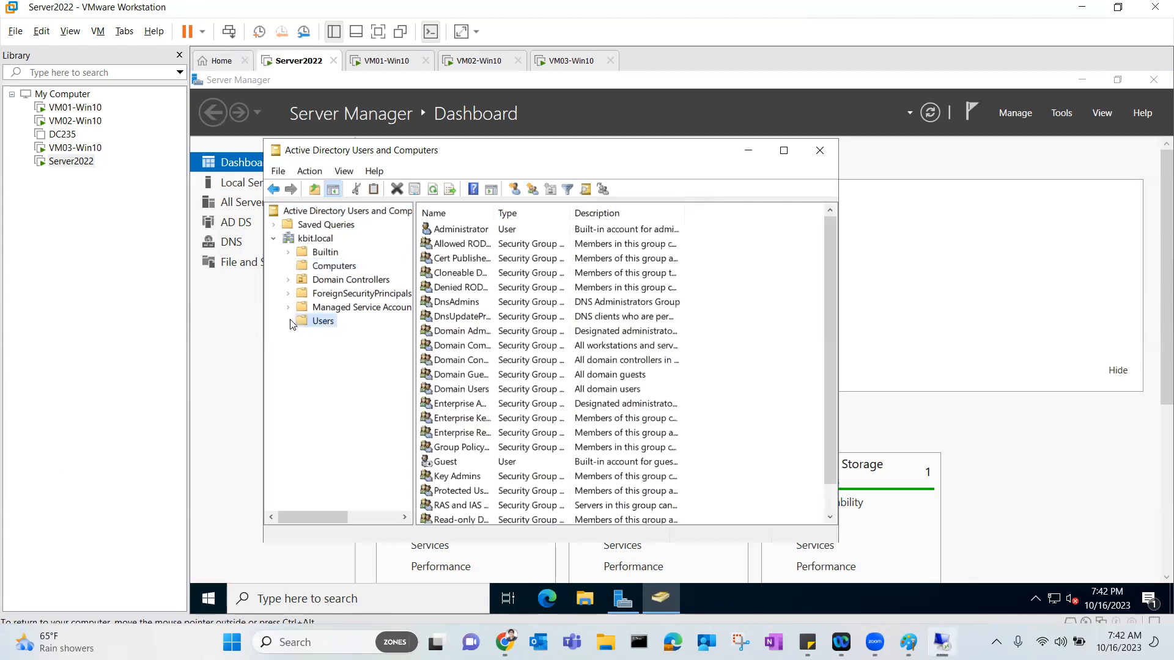
Maximize the console, widen the Name column and sort names ascending with Administrator first.
{"action": "left_click", "coordinate": [783, 151]}
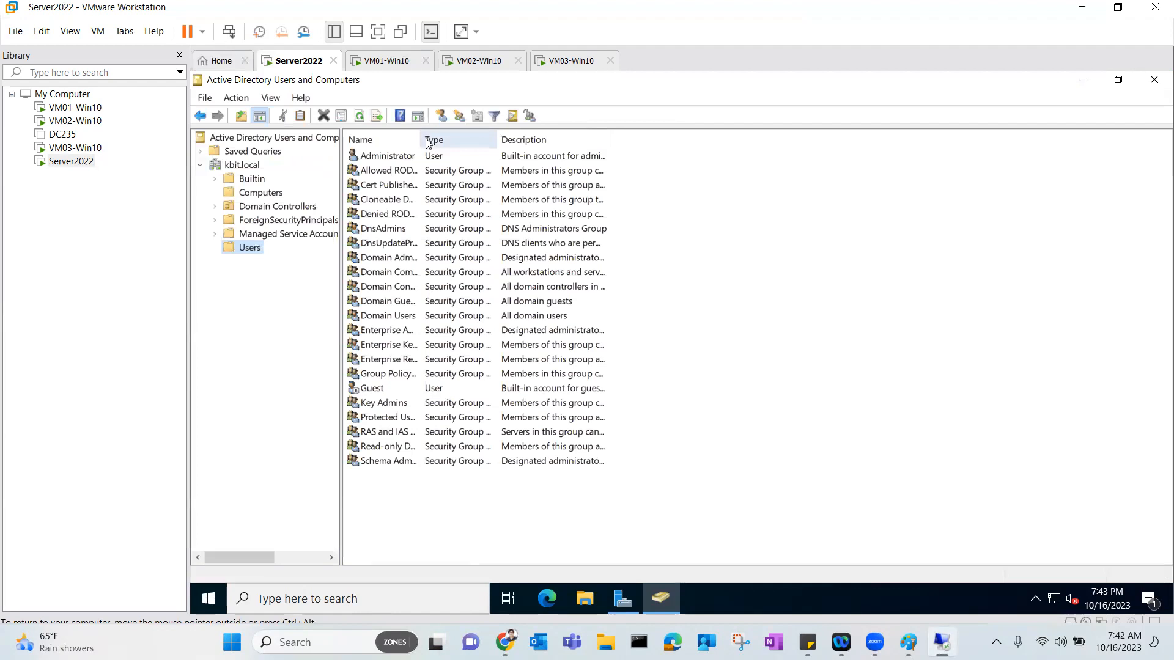
{"action": "left_click_drag", "start_coordinate": [420, 133], "coordinate": [499, 134]}
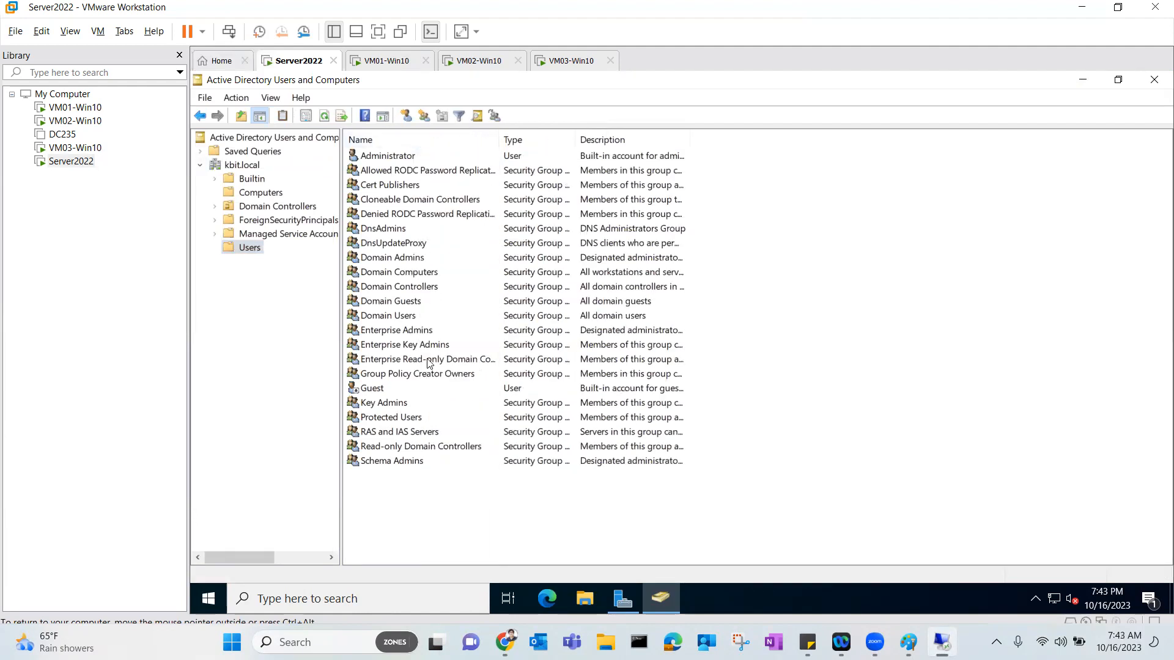
{"action": "left_click", "coordinate": [502, 141]}
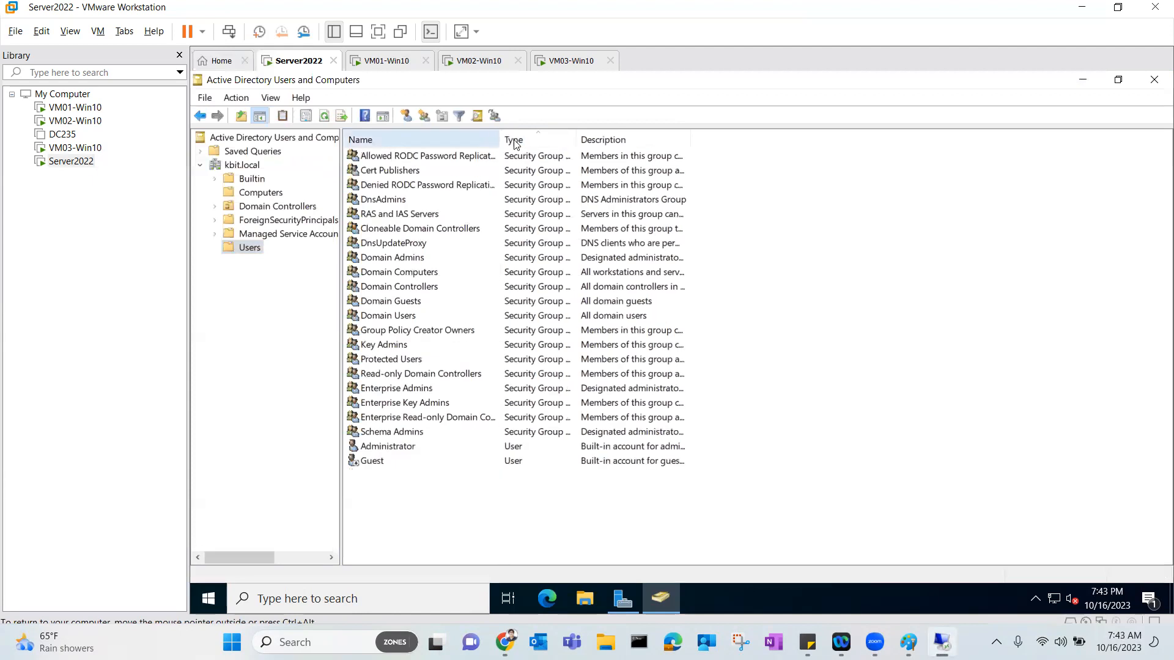
{"action": "left_click", "coordinate": [513, 140]}
{"action": "left_click", "coordinate": [472, 139]}
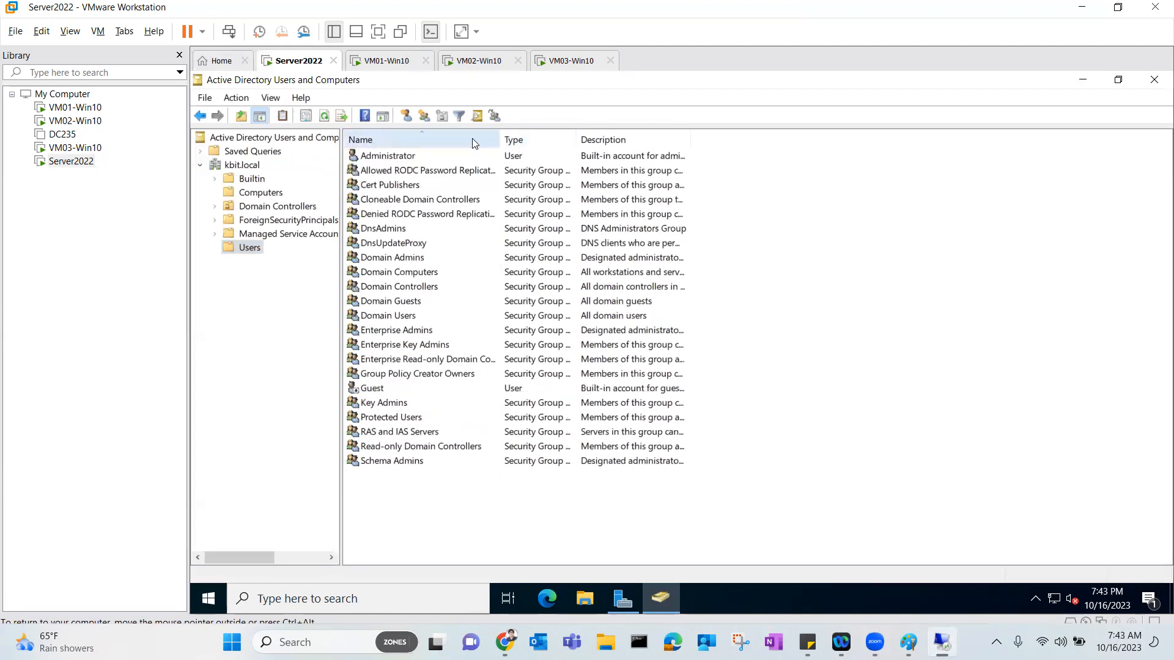
{"action": "left_click", "coordinate": [472, 139]}
{"action": "left_click", "coordinate": [472, 140]}
{"action": "left_click_drag", "start_coordinate": [503, 139], "coordinate": [524, 140]}
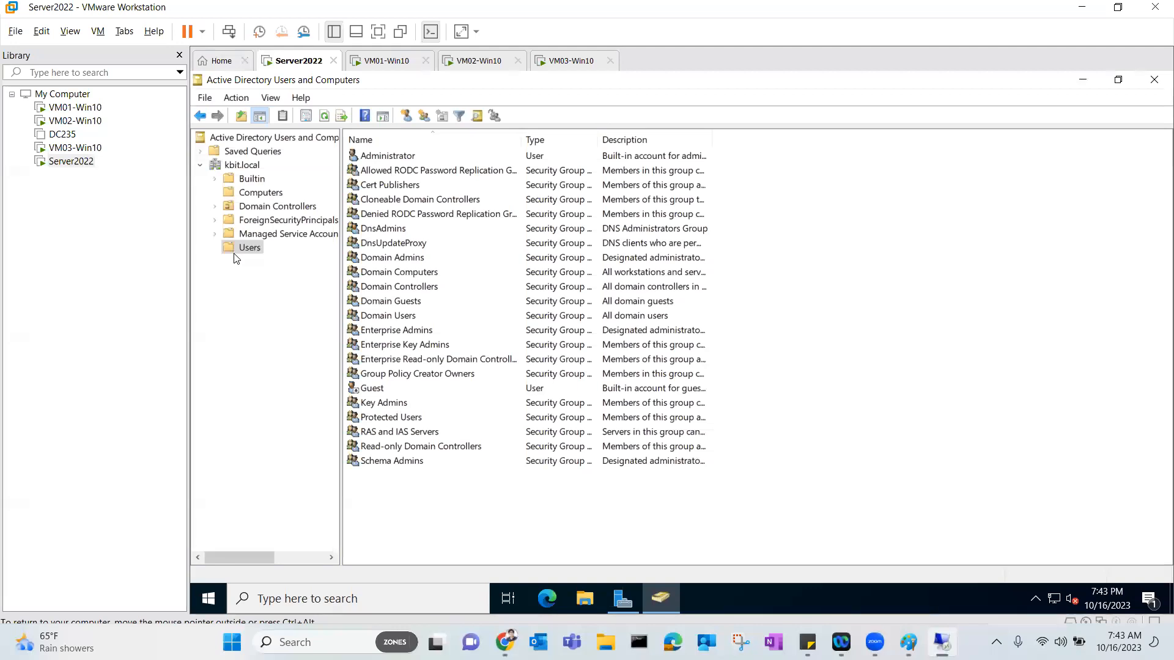
Browse Builtin, Computers, Domain Controllers, ForeignSecurityPrincipals and Managed Service Accounts, ending on kbit.local.
{"action": "left_click", "coordinate": [251, 182]}
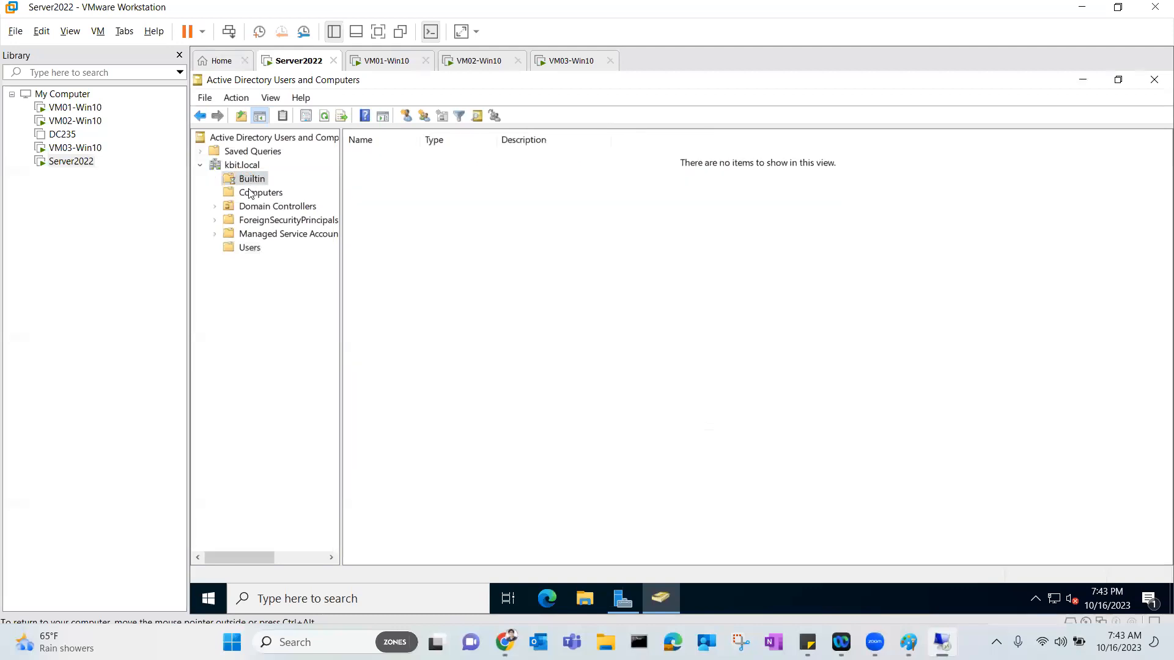
{"action": "left_click", "coordinate": [253, 193]}
{"action": "left_click", "coordinate": [269, 207]}
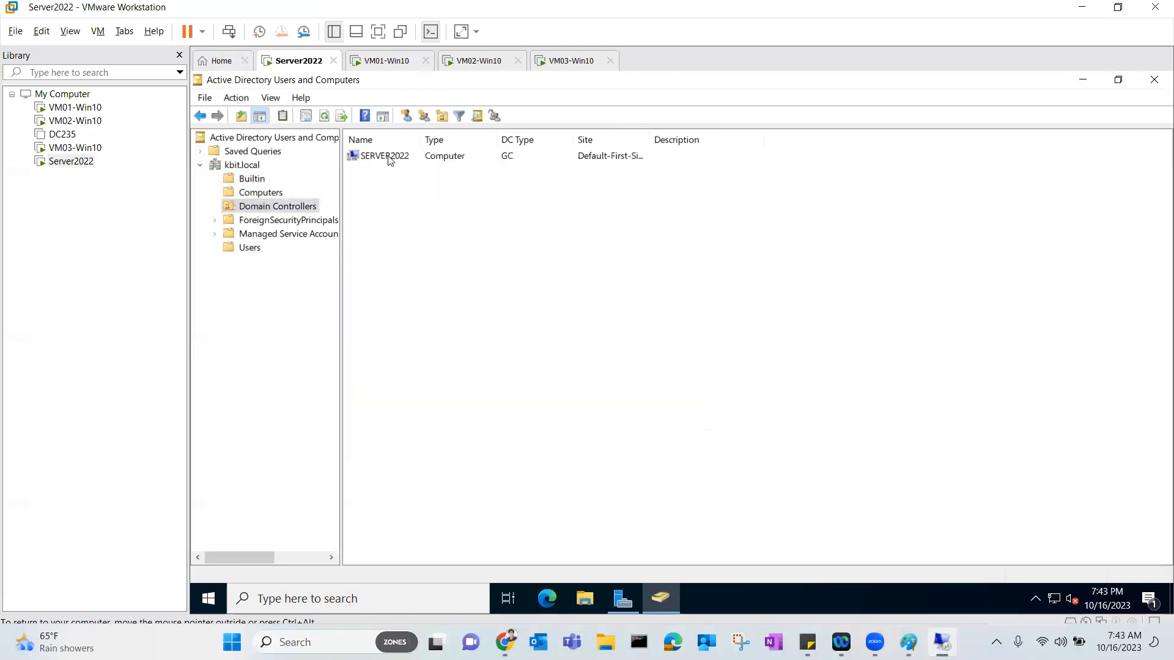
{"action": "left_click", "coordinate": [258, 220]}
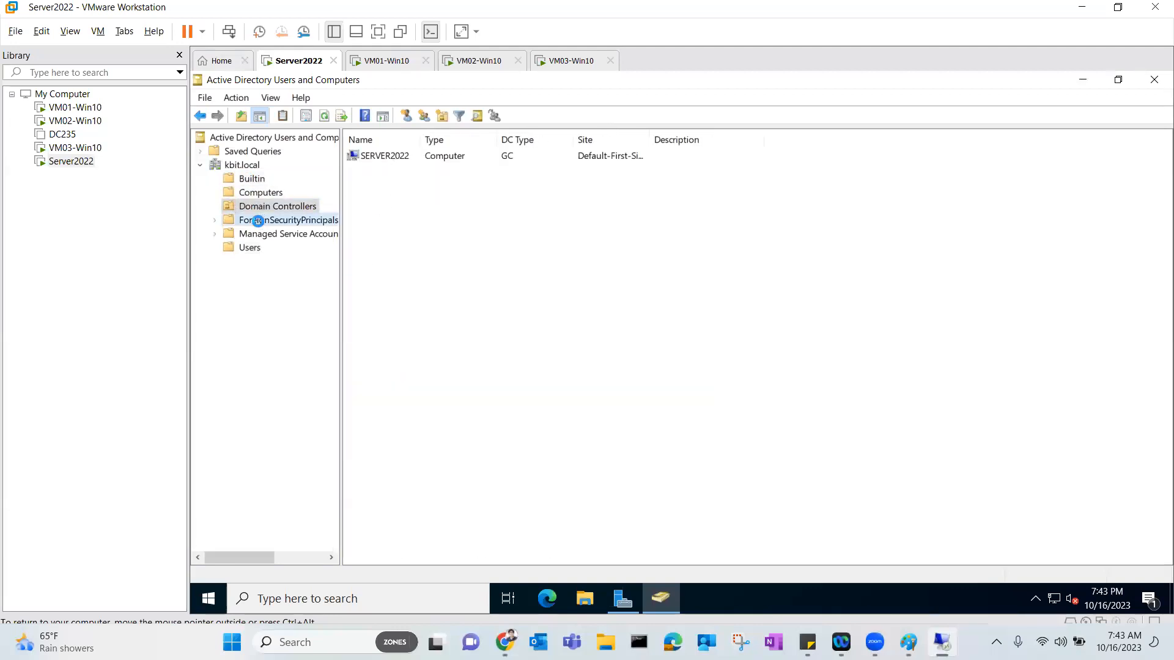
{"action": "left_click", "coordinate": [291, 237]}
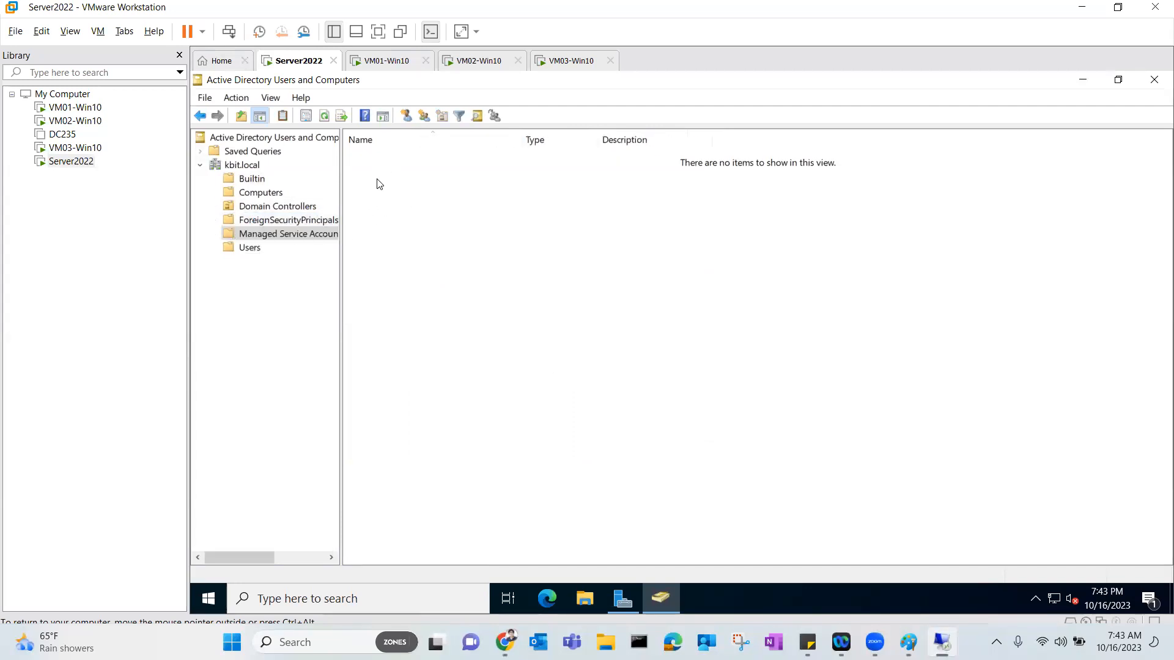
{"action": "left_click", "coordinate": [251, 183]}
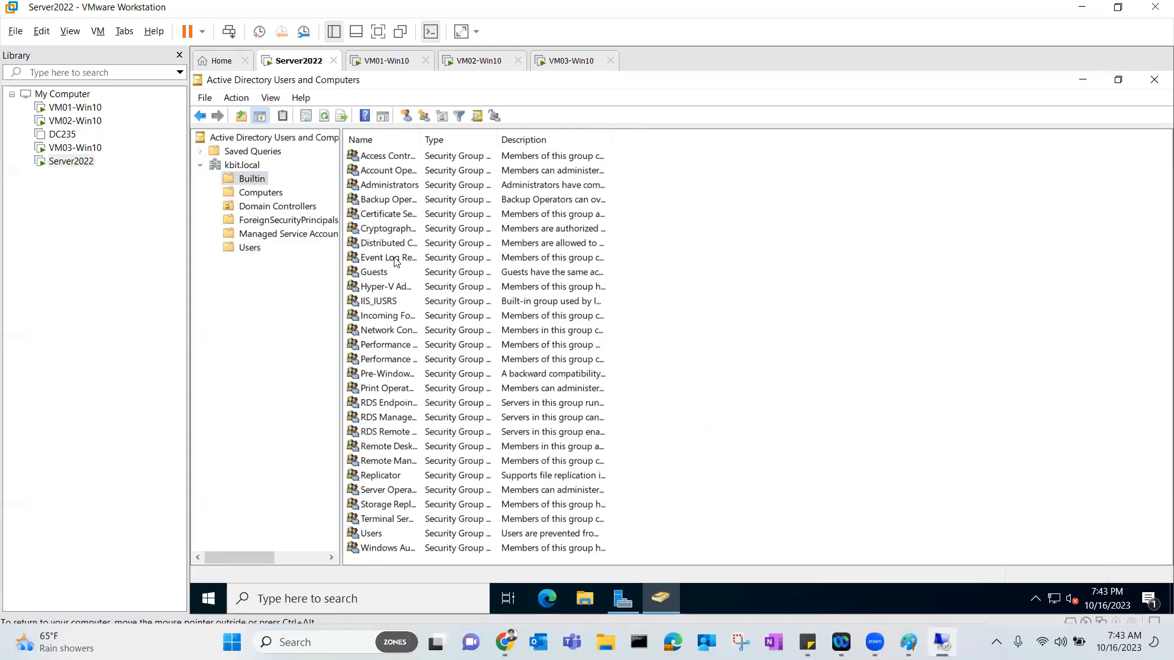
{"action": "left_click_drag", "start_coordinate": [421, 140], "coordinate": [480, 140]}
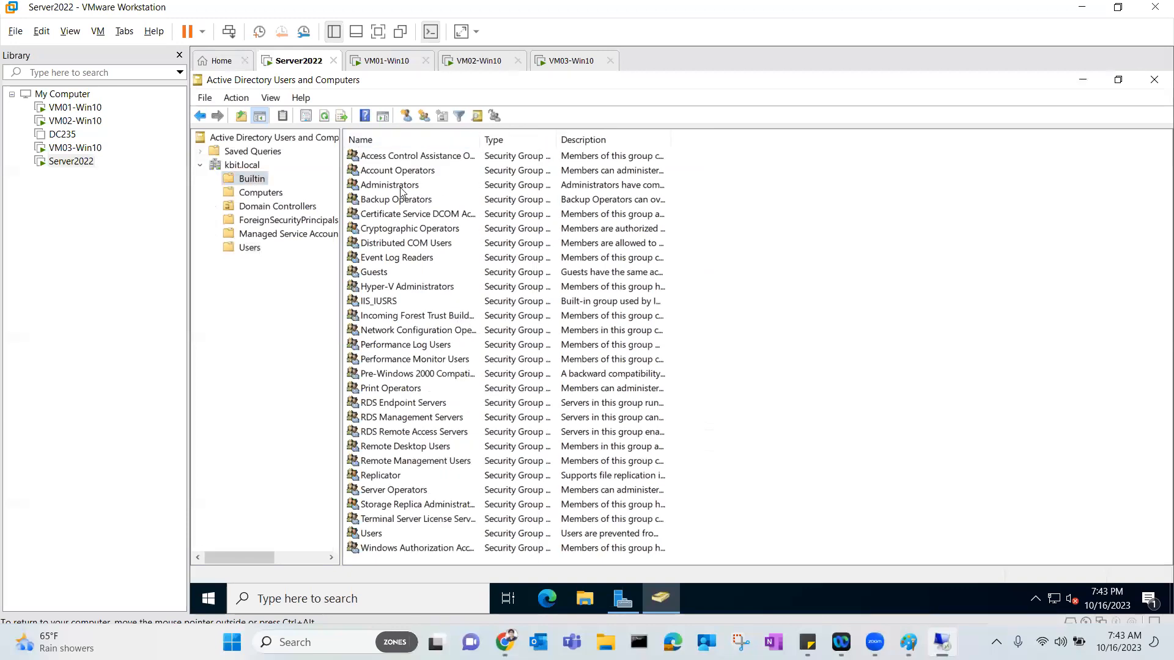
{"action": "left_click", "coordinate": [245, 166]}
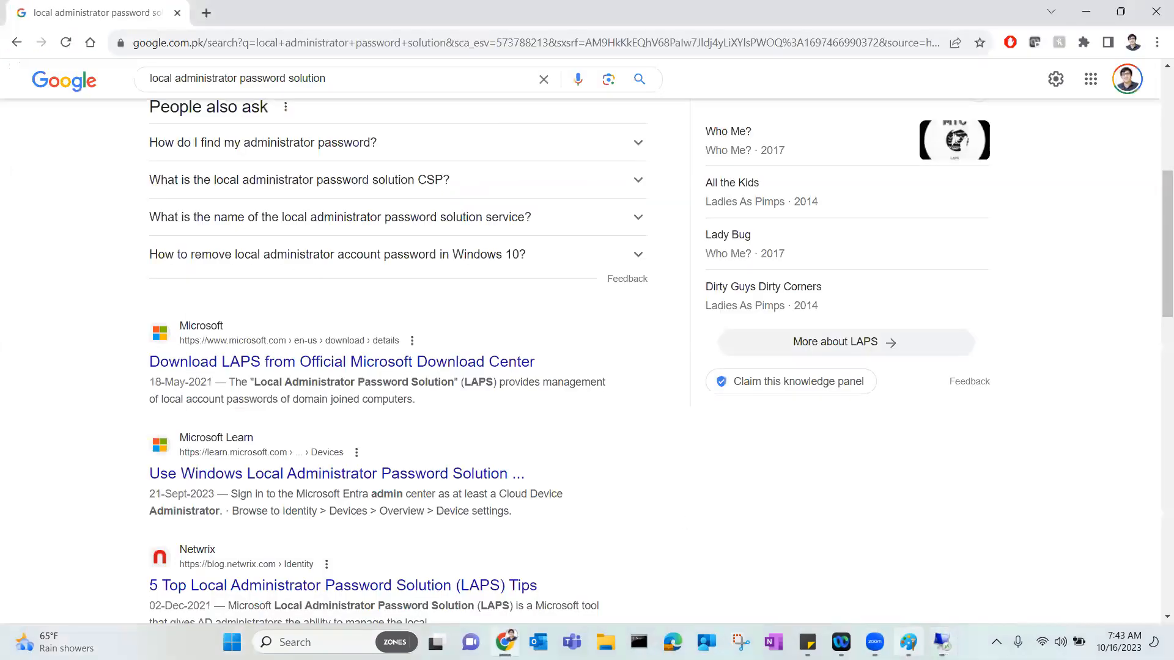
Finish the 100 machines label, draft a Step03 'join a client machine to domain' line, then undo it.
{"action": "left_click", "coordinate": [907, 642]}
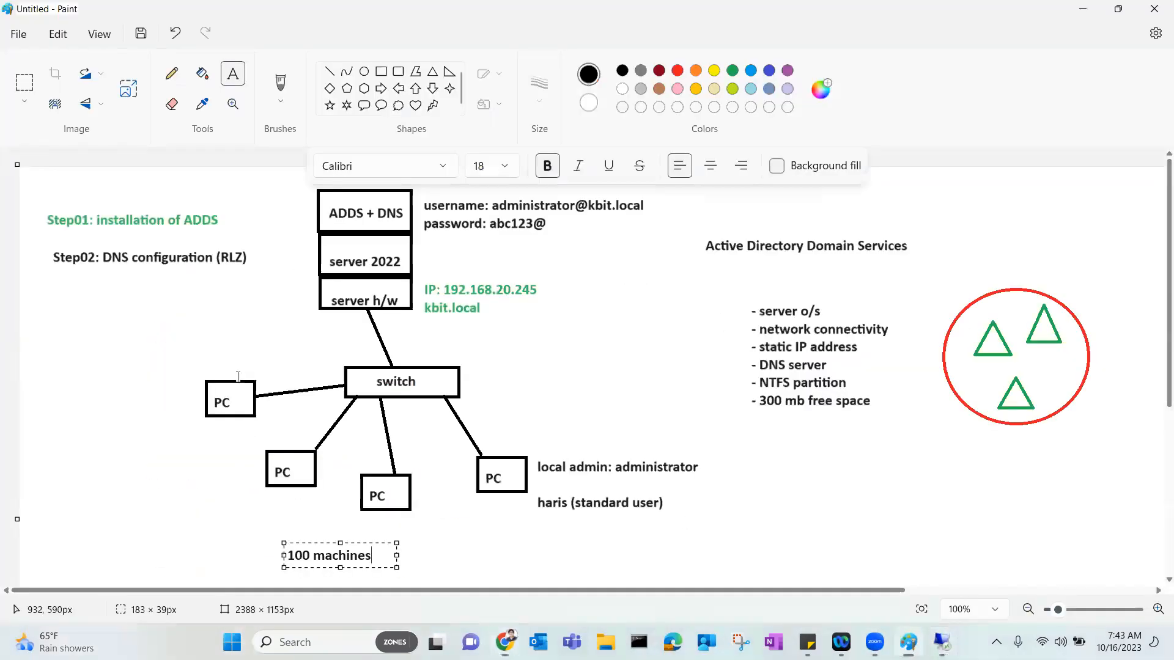
{"action": "left_click", "coordinate": [54, 289]}
{"action": "left_click", "coordinate": [55, 295]}
{"action": "type", "text": "Ste"}
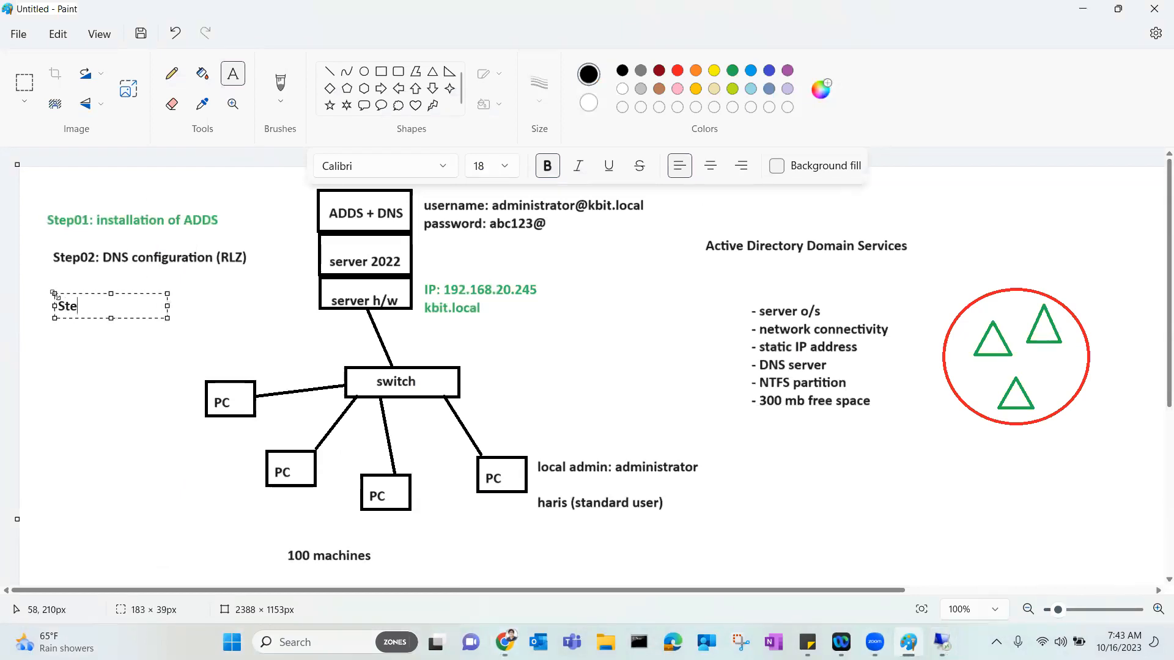
{"action": "type", "text": "p03: How to mak"}
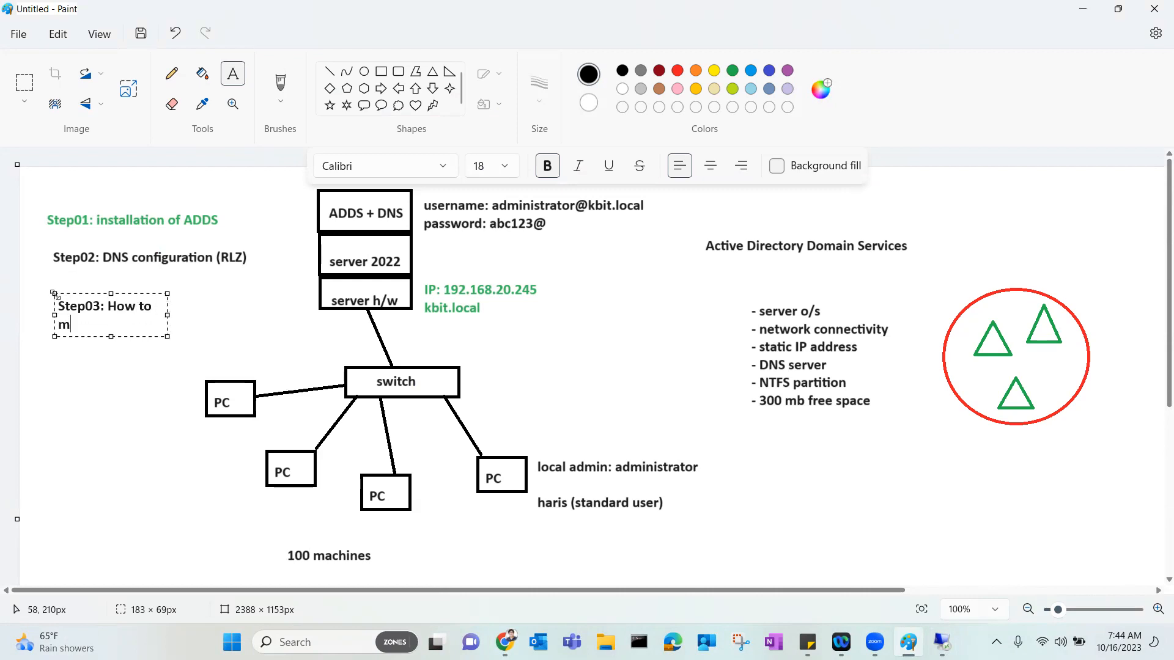
{"action": "key", "text": "BackSpace"}
{"action": "key", "text": "BackSpace"}
{"action": "key", "text": "BackSpace"}
{"action": "type", "text": "join a client machine to "}
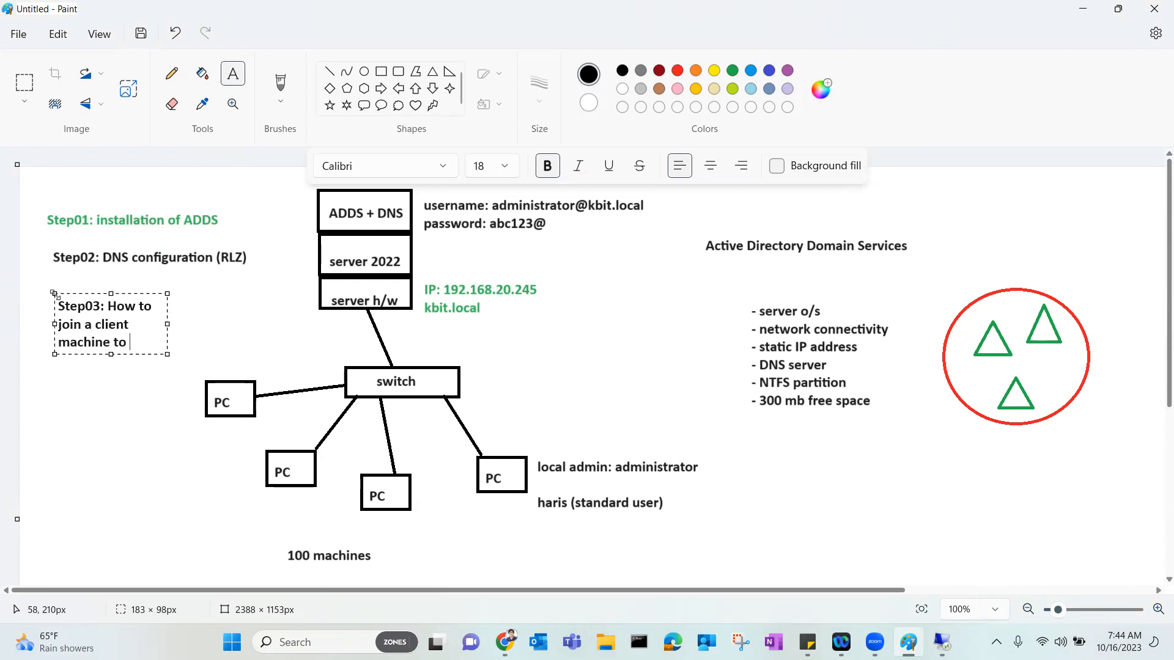
{"action": "type", "text": "domain"}
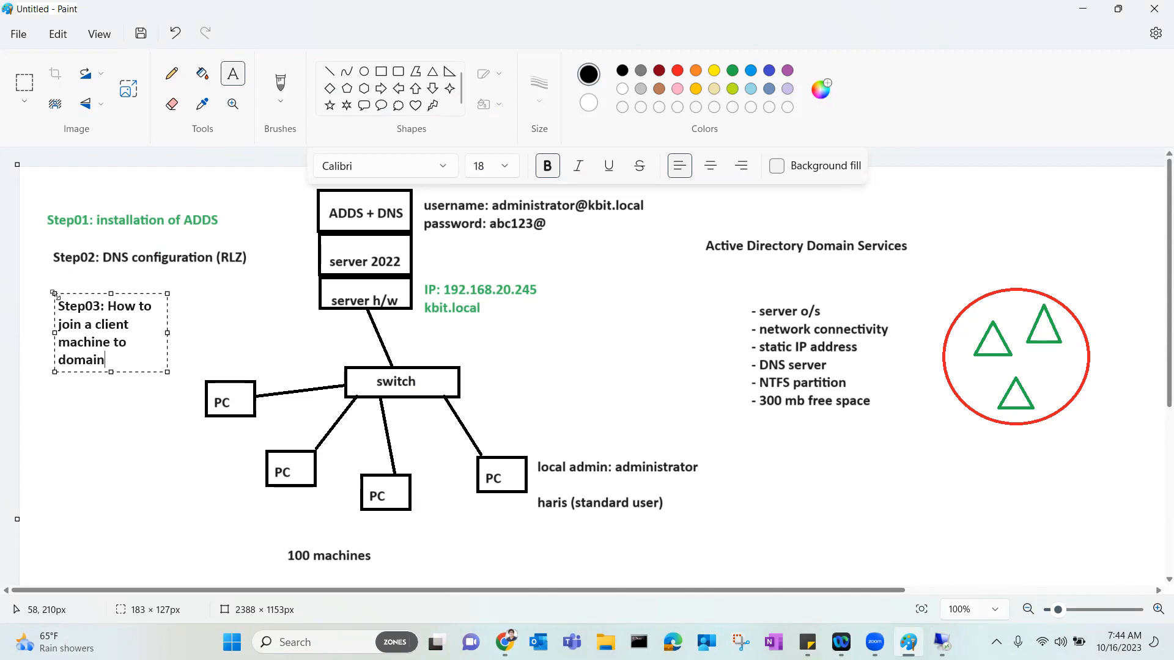
{"action": "left_click_drag", "start_coordinate": [168, 371], "coordinate": [398, 444]}
{"action": "left_click", "coordinate": [293, 294]}
{"action": "left_click_drag", "start_coordinate": [293, 294], "coordinate": [260, 320]}
{"action": "left_click", "coordinate": [224, 319]}
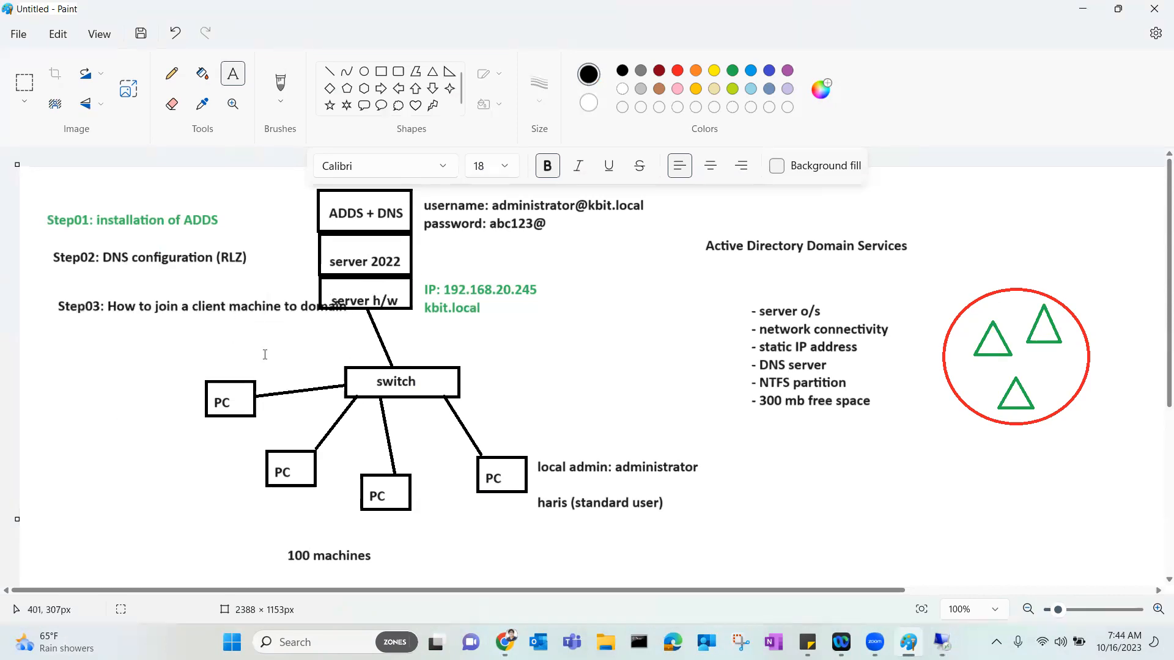
{"action": "key", "text": "ctrl+z"}
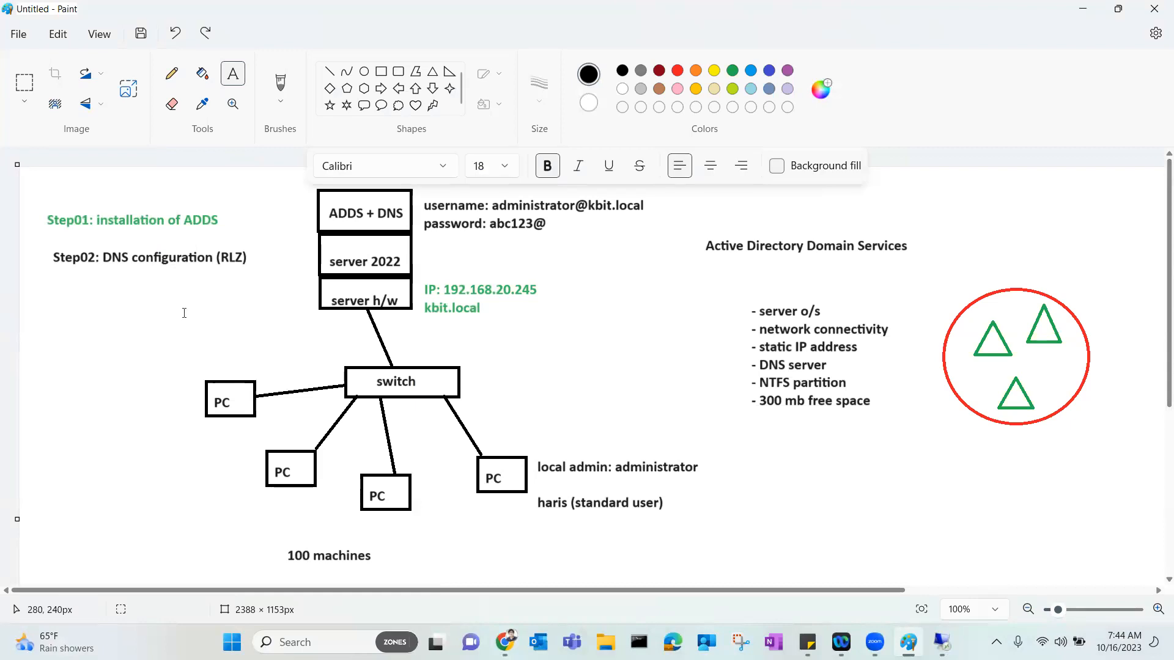
Add the red heading 'Step03: How to add client machine to domain' below Step02, then open VM01-Win10.
{"action": "left_click", "coordinate": [44, 295]}
{"action": "type", "text": "Step03: "}
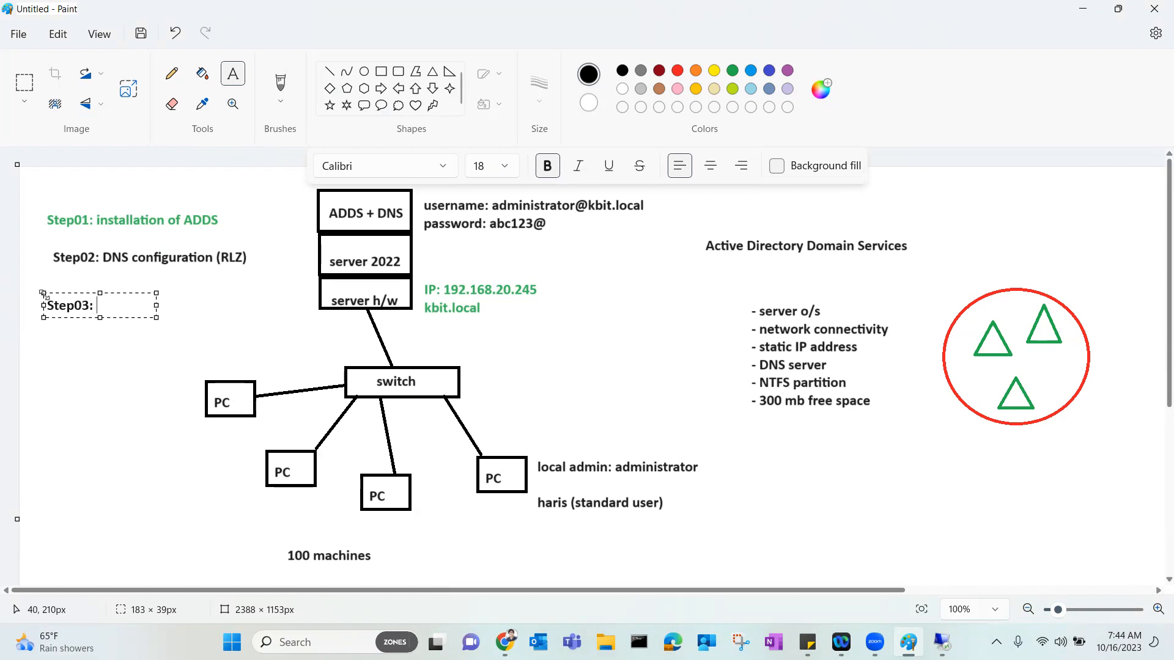
{"action": "type", "text": "How to join"}
{"action": "type", "text": "domain"}
{"action": "key", "text": "BackSpace"}
{"action": "key", "text": "BackSpace"}
{"action": "key", "text": "BackSpace"}
{"action": "key", "text": "BackSpace"}
{"action": "key", "text": "BackSpace"}
{"action": "key", "text": "BackSpace"}
{"action": "key", "text": "BackSpace"}
{"action": "key", "text": "BackSpace"}
{"action": "key", "text": "BackSpace"}
{"action": "key", "text": "BackSpace"}
{"action": "key", "text": "BackSpace"}
{"action": "type", "text": "add client machine to domain"}
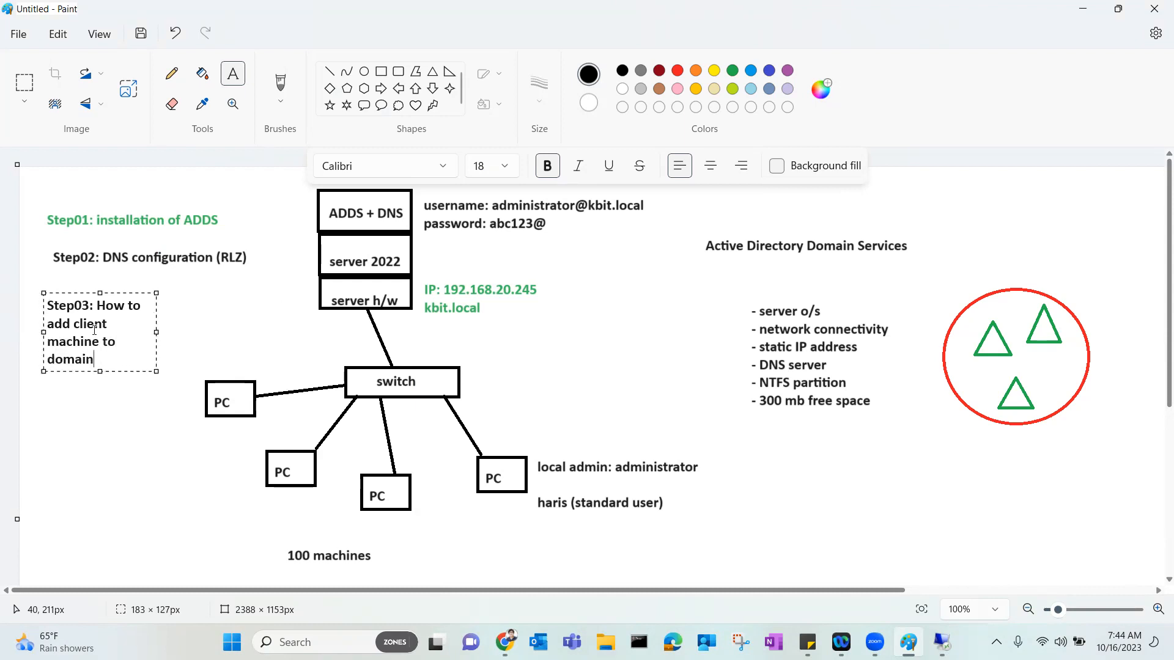
{"action": "left_click_drag", "start_coordinate": [157, 293], "coordinate": [391, 324]}
{"action": "key", "text": "ctrl+a"}
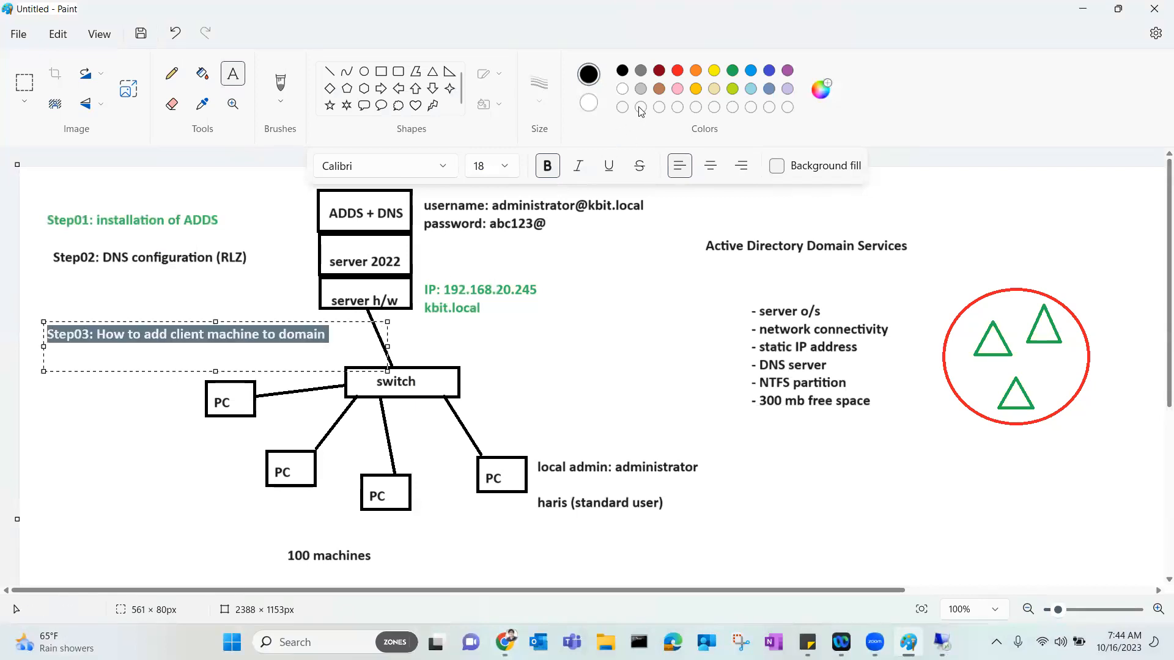
{"action": "left_click", "coordinate": [677, 70]}
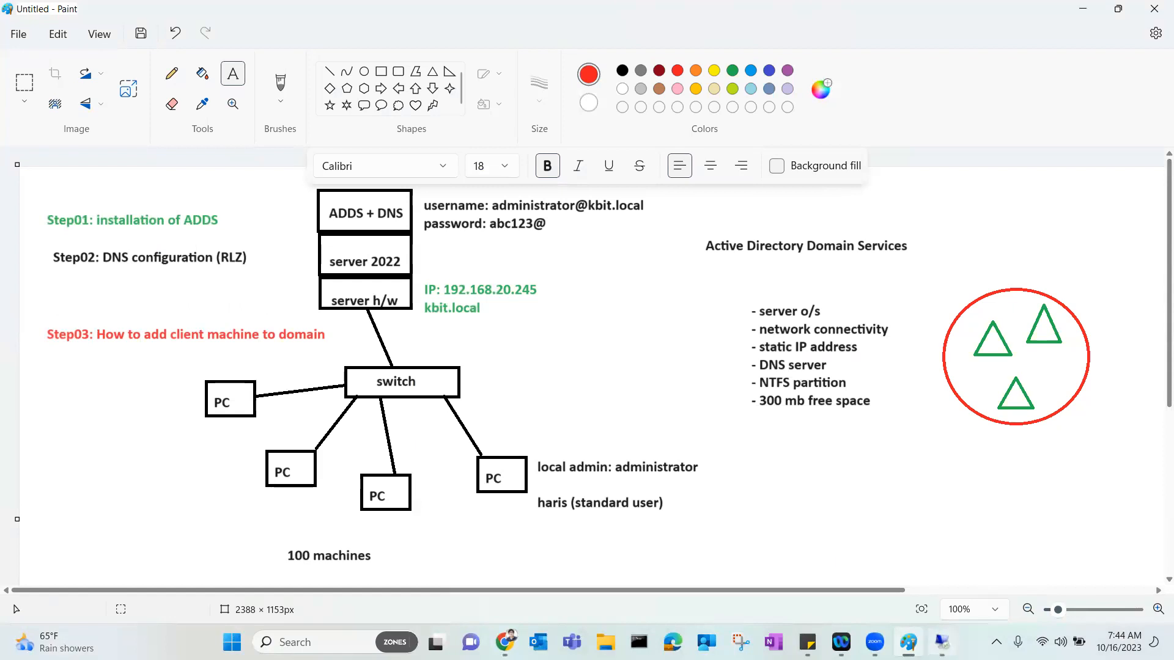
{"action": "left_click", "coordinate": [941, 642]}
{"action": "left_click", "coordinate": [384, 62]}
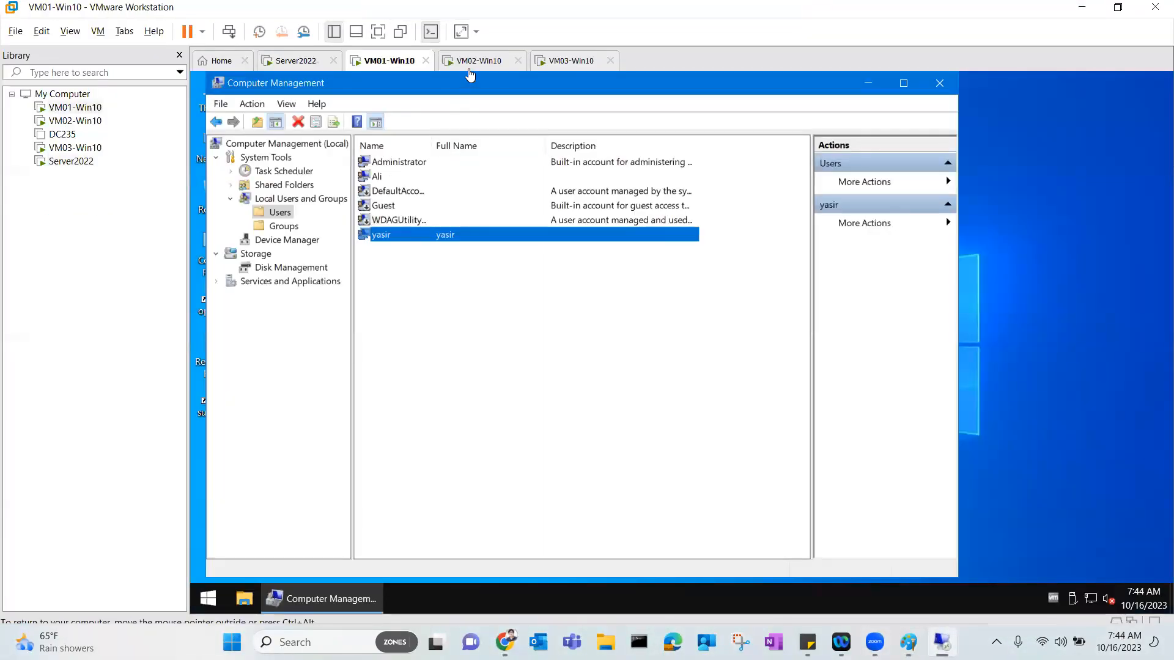
Sign in to VM03-Win10 as Administrator, then bring up VM02-Win10's network tray options.
{"action": "left_click", "coordinate": [479, 61]}
{"action": "left_click", "coordinate": [515, 163]}
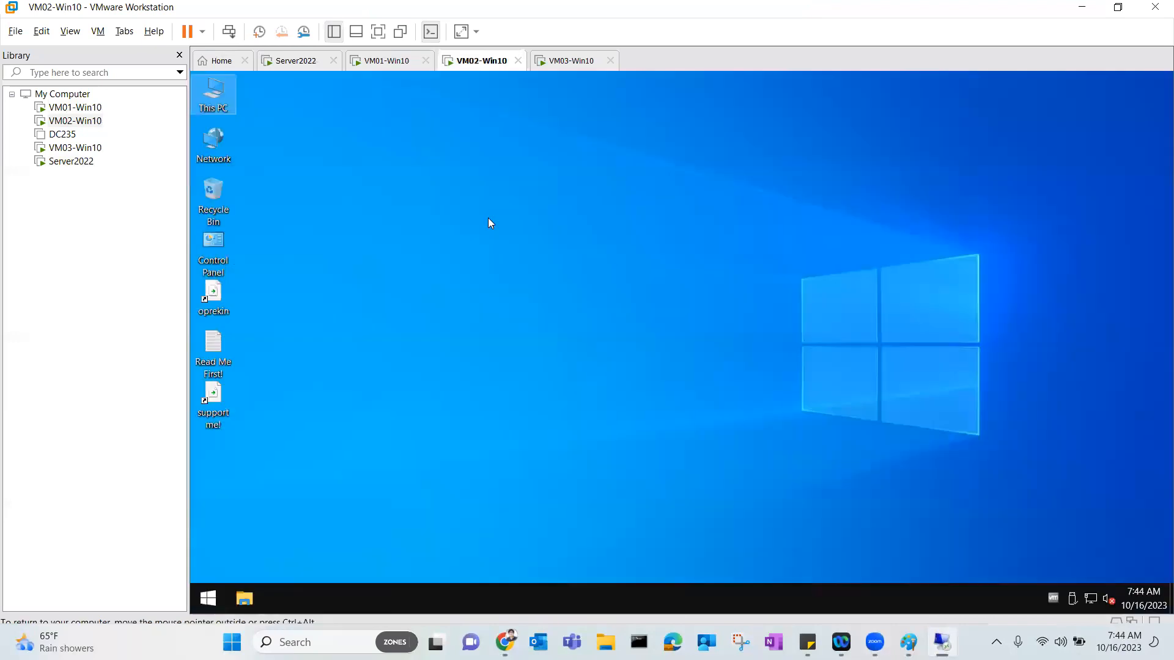
{"action": "left_click", "coordinate": [555, 61]}
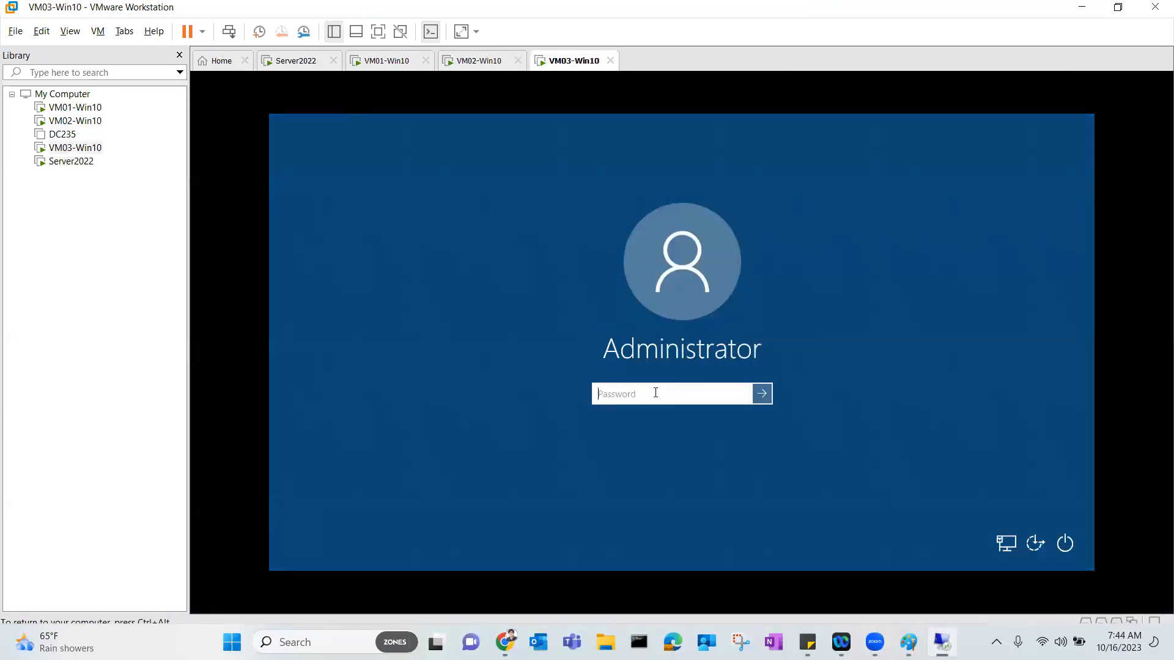
{"action": "type", "text": "•••••••"}
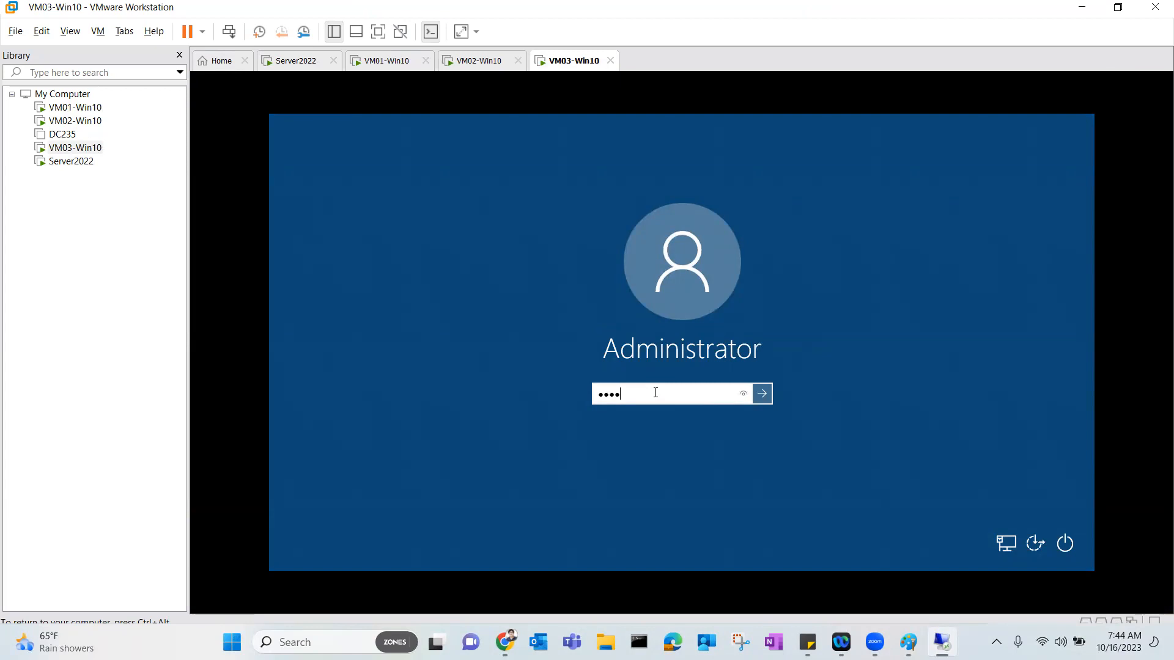
{"action": "key", "text": "Return"}
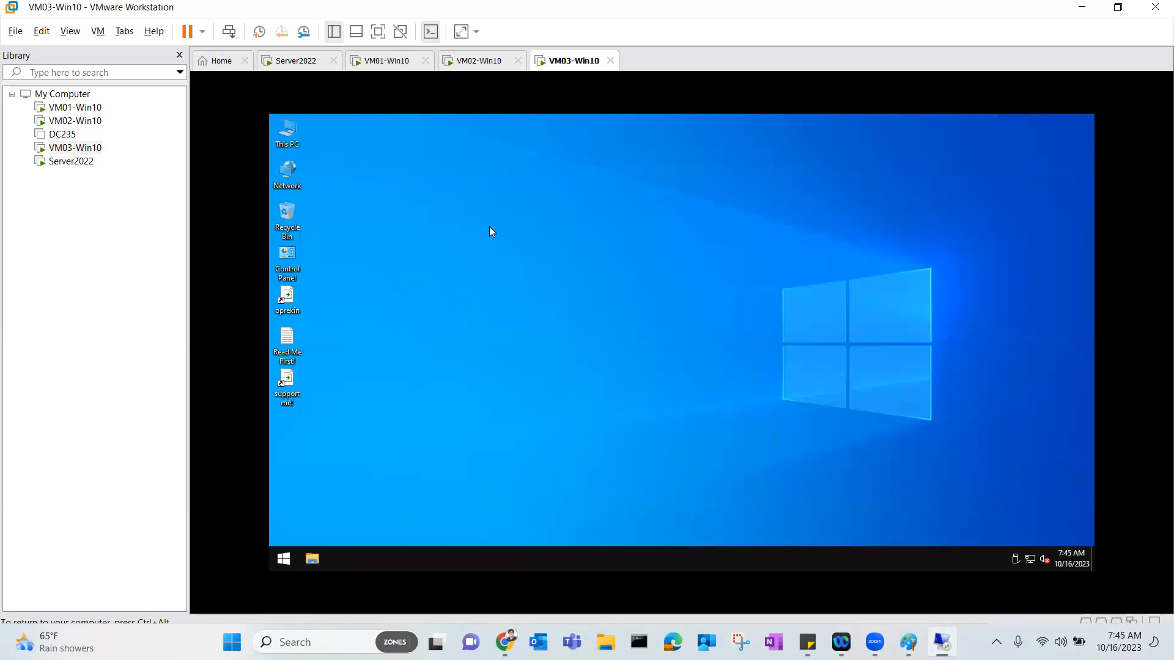
{"action": "left_click", "coordinate": [467, 62]}
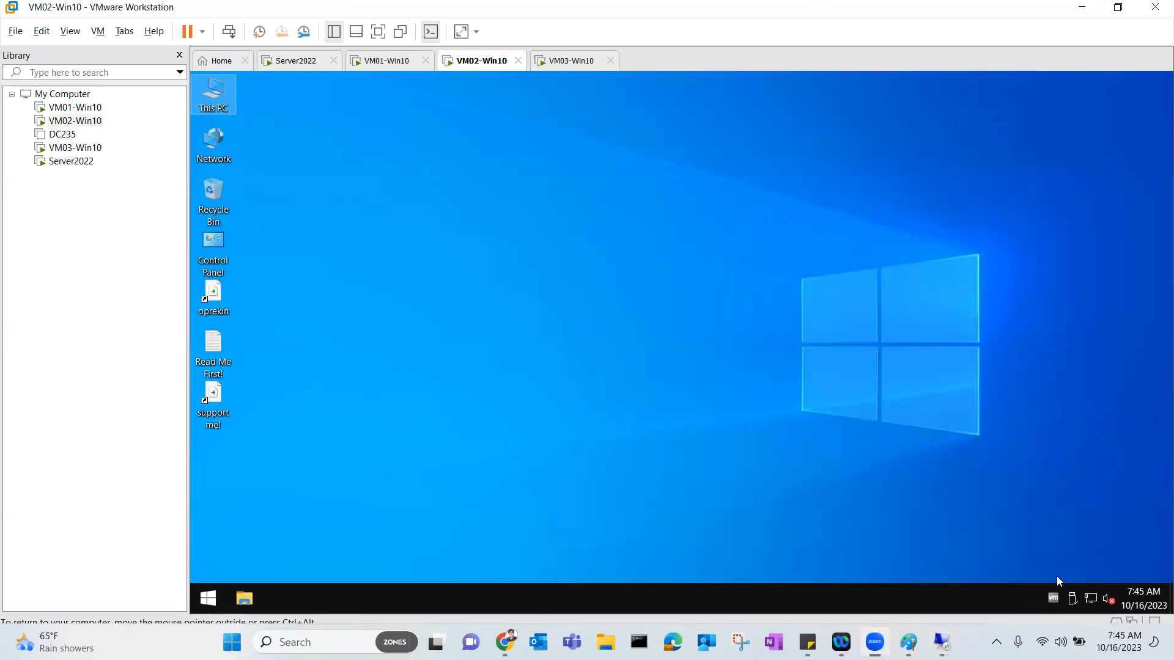
{"action": "right_click", "coordinate": [1090, 600]}
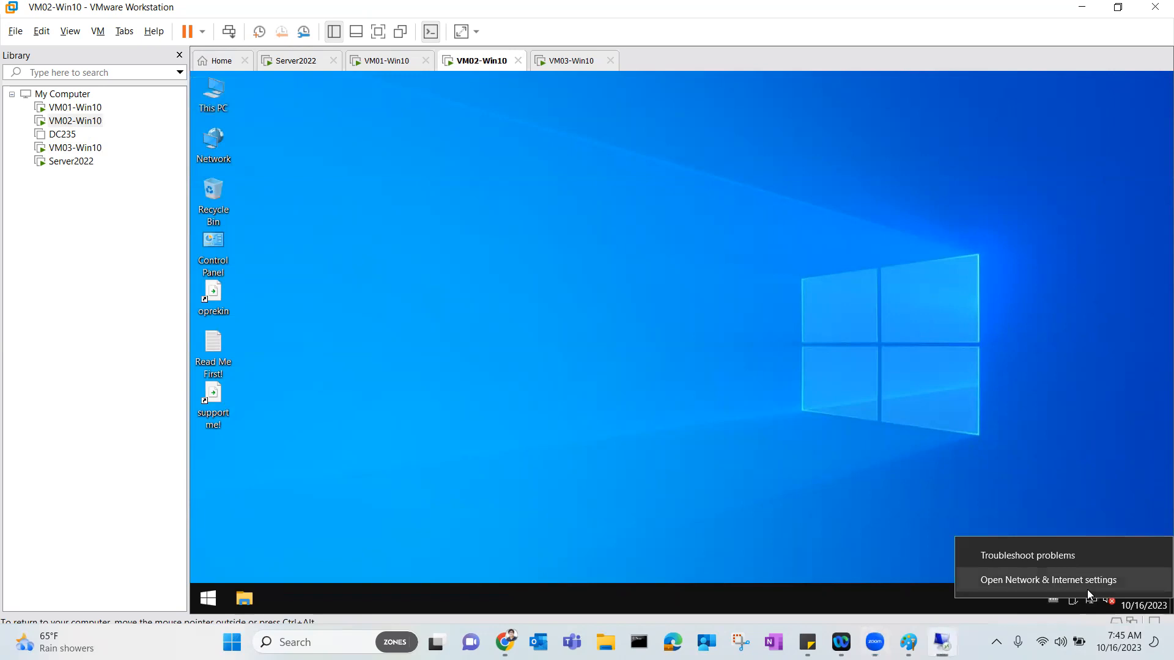
Go from Network & Internet settings through Network and Sharing Center to VM02's Ethernet0 properties.
{"action": "left_click", "coordinate": [767, 387]}
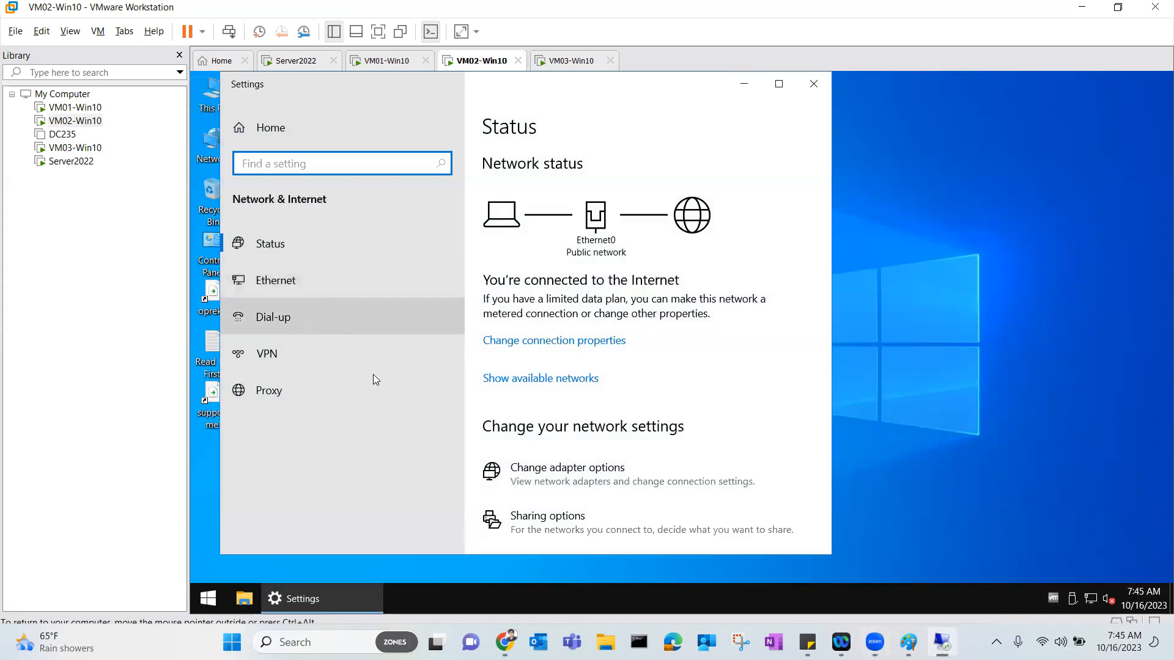
{"action": "scroll", "coordinate": [580, 418], "scroll_direction": "down", "scroll_amount": 2}
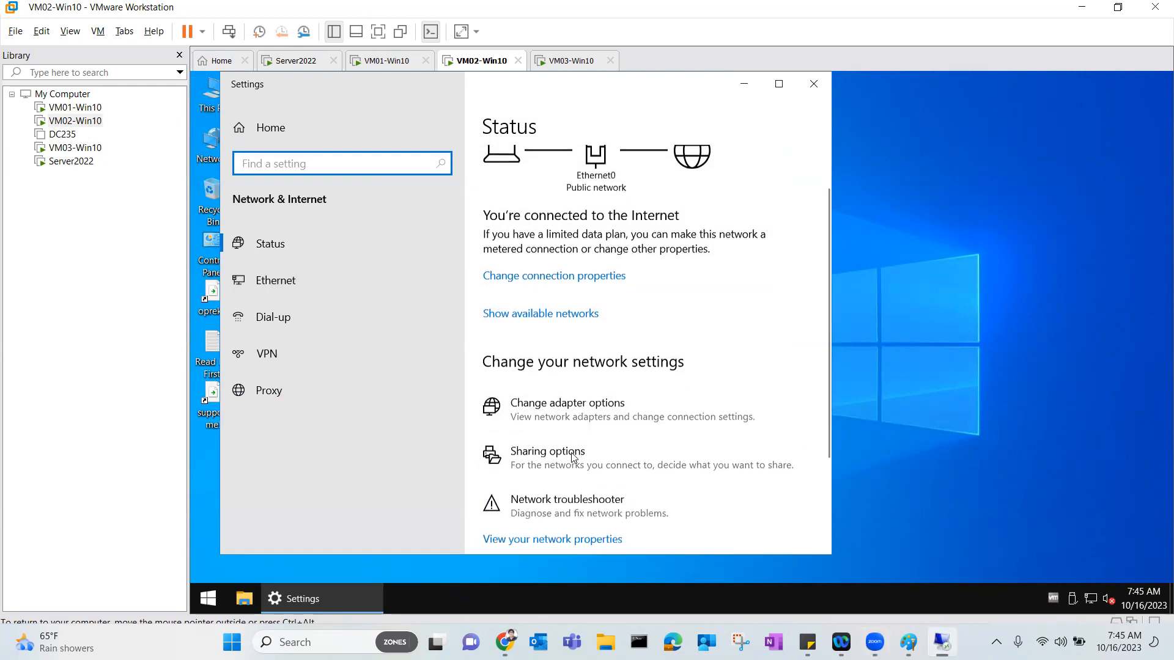
{"action": "scroll", "coordinate": [575, 411], "scroll_direction": "down", "scroll_amount": 2}
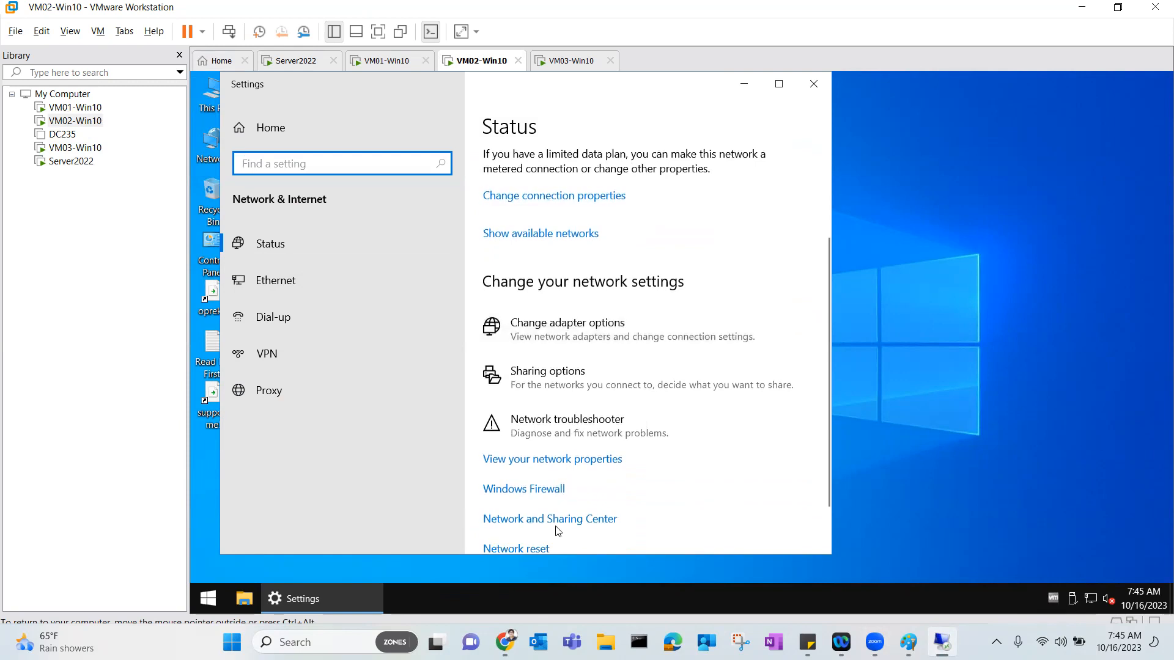
{"action": "scroll", "coordinate": [569, 526], "scroll_direction": "down", "scroll_amount": 2}
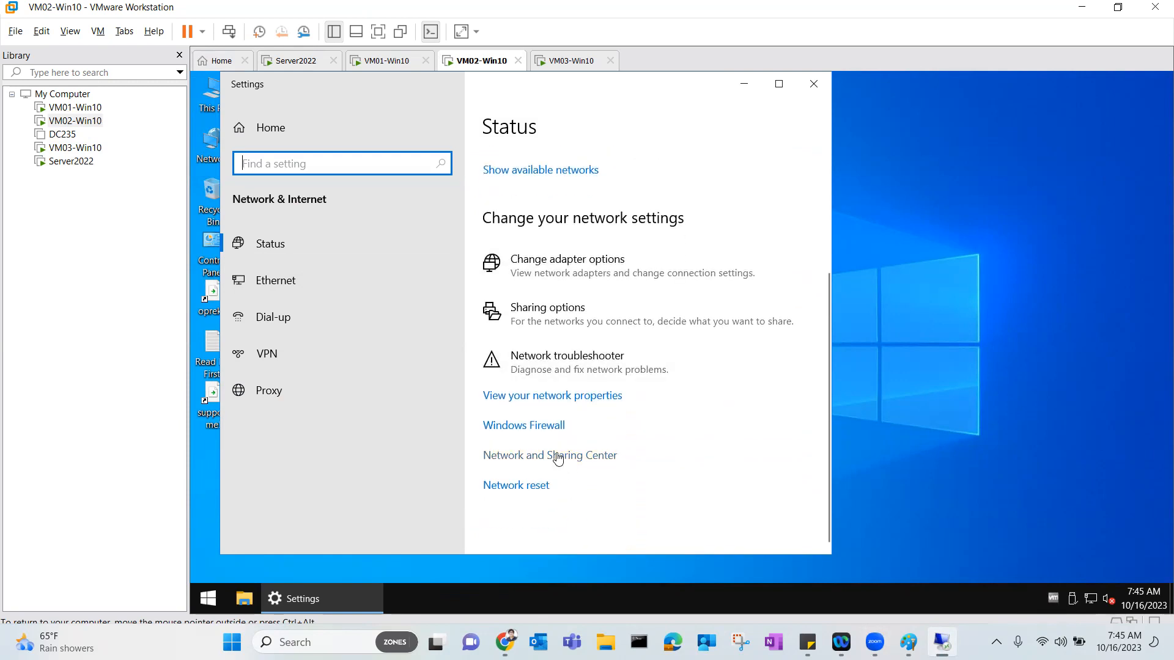
{"action": "left_click", "coordinate": [558, 456]}
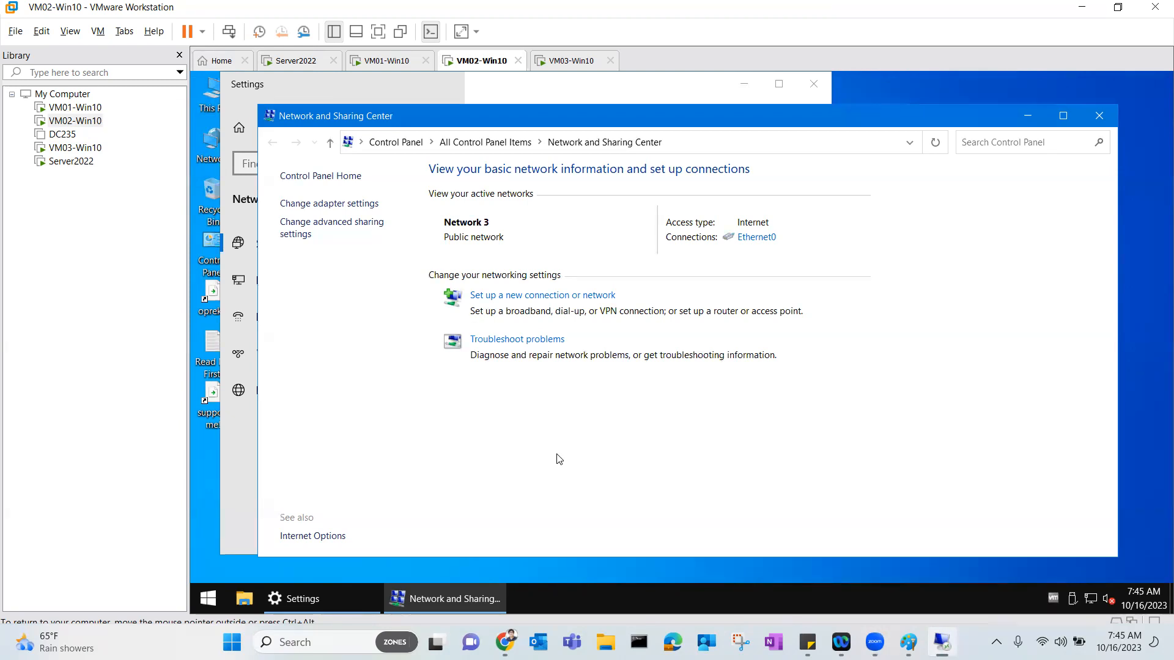
{"action": "left_click", "coordinate": [756, 238]}
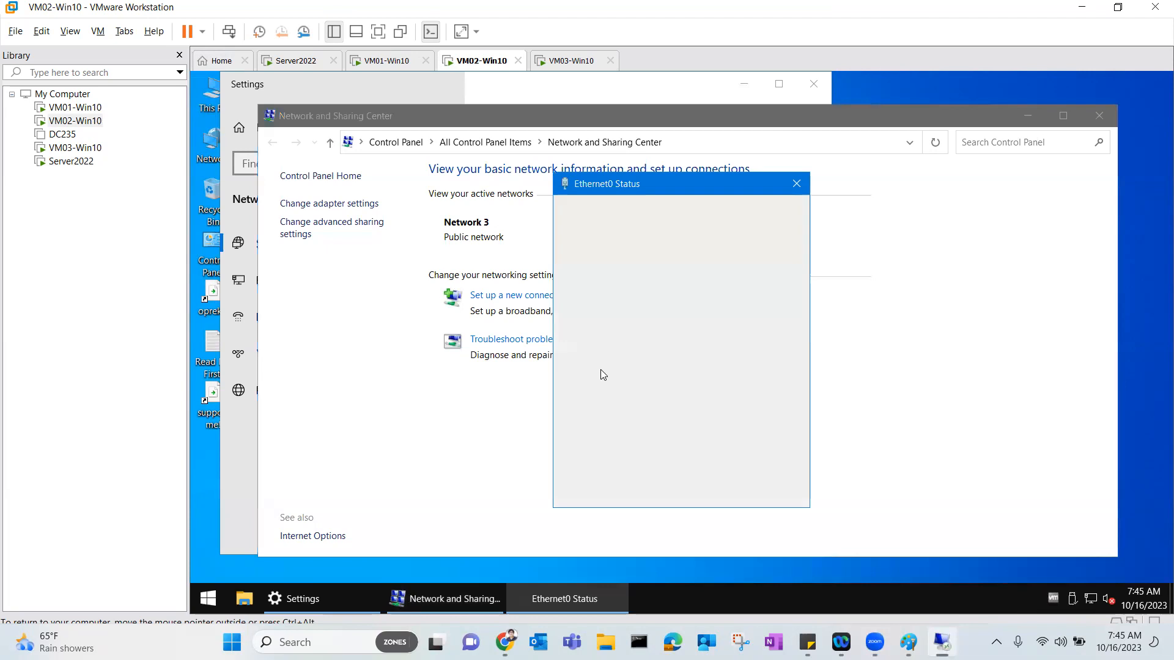
{"action": "left_click", "coordinate": [596, 458]}
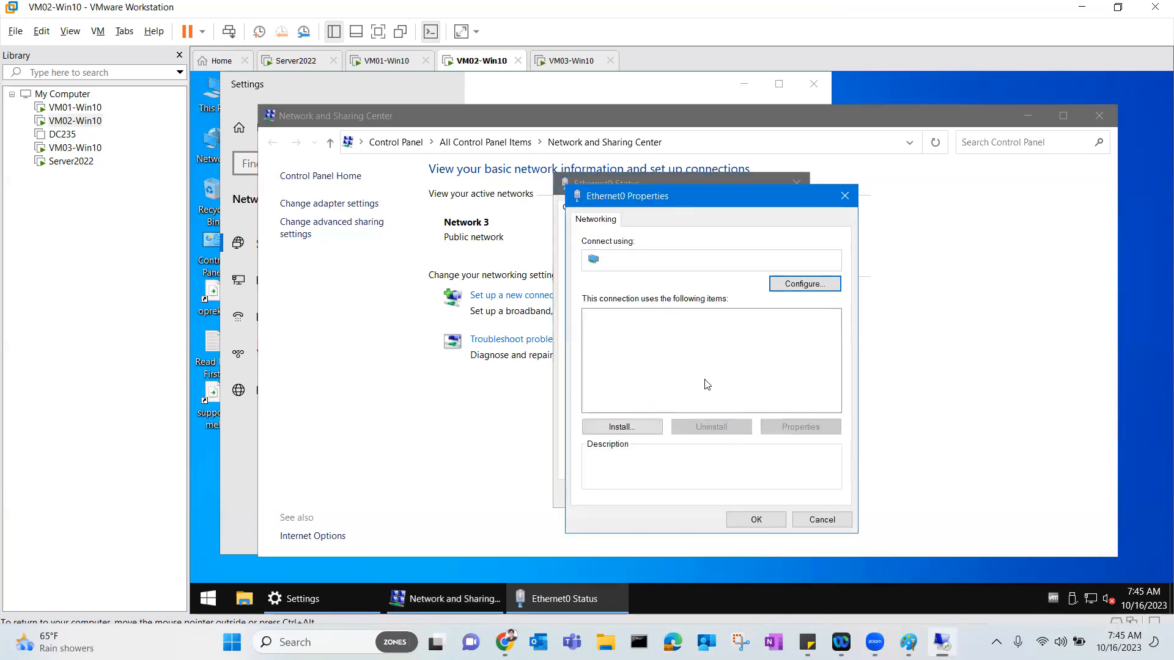
Turn off IPv6 and set the IPv4 preferred DNS server to 192.168.20.245.
{"action": "left_click", "coordinate": [590, 367]}
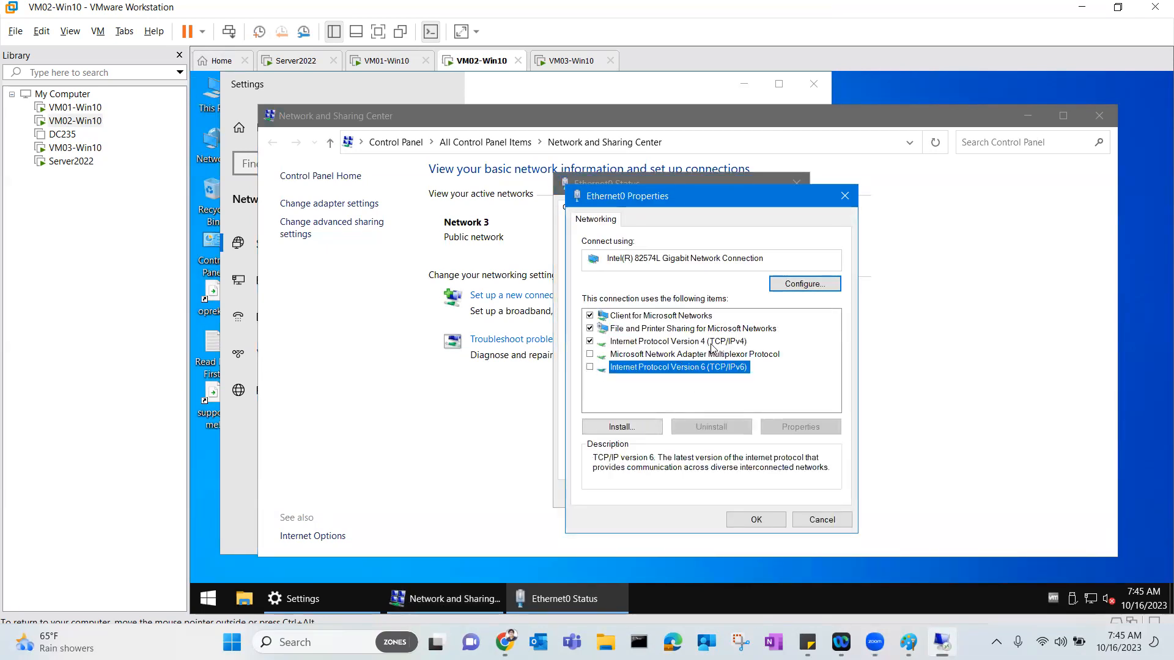
{"action": "double_click", "coordinate": [712, 343]}
{"action": "left_click", "coordinate": [712, 457]}
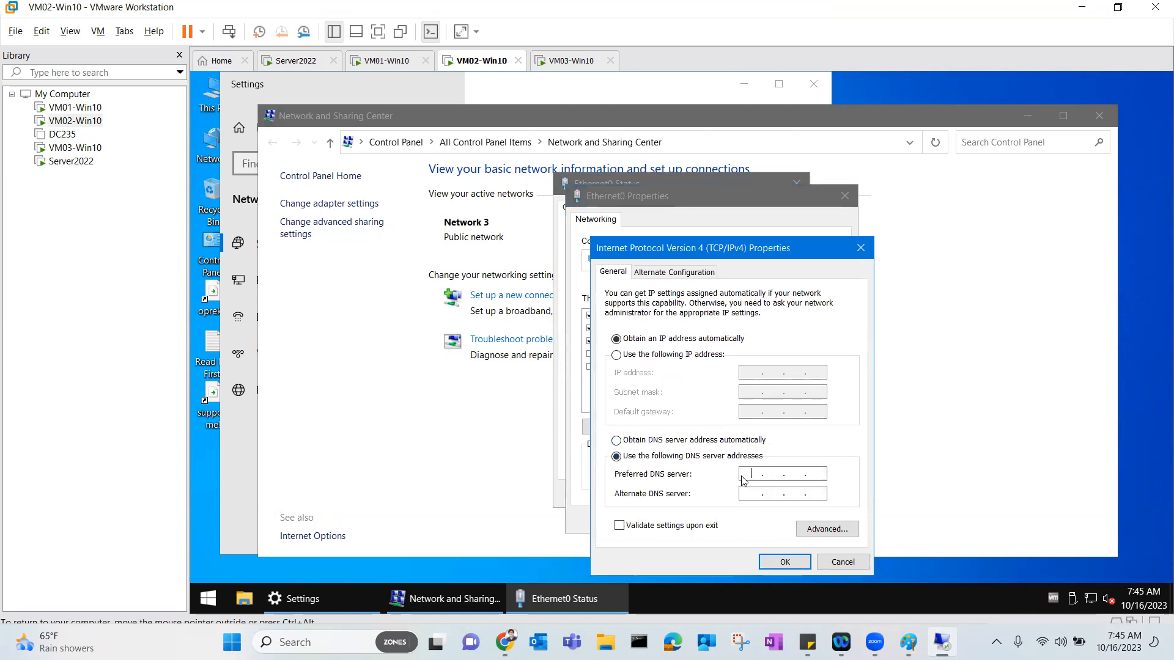
{"action": "type", "text": "192 . 168 . 20 . 245"}
{"action": "left_click", "coordinate": [785, 562]}
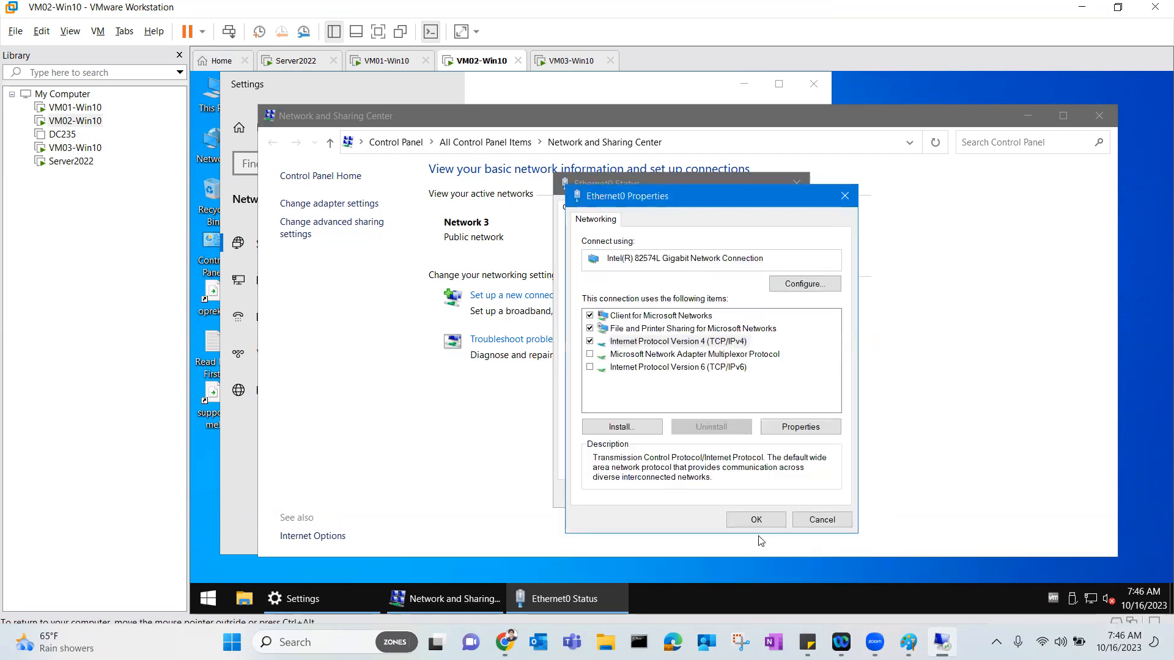
{"action": "left_click", "coordinate": [753, 516]}
{"action": "left_click", "coordinate": [778, 494]}
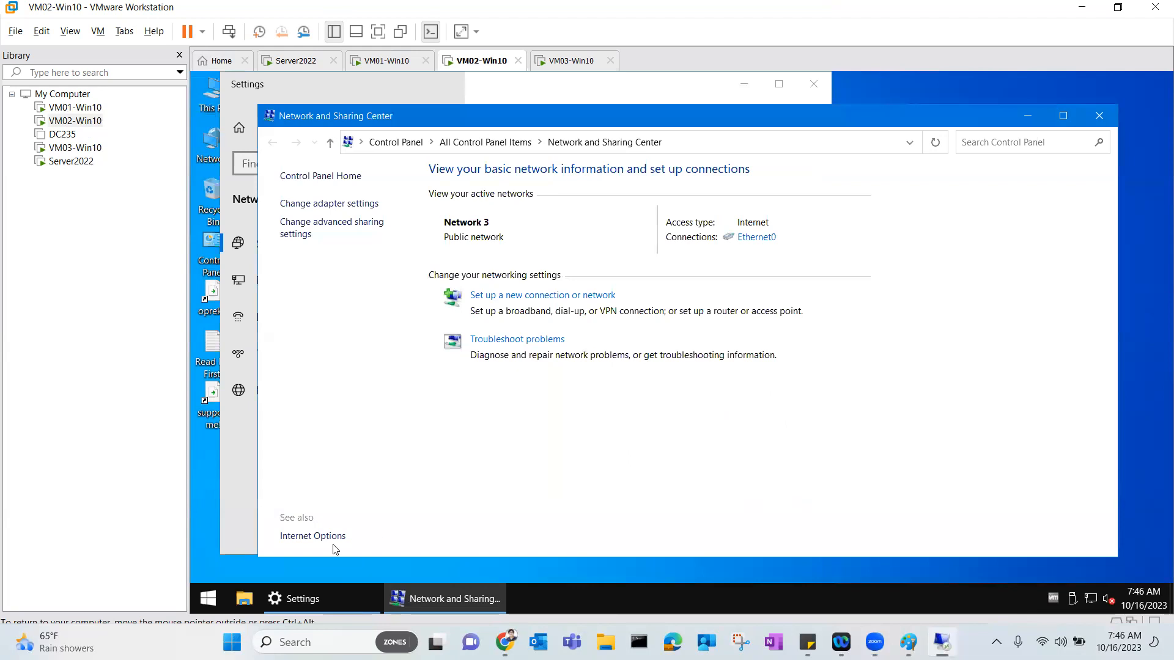
Open a command prompt on VM02 and ping 192.168.20.245.
{"action": "left_click", "coordinate": [207, 598]}
{"action": "type", "text": "cmd"}
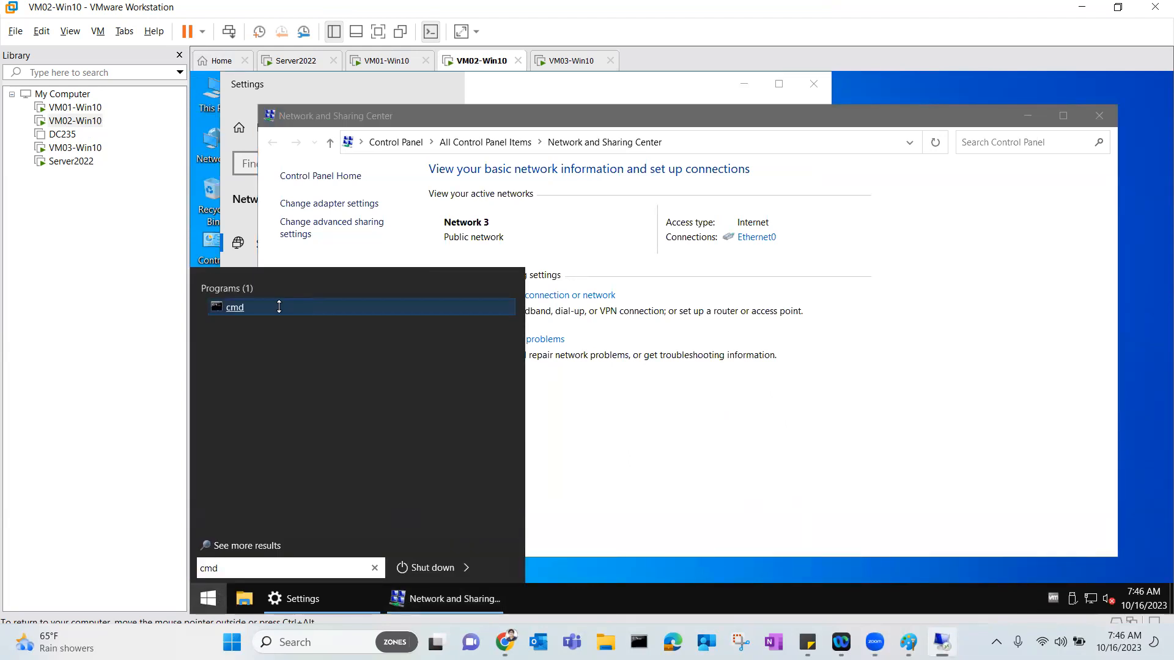
{"action": "left_click", "coordinate": [282, 306]}
{"action": "type", "text": "pin"}
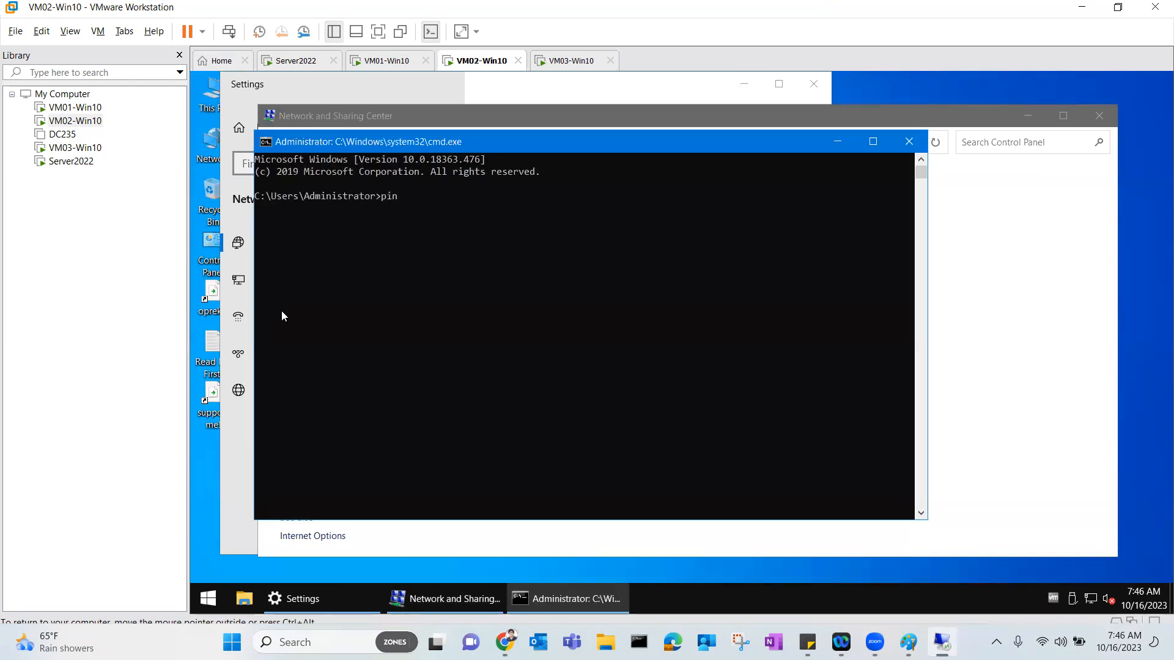
{"action": "type", "text": "g 192.168.20.245"}
{"action": "key", "text": "Return"}
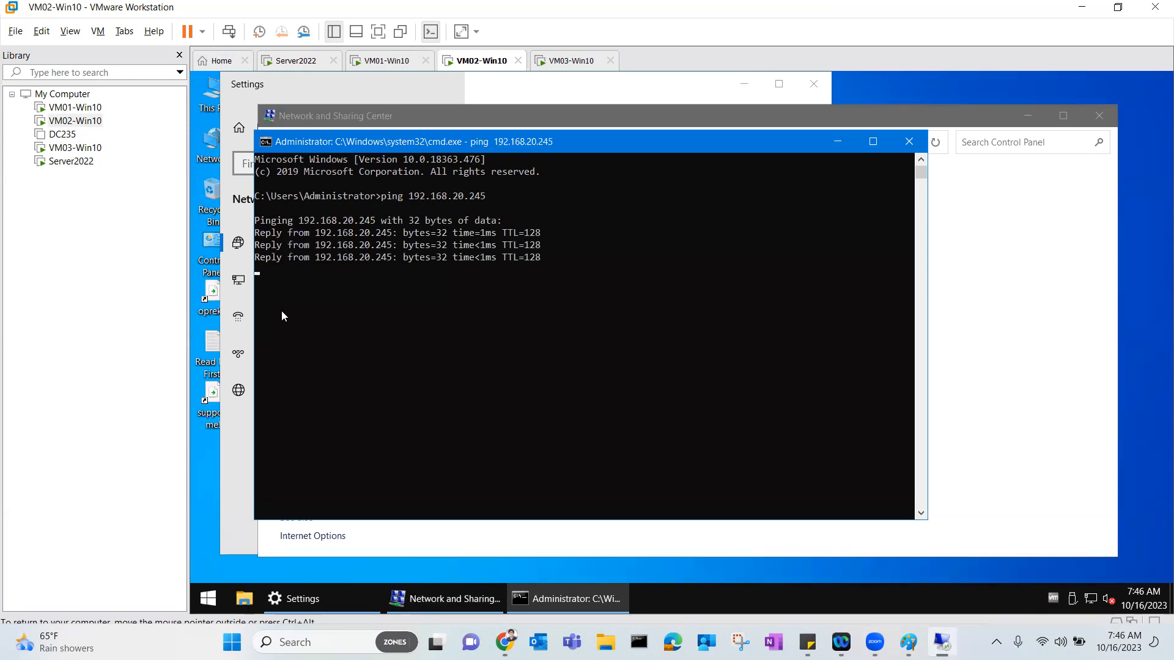
Run nslookup to confirm server2022.kbit.local is the default DNS server.
{"action": "type", "text": "nslookup"}
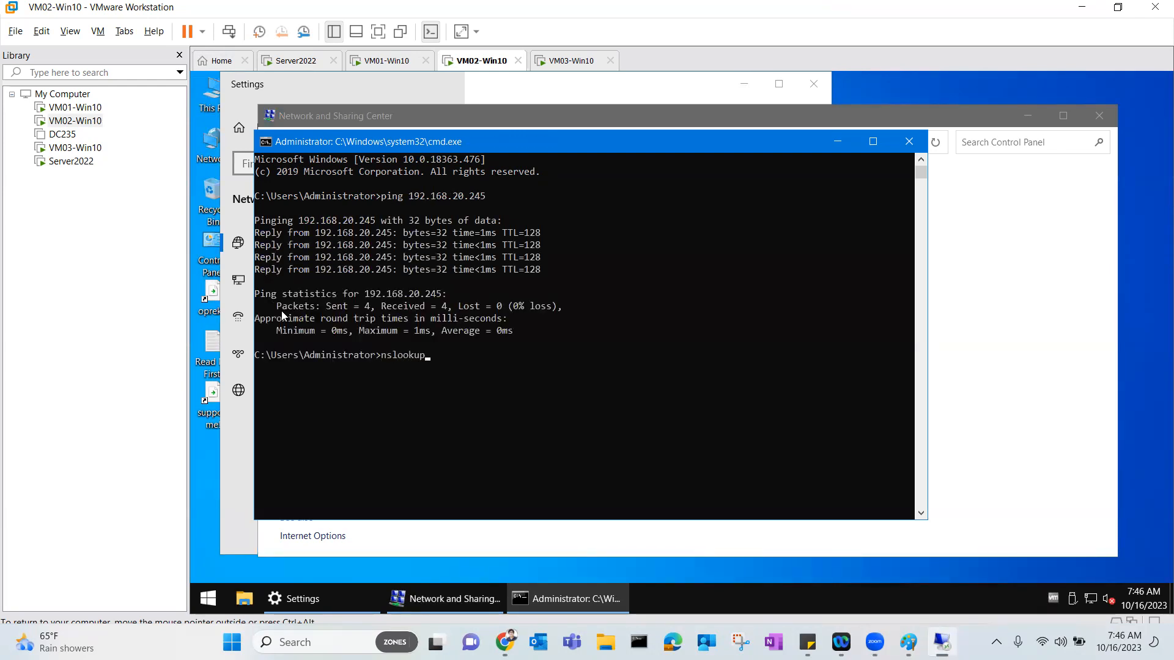
{"action": "key", "text": "Return"}
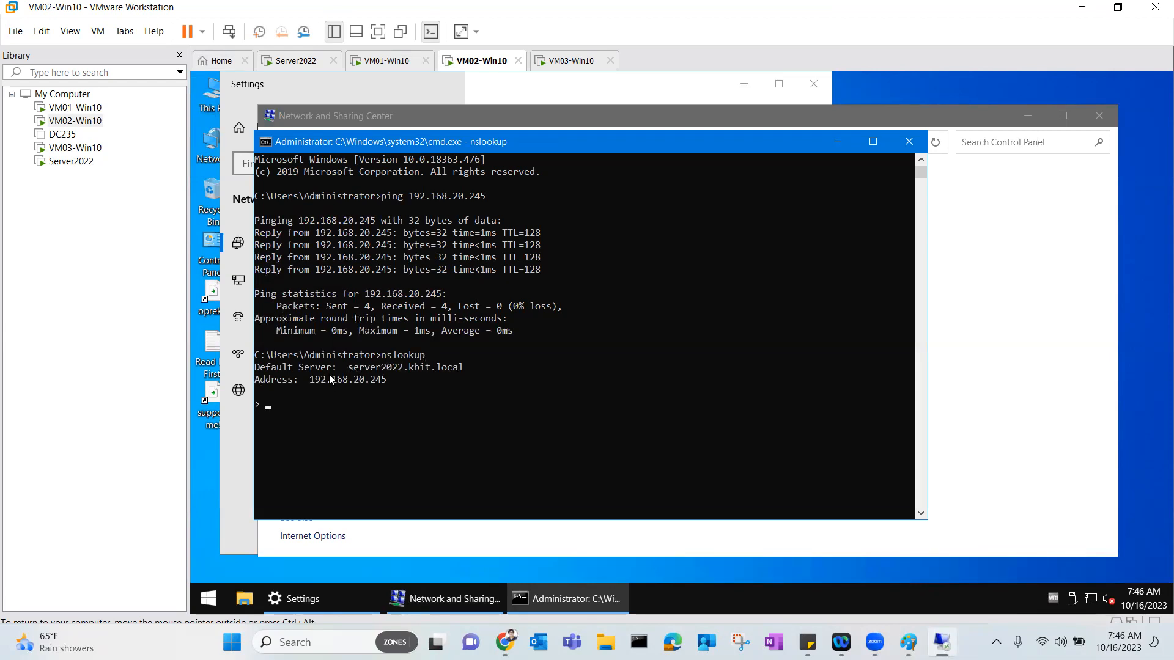
{"action": "left_click", "coordinate": [210, 105]}
{"action": "right_click", "coordinate": [210, 105]}
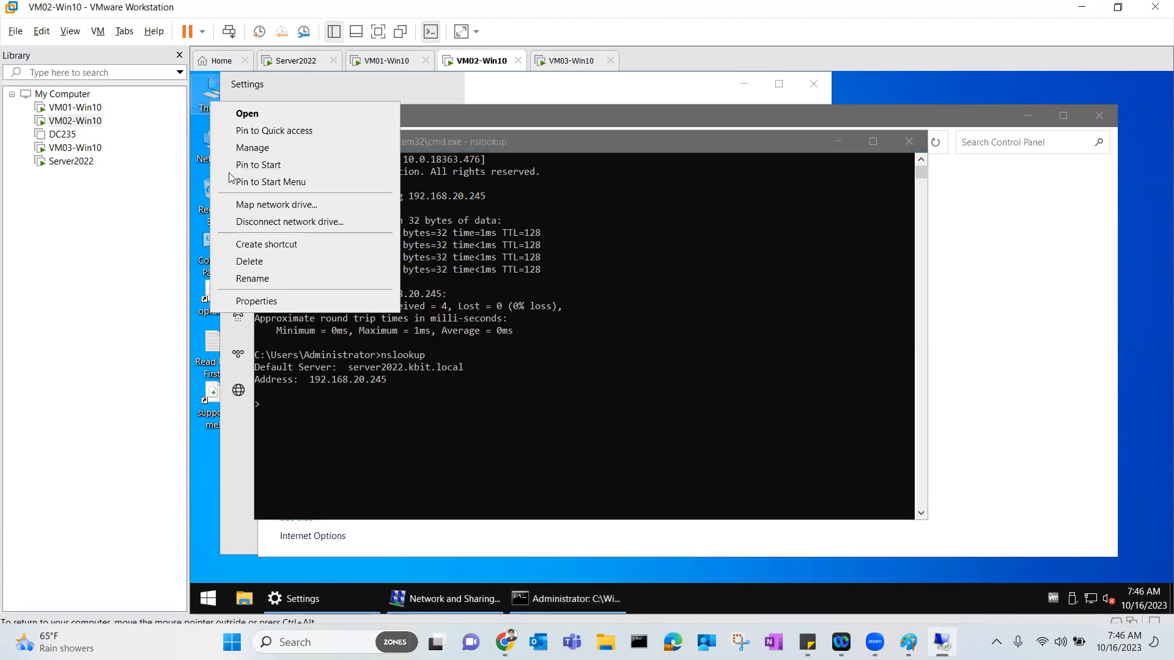
In System Properties, change VM02's membership to the kbit domain.
{"action": "left_click", "coordinate": [265, 301]}
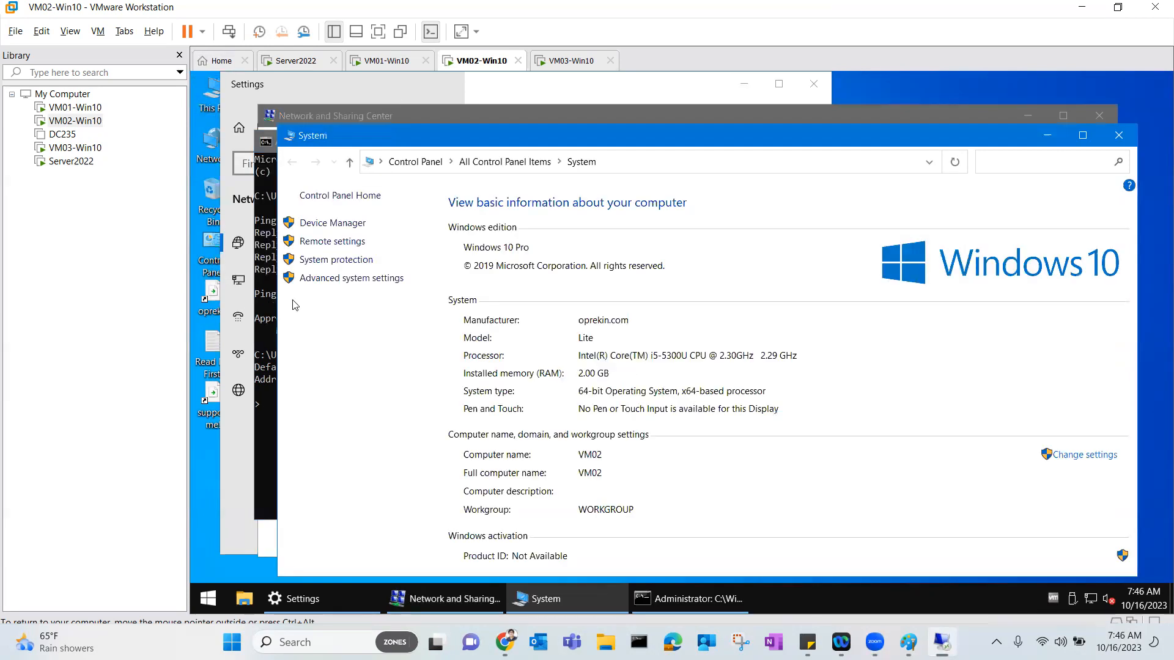
{"action": "left_click", "coordinate": [1085, 457]}
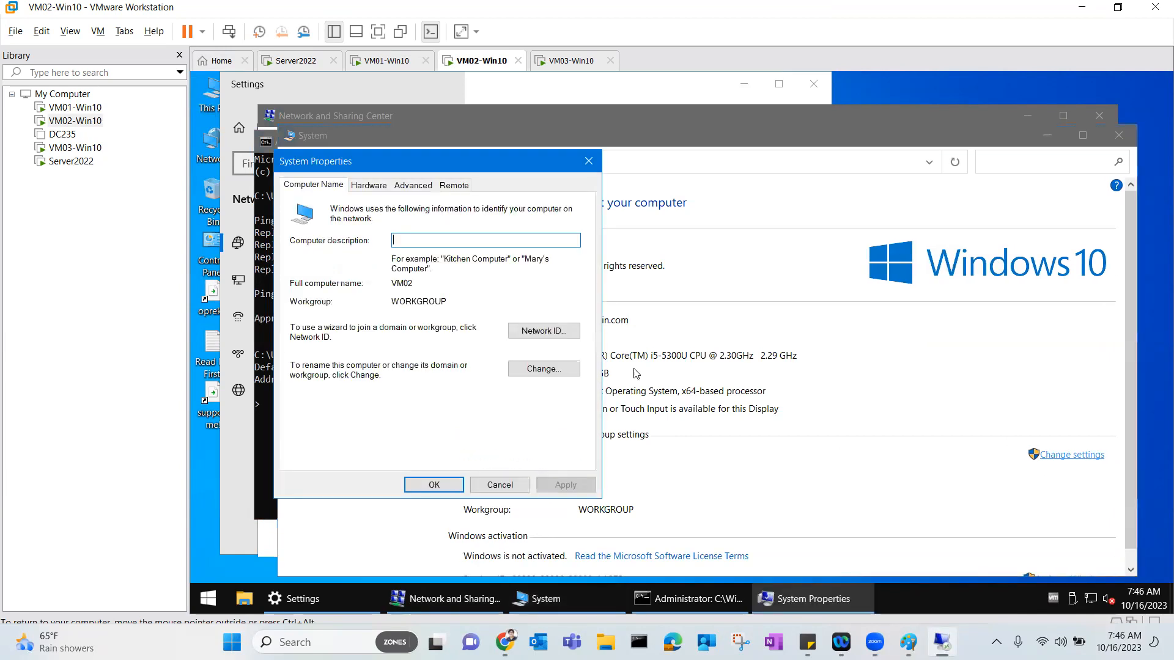
{"action": "left_click", "coordinate": [538, 370]}
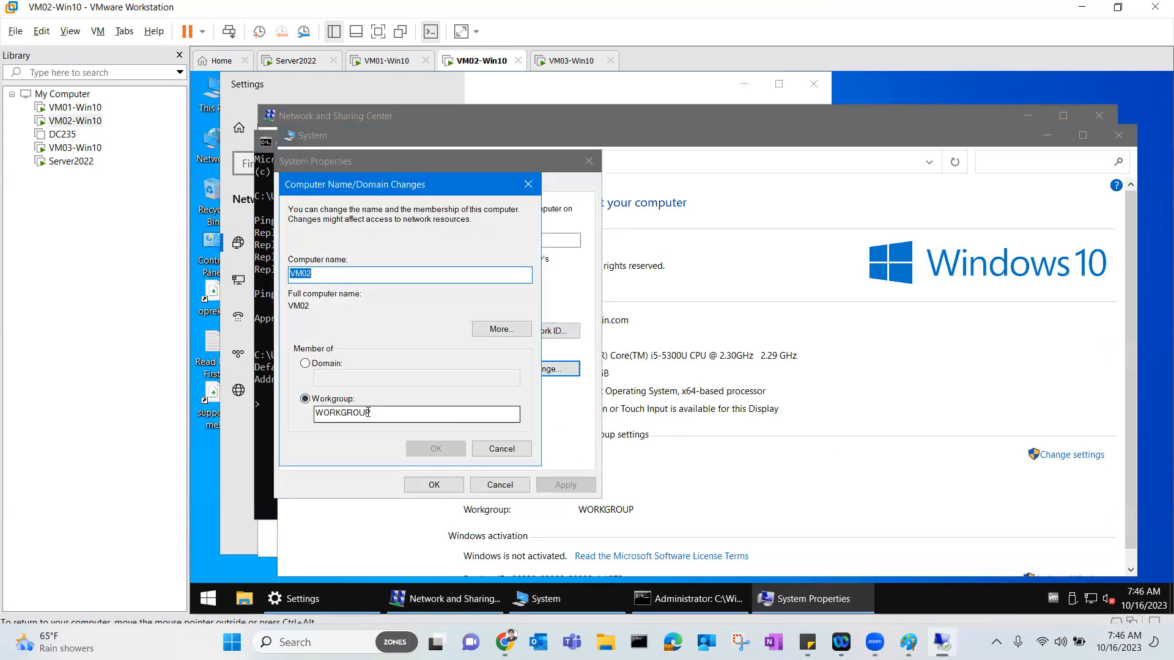
{"action": "left_click", "coordinate": [333, 367]}
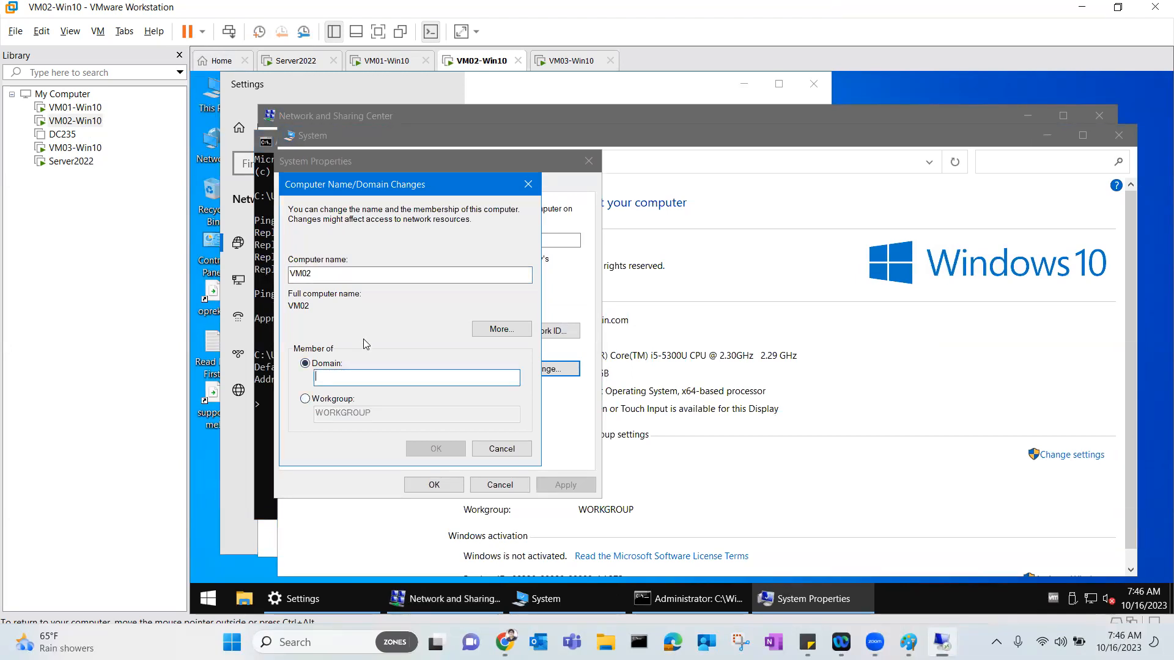
{"action": "type", "text": "kbit.local"}
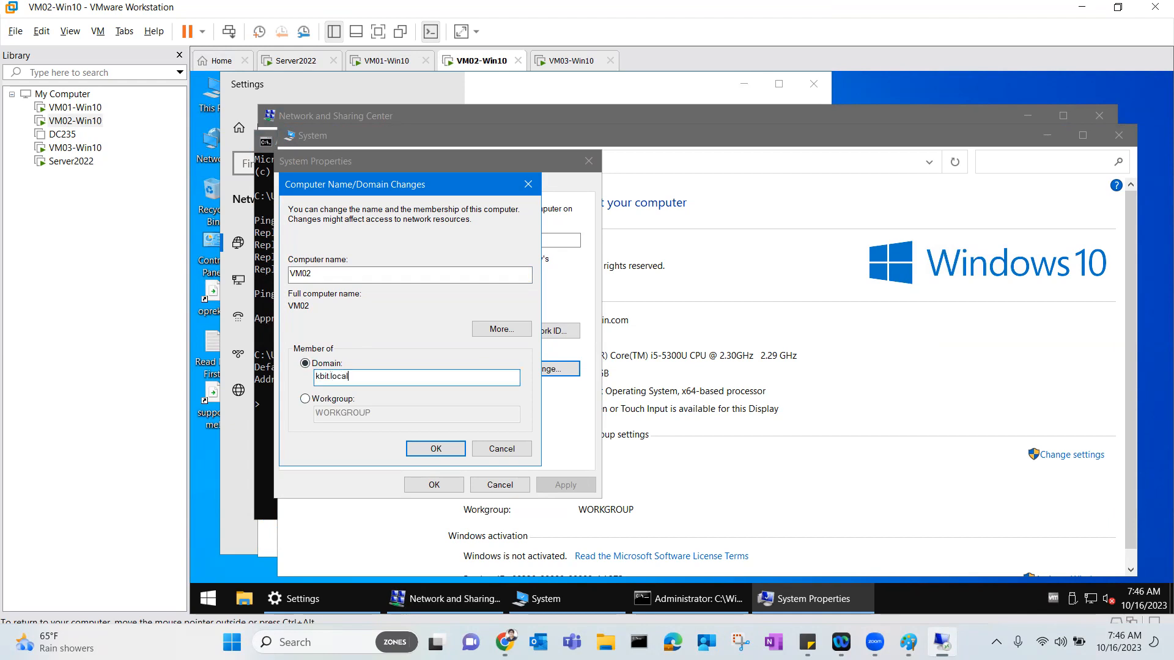
{"action": "left_click", "coordinate": [434, 449]}
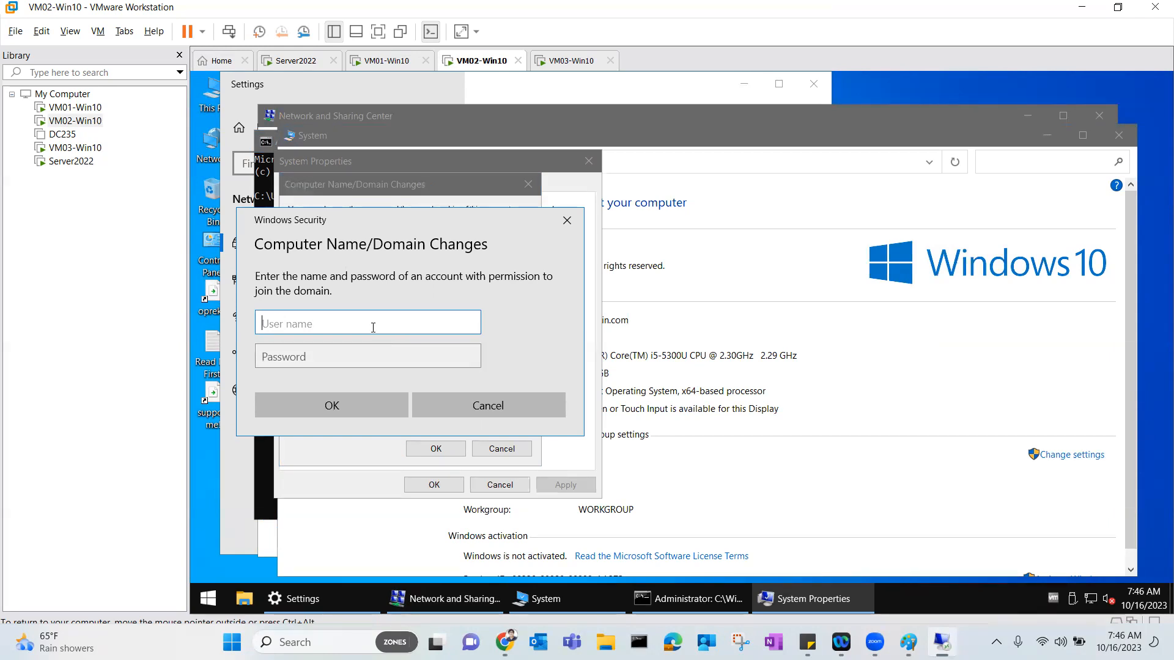
Authenticate as the kbit.local domain administrator, accept the welcome and restart notices, and restart later.
{"action": "type", "text": "administrator@kbit.local"}
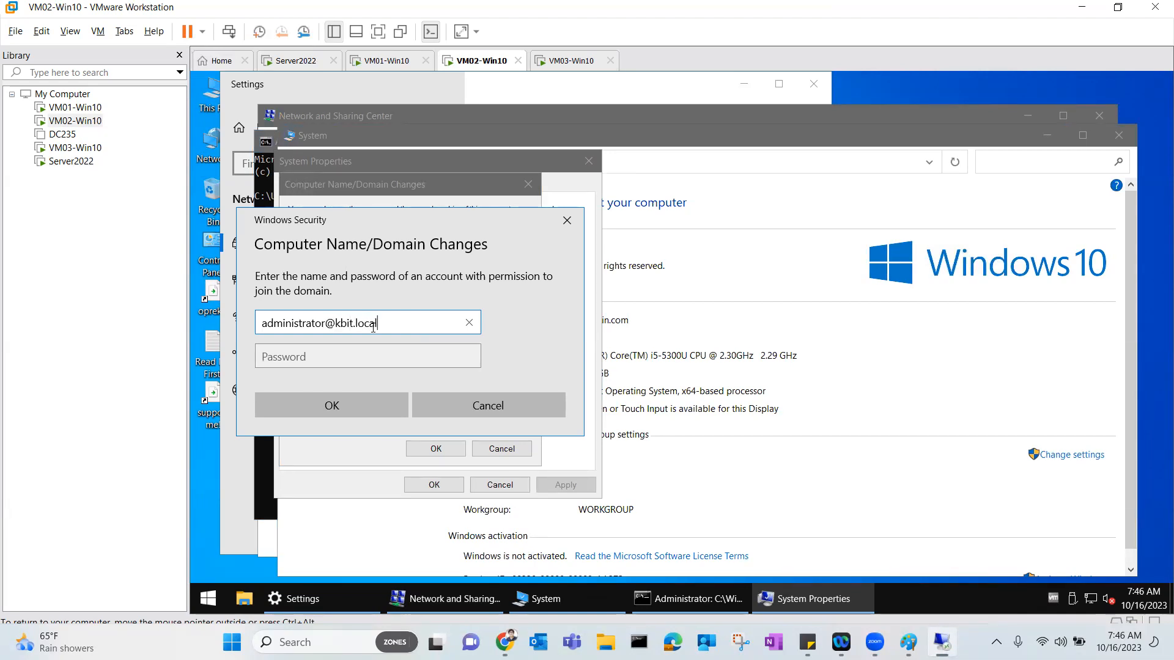
{"action": "key", "text": "Tab"}
{"action": "type", "text": "********"}
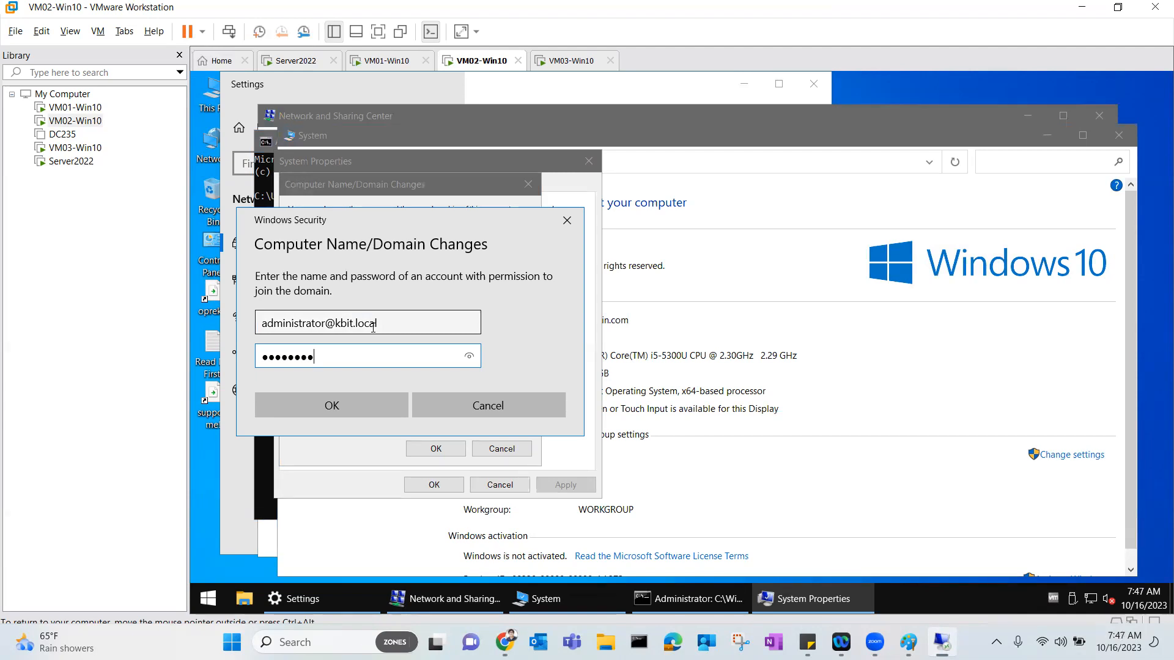
{"action": "key", "text": "BackSpace"}
{"action": "key", "text": "BackSpace"}
{"action": "key", "text": "BackSpace"}
{"action": "key", "text": "BackSpace"}
{"action": "key", "text": "BackSpace"}
{"action": "key", "text": "BackSpace"}
{"action": "key", "text": "BackSpace"}
{"action": "type", "text": "********"}
{"action": "left_click", "coordinate": [346, 404]}
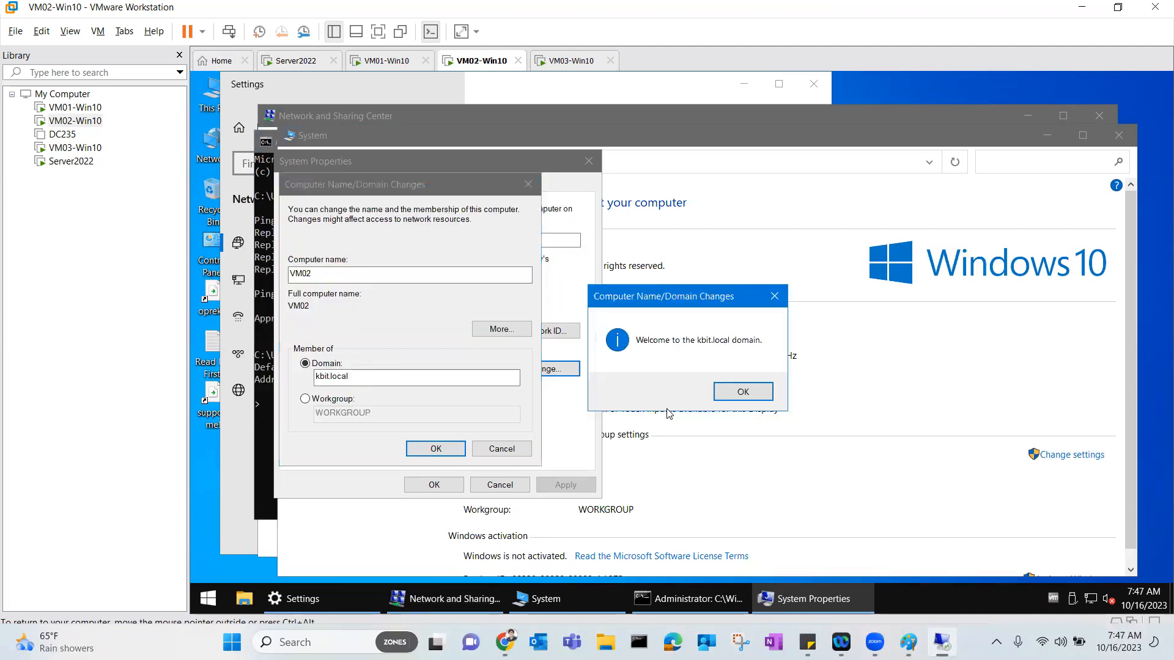
{"action": "left_click", "coordinate": [743, 391]}
{"action": "left_click", "coordinate": [768, 356]}
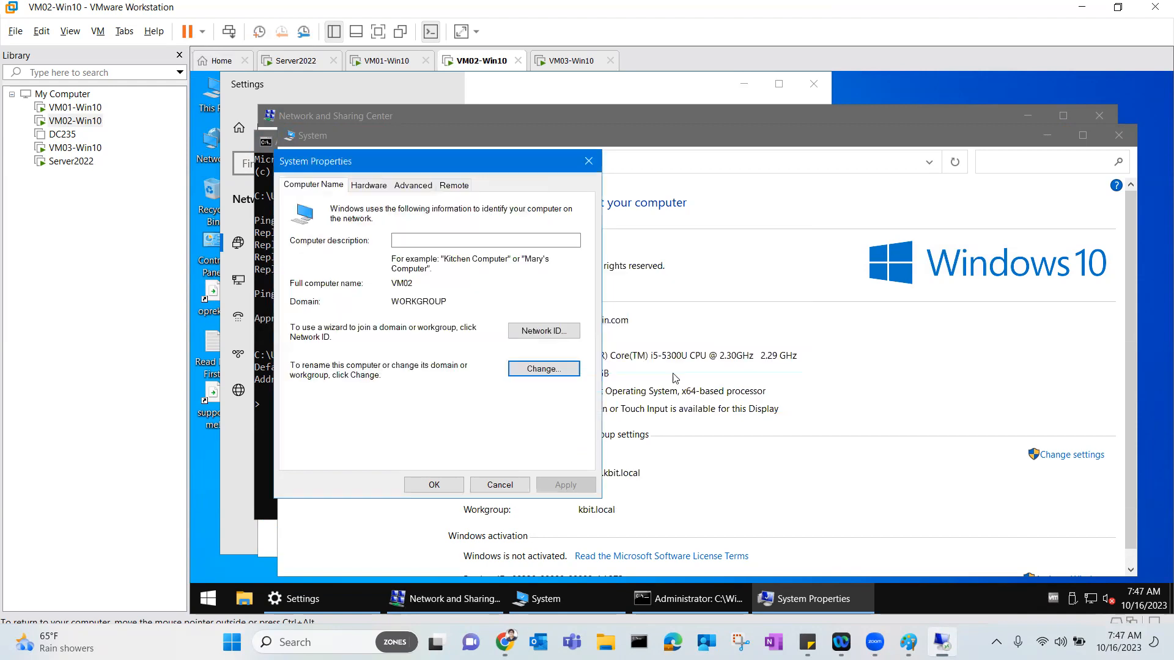
{"action": "left_click", "coordinate": [432, 482]}
{"action": "left_click", "coordinate": [665, 353]}
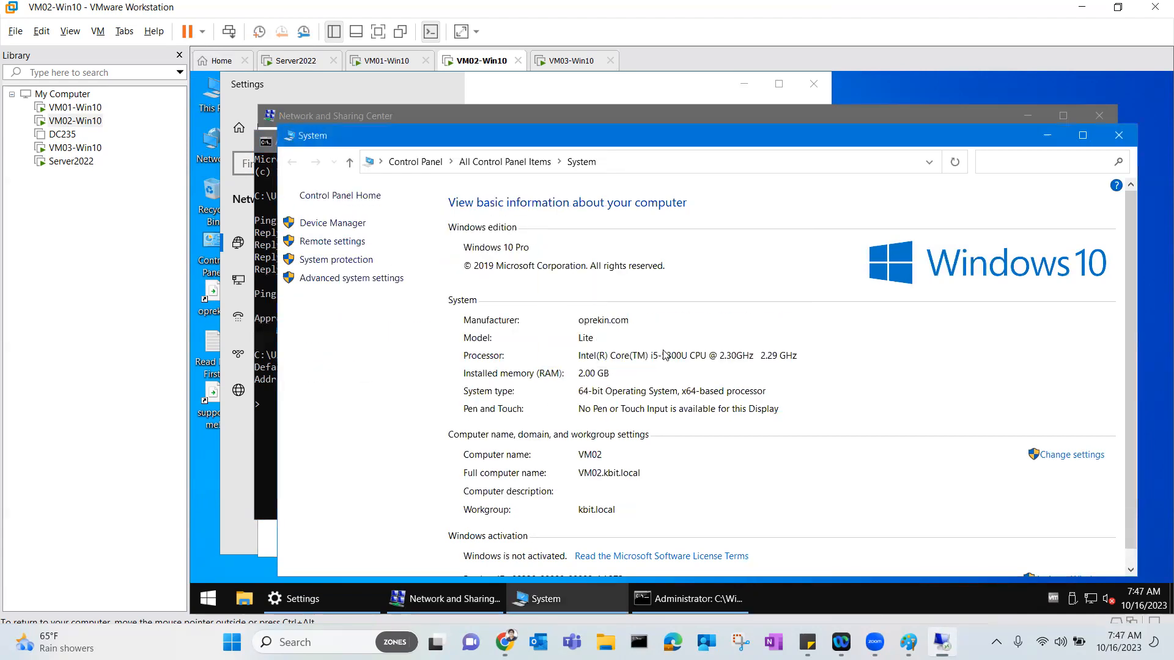
{"action": "left_click", "coordinate": [298, 61]}
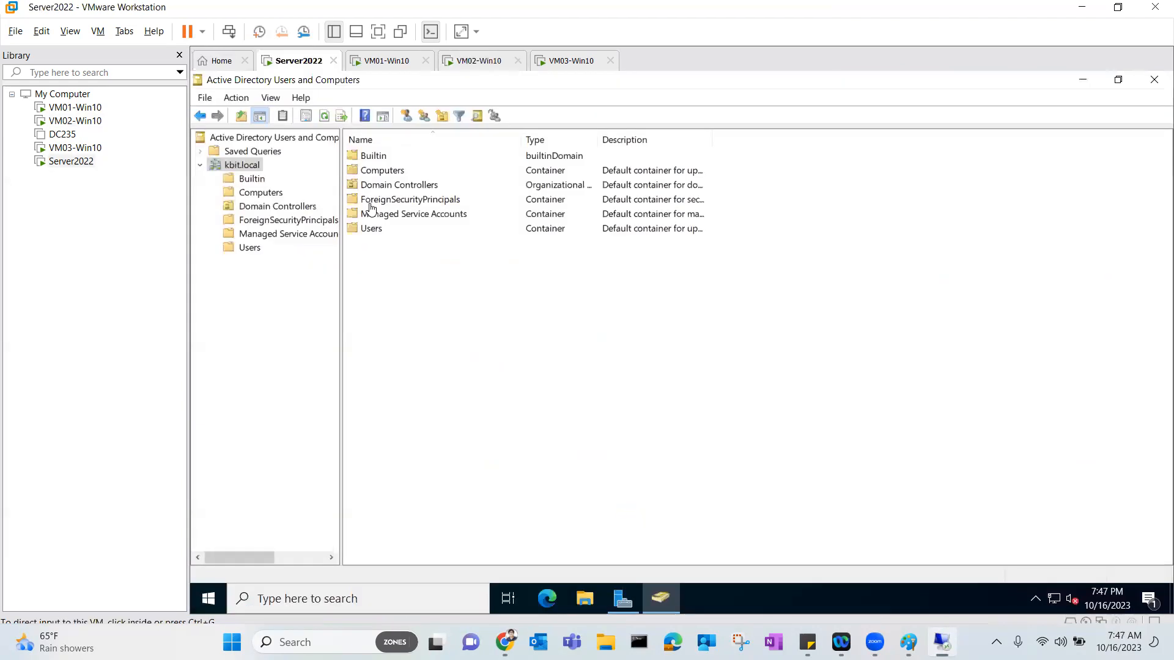
Refresh ADUC's Computers container to find VM02, then close Computer Management on VM01.
{"action": "left_click", "coordinate": [272, 194]}
{"action": "left_click", "coordinate": [324, 116]}
{"action": "left_click", "coordinate": [373, 157]}
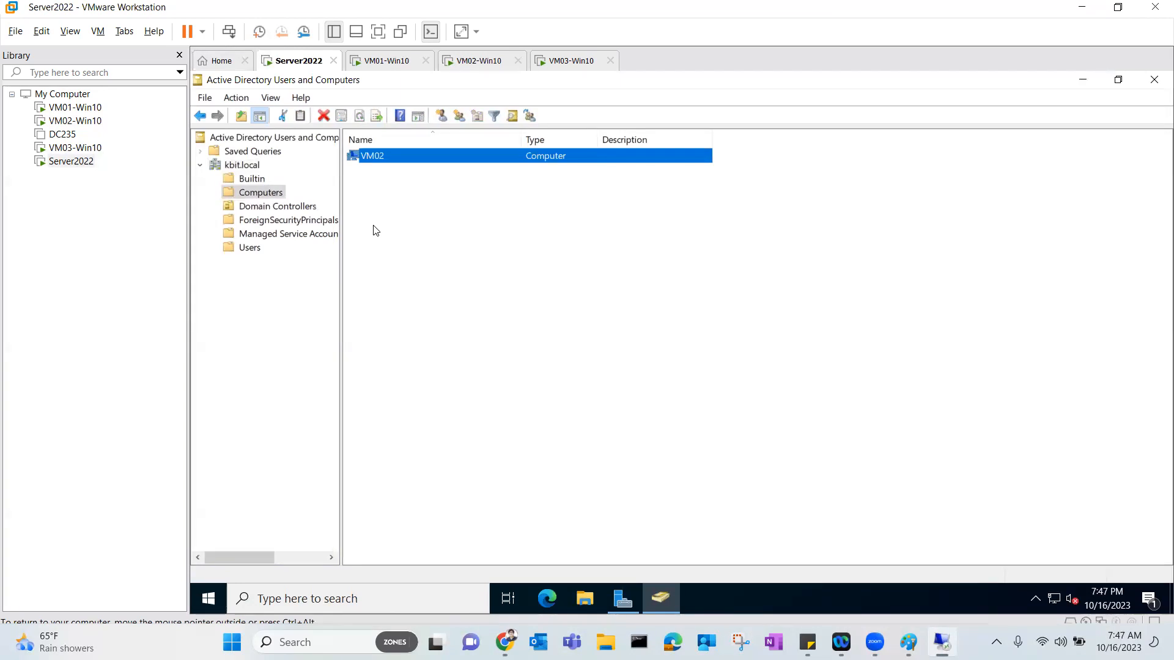
{"action": "left_click", "coordinate": [382, 62]}
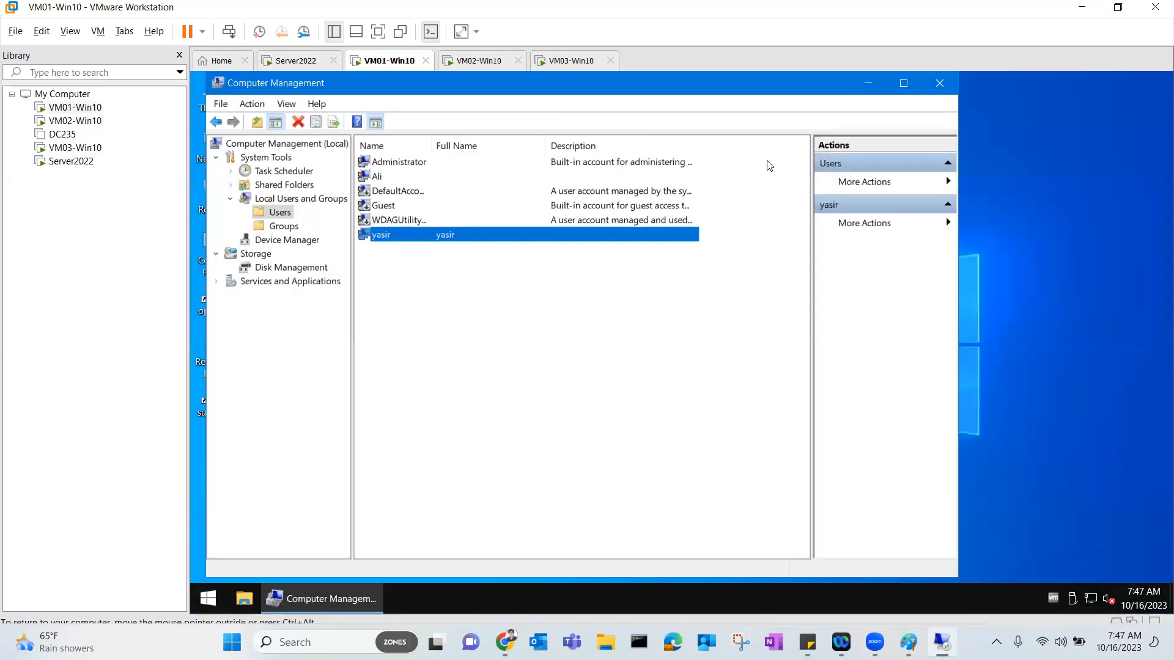
{"action": "left_click", "coordinate": [931, 88]}
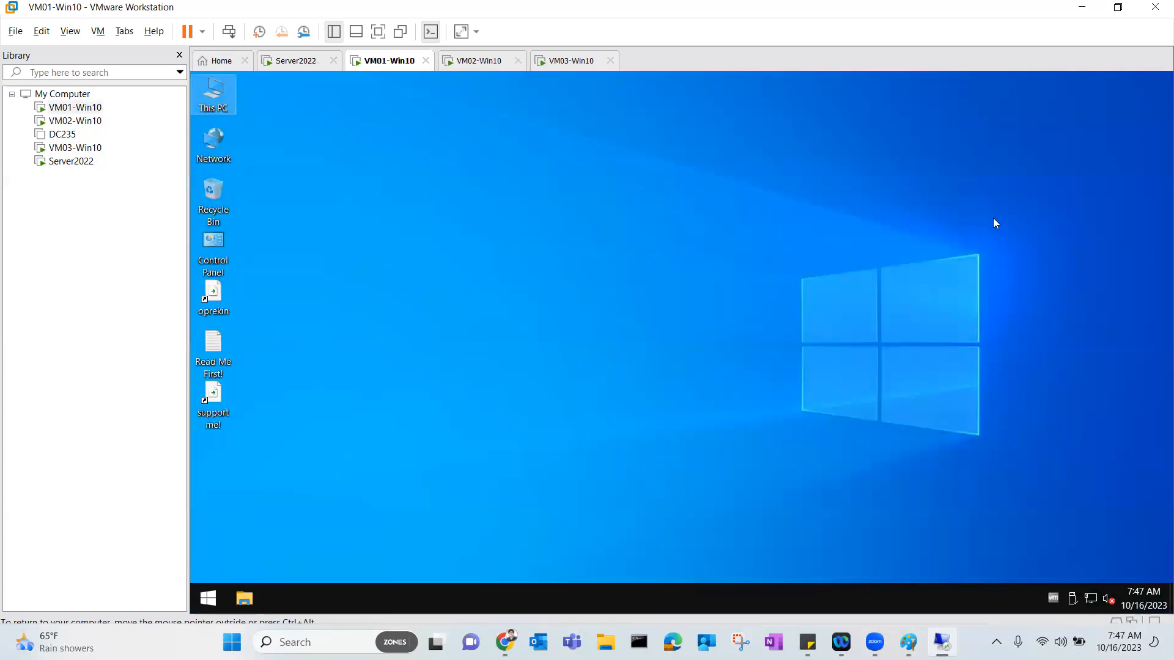
Go from Network & Internet settings through Network and Sharing Center to VM01's Ethernet0 properties.
{"action": "right_click", "coordinate": [1091, 598]}
{"action": "left_click", "coordinate": [1092, 586]}
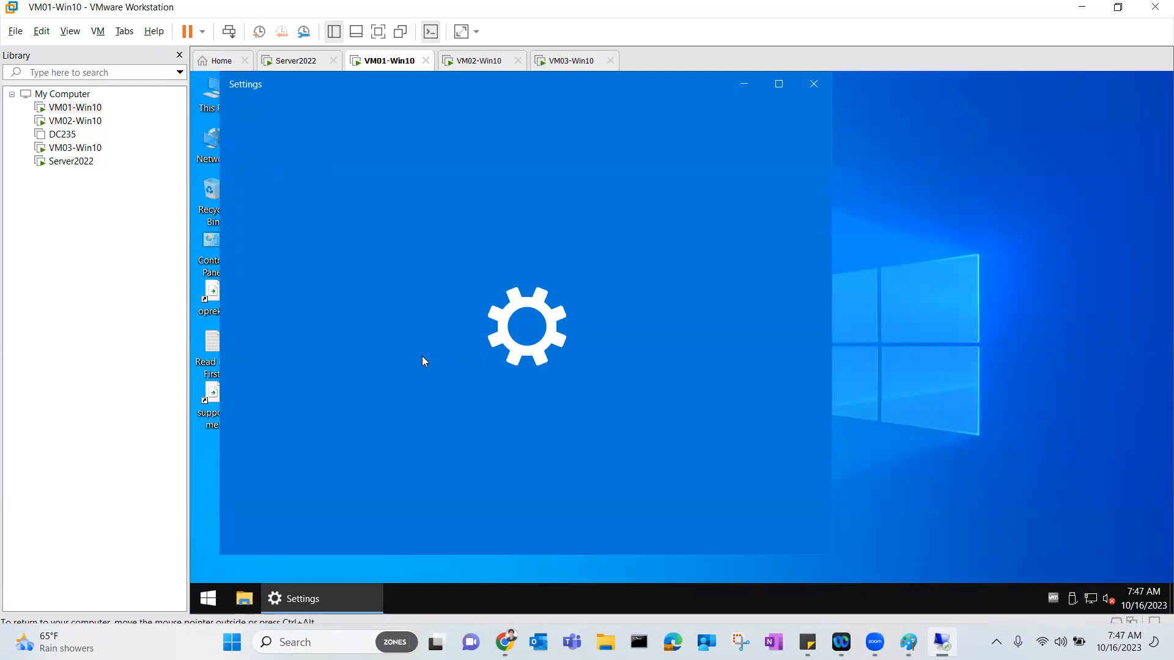
{"action": "scroll", "coordinate": [602, 379], "scroll_direction": "down", "scroll_amount": 1}
{"action": "scroll", "coordinate": [602, 379], "scroll_direction": "down", "scroll_amount": 3}
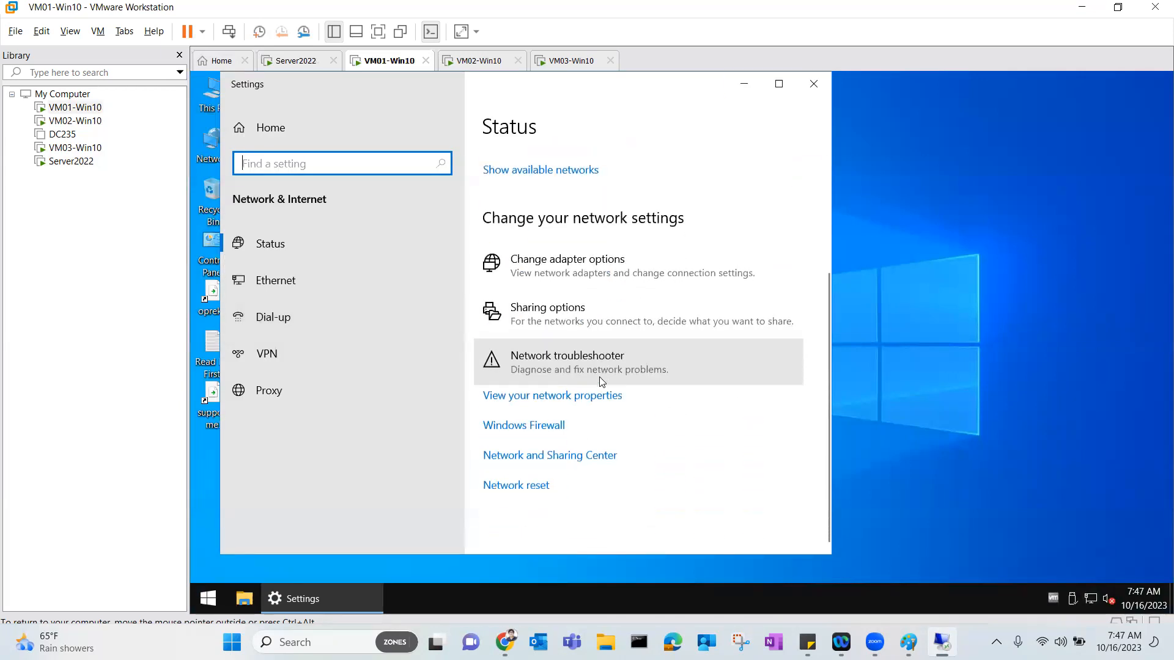
{"action": "left_click", "coordinate": [573, 299]}
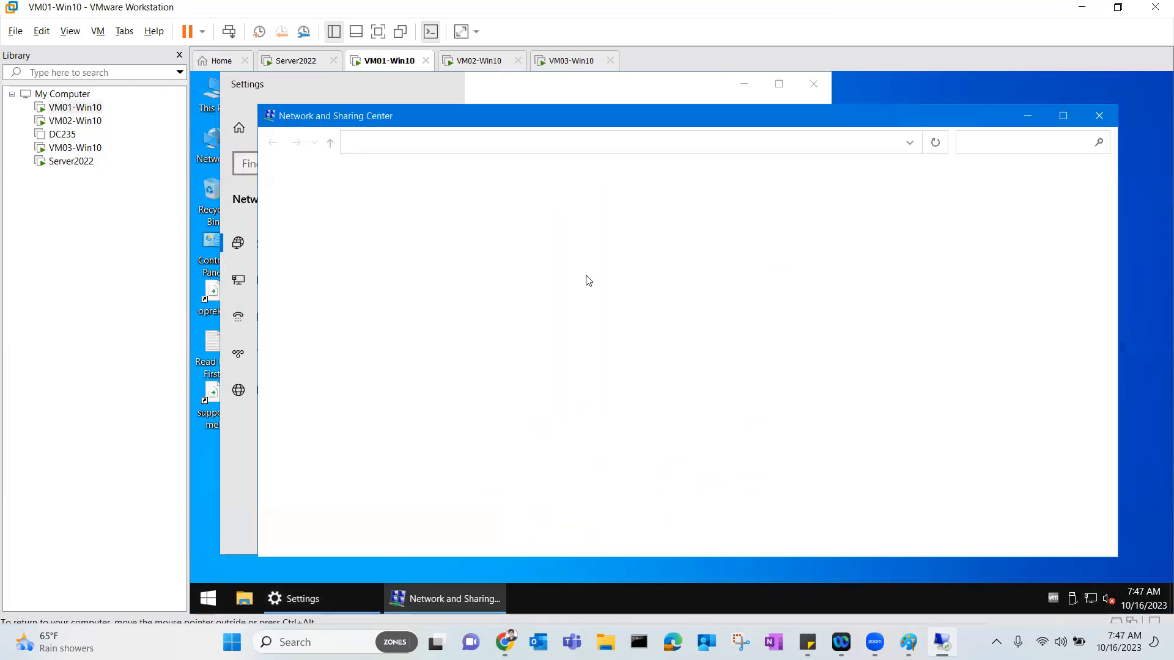
{"action": "left_click", "coordinate": [755, 244]}
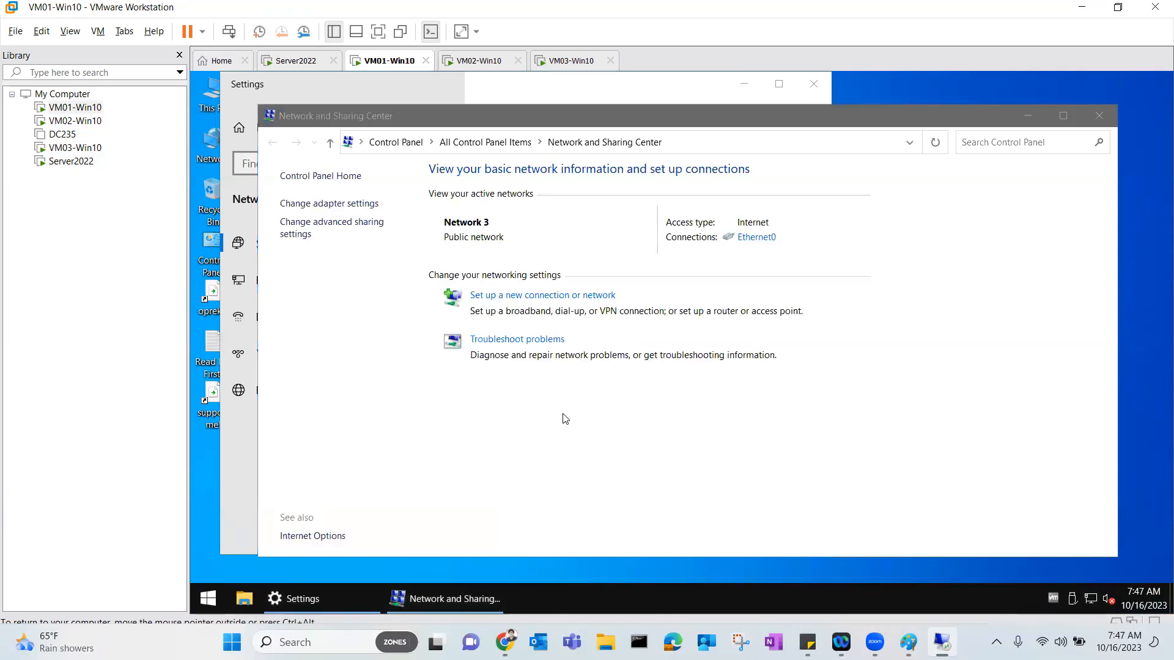
{"action": "left_click", "coordinate": [596, 460]}
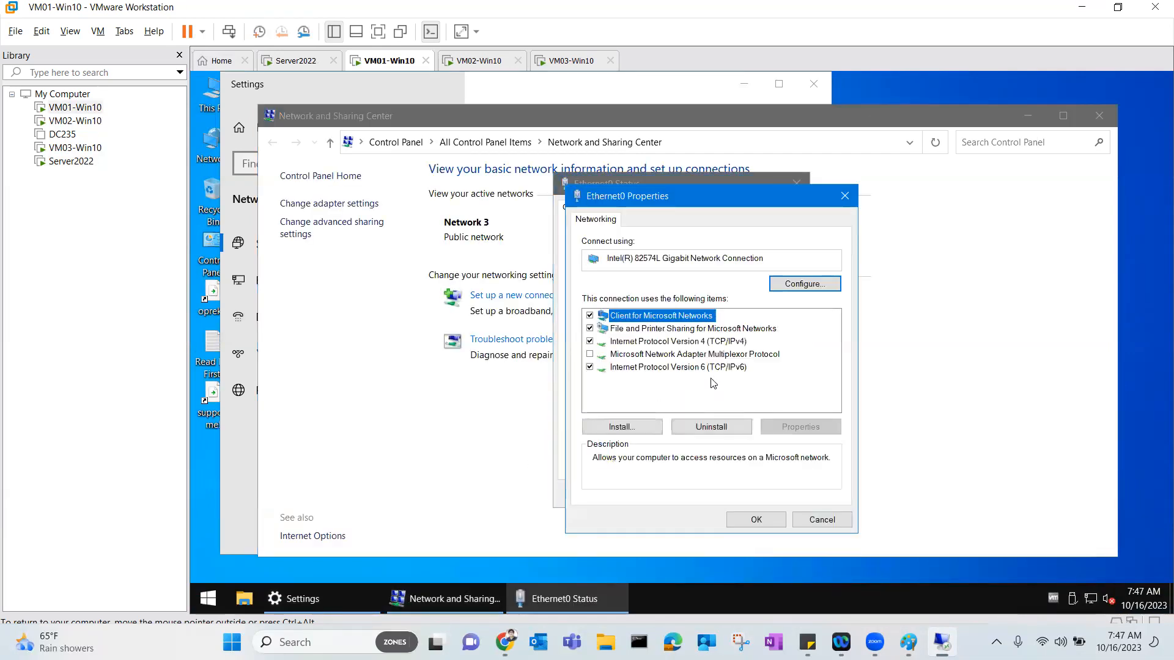
Turn off IPv6, set preferred DNS 192.168.20.245, and close the network windows.
{"action": "left_click", "coordinate": [590, 367]}
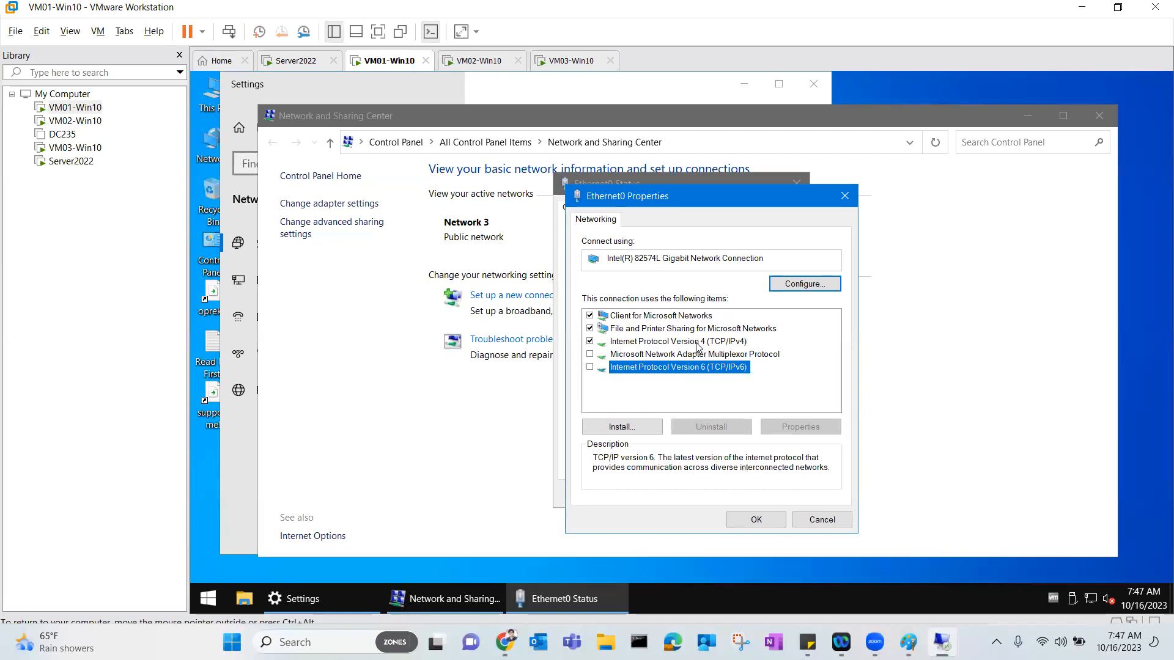
{"action": "double_click", "coordinate": [697, 343]}
{"action": "left_click", "coordinate": [680, 457]}
{"action": "type", "text": "19"}
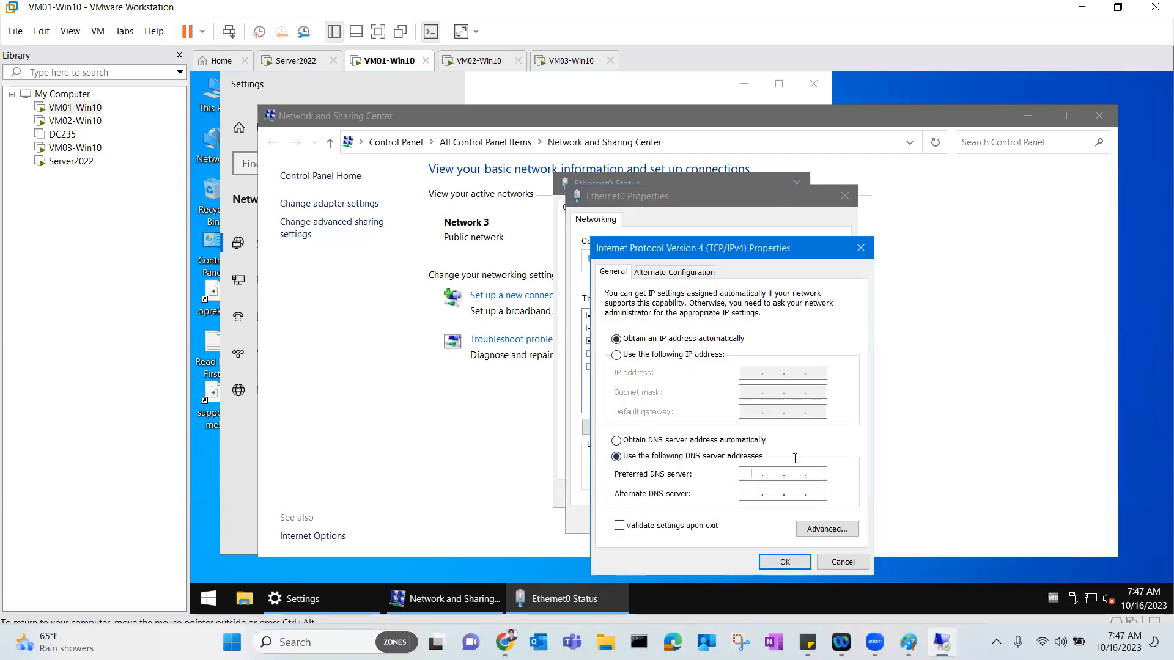
{"action": "type", "text": "2 . 168 . 20 . 245"}
{"action": "left_click", "coordinate": [774, 563]}
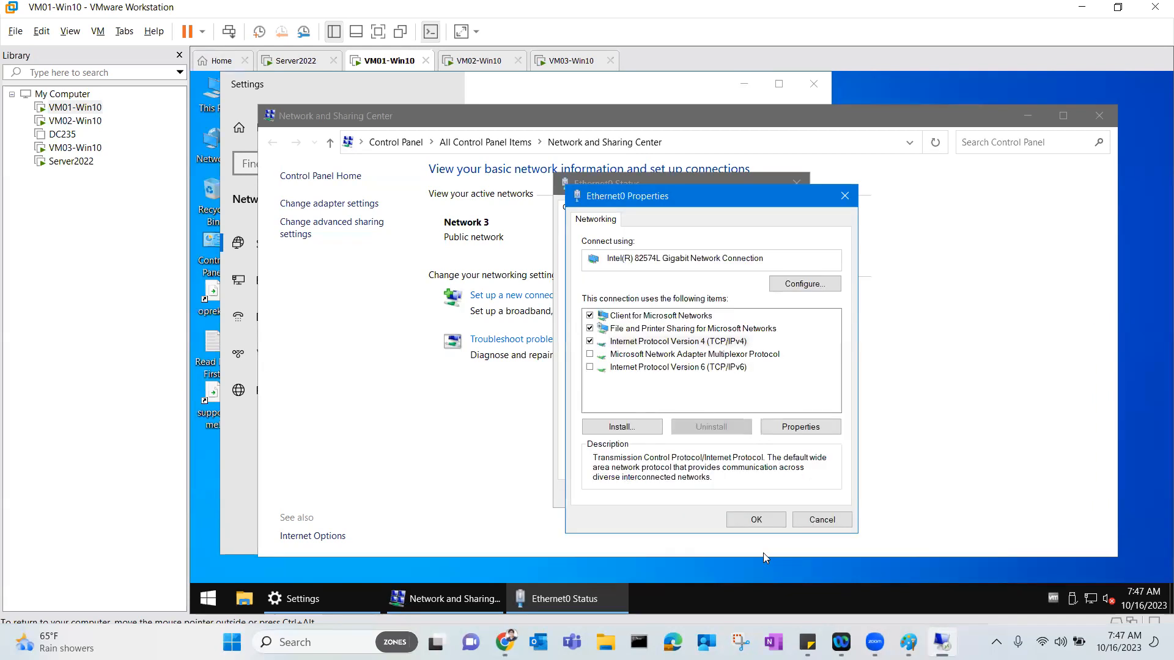
{"action": "left_click", "coordinate": [749, 523]}
{"action": "left_click", "coordinate": [778, 494]}
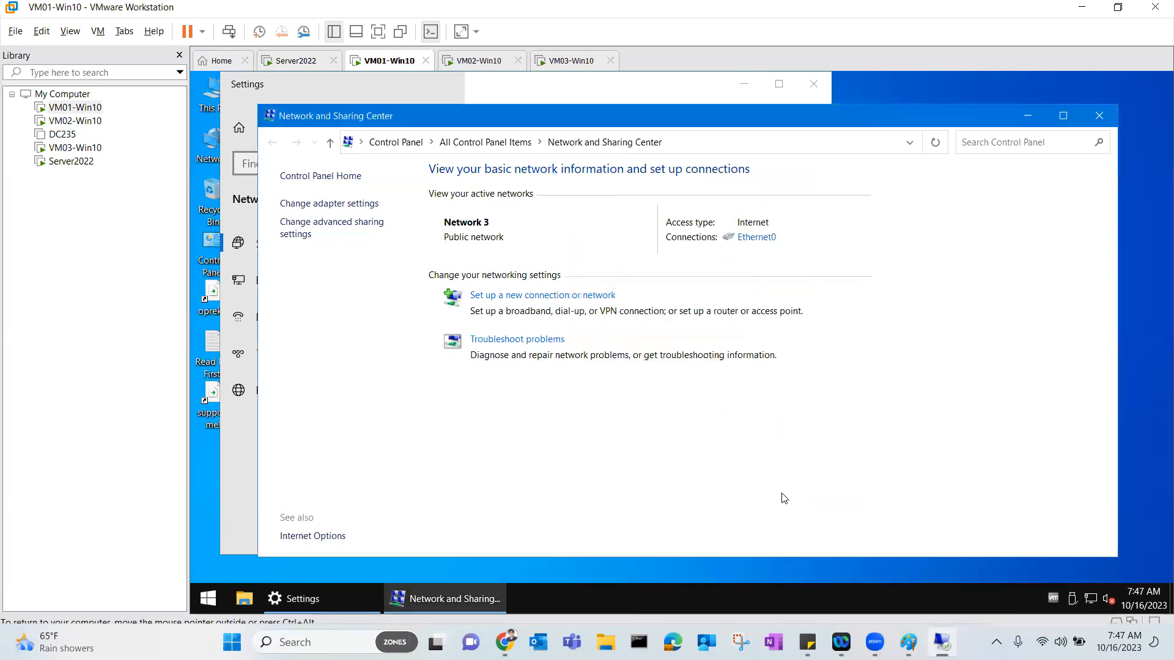
{"action": "left_click", "coordinate": [1098, 116]}
From This PC's system properties, enter kbit as VM01's domain to join.
{"action": "left_click", "coordinate": [807, 89]}
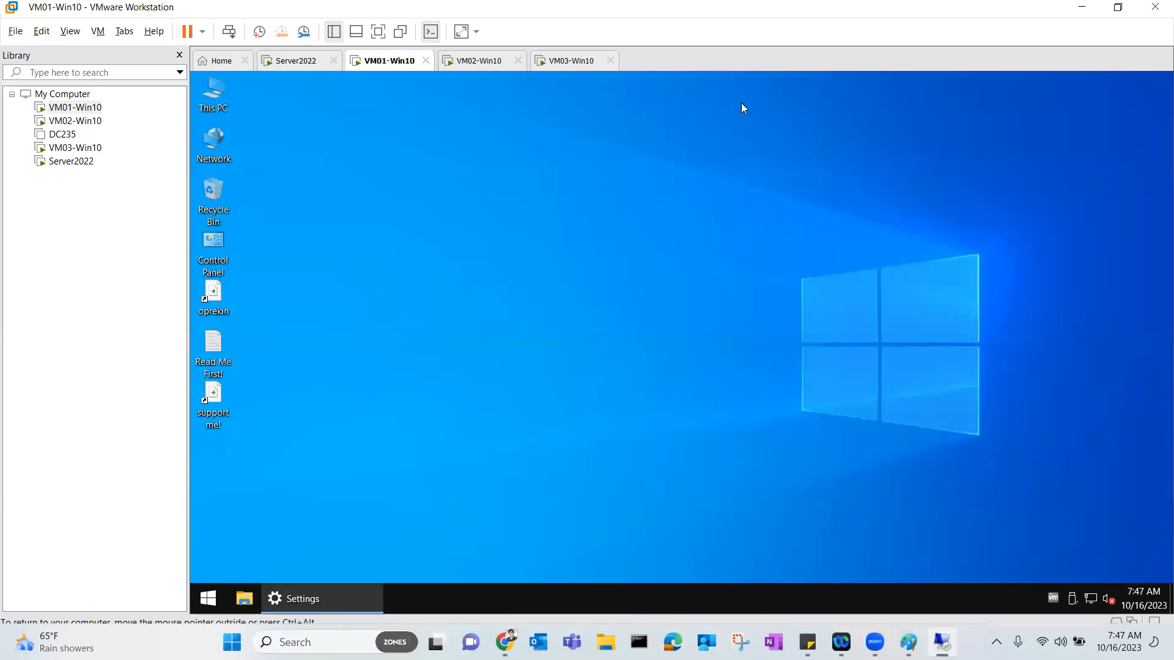
{"action": "right_click", "coordinate": [222, 100]}
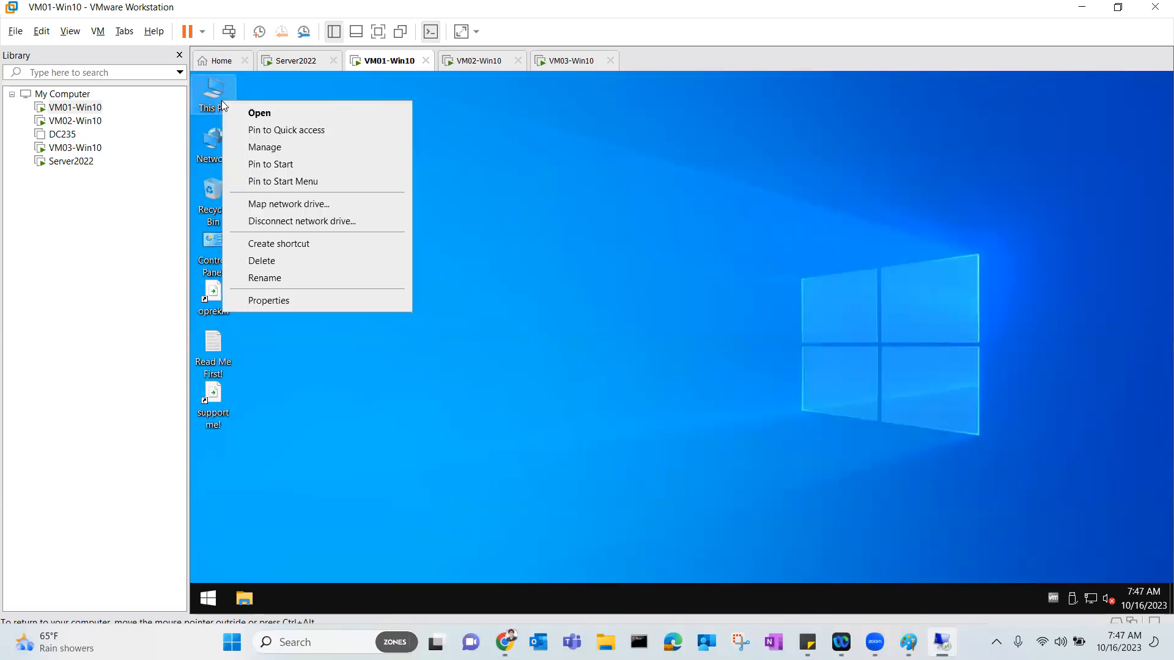
{"action": "left_click", "coordinate": [269, 300]}
{"action": "left_click", "coordinate": [1076, 438]}
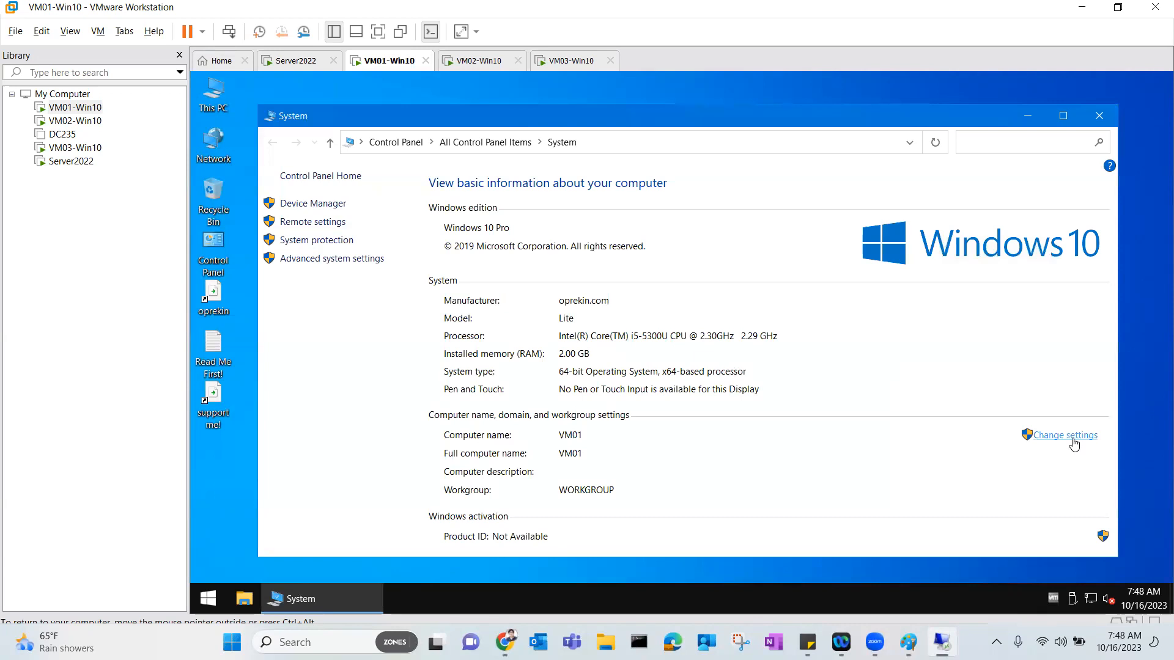
{"action": "left_click", "coordinate": [566, 391]}
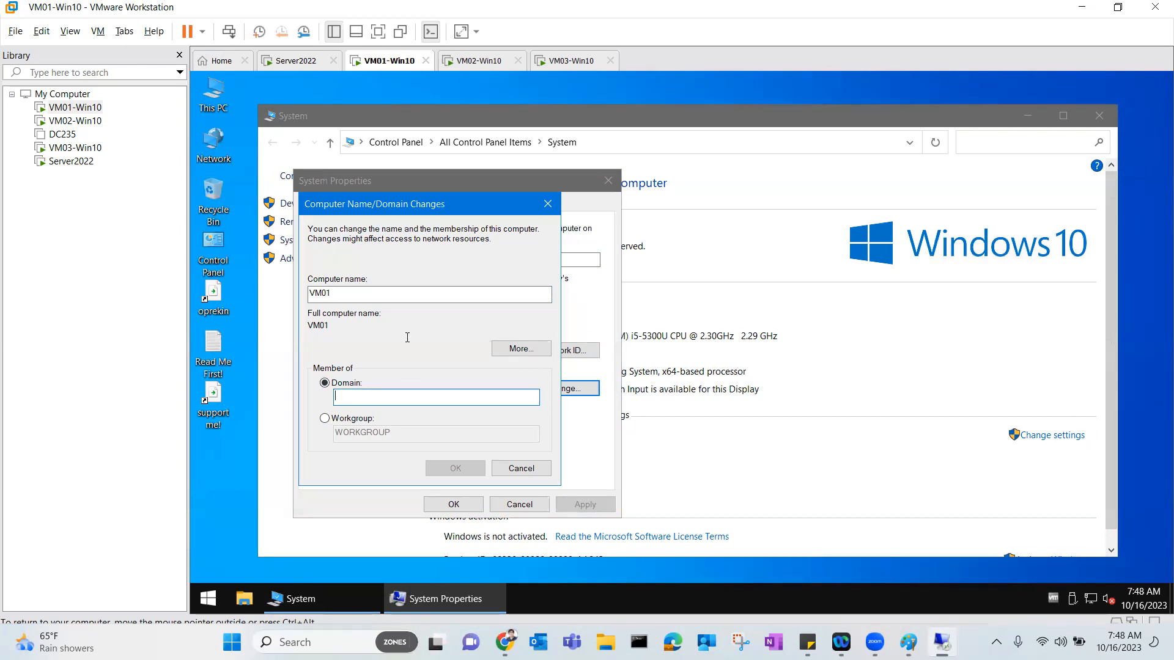
{"action": "type", "text": "kbit.lo"}
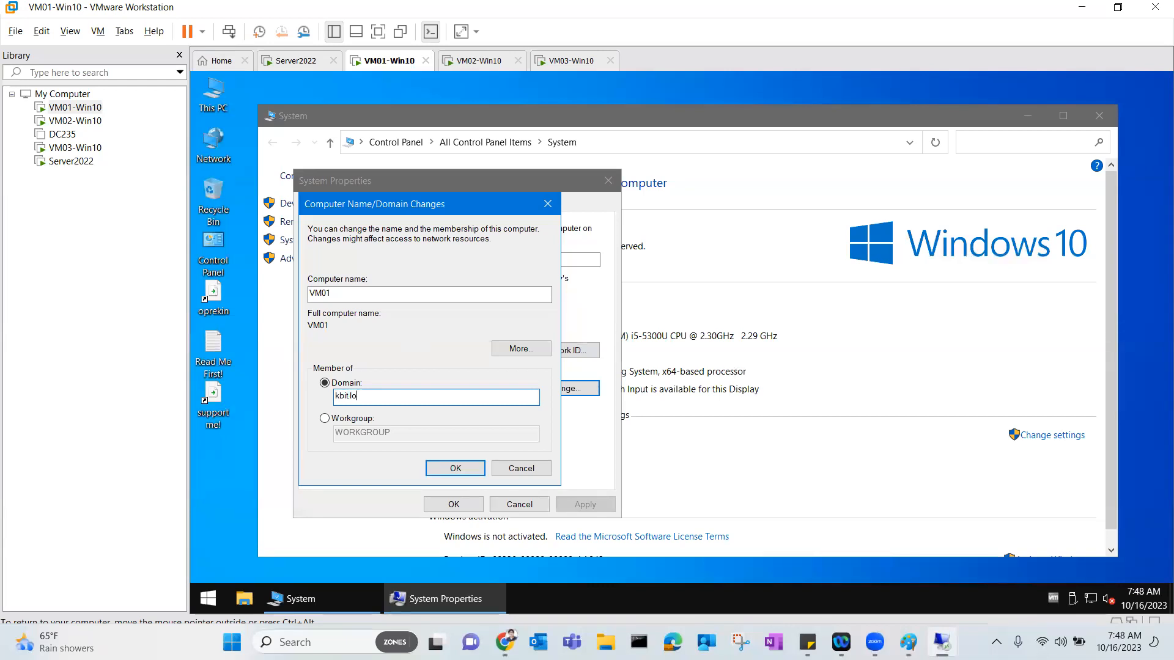
{"action": "key", "text": "Return"}
Authenticate as the domain administrator, accept the welcome and restart notices, and restart VM01 now.
{"action": "type", "text": "administrator"}
{"action": "key", "text": "Tab"}
{"action": "type", "text": "Pa$"}
{"action": "key", "text": "BackSpace"}
{"action": "key", "text": "BackSpace"}
{"action": "type", "text": "•••••••"}
{"action": "key", "text": "Return"}
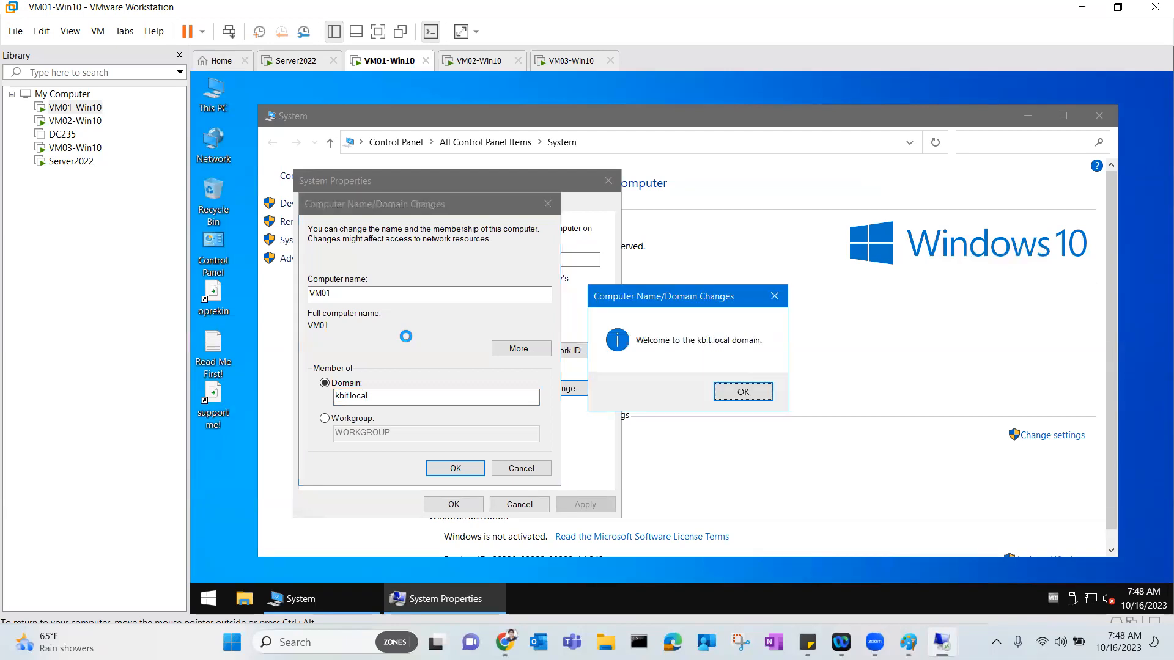
{"action": "left_click", "coordinate": [741, 393]}
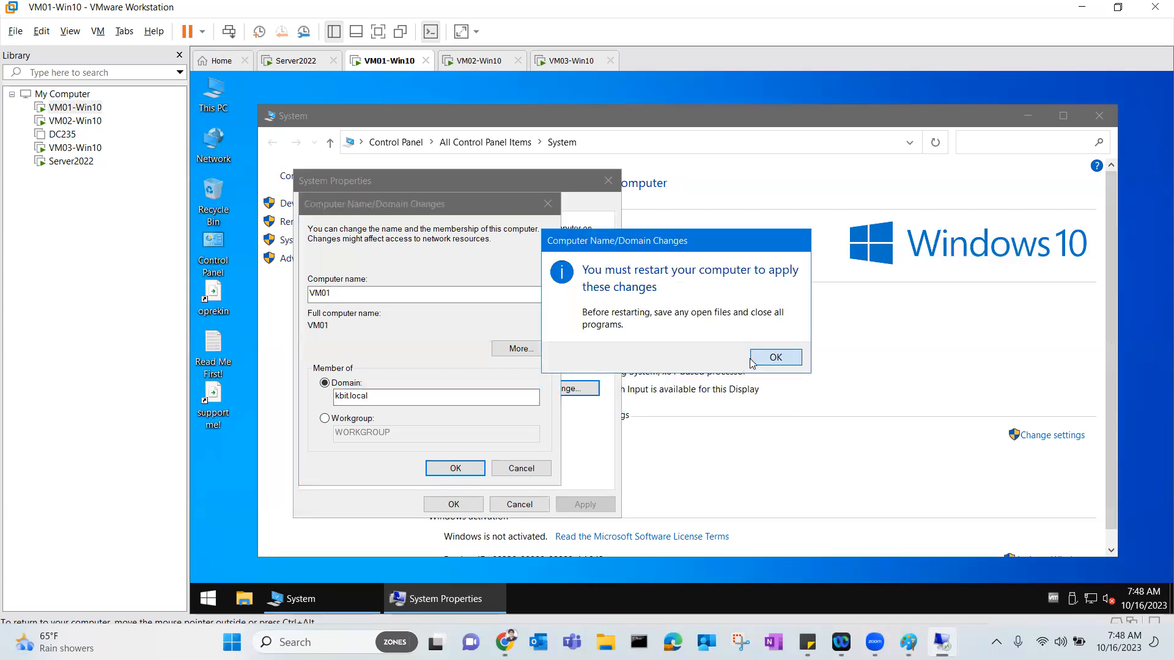
{"action": "left_click", "coordinate": [751, 361]}
{"action": "left_click", "coordinate": [452, 504]}
{"action": "left_click", "coordinate": [681, 351]}
{"action": "left_click", "coordinate": [572, 61]}
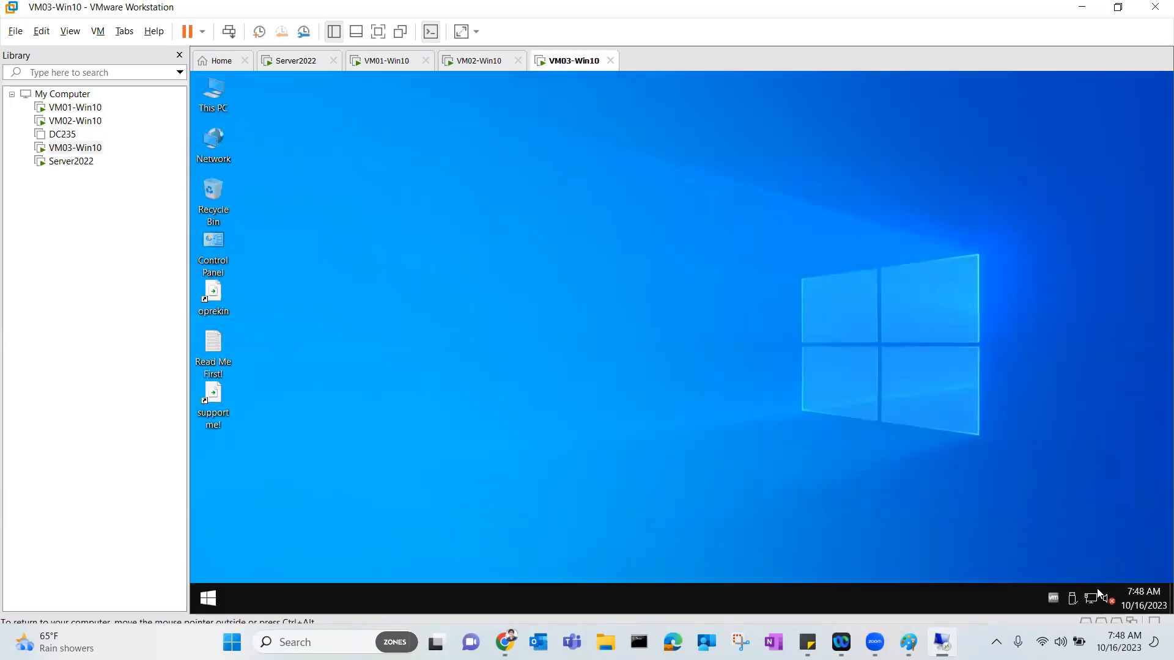
Go from Network & Internet settings through Network and Sharing Center to VM03's Ethernet0 properties.
{"action": "right_click", "coordinate": [1098, 596]}
{"action": "left_click", "coordinate": [1091, 578]}
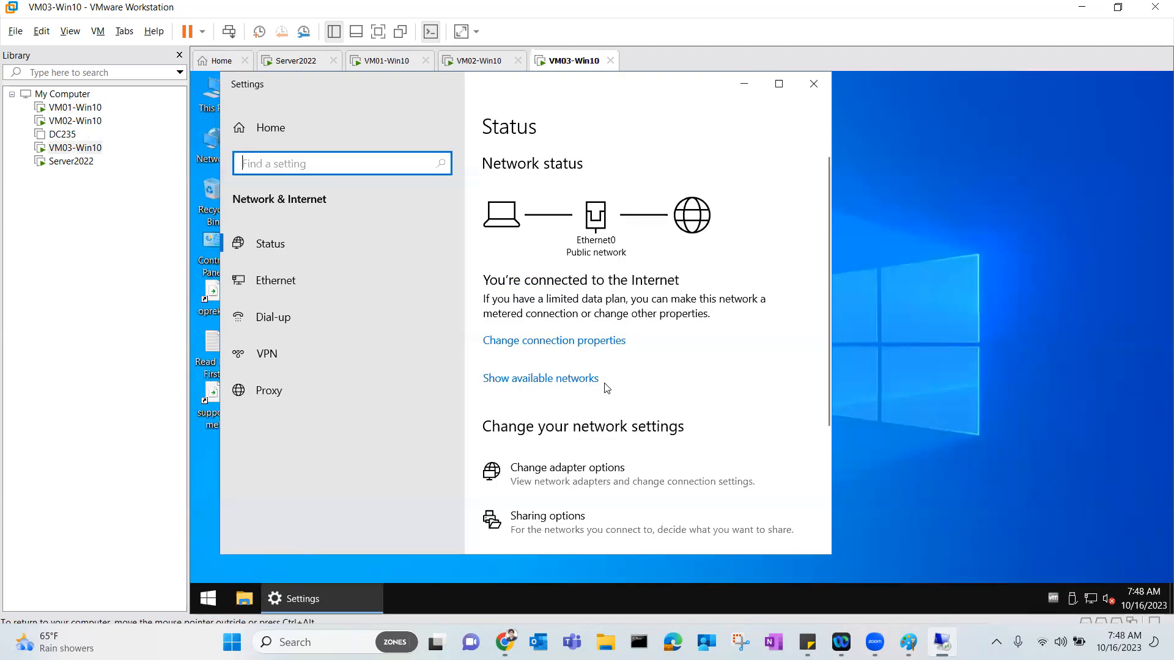
{"action": "scroll", "coordinate": [618, 437], "scroll_direction": "down", "scroll_amount": 3}
{"action": "left_click", "coordinate": [538, 456]}
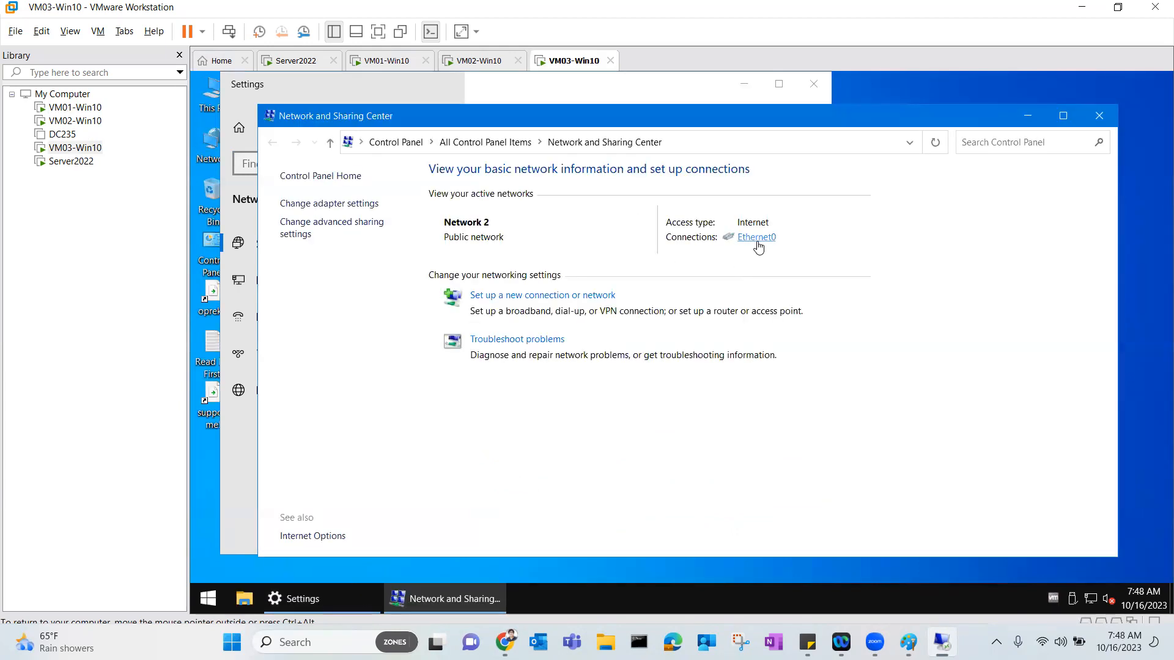
{"action": "left_click", "coordinate": [758, 244]}
{"action": "left_click", "coordinate": [590, 460]}
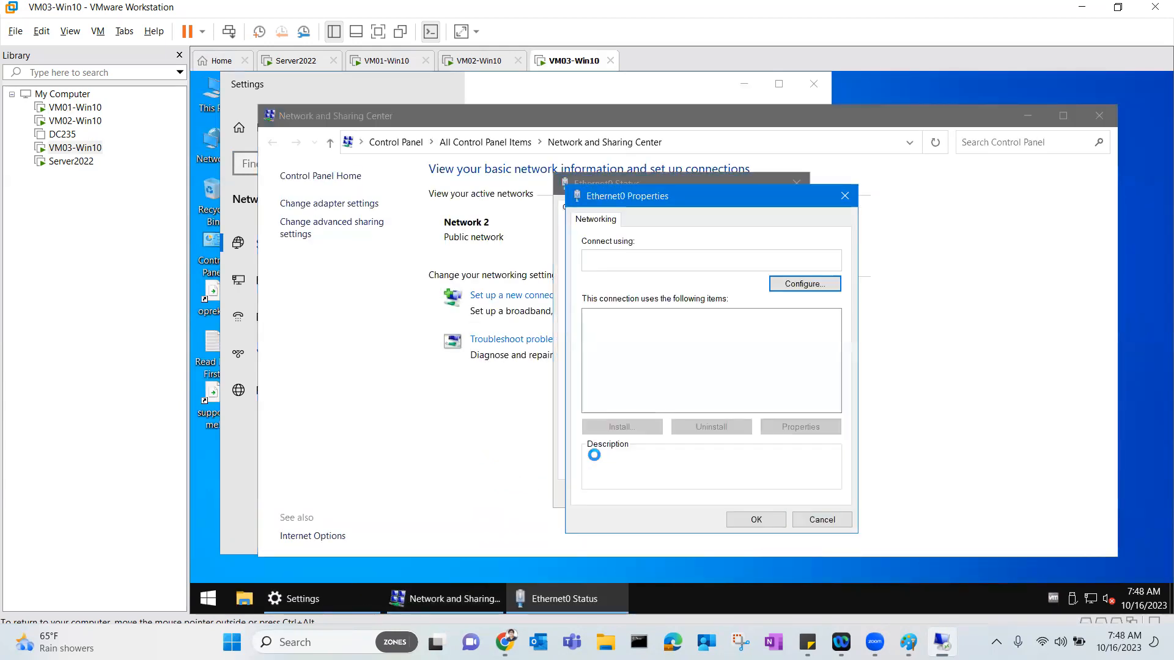
Set VM03's IPv4 preferred DNS server to 192.168.20.245 and close all network windows.
{"action": "left_click", "coordinate": [605, 368]}
{"action": "double_click", "coordinate": [678, 342]}
{"action": "left_click", "coordinate": [659, 355]}
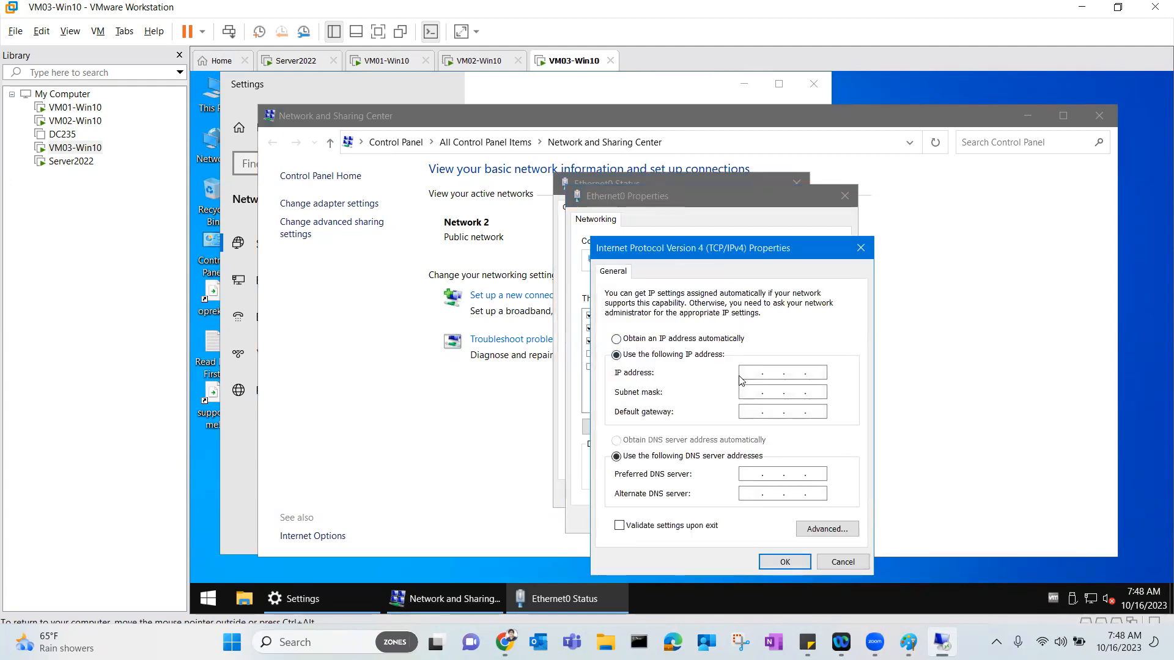
{"action": "left_click", "coordinate": [697, 339]}
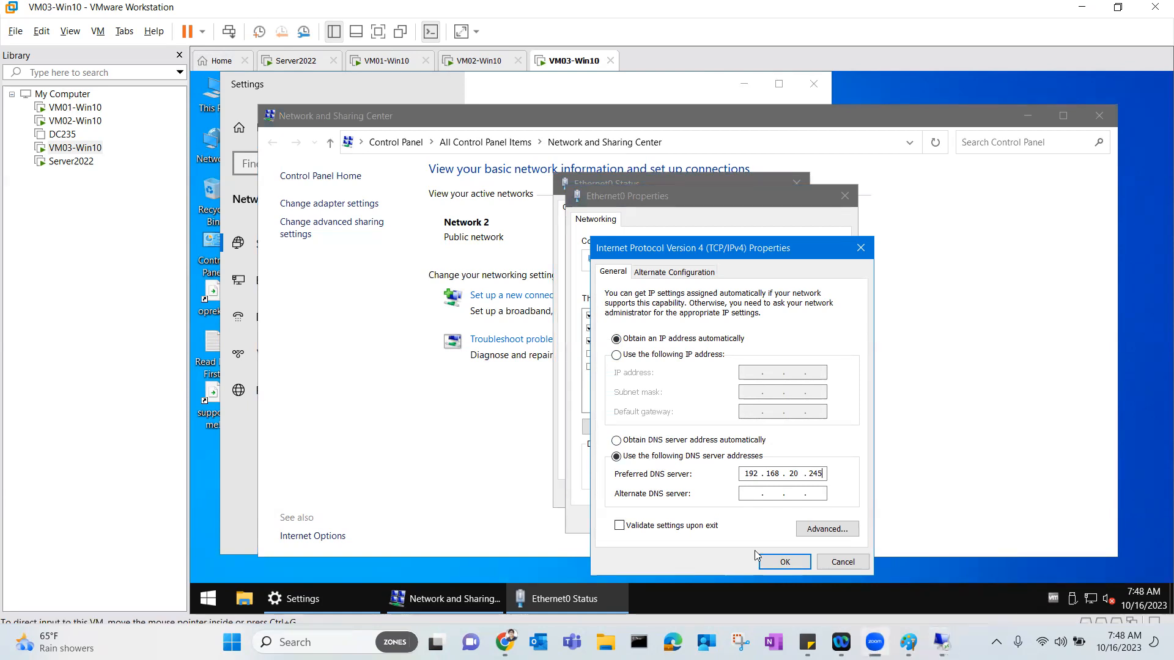
{"action": "left_click", "coordinate": [782, 562]}
{"action": "left_click", "coordinate": [755, 522]}
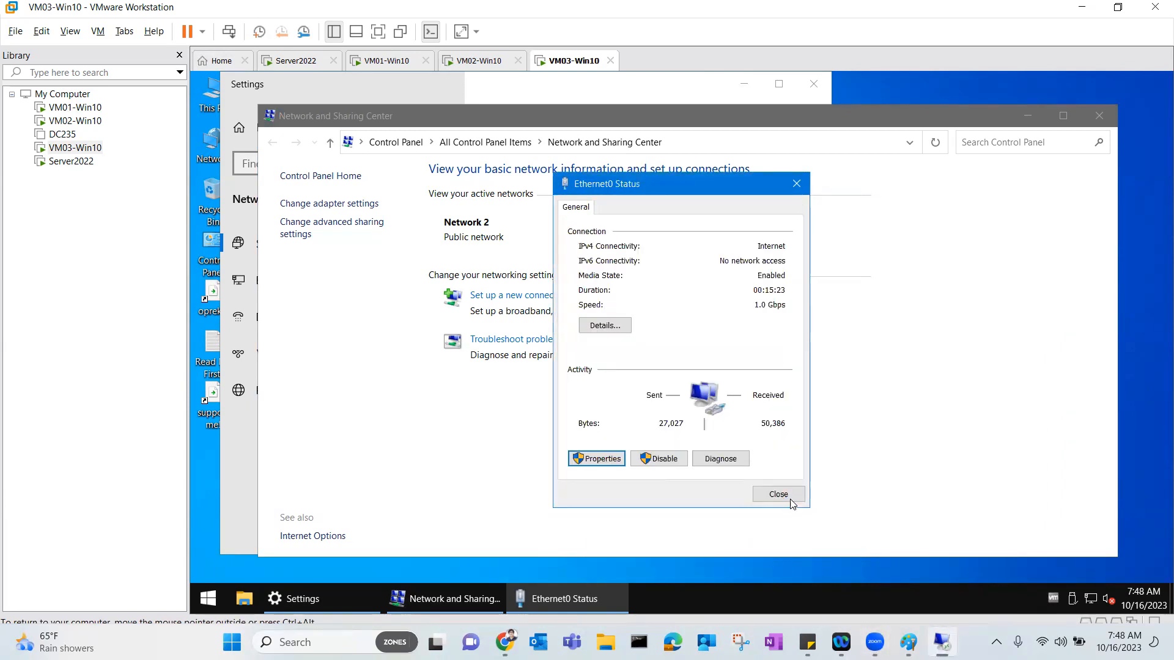
{"action": "left_click", "coordinate": [791, 497]}
{"action": "left_click", "coordinate": [1088, 121]}
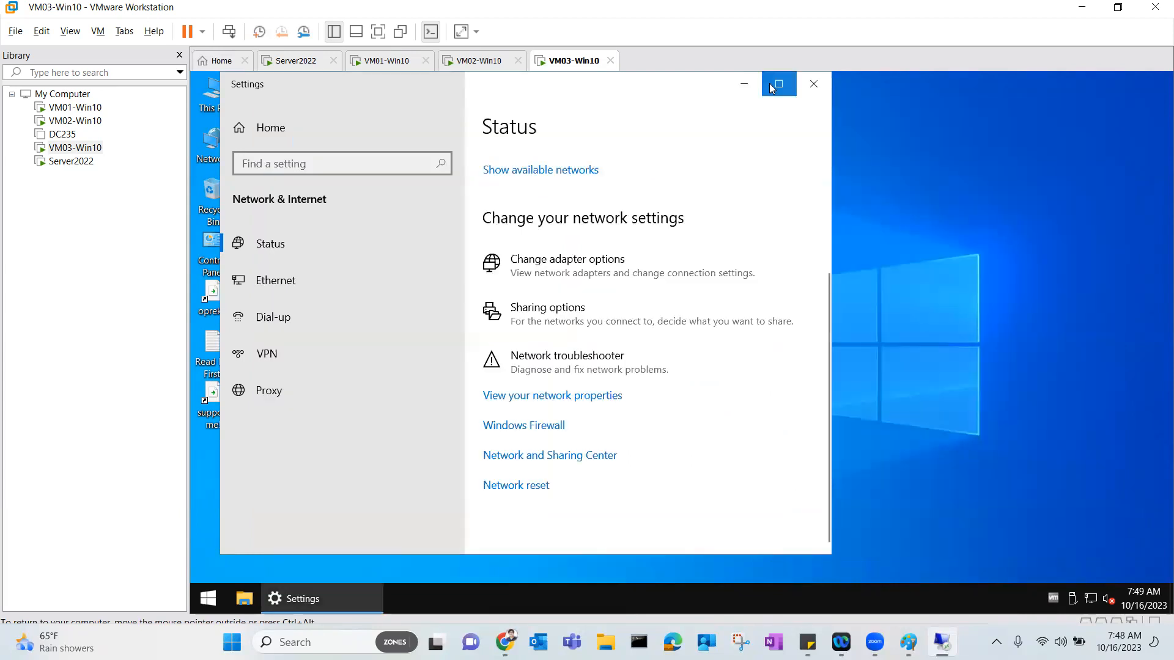
{"action": "left_click", "coordinate": [803, 90]}
{"action": "right_click", "coordinate": [216, 99]}
In System Properties, make VM03 a member of the kbit.local domain.
{"action": "left_click", "coordinate": [245, 302]}
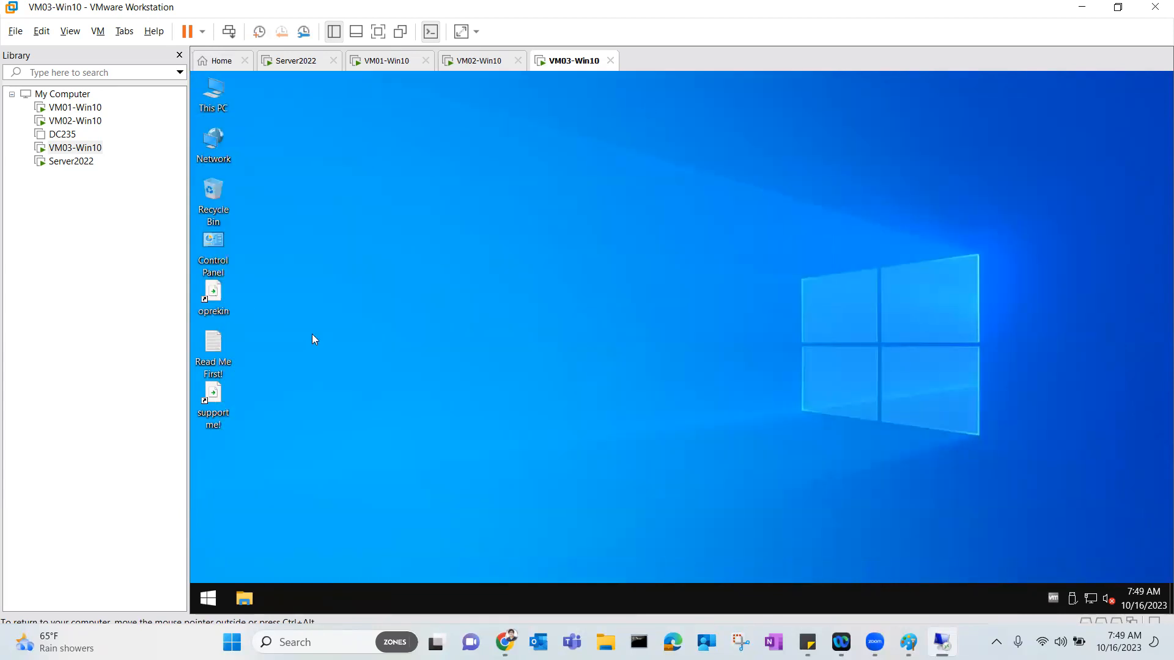
{"action": "left_click", "coordinate": [1054, 435]}
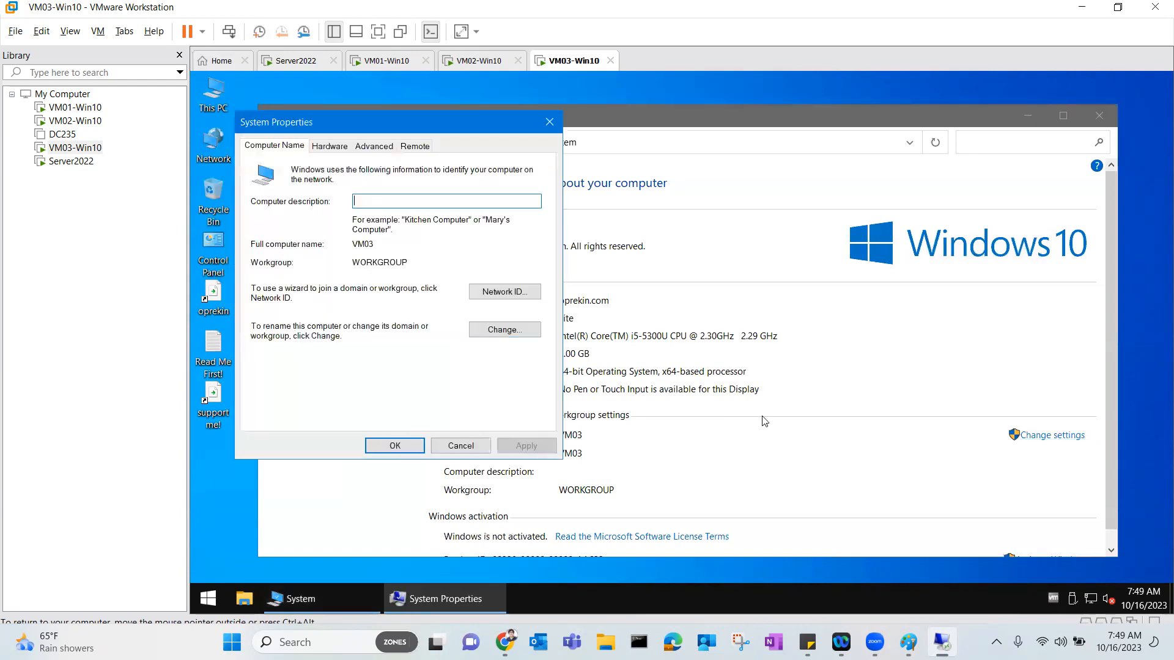
{"action": "left_click", "coordinate": [492, 331]}
{"action": "left_click", "coordinate": [286, 324]}
{"action": "left_click", "coordinate": [300, 338]}
{"action": "type", "text": "kbit.local"}
{"action": "key", "text": "Return"}
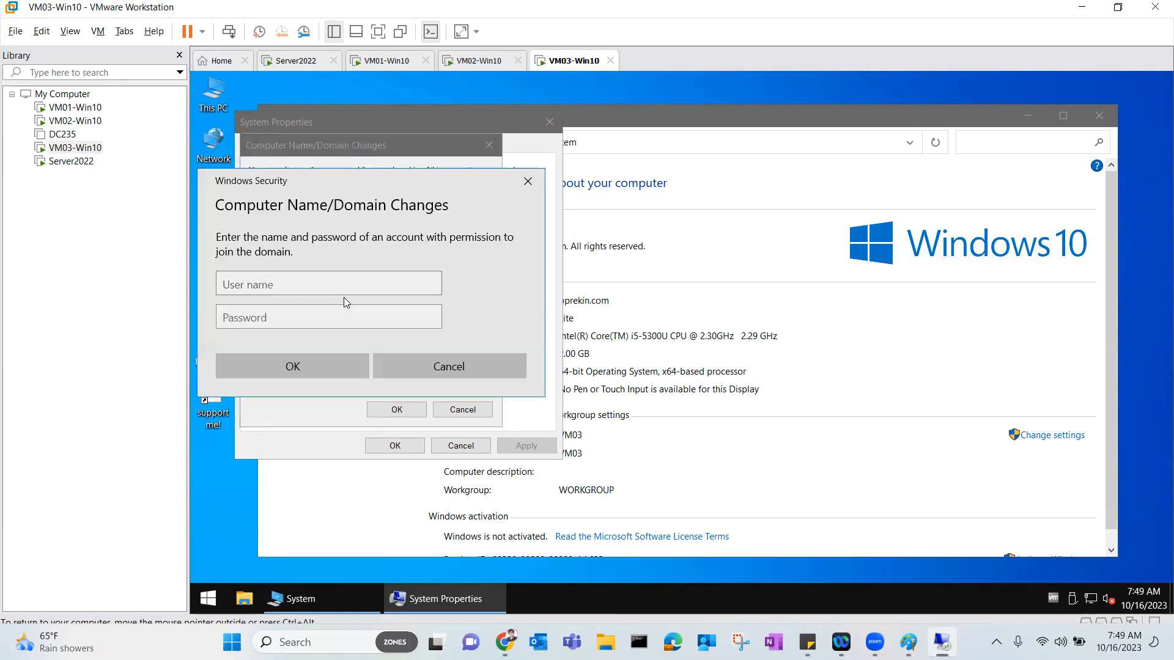
Enter the administrator account and its password, accept the notices, and restart VM03 now.
{"action": "type", "text": "administrator"}
{"action": "key", "text": "Tab"}
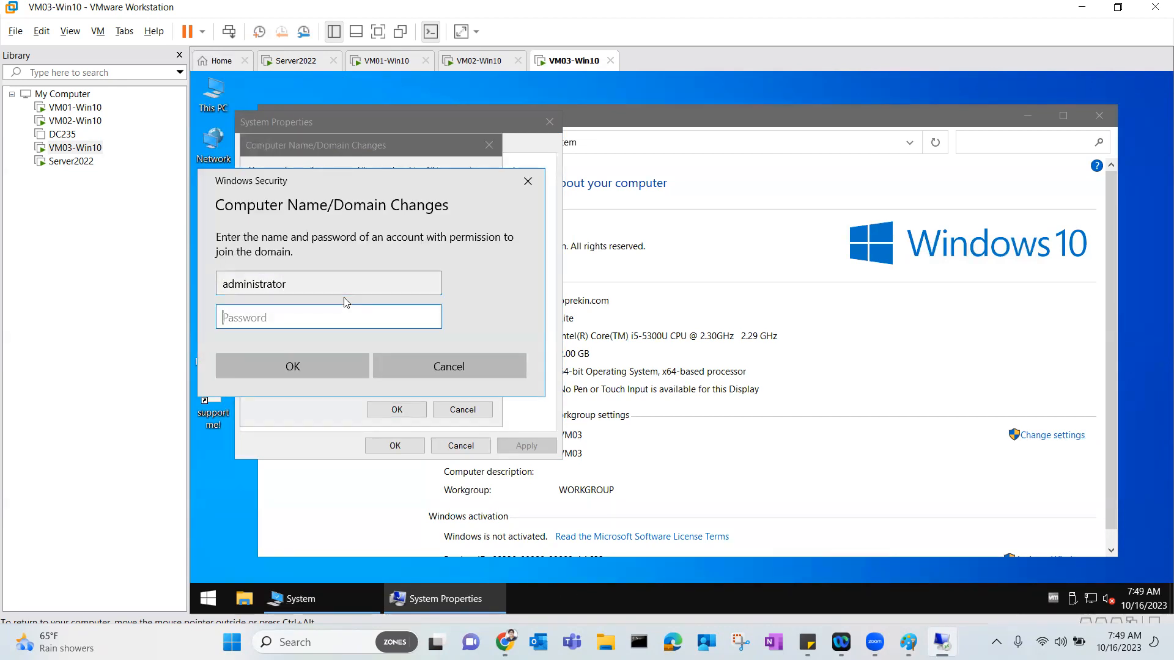
{"action": "type", "text": "Password1"}
{"action": "key", "text": "Return"}
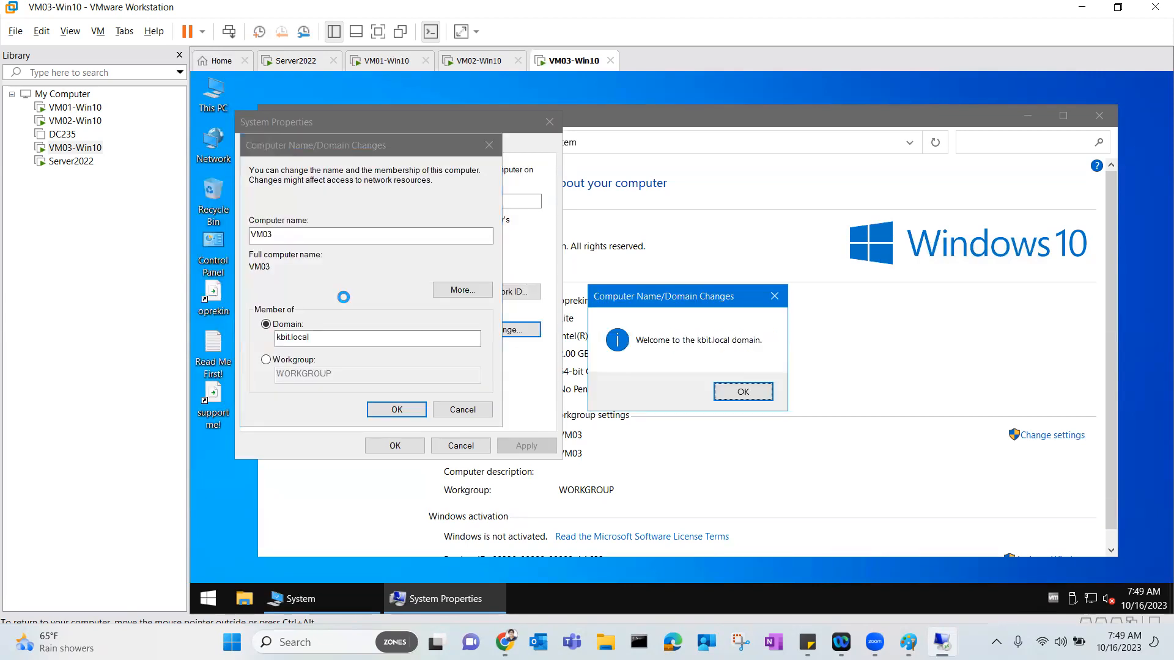
{"action": "left_click", "coordinate": [744, 396]}
{"action": "left_click", "coordinate": [775, 357]}
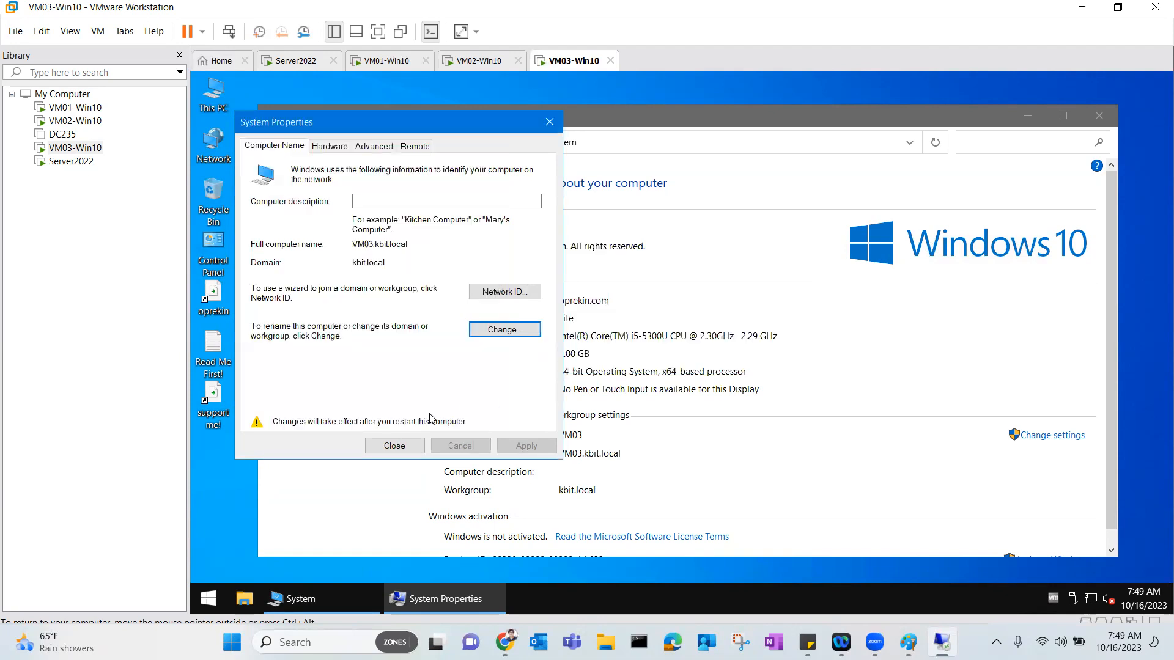
{"action": "left_click", "coordinate": [396, 445]}
{"action": "left_click", "coordinate": [666, 353]}
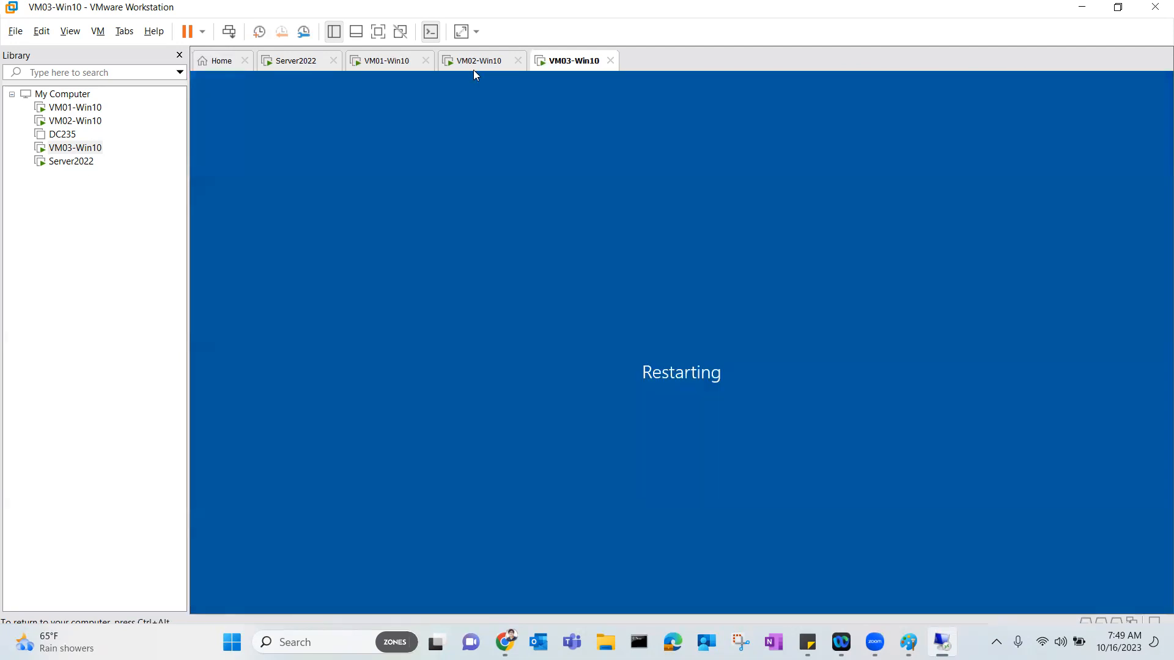
{"action": "left_click", "coordinate": [477, 60]}
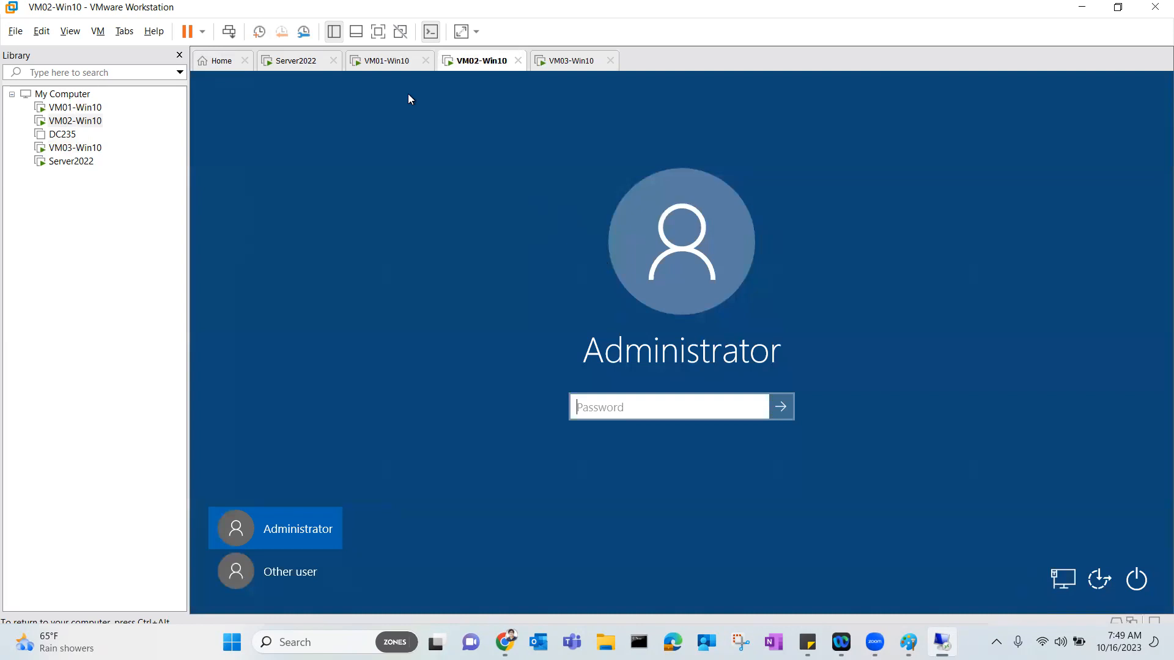
Bring up VM01's Other user sign-in for KBIT, then minimize the remote session to show Paint.
{"action": "left_click", "coordinate": [383, 64]}
{"action": "left_click", "coordinate": [472, 222]}
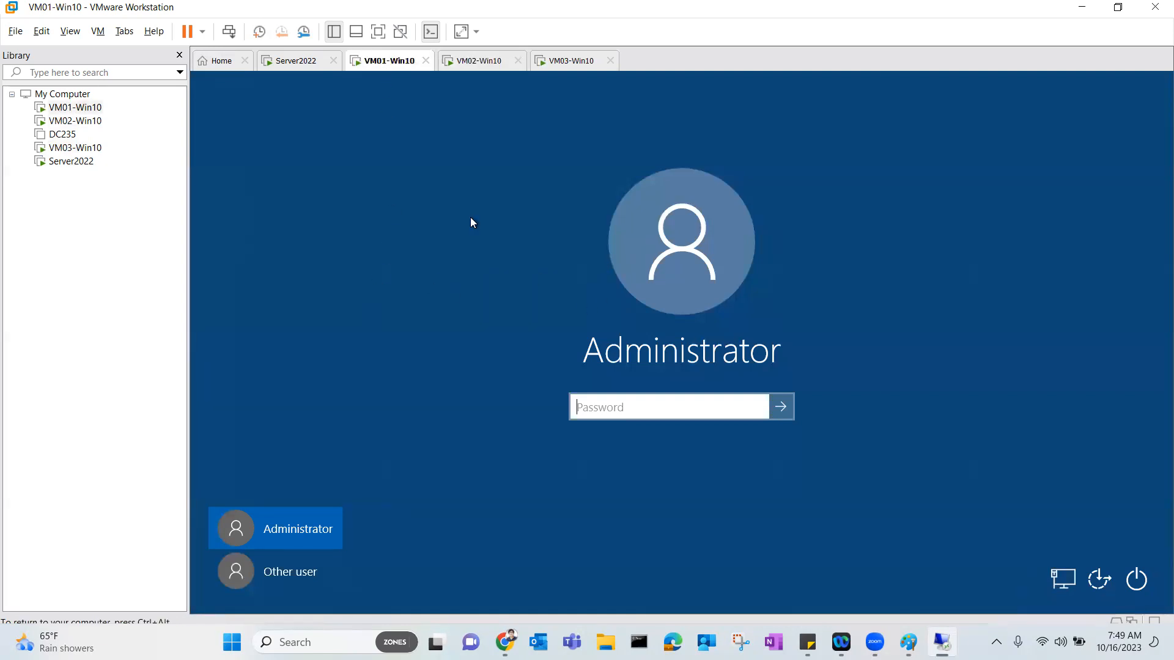
{"action": "left_click", "coordinate": [302, 574]}
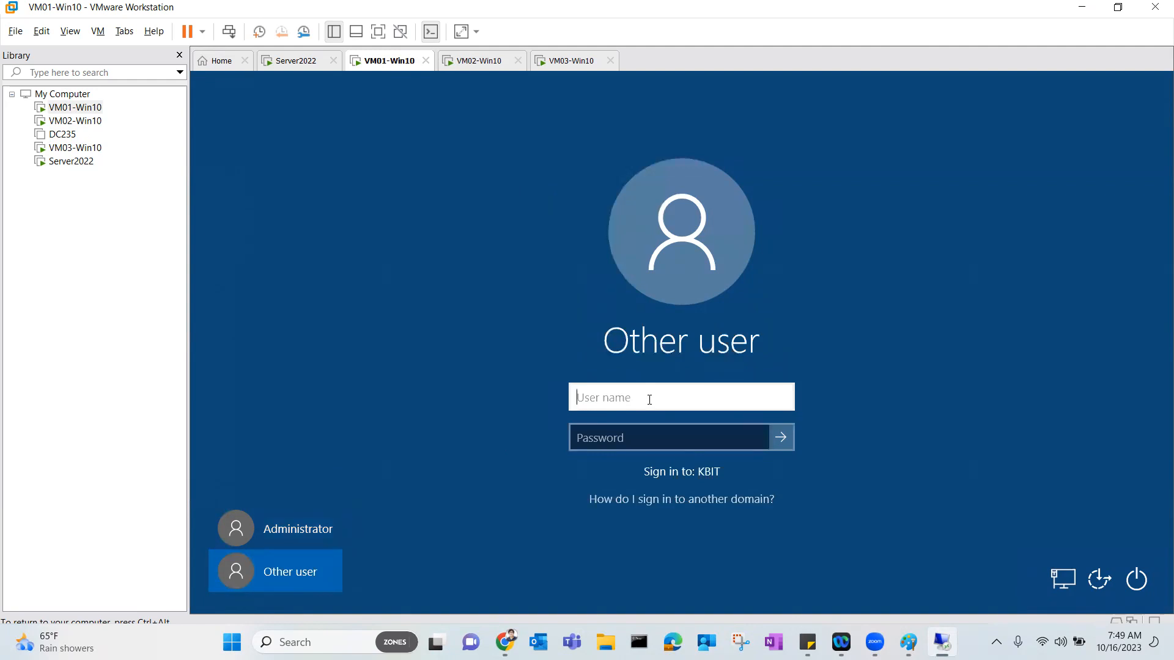
{"action": "left_click", "coordinate": [482, 63]}
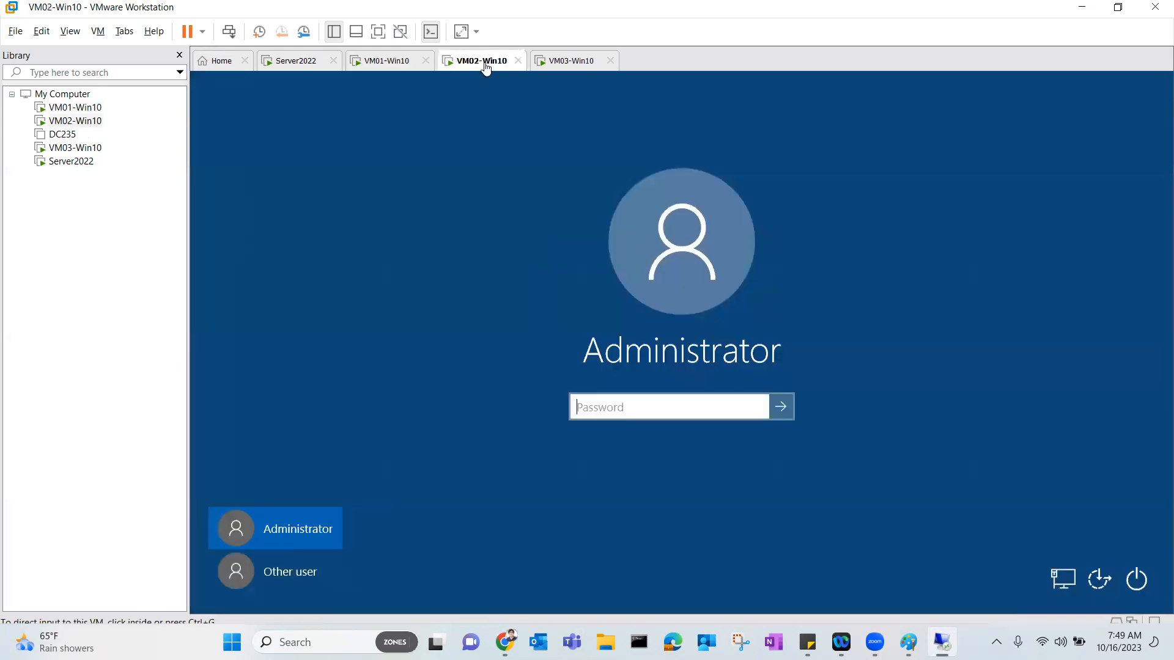
{"action": "left_click", "coordinate": [739, 10]}
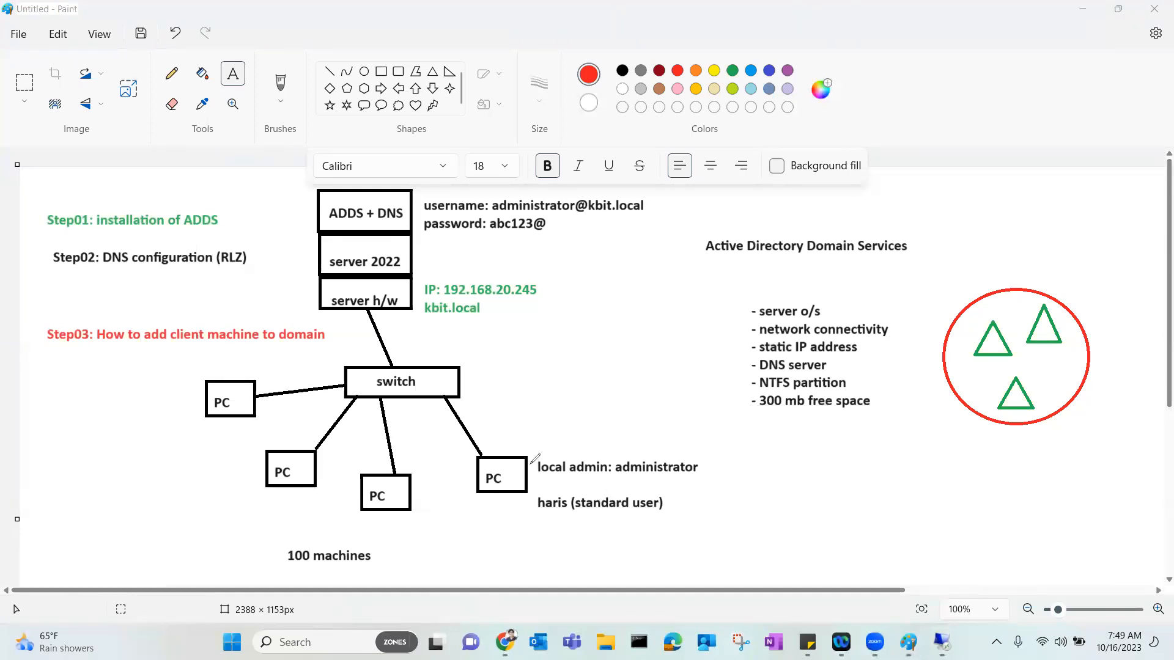
Sketch red annotations around the PC box, server 2022 and credentials, then undo them.
{"action": "mouse_move", "coordinate": [519, 441]}
{"action": "left_mouse_down"}
{"action": "mouse_move", "coordinate": [467, 483]}
{"action": "mouse_move", "coordinate": [533, 496]}
{"action": "mouse_move", "coordinate": [367, 315]}
{"action": "mouse_move", "coordinate": [353, 263]}
{"action": "mouse_move", "coordinate": [396, 298]}
{"action": "left_mouse_up"}
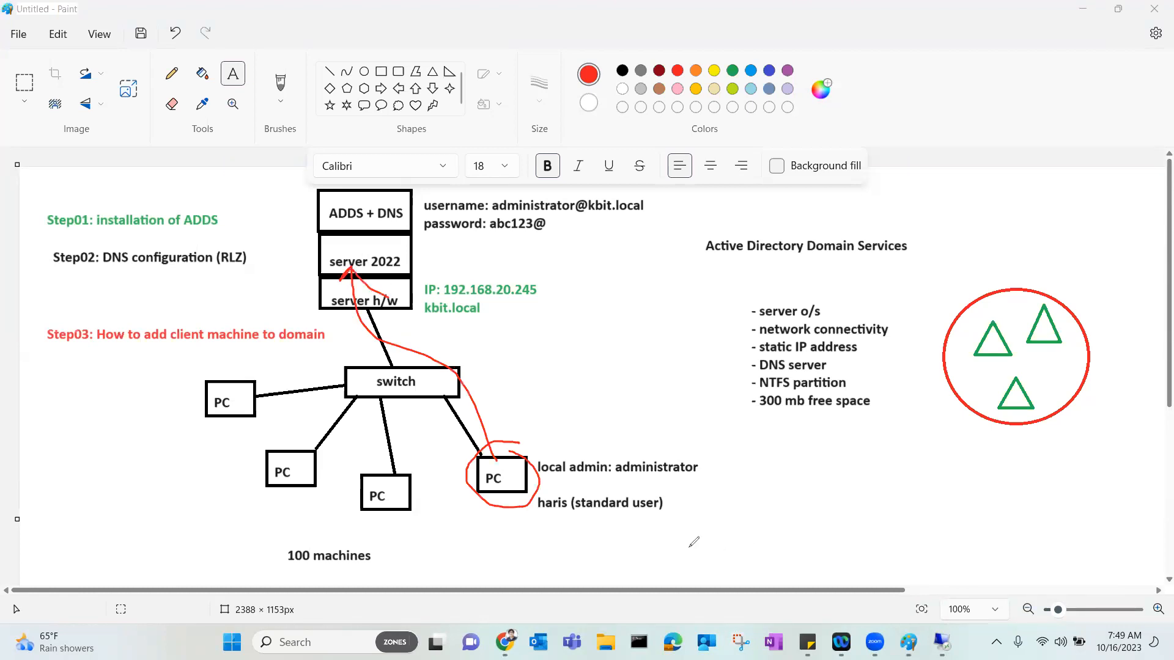
{"action": "left_click_drag", "start_coordinate": [539, 502], "coordinate": [658, 496]}
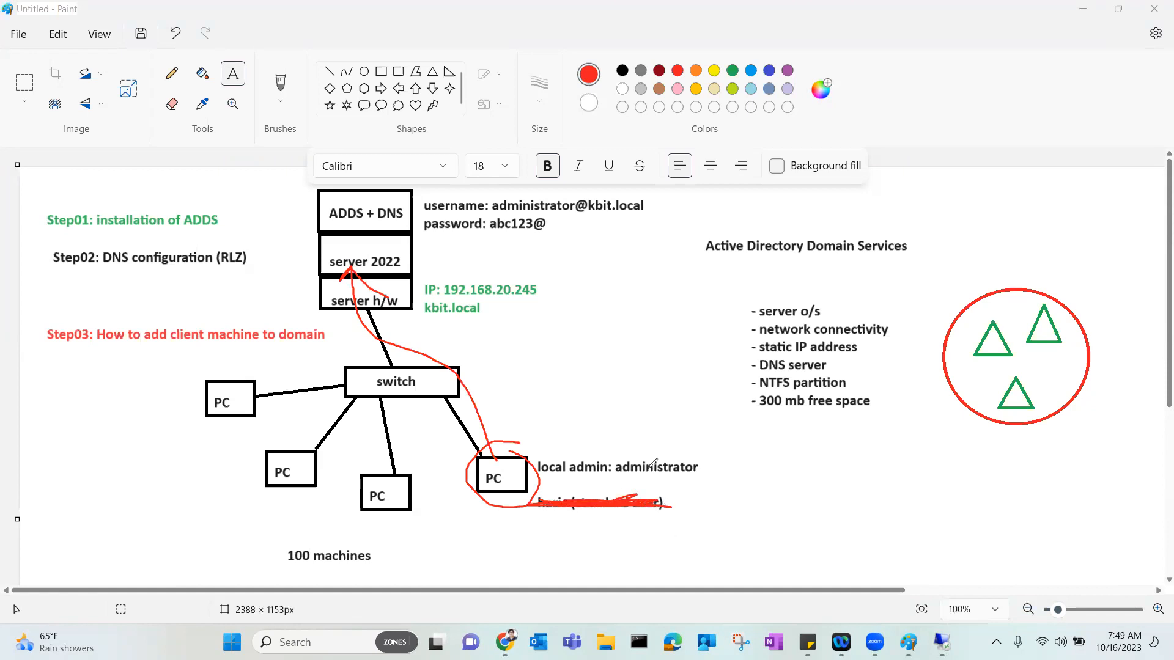
{"action": "left_click_drag", "start_coordinate": [405, 224], "coordinate": [477, 247]}
{"action": "left_click", "coordinate": [60, 431]}
Add the black label 'Step04: creation of domain user accounts' below Step03 in the diagram.
{"action": "left_click", "coordinate": [622, 72]}
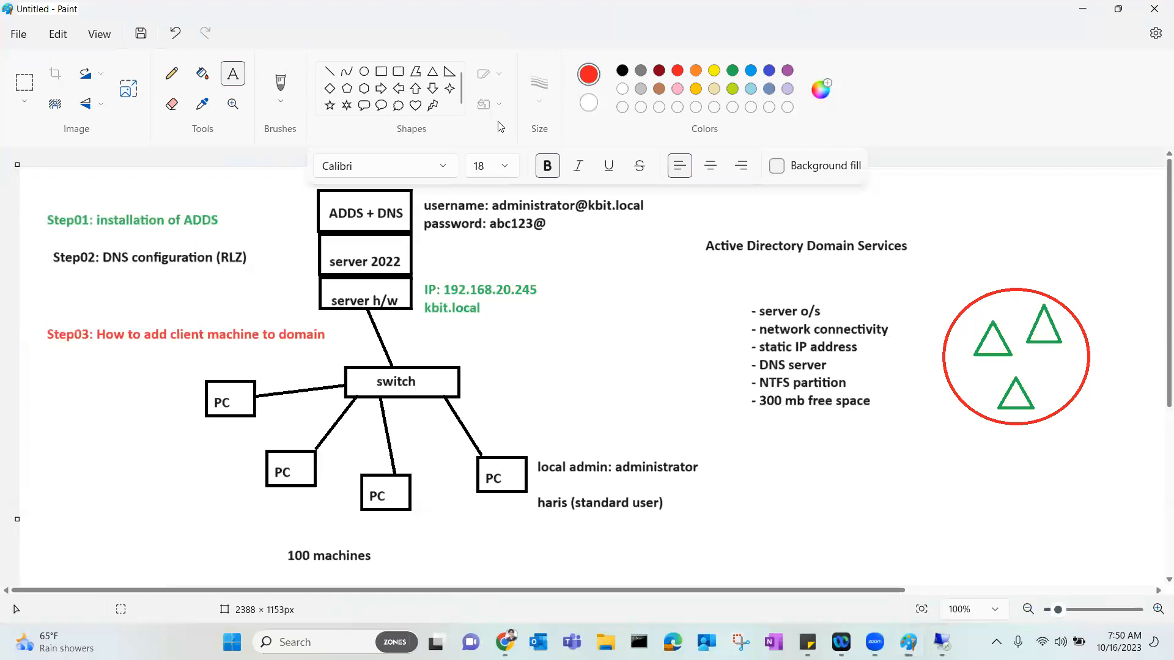
{"action": "left_click", "coordinate": [45, 362]}
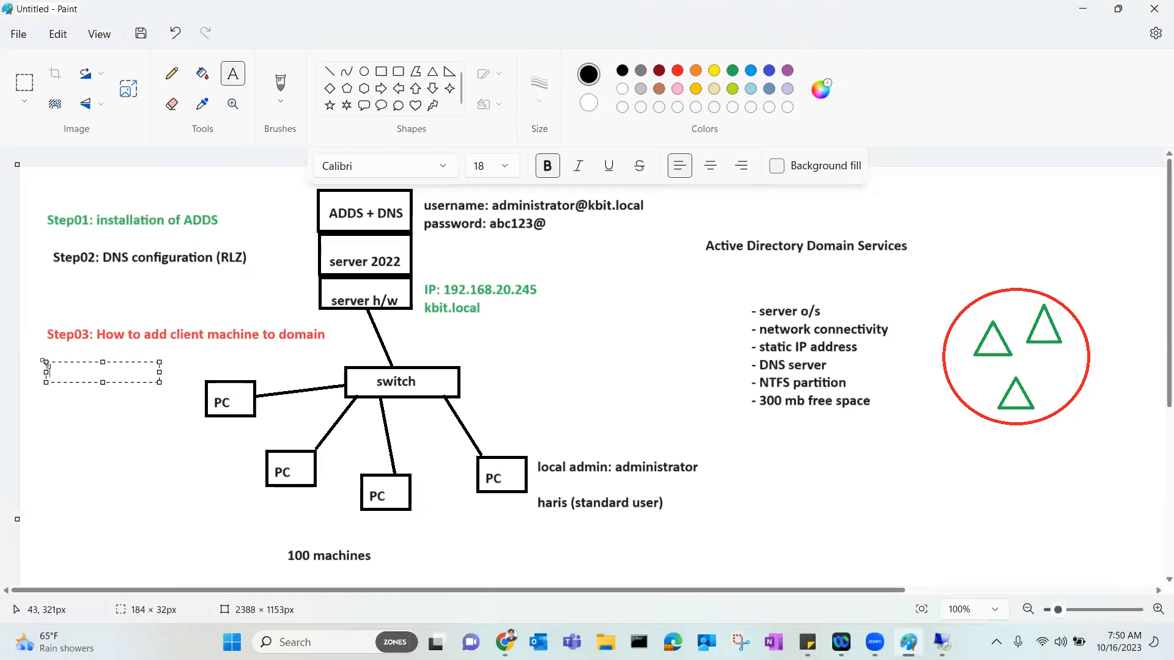
{"action": "type", "text": "Step04: creation of "}
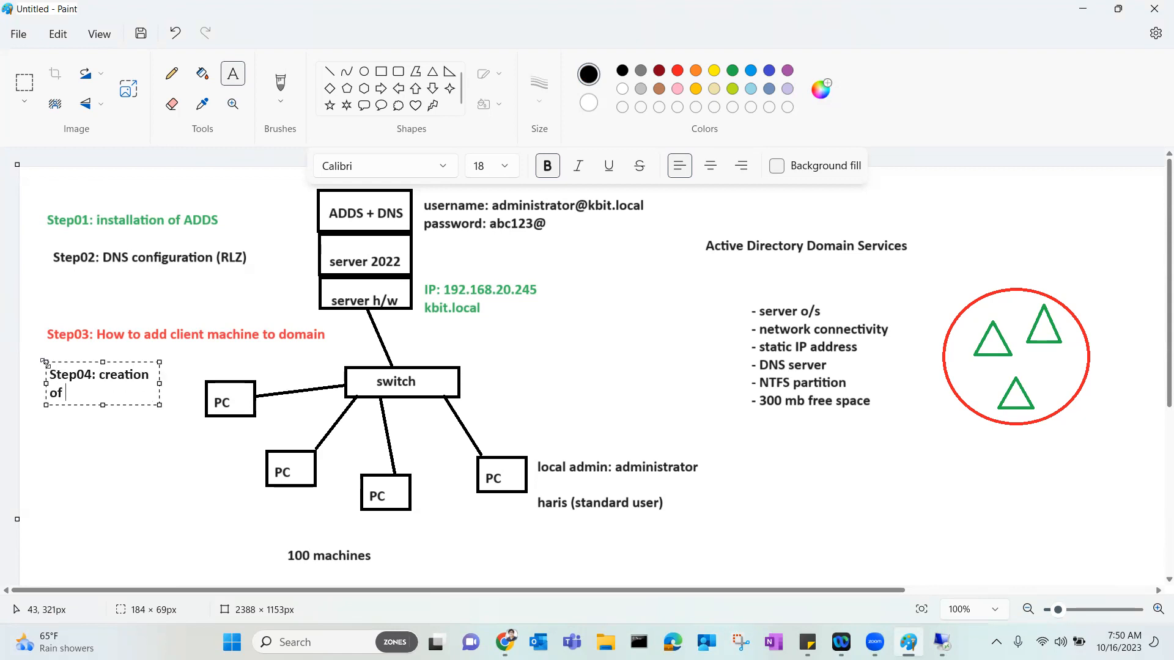
{"action": "type", "text": "domiain user accounts"}
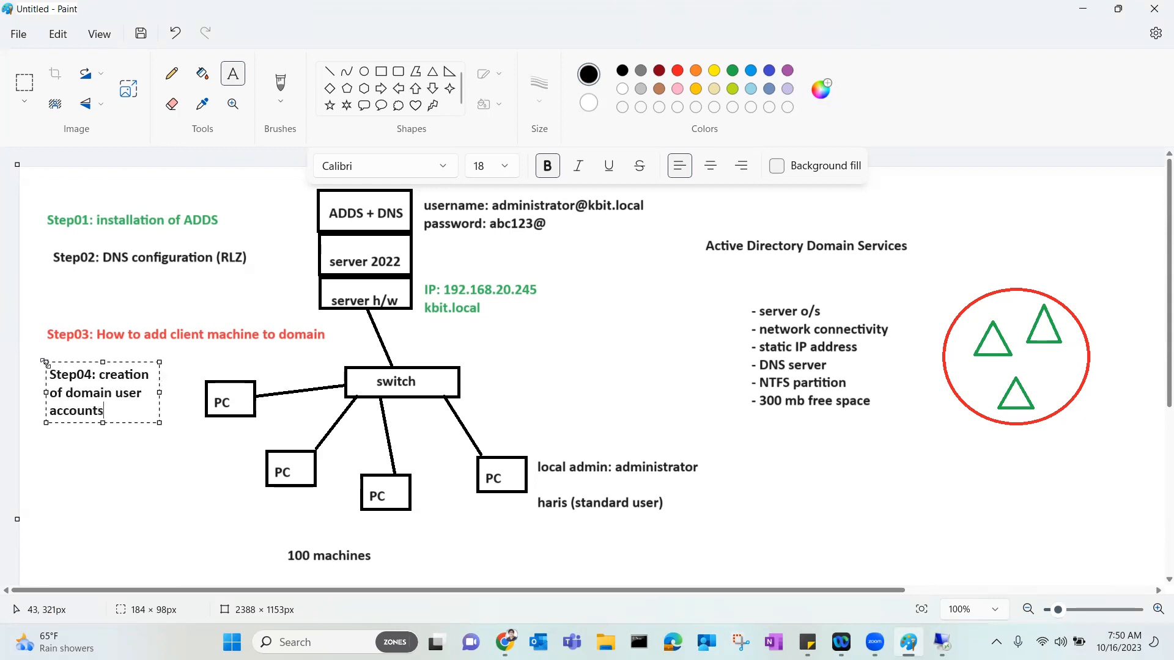
{"action": "left_click_drag", "start_coordinate": [160, 422], "coordinate": [327, 426]}
{"action": "left_click", "coordinate": [330, 362]}
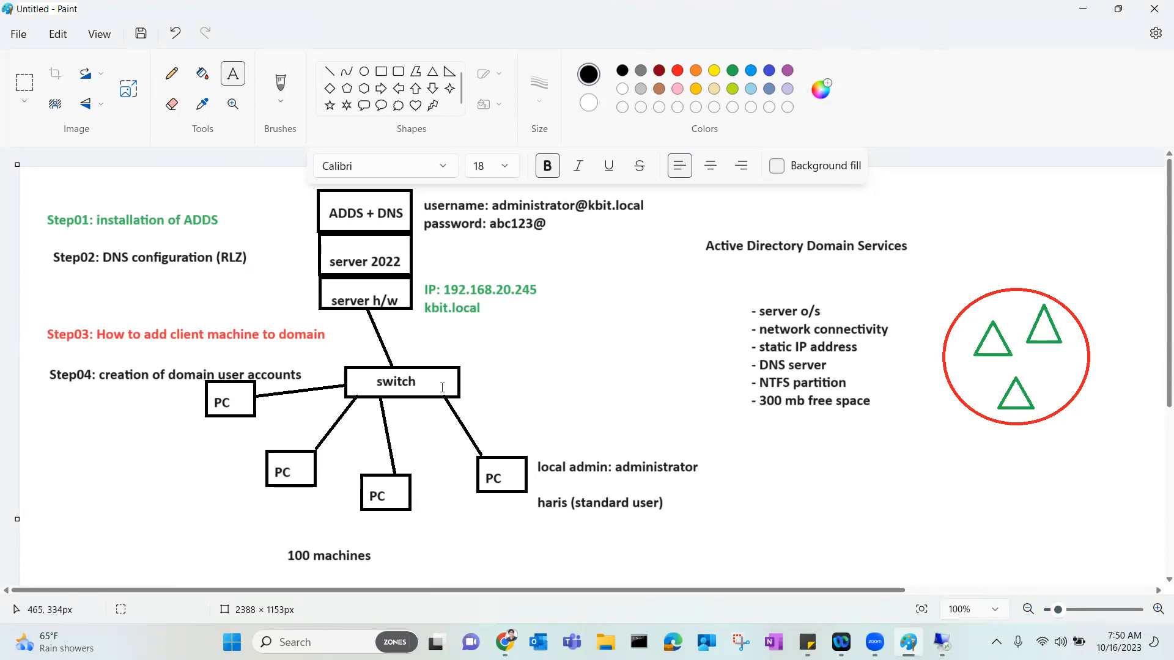
{"action": "left_click", "coordinate": [942, 642]}
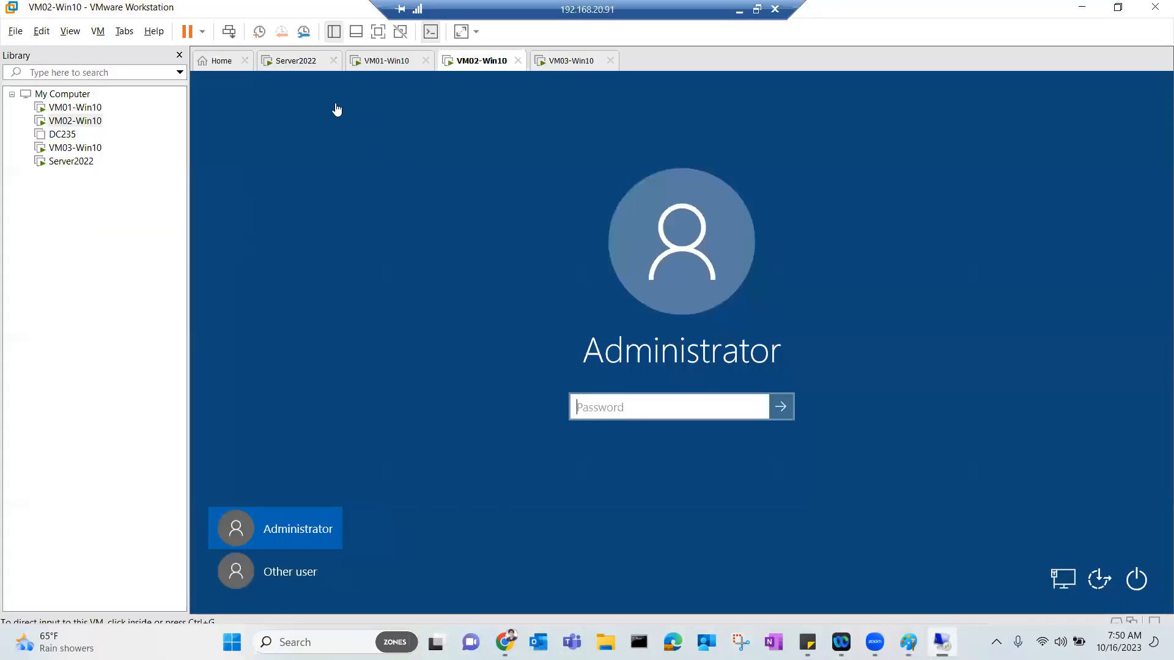
On Server2022, list the kbit.local Users container in Active Directory Users and Computers.
{"action": "left_click", "coordinate": [298, 63]}
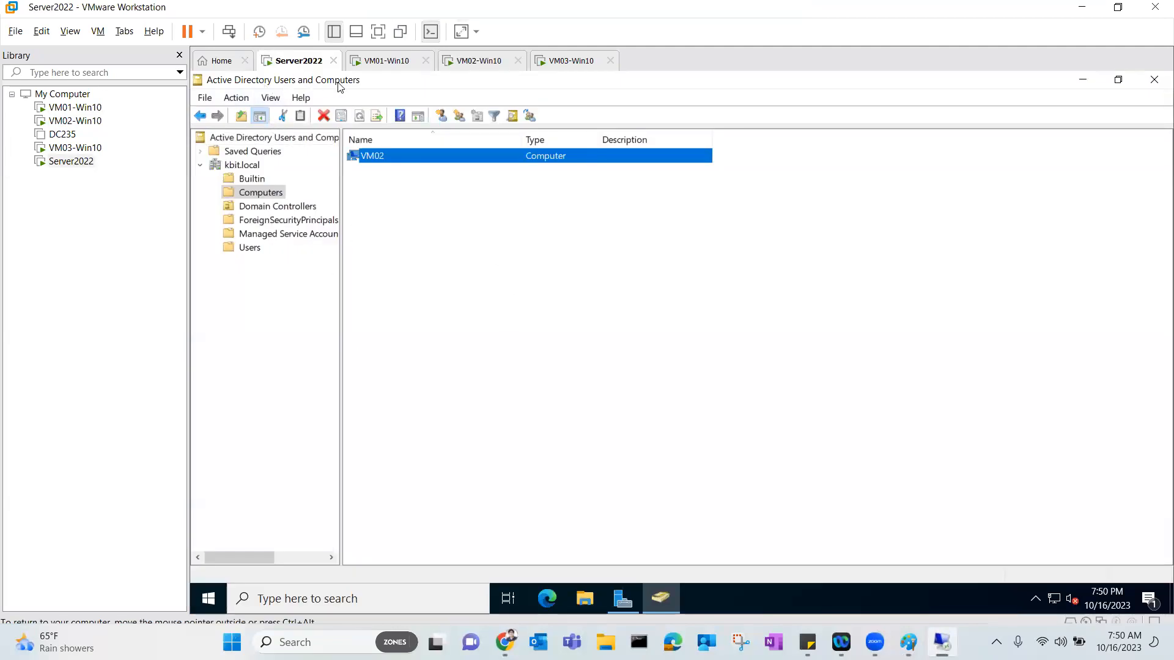
{"action": "left_click", "coordinate": [243, 248]}
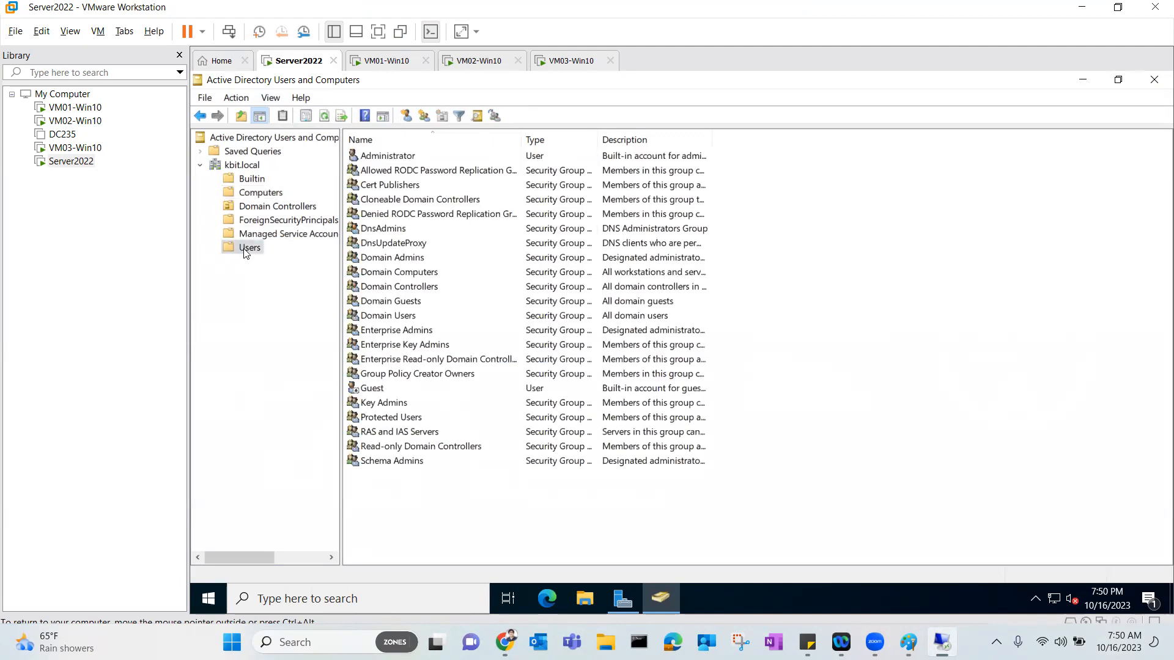
{"action": "right_click", "coordinate": [244, 252]}
{"action": "mouse_move", "coordinate": [314, 300]}
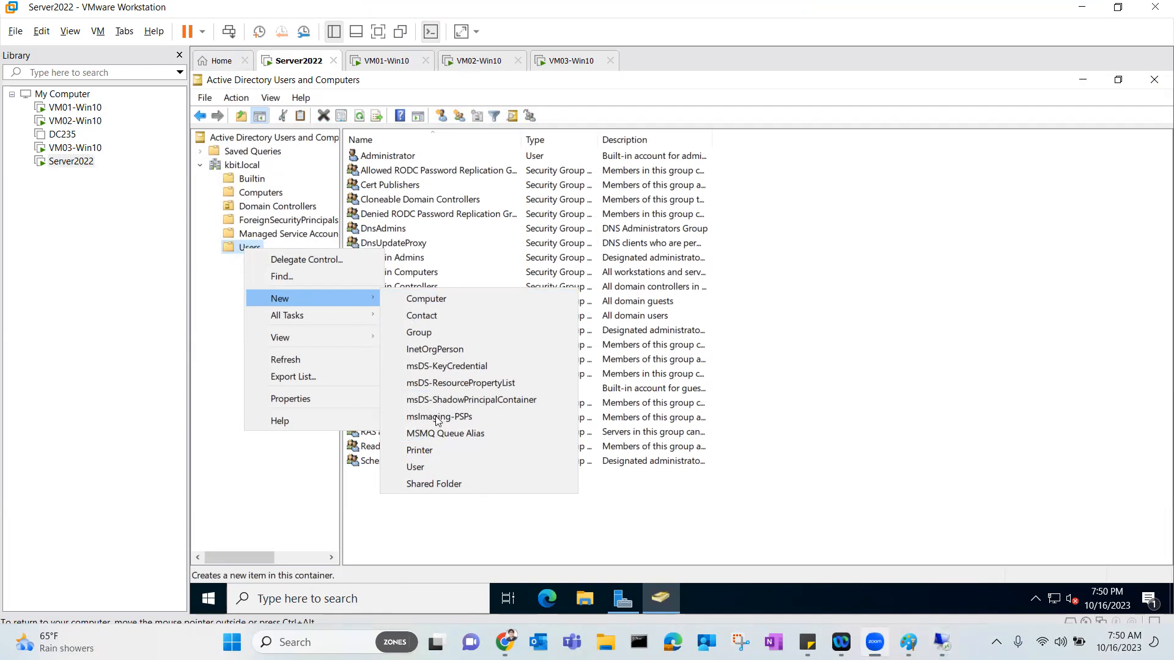
{"action": "left_click", "coordinate": [461, 513]}
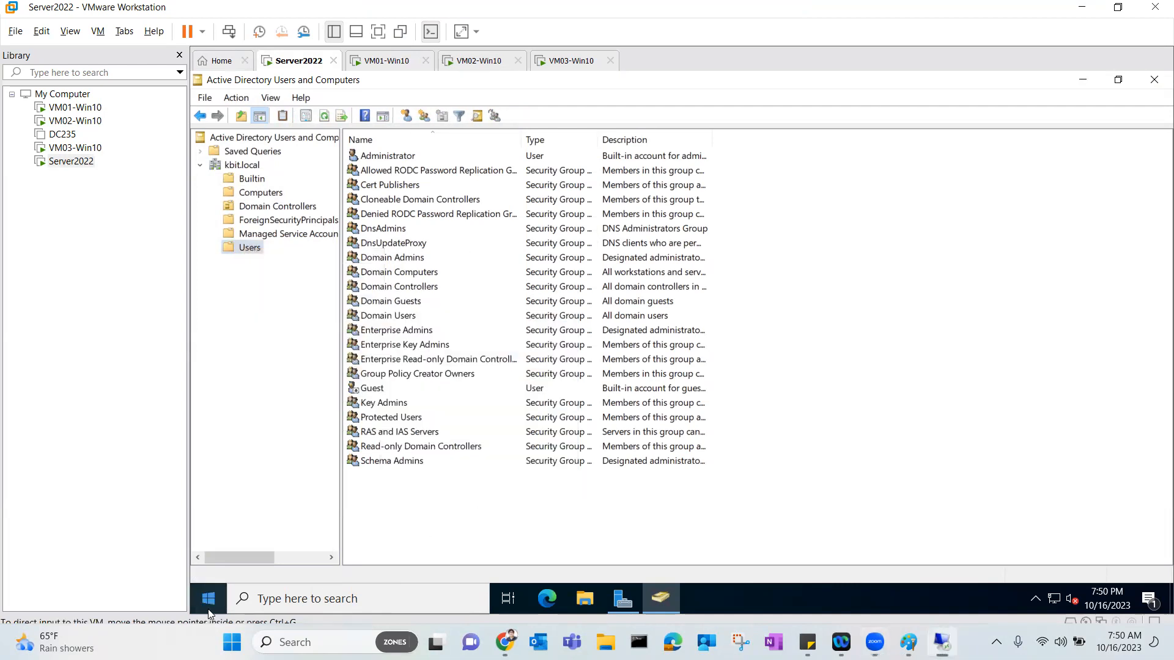
Pin Command Prompt from Windows System to the server's Start menu, then open and close it.
{"action": "left_click", "coordinate": [210, 602]}
{"action": "left_click", "coordinate": [302, 430]}
{"action": "right_click", "coordinate": [308, 452]}
{"action": "left_click", "coordinate": [450, 469]}
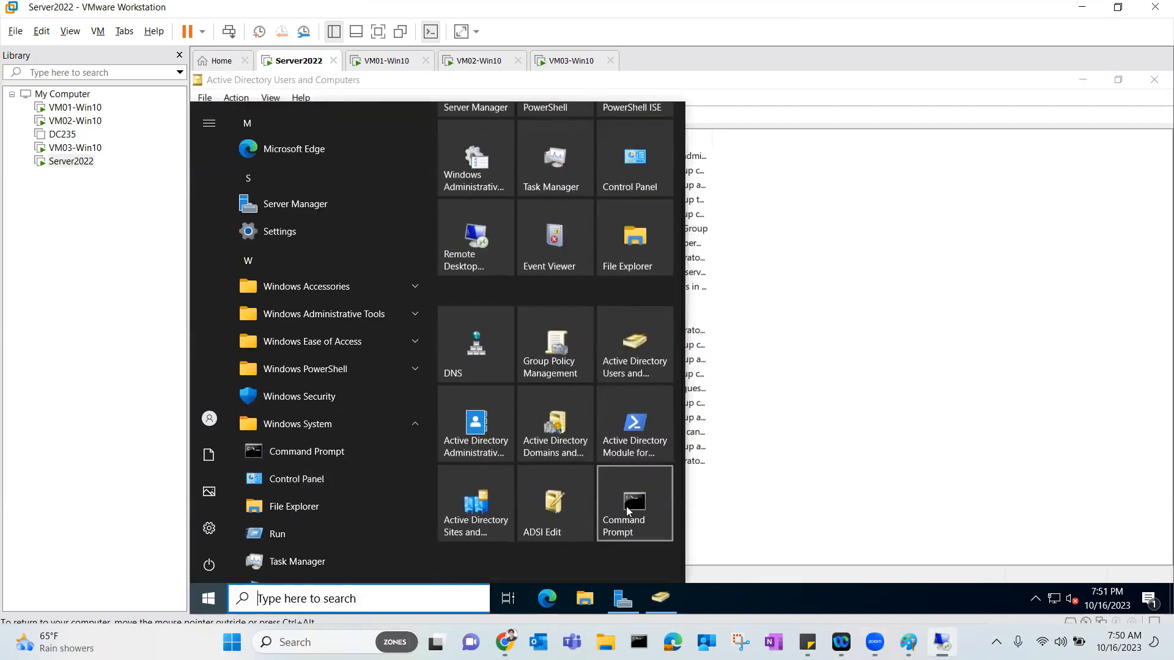
{"action": "left_click", "coordinate": [626, 505]}
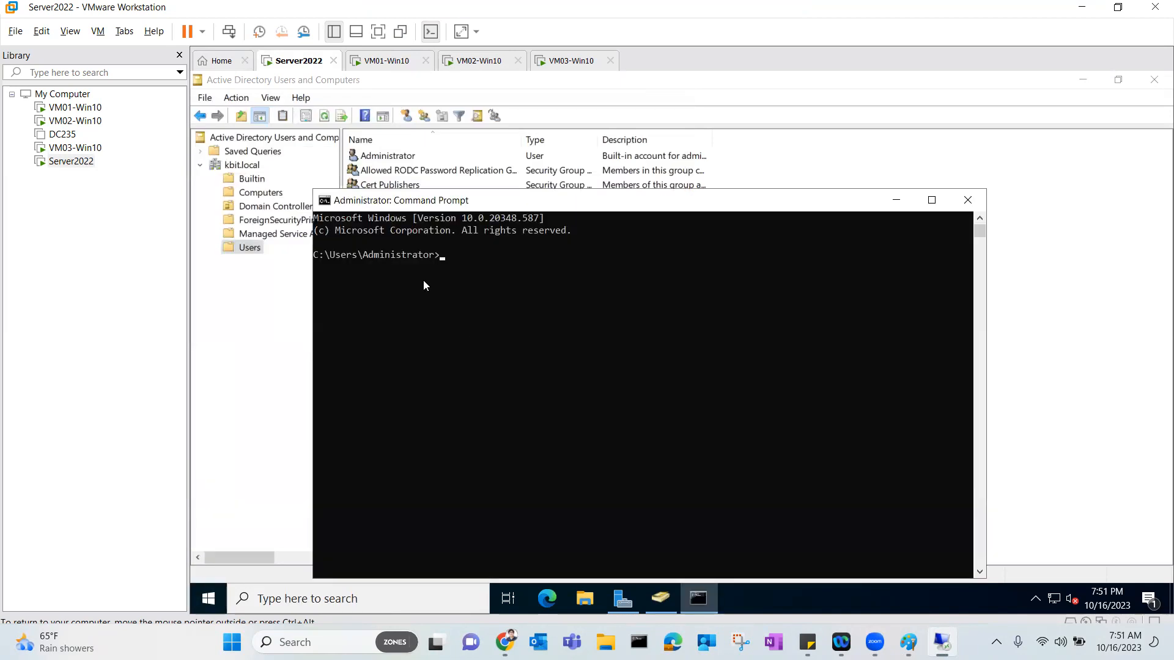
{"action": "left_click", "coordinate": [967, 200]}
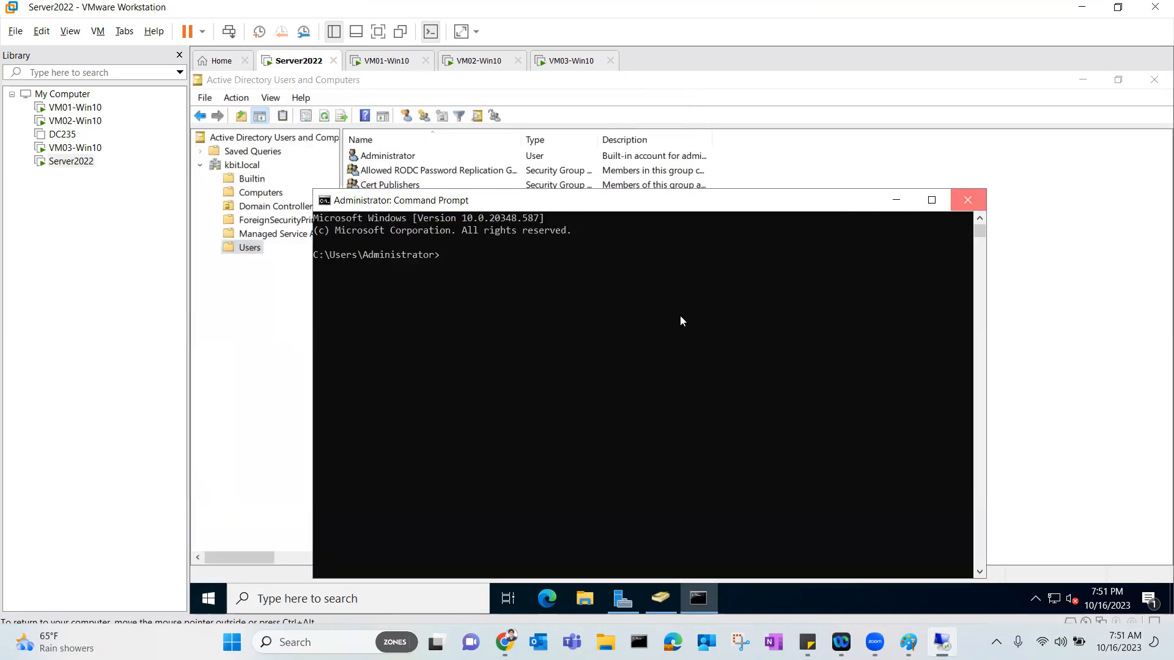
Launch Windows PowerShell from the Start menu and close it again.
{"action": "left_click", "coordinate": [217, 597]}
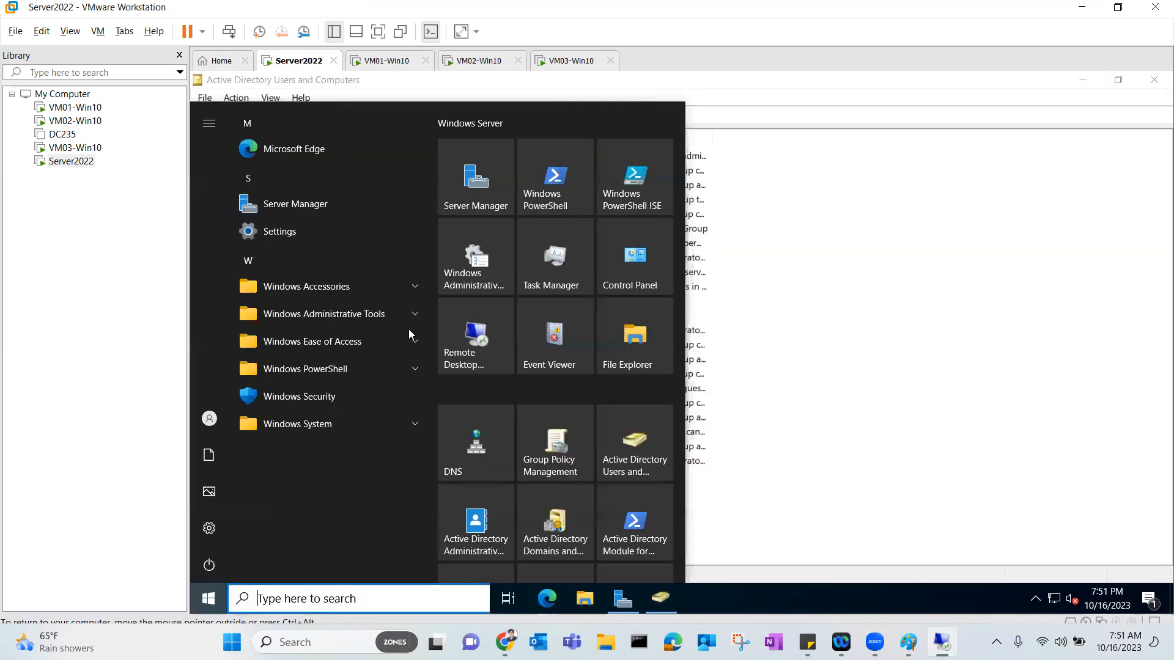
{"action": "left_click", "coordinate": [555, 181]}
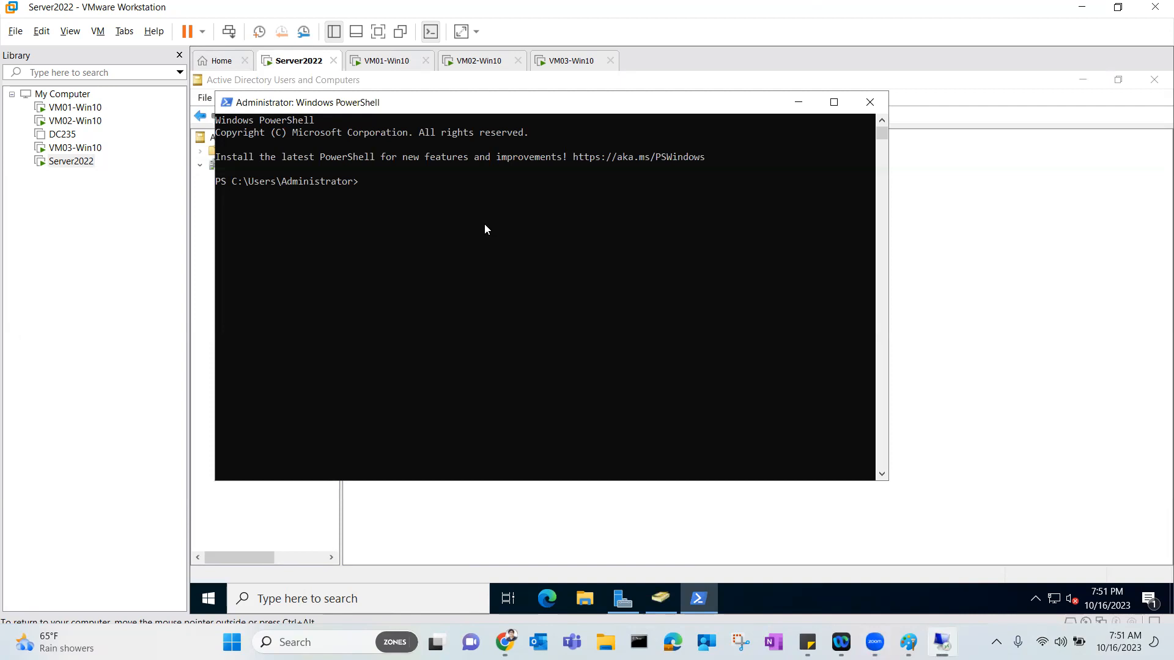
{"action": "left_click", "coordinate": [883, 106]}
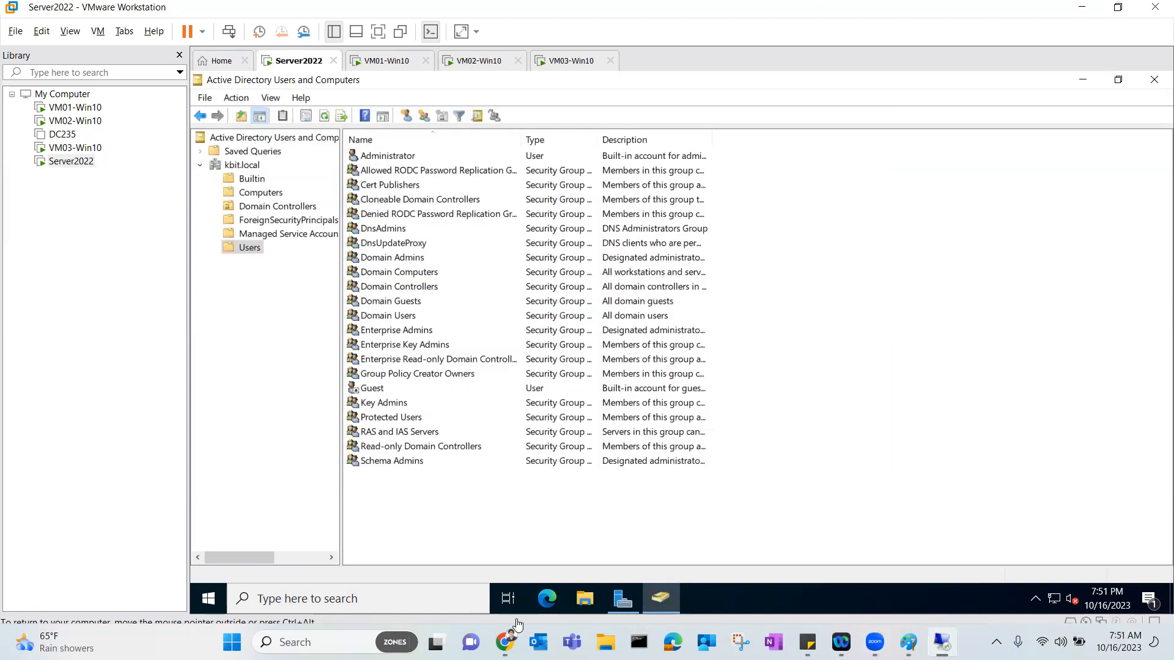
Back in Chrome, select the 'local administrator password solution' query to replace it.
{"action": "left_click", "coordinate": [505, 642]}
{"action": "scroll", "coordinate": [150, 182], "scroll_direction": "up", "scroll_amount": 6}
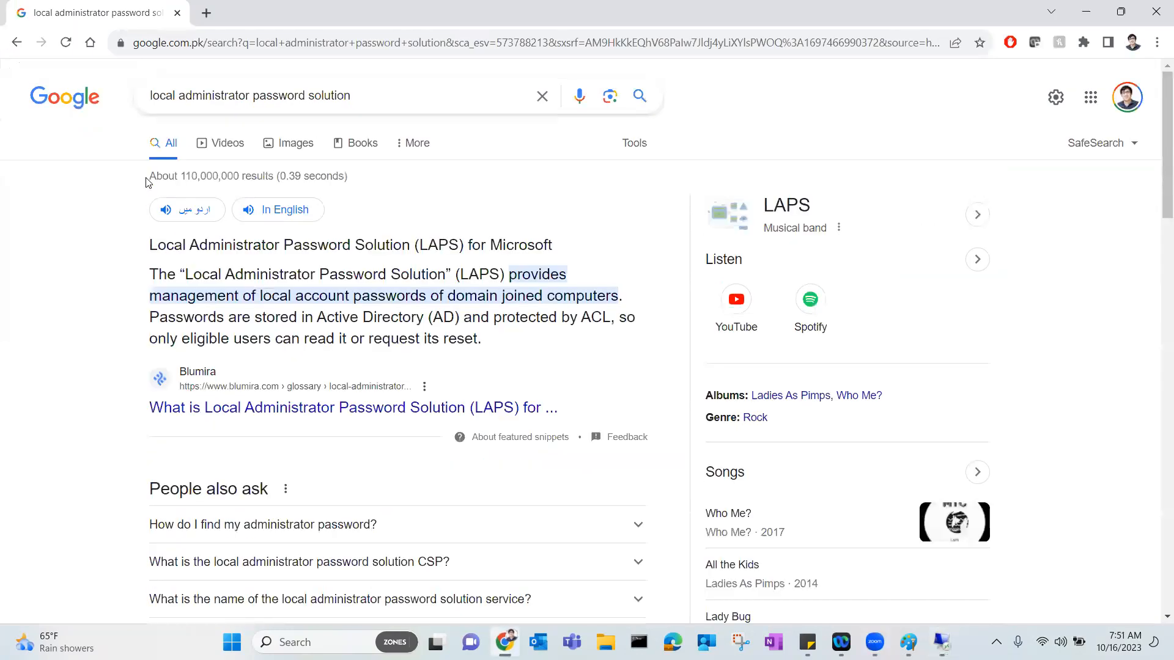
{"action": "triple_click", "coordinate": [196, 97]}
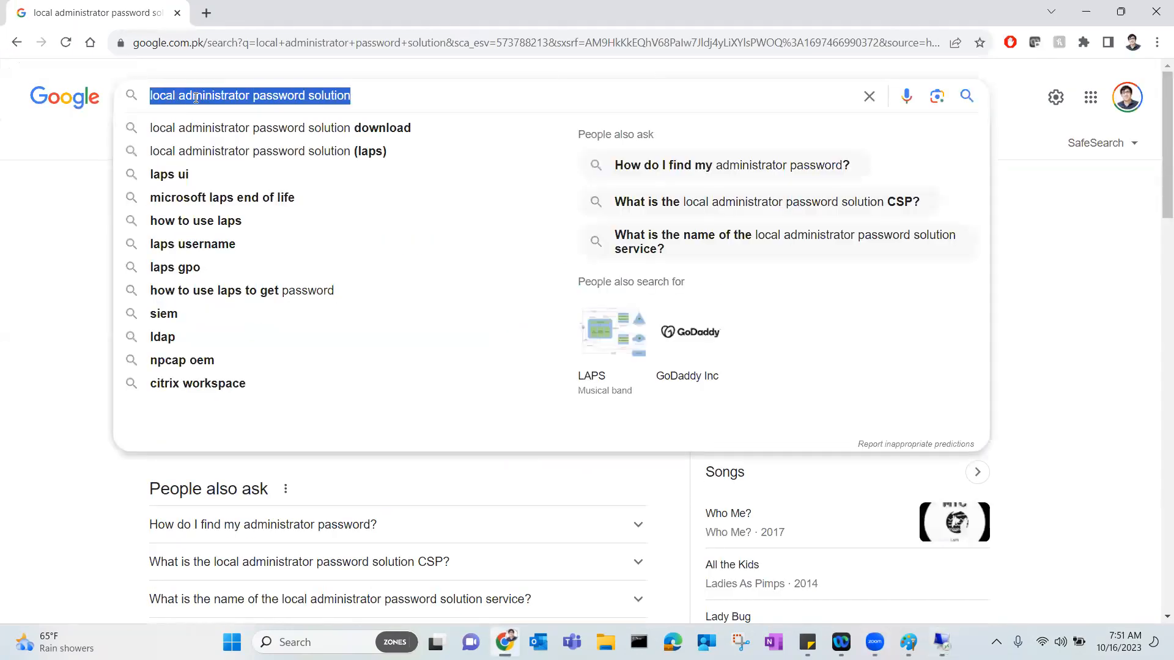
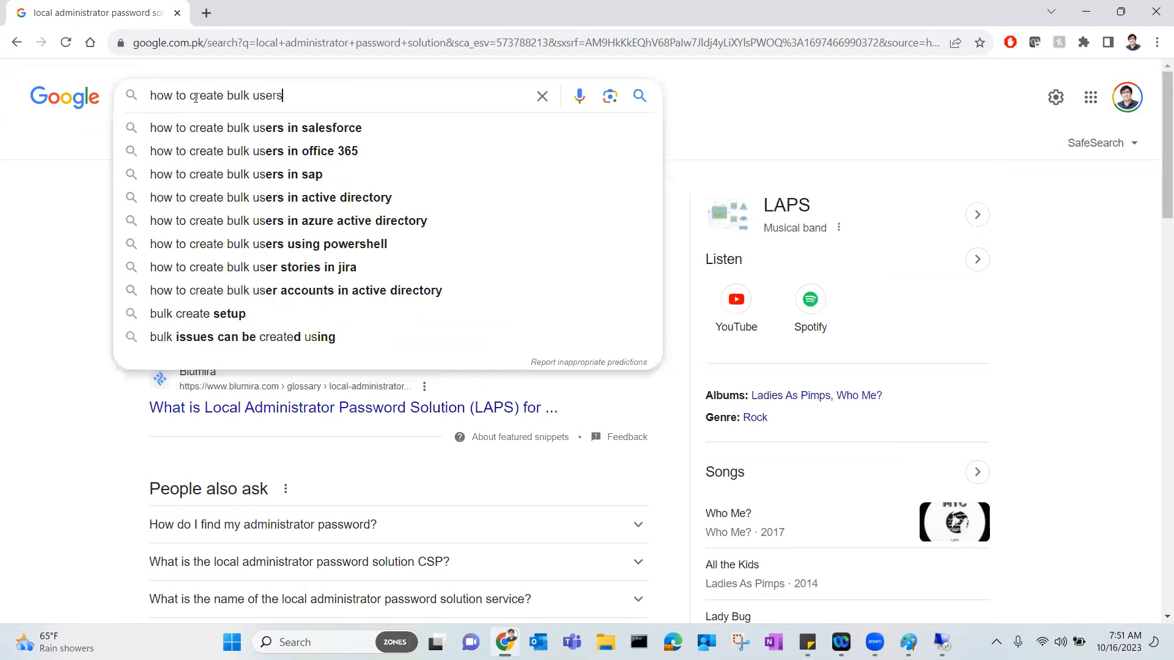
Search Google for how to create bulk Active Directory users using PowerShell.
{"action": "type", "text": "tive"}
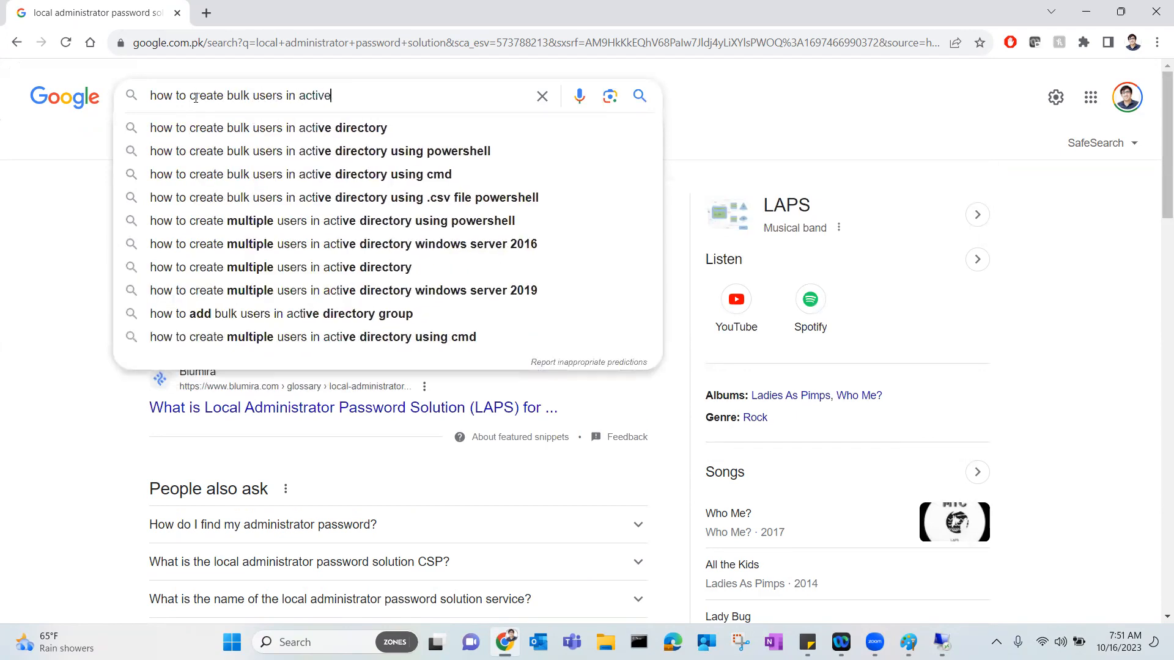
{"action": "key", "text": "Up"}
{"action": "key", "text": "Down"}
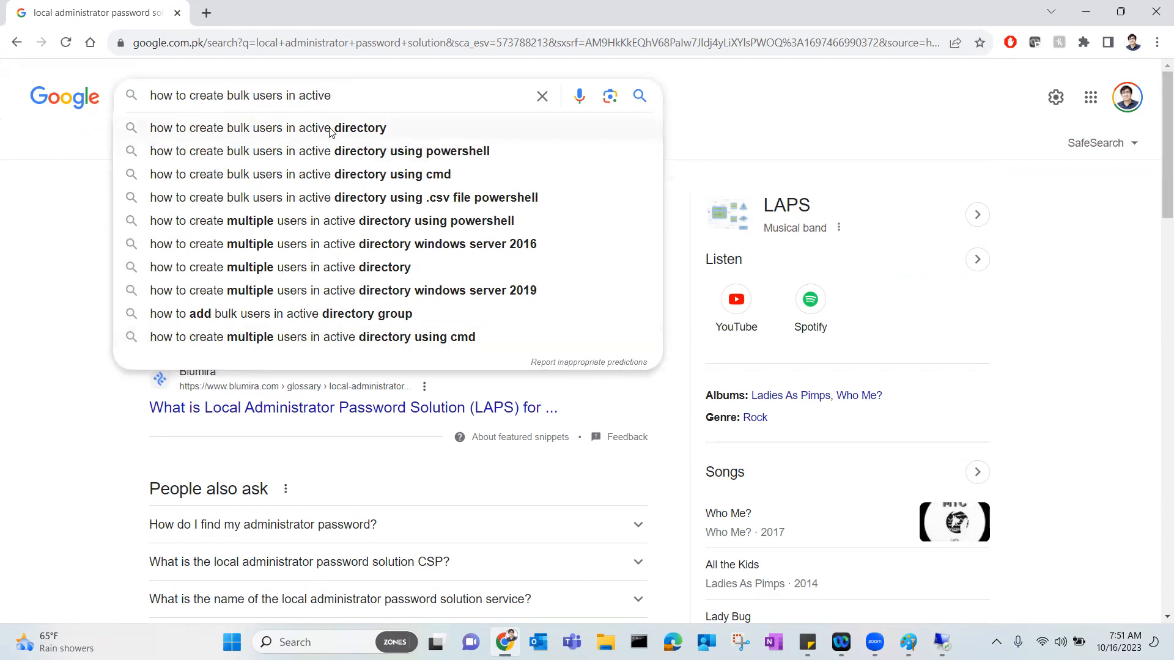
{"action": "left_click", "coordinate": [337, 151]}
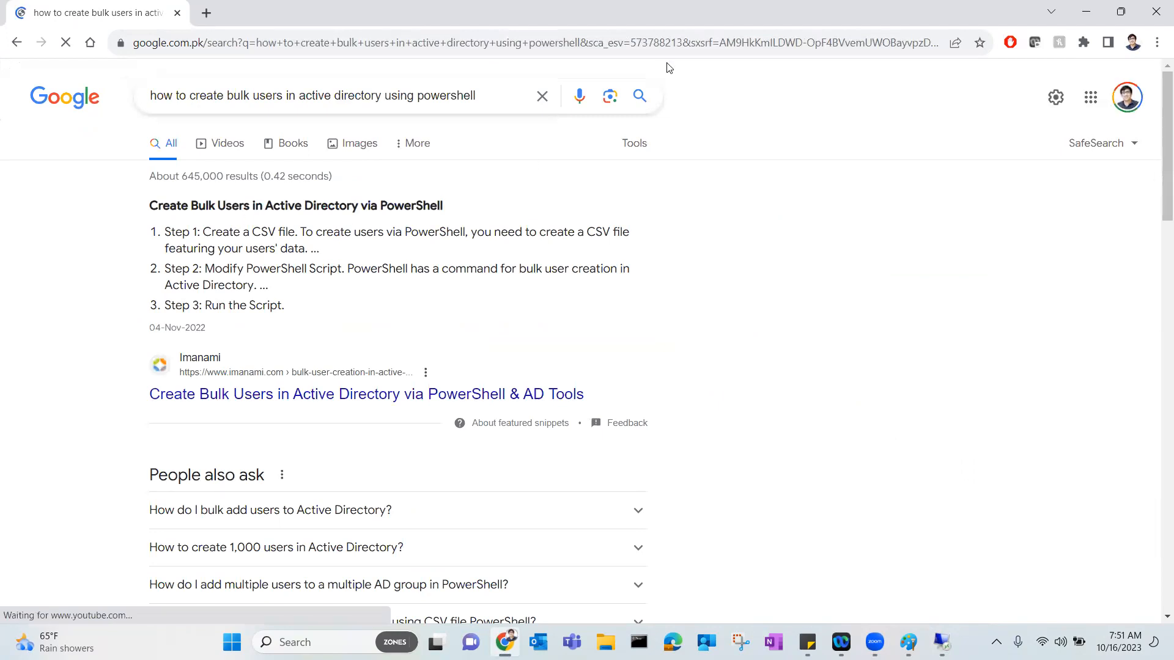
Circle and mark the featured snippet's three steps, clear the annotations, and return to the server session.
{"action": "left_click_drag", "start_coordinate": [141, 193], "coordinate": [519, 192]}
{"action": "mouse_move", "coordinate": [635, 199]}
{"action": "left_mouse_down"}
{"action": "mouse_move", "coordinate": [660, 318]}
{"action": "mouse_move", "coordinate": [216, 317]}
{"action": "mouse_move", "coordinate": [136, 291]}
{"action": "left_mouse_up"}
{"action": "left_click_drag", "start_coordinate": [141, 213], "coordinate": [140, 194]}
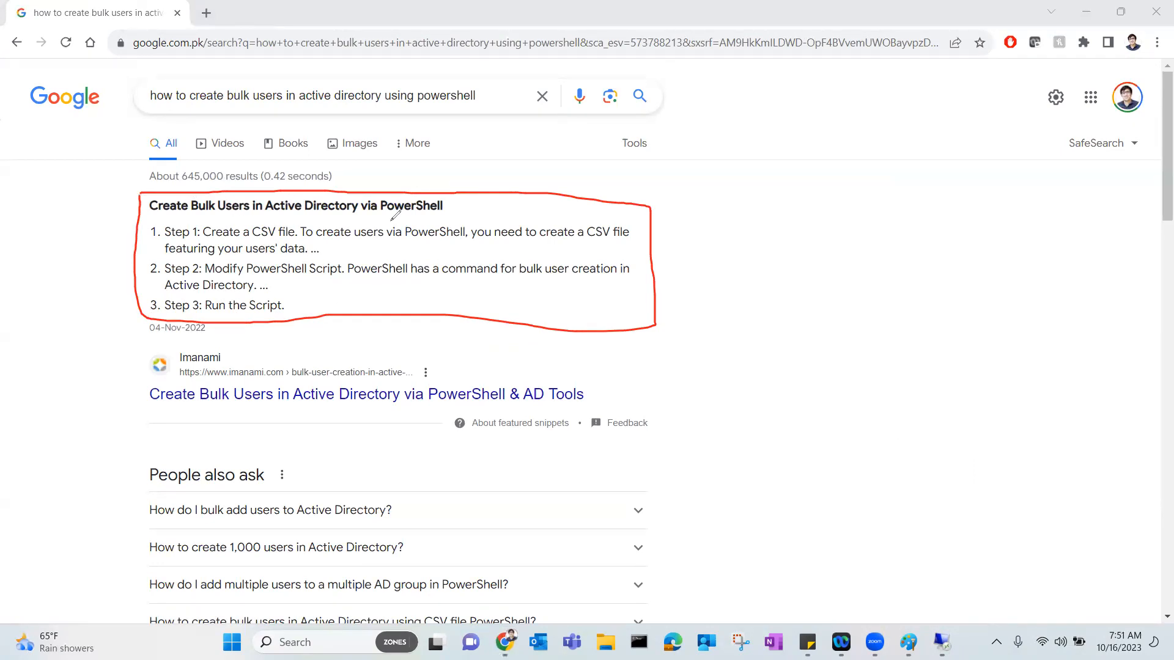
{"action": "mouse_move", "coordinate": [636, 247]}
{"action": "left_mouse_down"}
{"action": "mouse_move", "coordinate": [719, 278]}
{"action": "mouse_move", "coordinate": [709, 283]}
{"action": "left_mouse_up"}
{"action": "left_click", "coordinate": [712, 264]}
{"action": "key", "text": "Escape"}
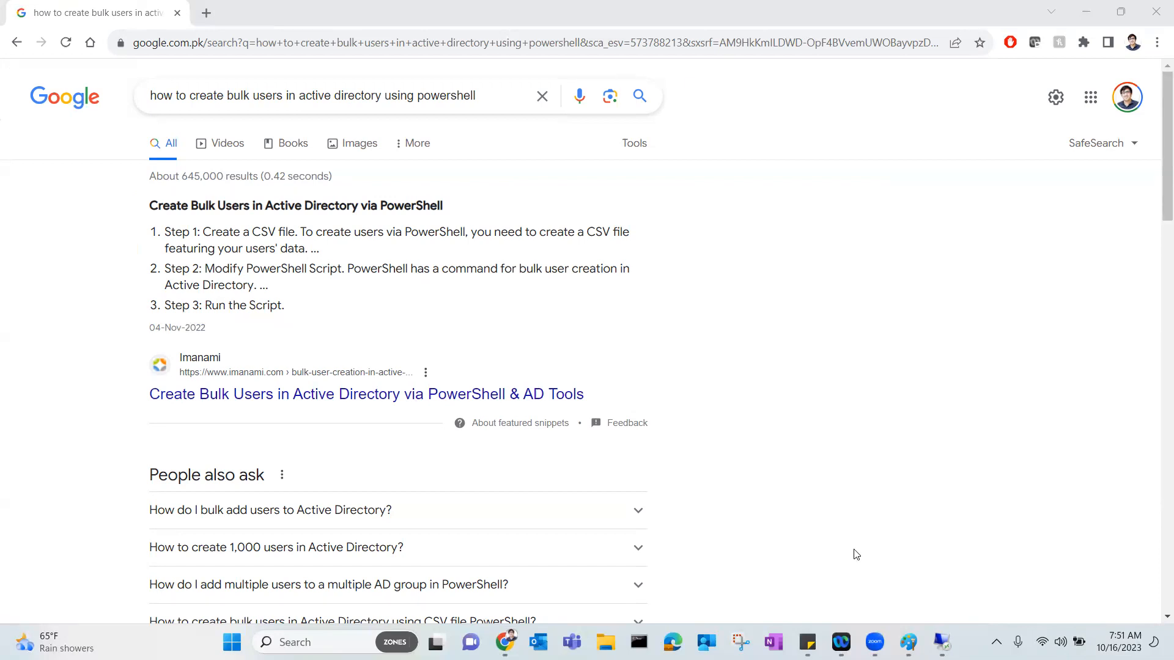
{"action": "mouse_move", "coordinate": [941, 642]}
{"action": "left_click", "coordinate": [947, 569]}
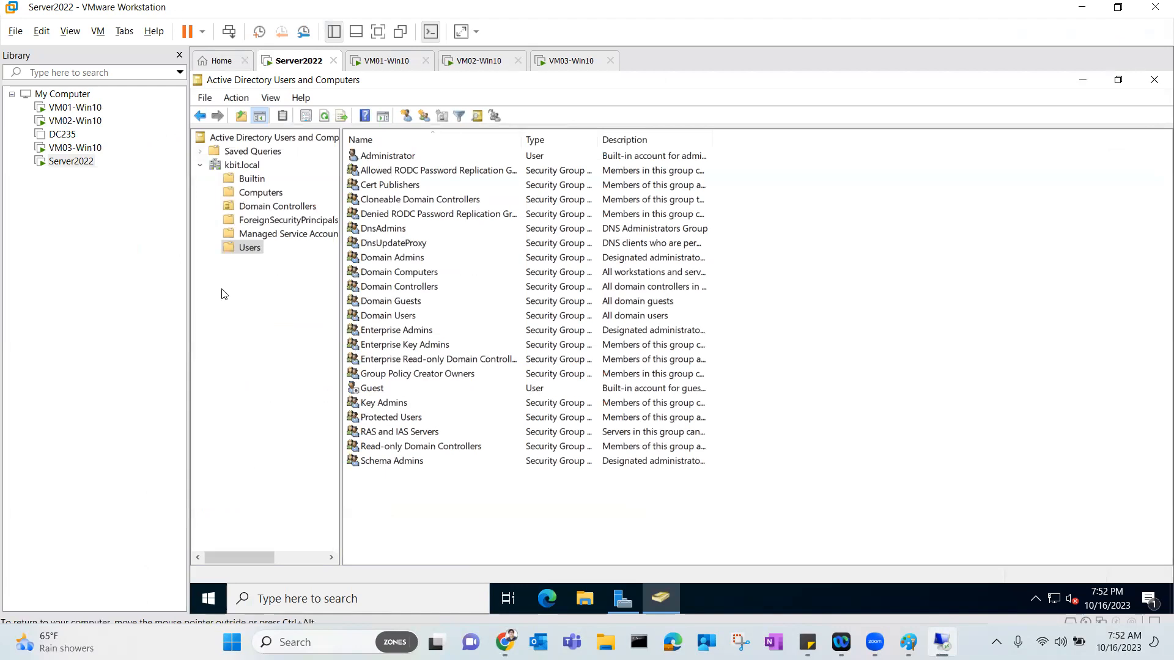
{"action": "right_click", "coordinate": [251, 248]}
{"action": "mouse_move", "coordinate": [293, 300]}
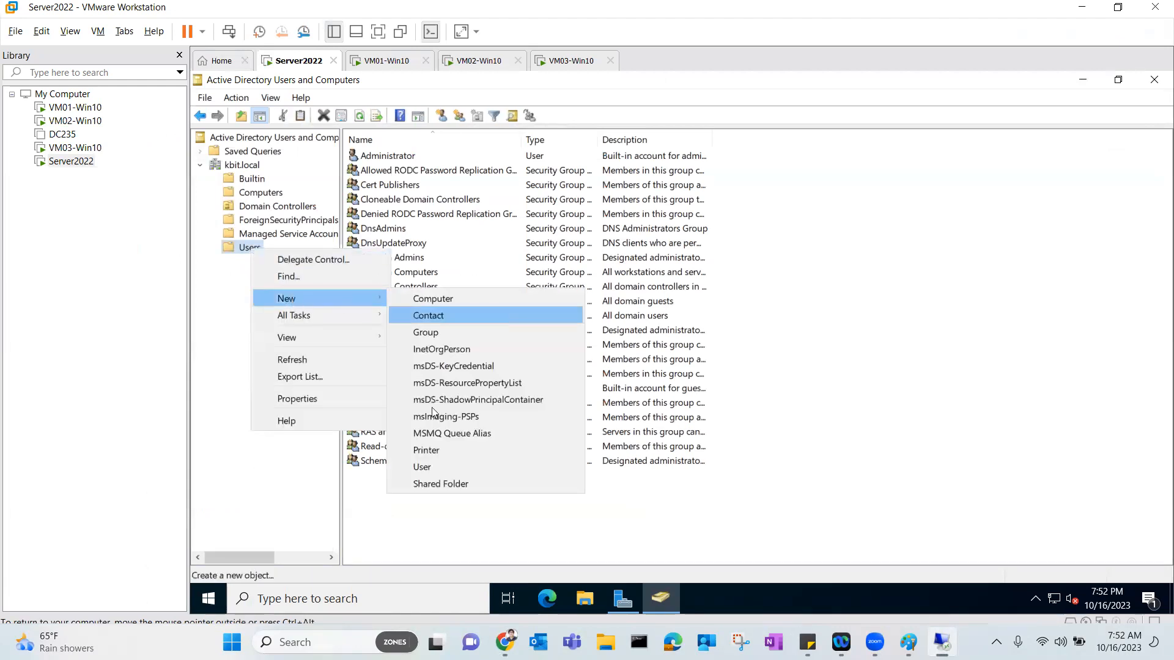
{"action": "left_click", "coordinate": [429, 467]}
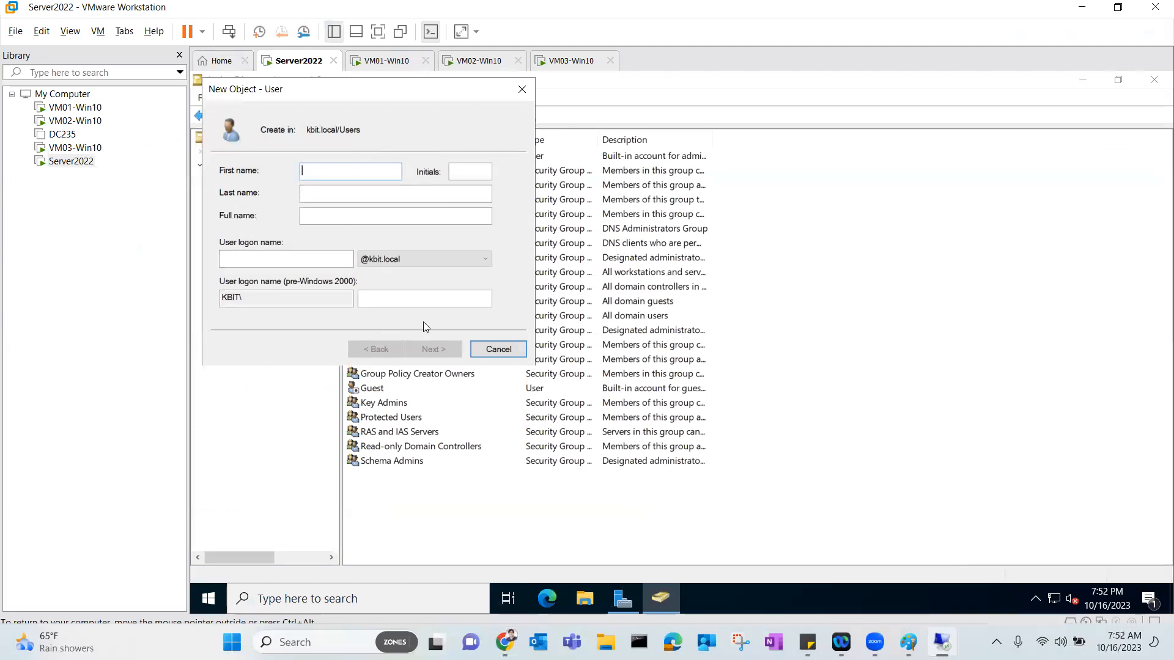
{"action": "left_click", "coordinate": [487, 348]}
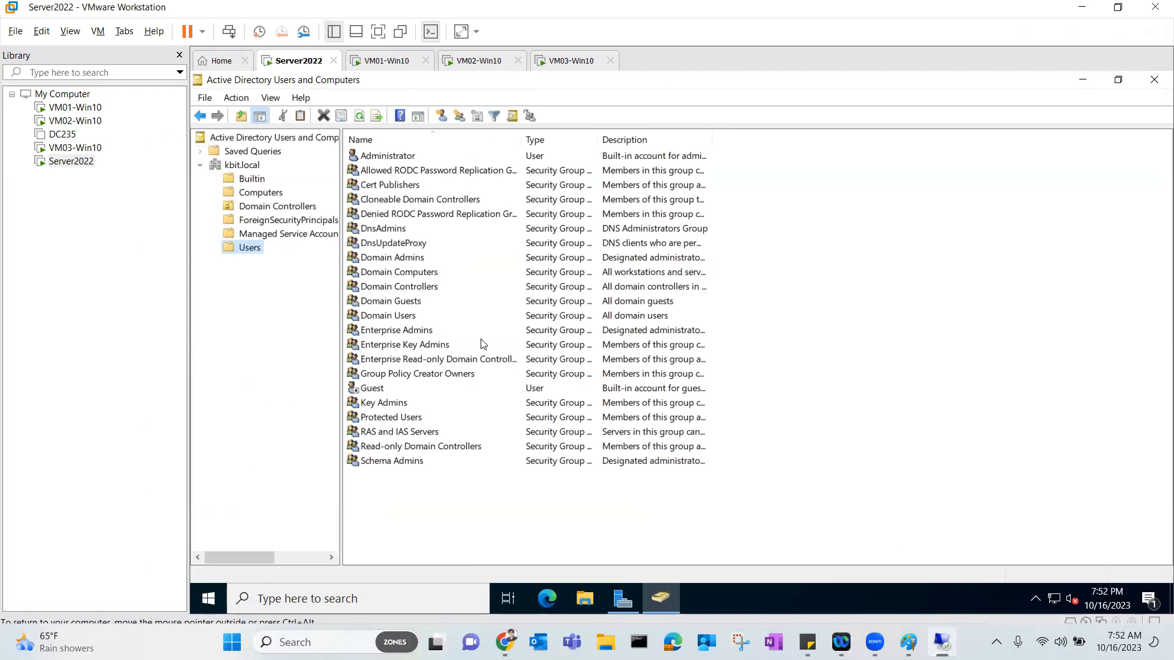
Start a new user in kbit.local/Users and fill in first name, initials and last name.
{"action": "right_click", "coordinate": [252, 253]}
{"action": "mouse_move", "coordinate": [343, 297]}
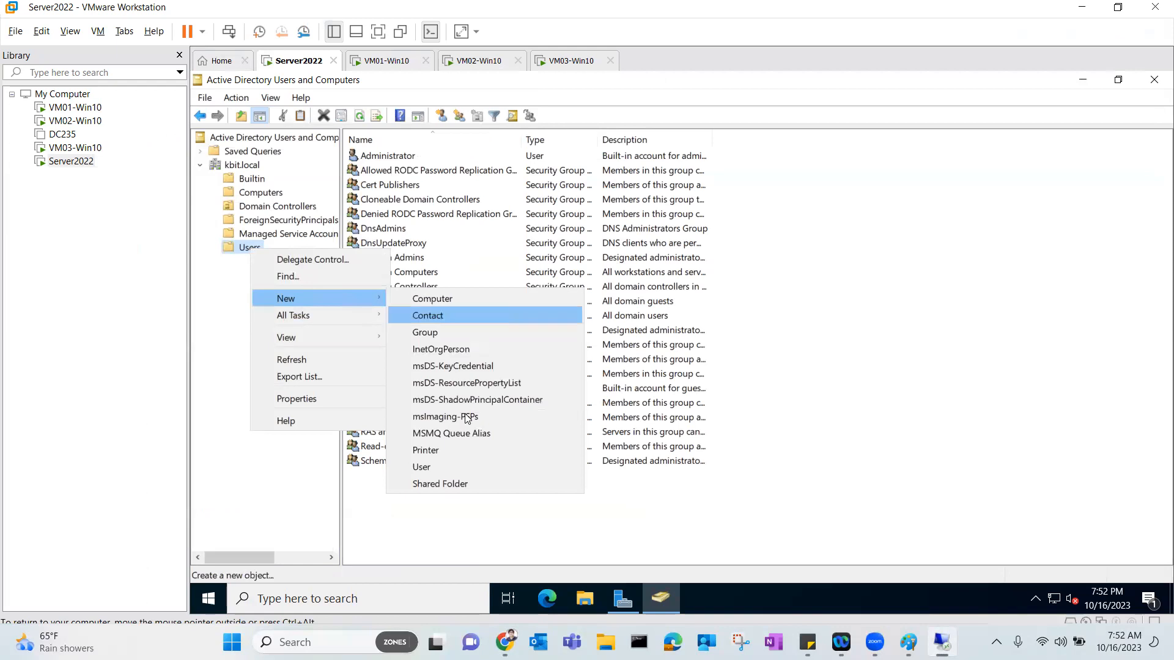
{"action": "left_click", "coordinate": [446, 468]}
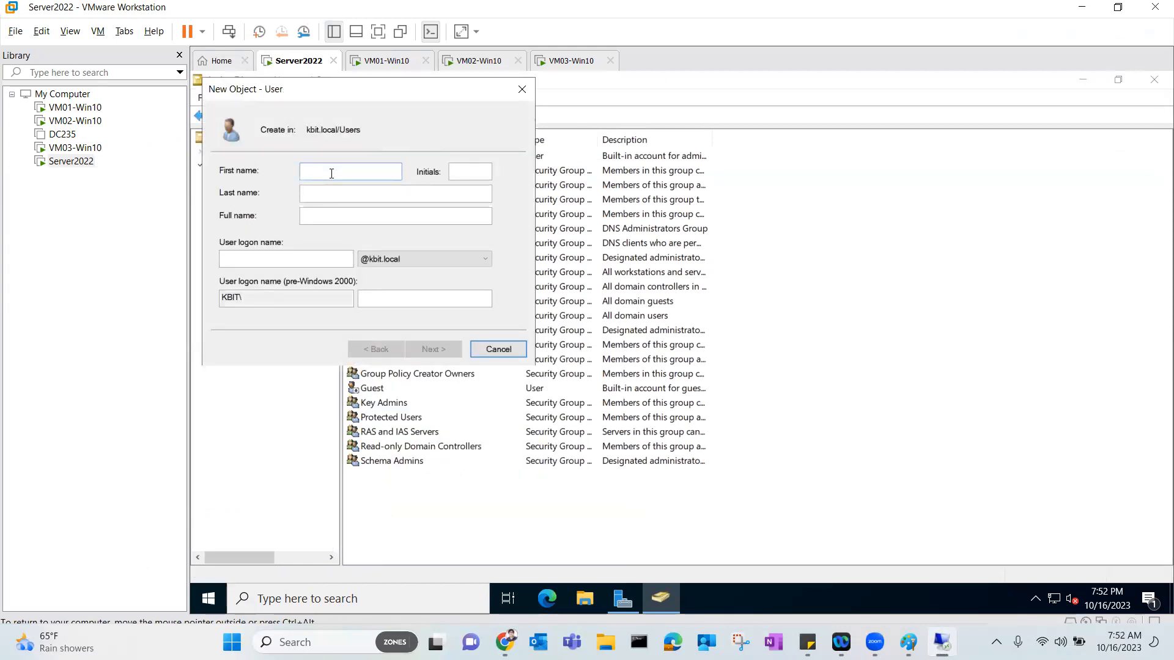
{"action": "key", "text": "Tab"}
{"action": "key", "text": "Tab"}
Set the user logon name to haris and annotate the full domain username.
{"action": "left_click", "coordinate": [330, 258]}
{"action": "type", "text": "haris"}
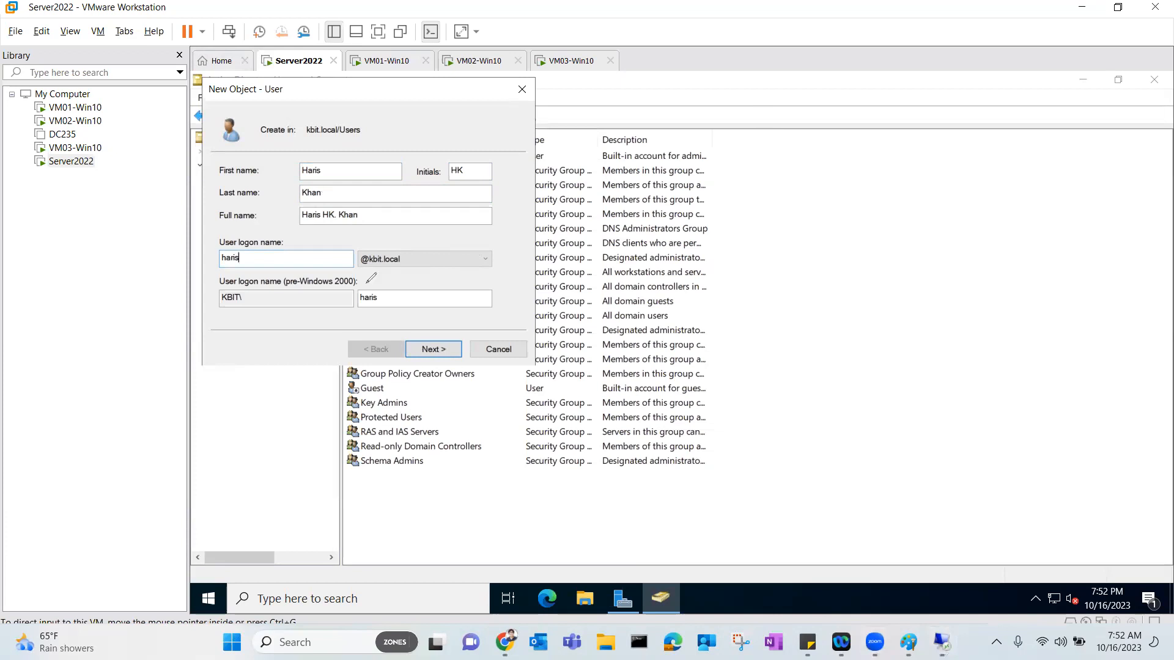
{"action": "mouse_move", "coordinate": [232, 249]}
{"action": "left_mouse_down"}
{"action": "mouse_move", "coordinate": [218, 247]}
{"action": "mouse_move", "coordinate": [217, 269]}
{"action": "mouse_move", "coordinate": [247, 269]}
{"action": "mouse_move", "coordinate": [247, 248]}
{"action": "mouse_move", "coordinate": [222, 247]}
{"action": "left_mouse_up"}
{"action": "left_click", "coordinate": [755, 501]}
{"action": "type", "text": "username: haris@kbit.local"}
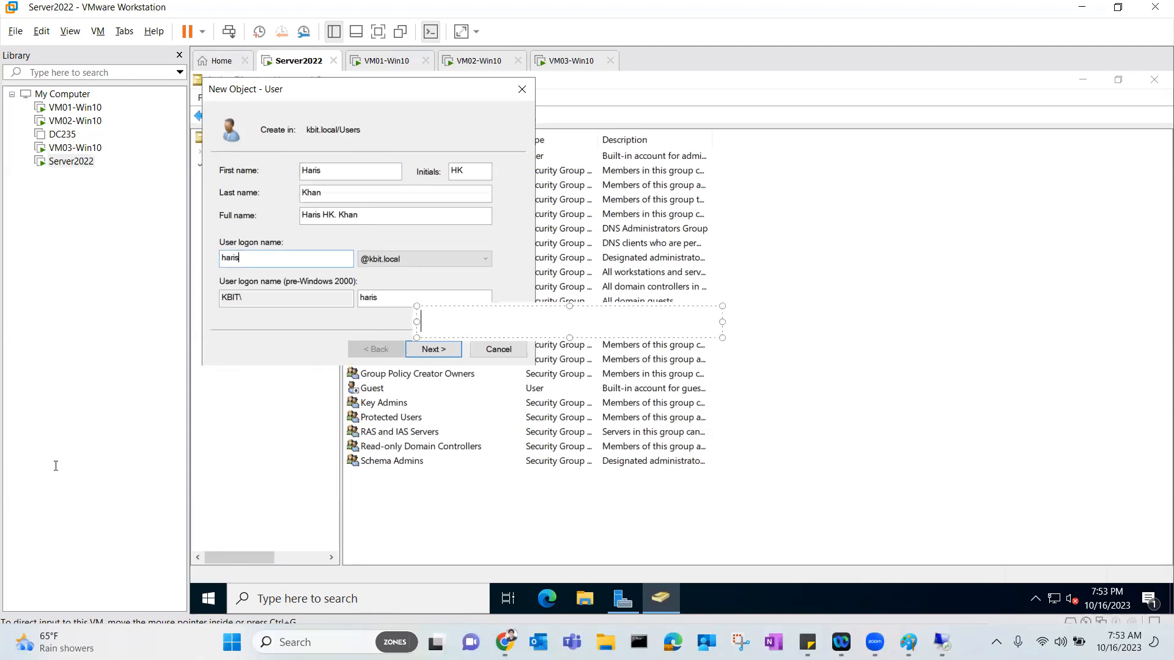
Enter a three-character password, untick 'must change password', and try to finish the user.
{"action": "left_click", "coordinate": [425, 353]}
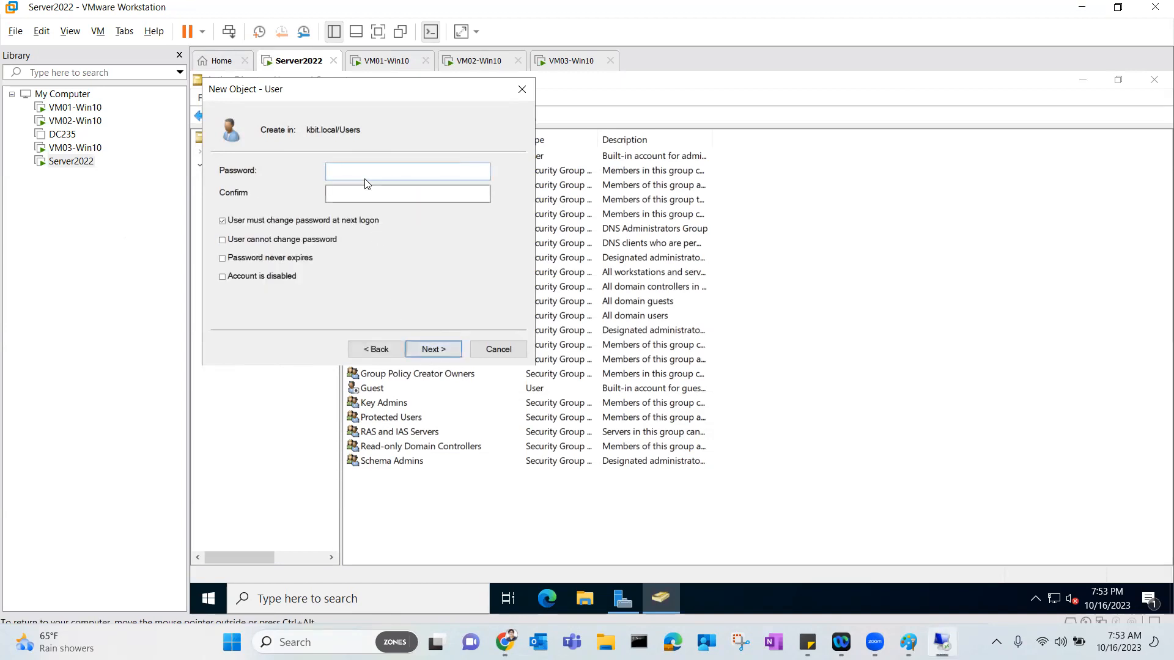
{"action": "type", "text": "•••"}
{"action": "key", "text": "Tab"}
{"action": "type", "text": "•••"}
{"action": "left_click", "coordinate": [349, 221]}
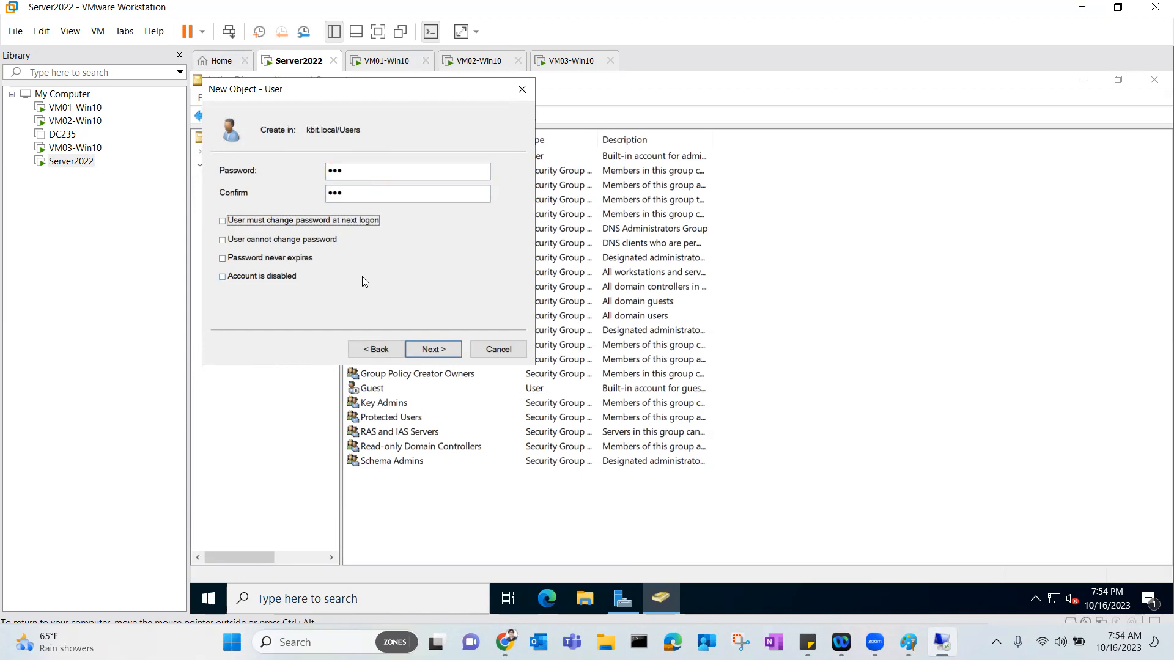
{"action": "left_click", "coordinate": [420, 352]}
{"action": "left_click", "coordinate": [419, 352]}
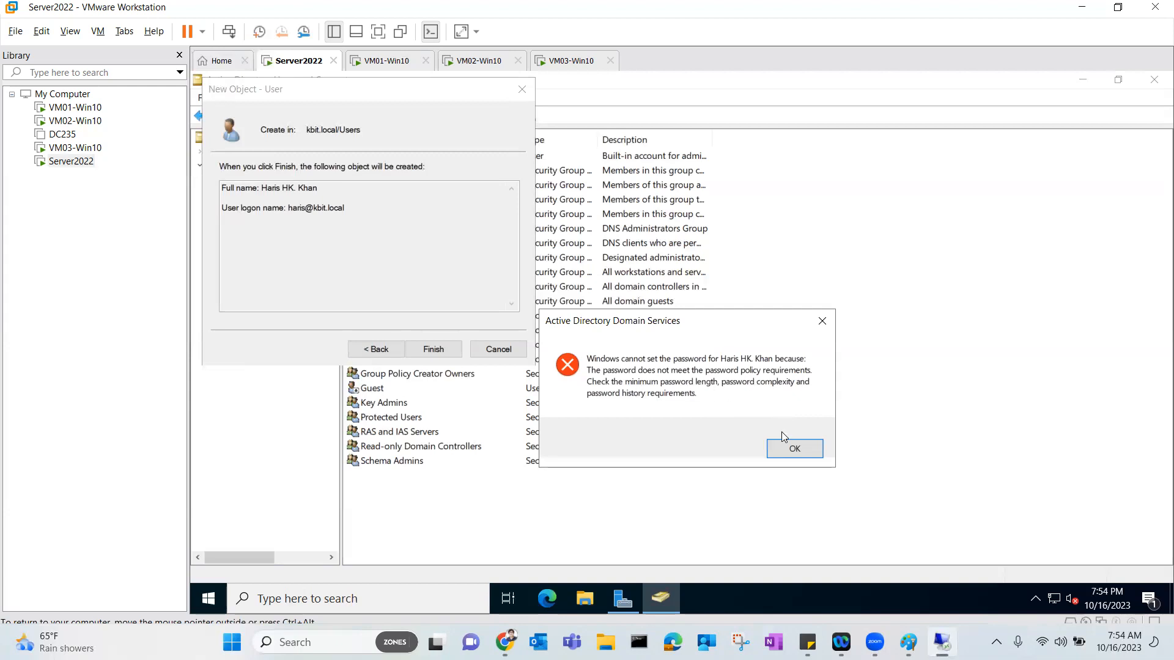
Dismiss the password policy error and cancel the new user.
{"action": "left_click", "coordinate": [792, 449]}
{"action": "left_click", "coordinate": [375, 349]}
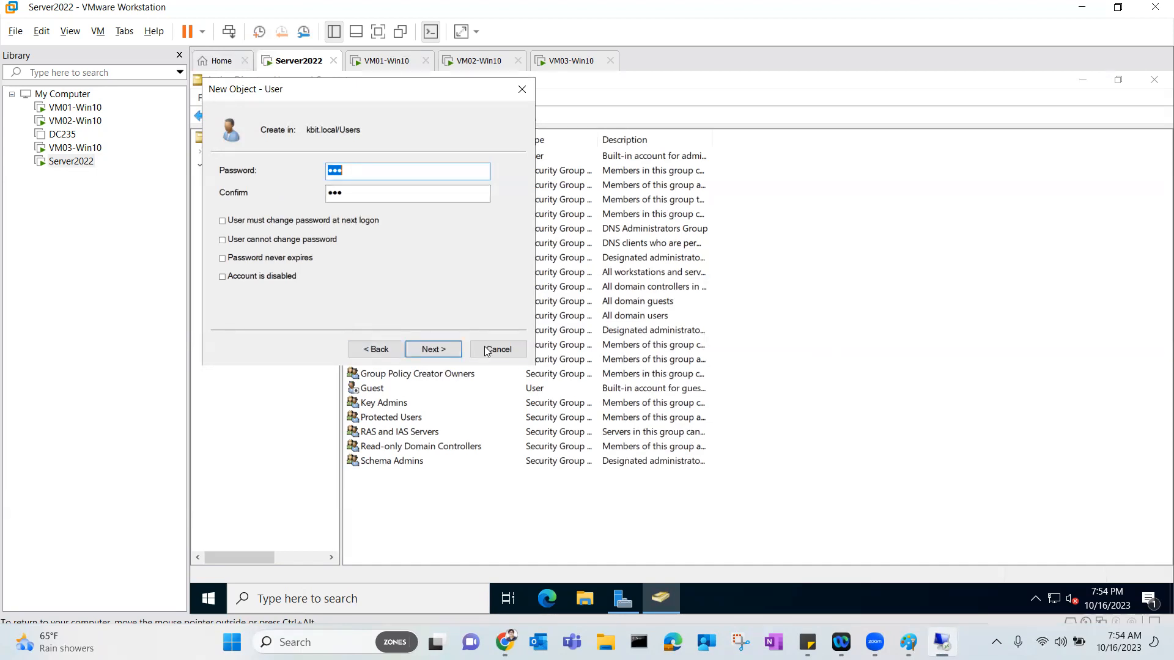
{"action": "left_click", "coordinate": [512, 354]}
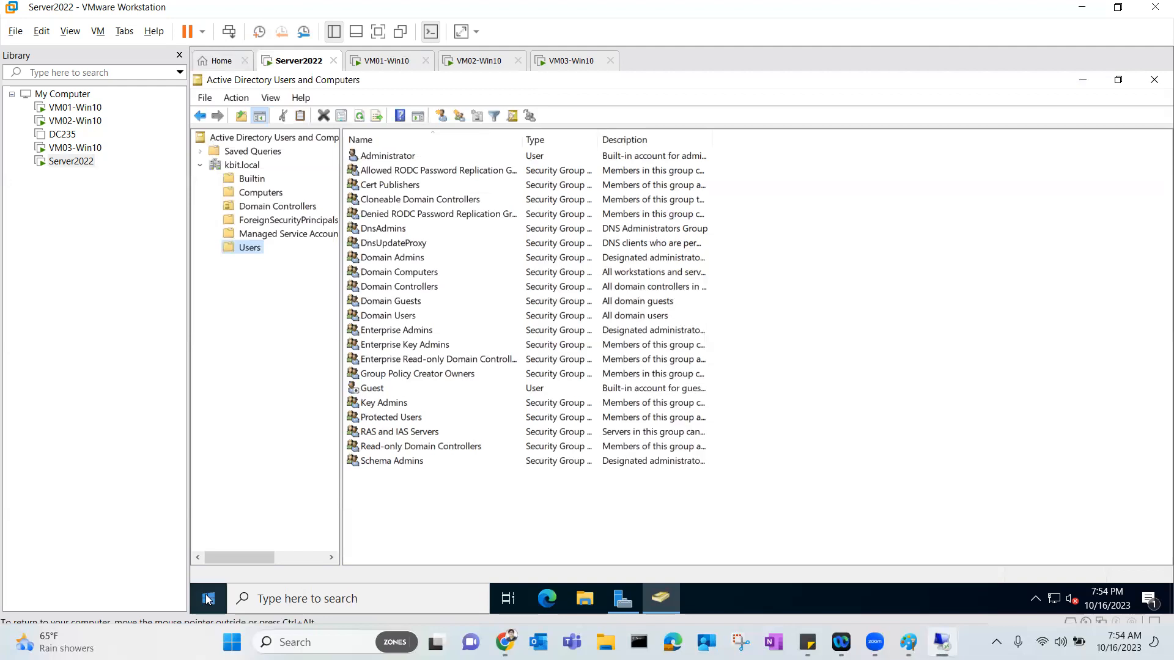
Launch Group Policy Management and expand Forest > Domains > kbit.local.
{"action": "left_click", "coordinate": [207, 598]}
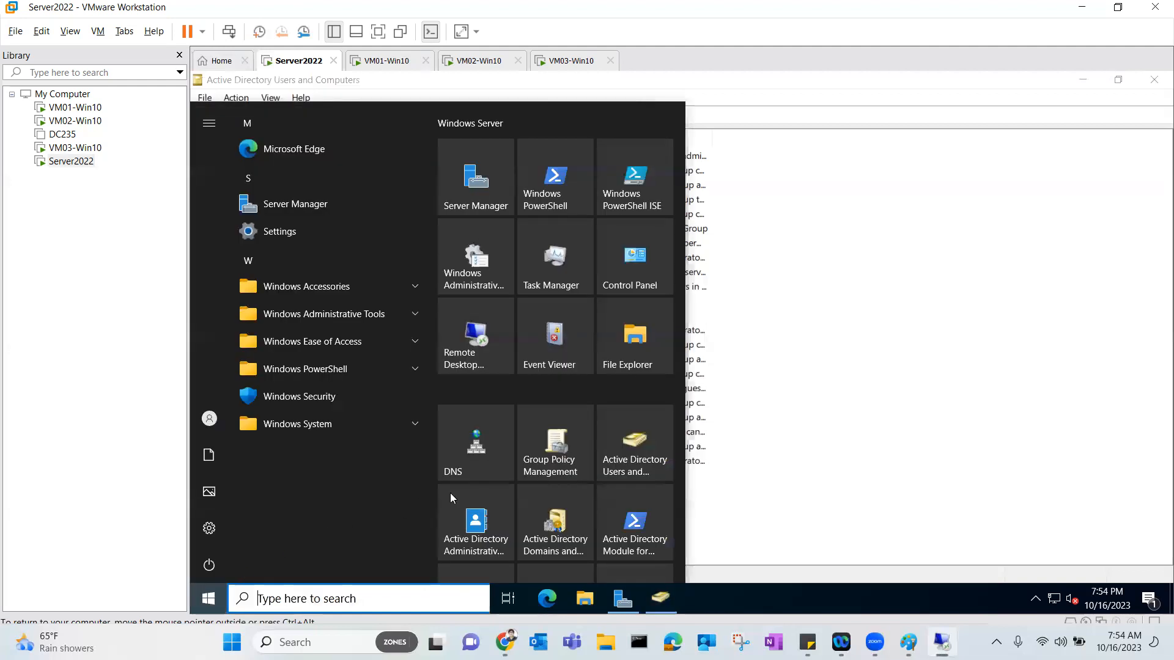
{"action": "left_click", "coordinate": [563, 460]}
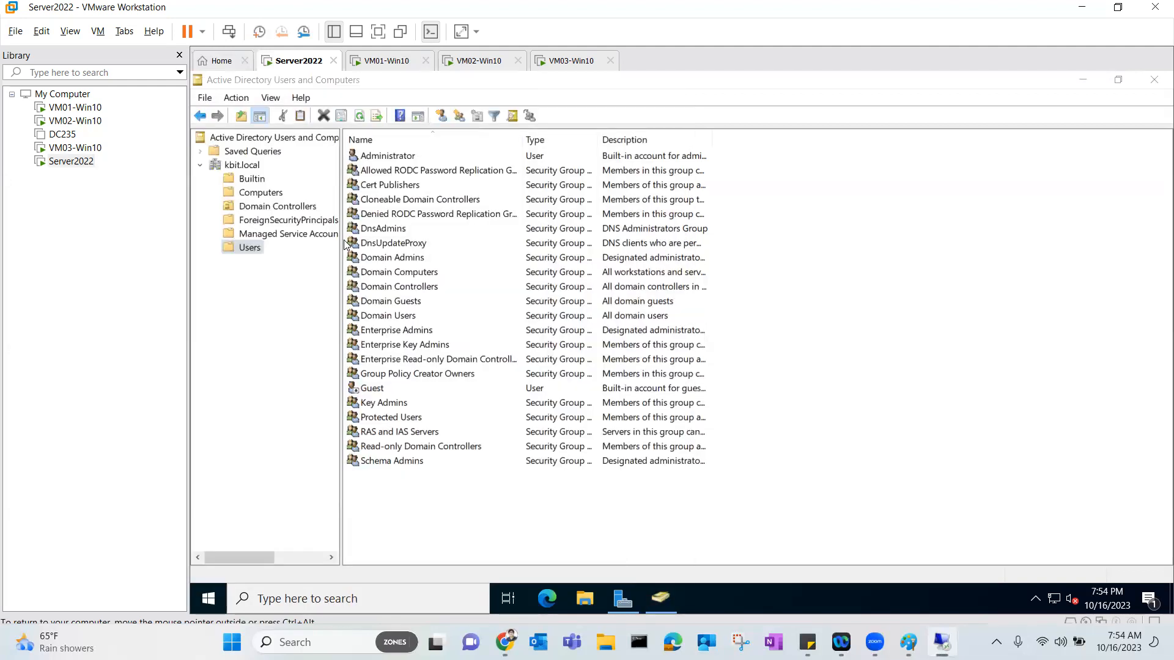
{"action": "left_click", "coordinate": [298, 256]}
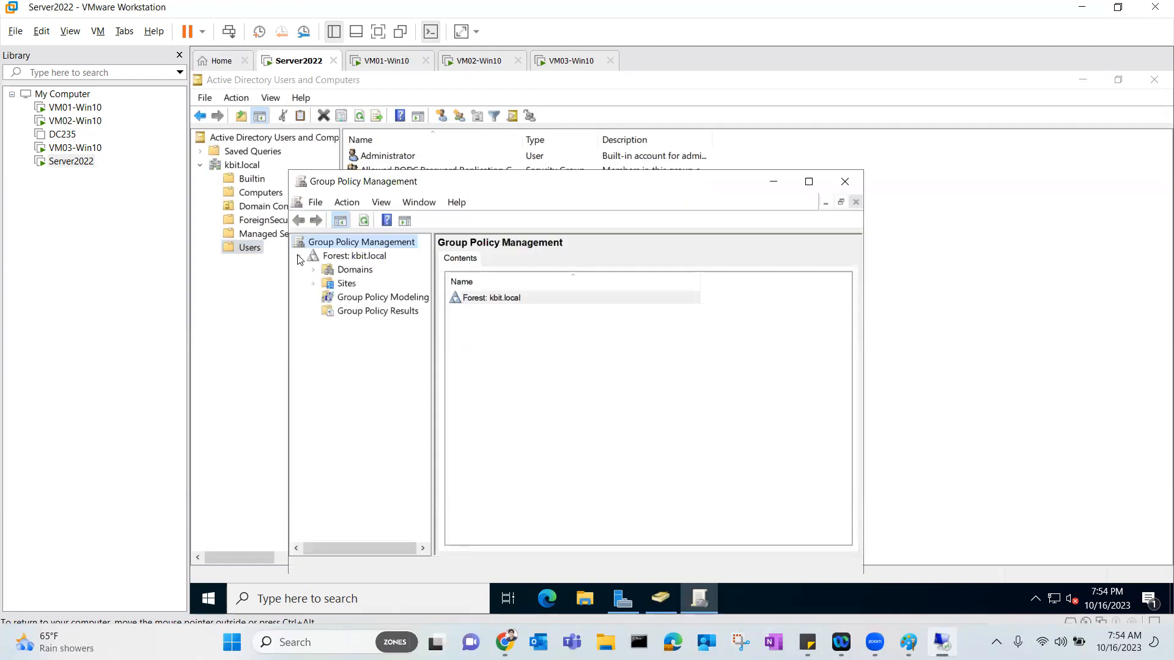
{"action": "left_click", "coordinate": [313, 271]}
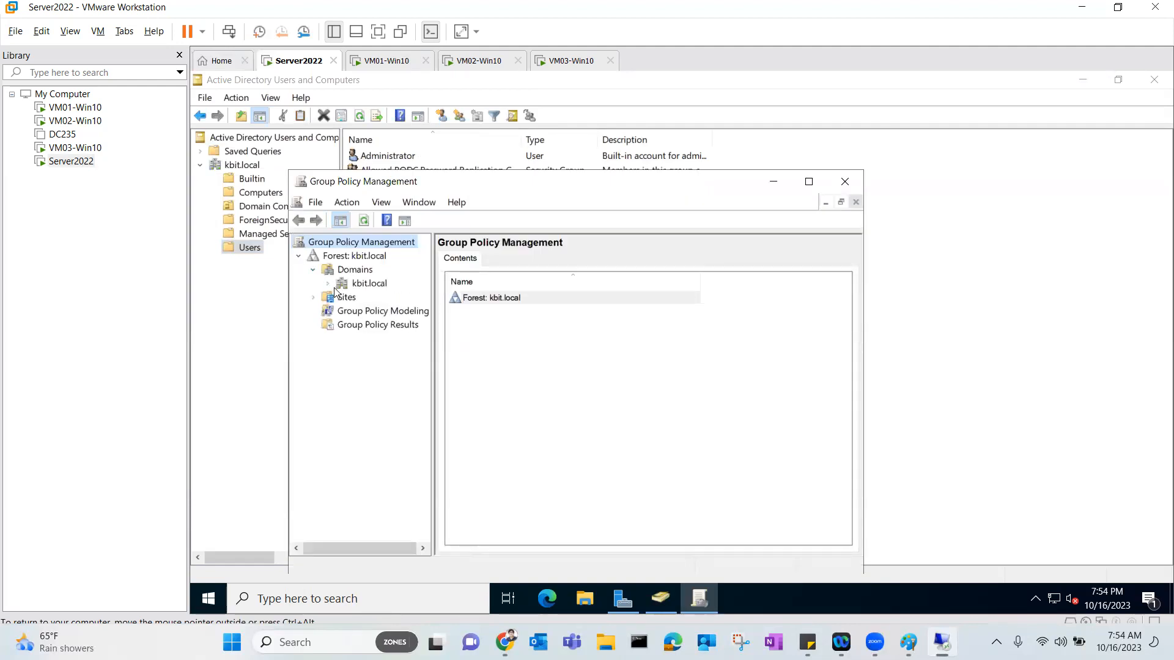
{"action": "left_click", "coordinate": [328, 284]}
Select the Default Domain Policy link, dismiss the link notice, and bring up its actions.
{"action": "double_click", "coordinate": [481, 186]}
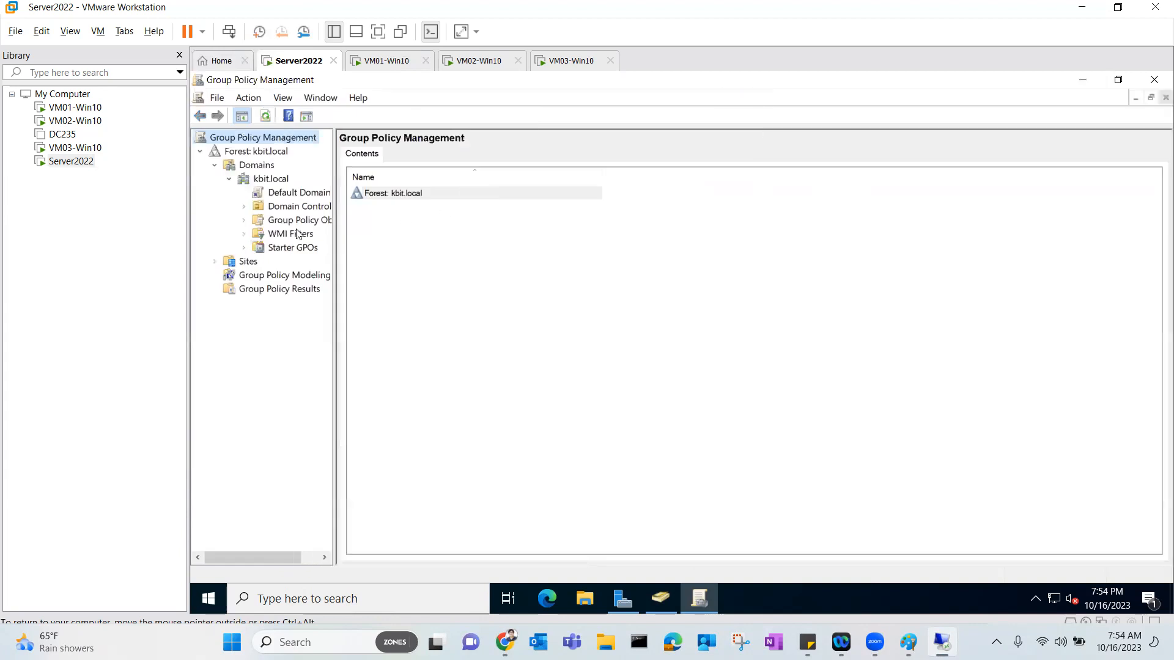
{"action": "left_click", "coordinate": [322, 193]}
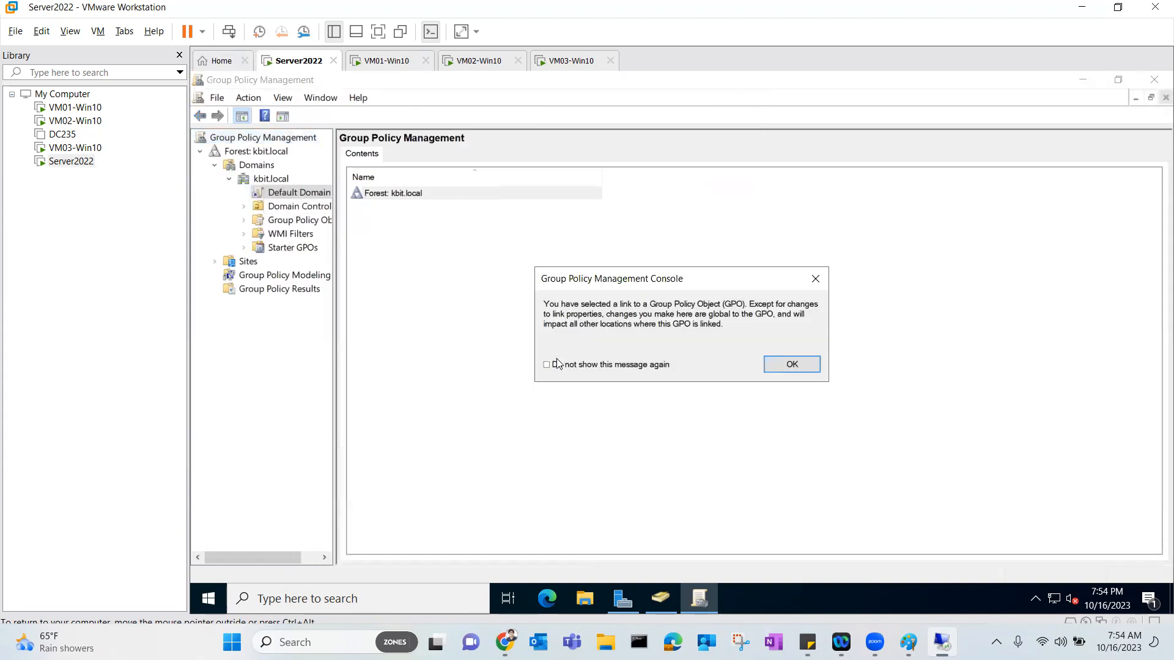
{"action": "left_click", "coordinate": [785, 364]}
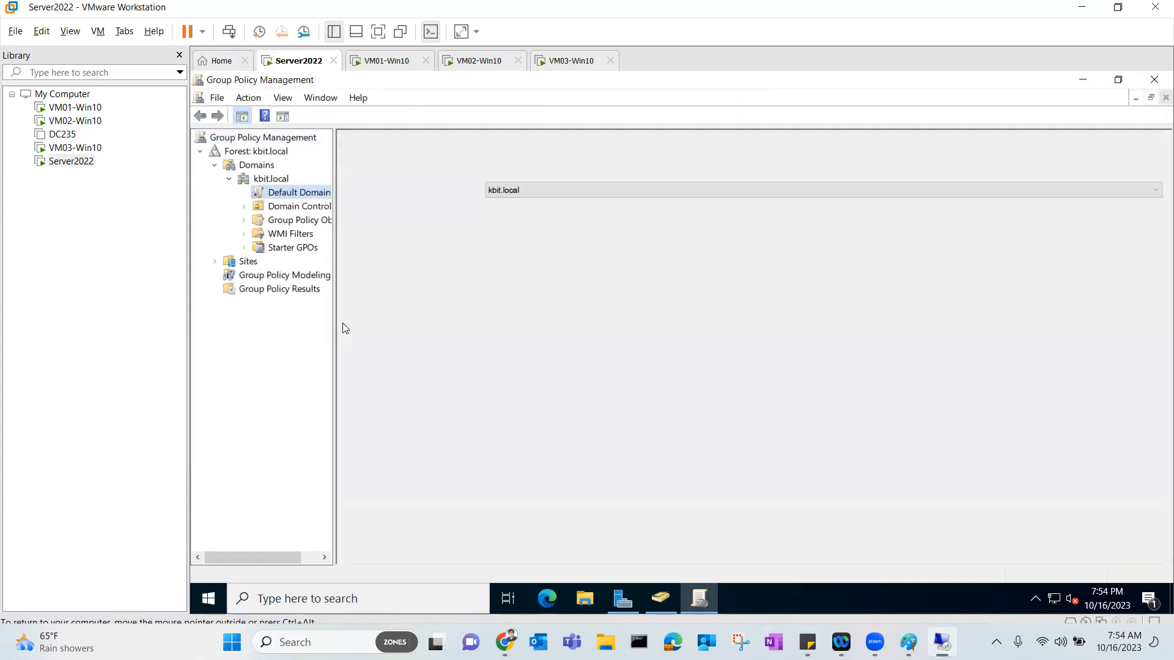
{"action": "left_click_drag", "start_coordinate": [333, 324], "coordinate": [373, 324]}
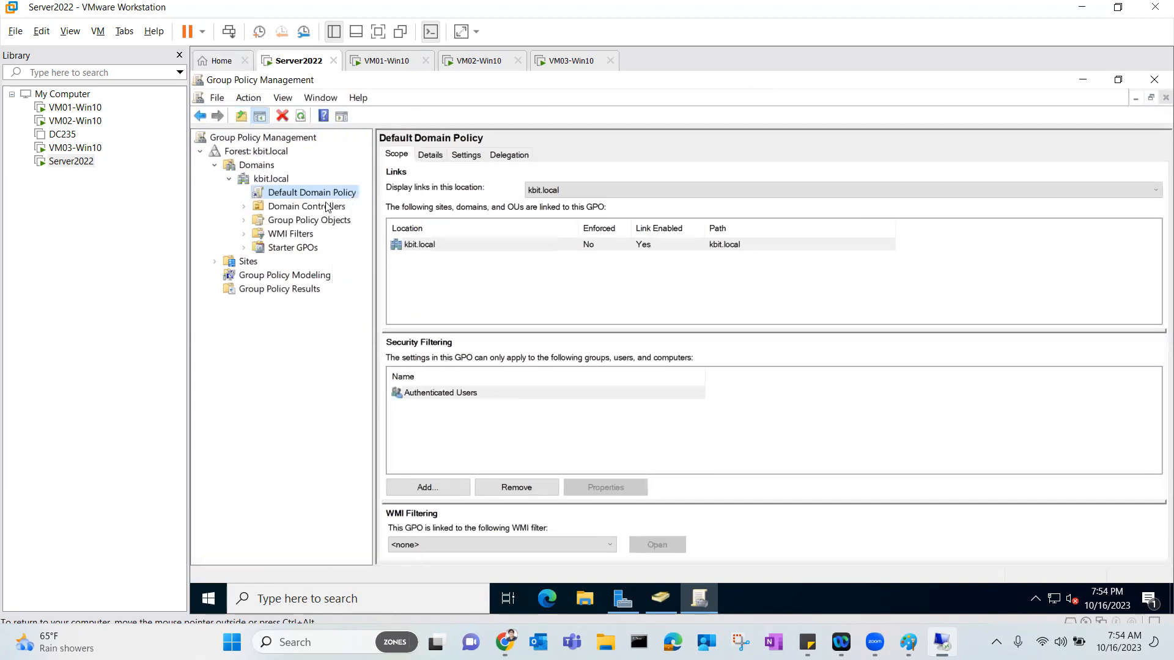
{"action": "right_click", "coordinate": [336, 195]}
Edit the Default Domain Policy and navigate to Security Settings > Account Policies > Password Policy.
{"action": "left_click", "coordinate": [363, 205]}
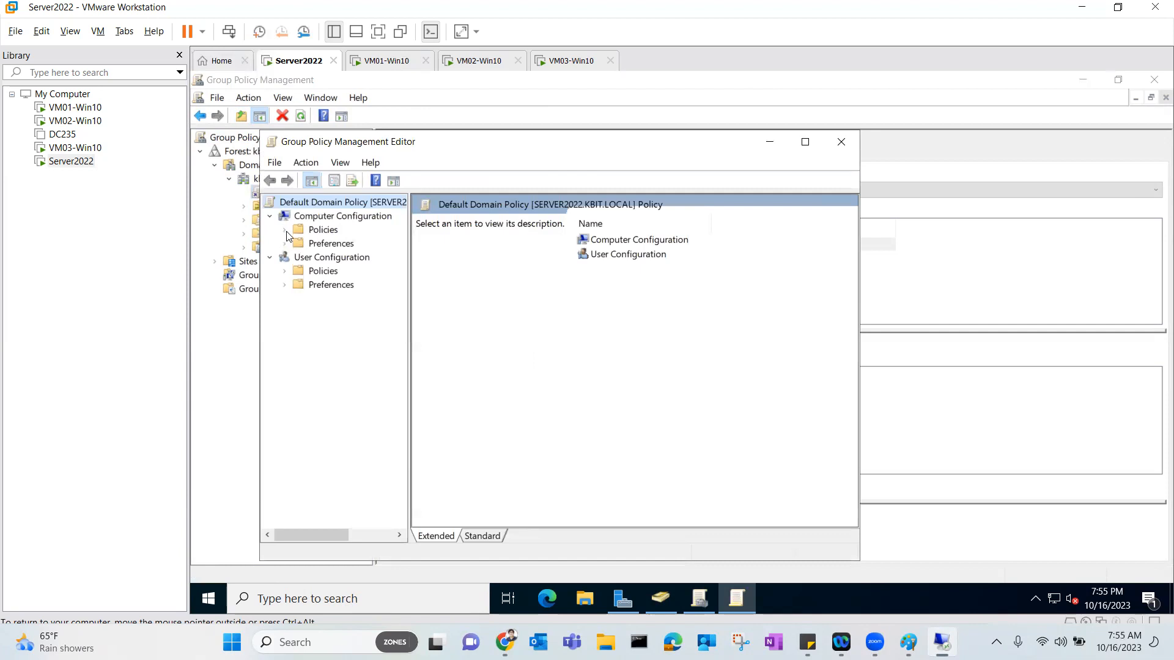
{"action": "left_click", "coordinate": [285, 230]}
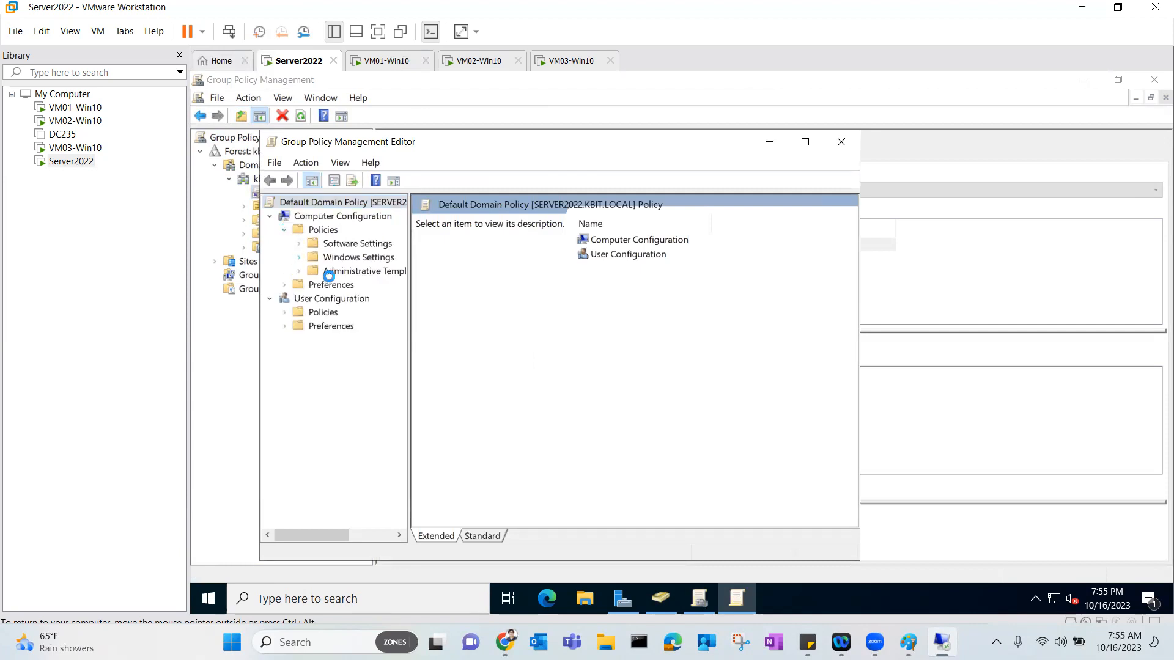
{"action": "left_click", "coordinate": [370, 299]}
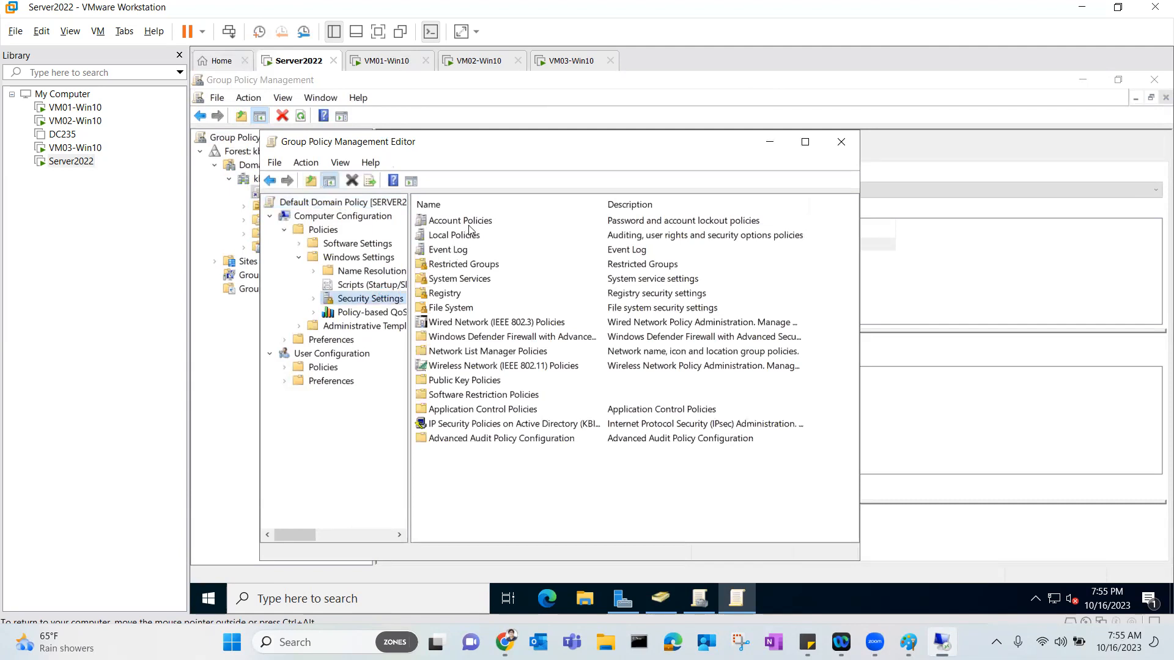
{"action": "double_click", "coordinate": [469, 224]}
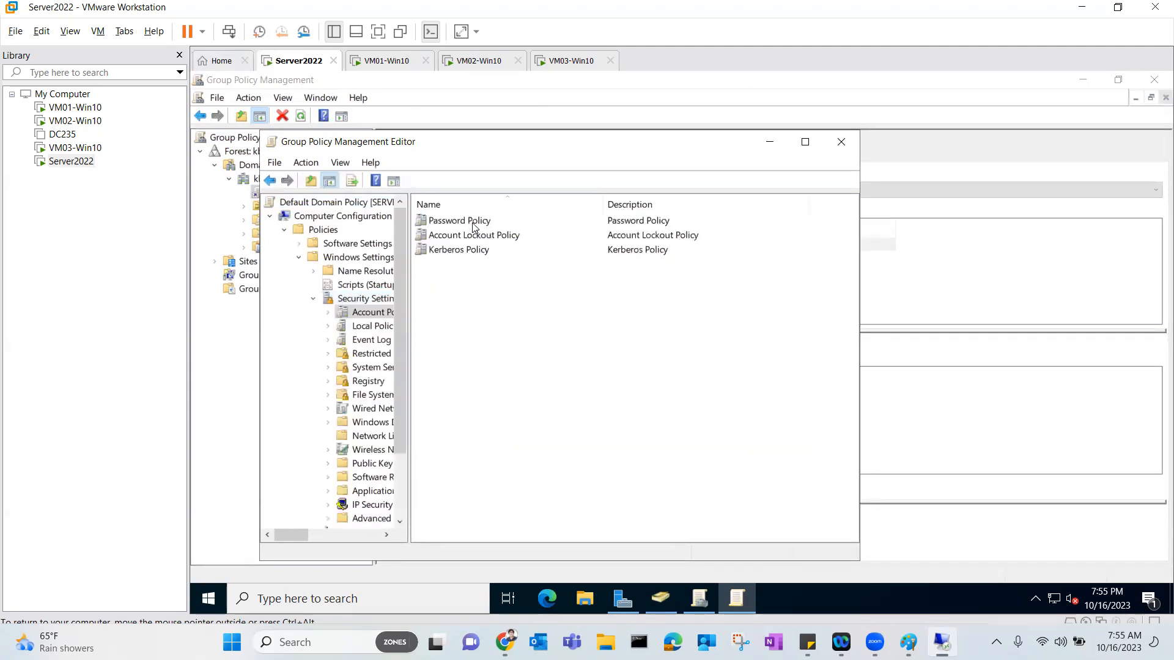
{"action": "double_click", "coordinate": [477, 223]}
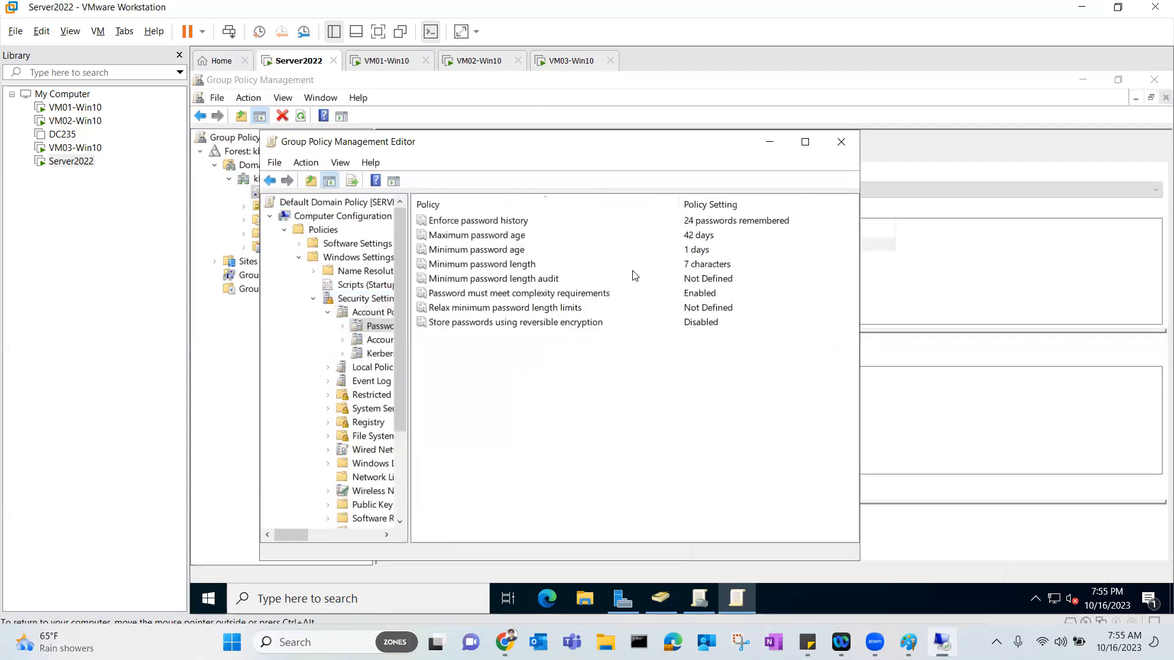
Set Enforce password history to 0 and Minimum password age to 0 days.
{"action": "double_click", "coordinate": [467, 220]}
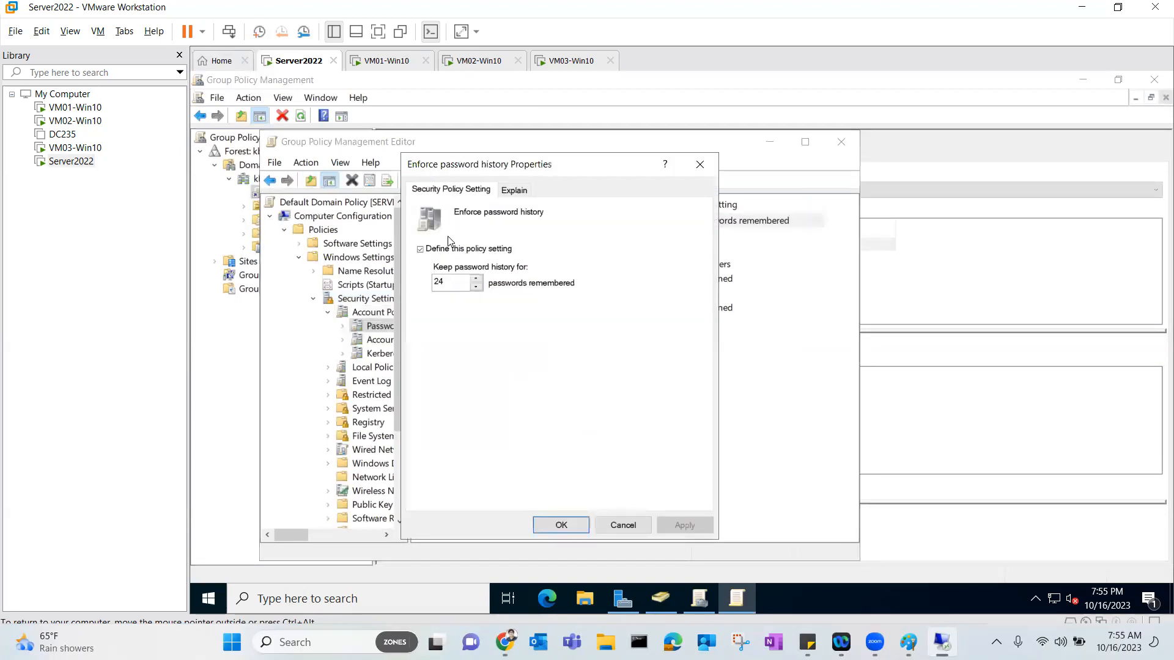
{"action": "double_click", "coordinate": [451, 282]}
{"action": "type", "text": "0"}
{"action": "key", "text": "Return"}
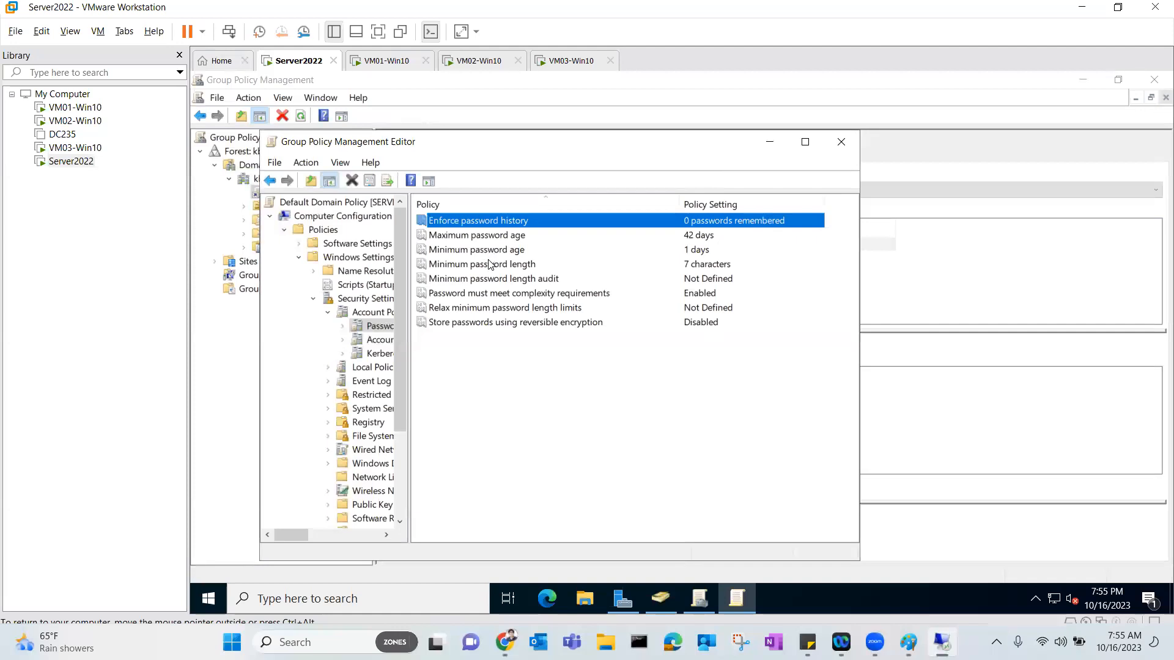
{"action": "double_click", "coordinate": [489, 251]}
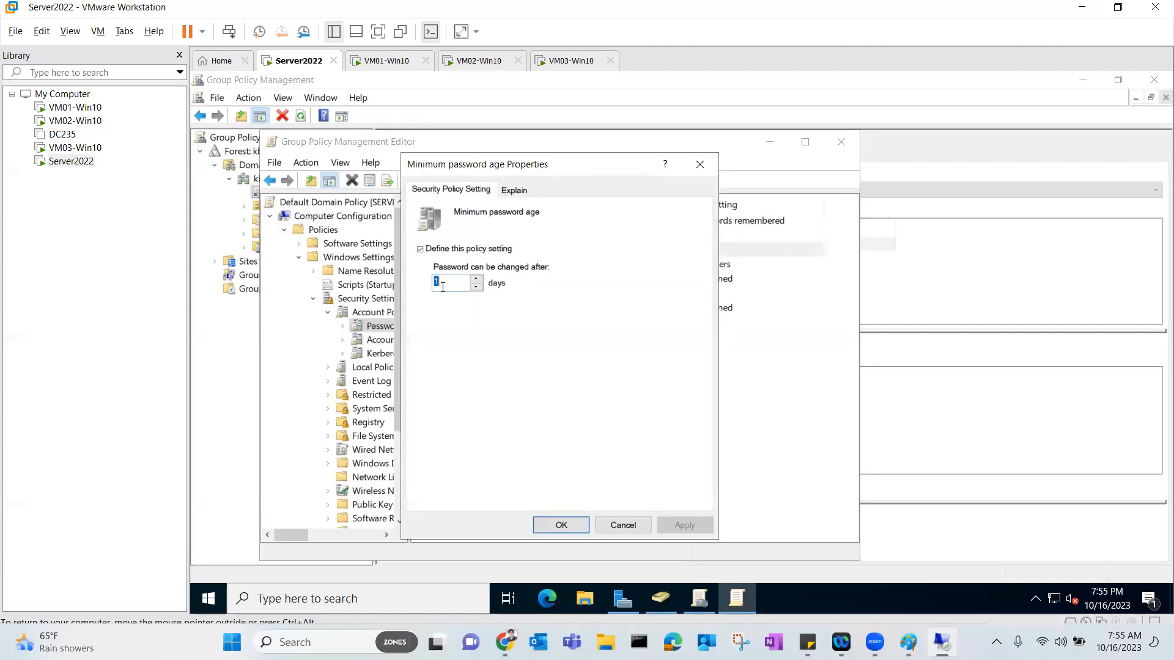
{"action": "type", "text": "0"}
{"action": "key", "text": "Return"}
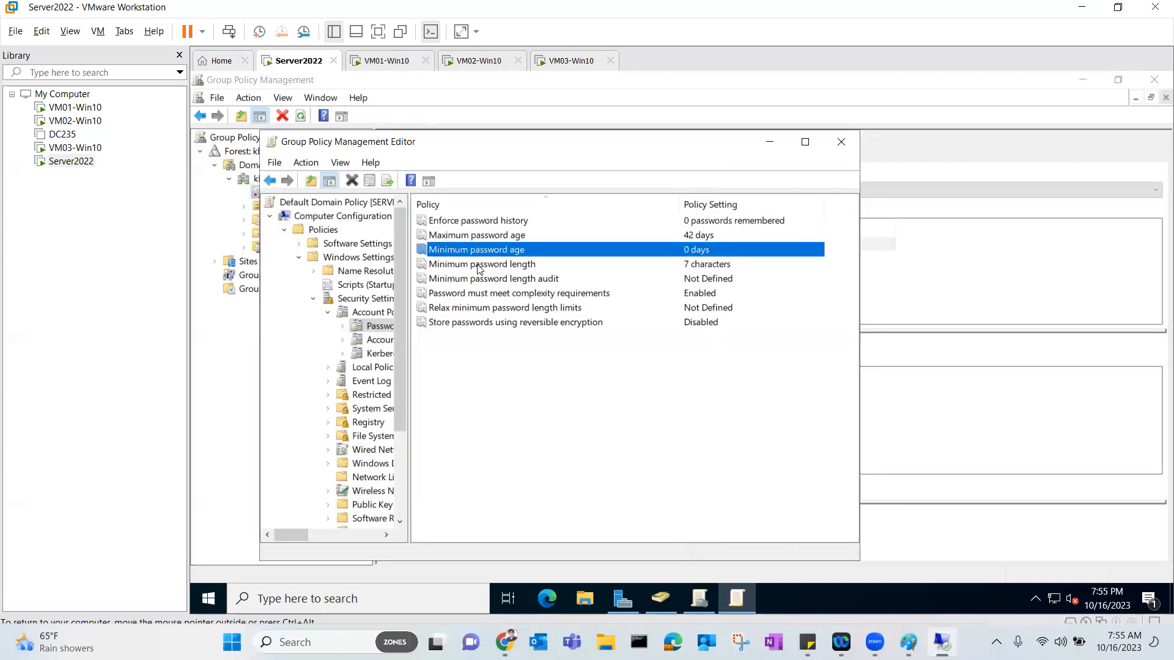
Set Minimum password length to 0, disable complexity requirements, and close the editor.
{"action": "double_click", "coordinate": [474, 265]}
{"action": "left_click", "coordinate": [442, 278]}
{"action": "type", "text": "0"}
{"action": "key", "text": "Return"}
{"action": "double_click", "coordinate": [502, 297]}
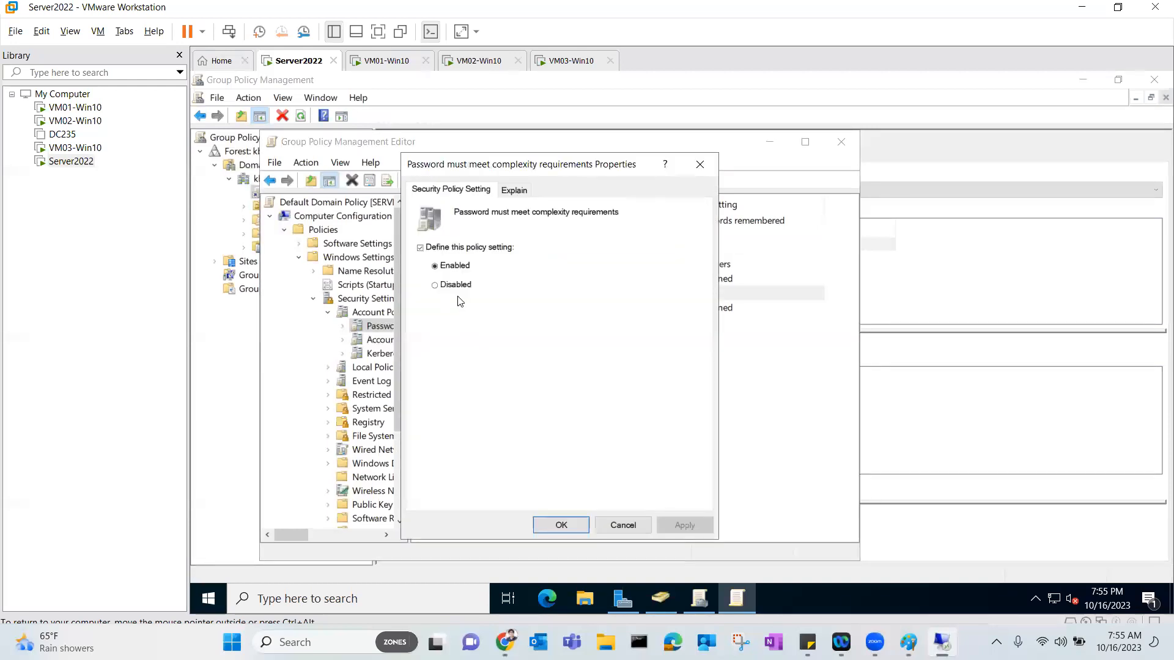
{"action": "left_click", "coordinate": [448, 285]}
{"action": "key", "text": "Return"}
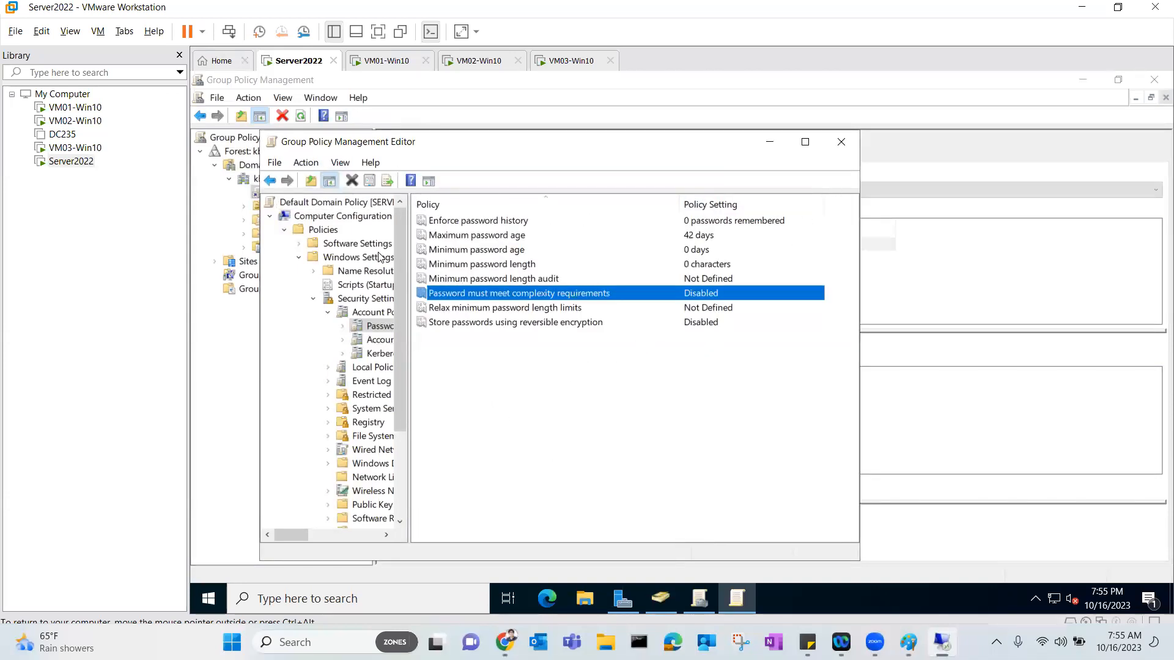
{"action": "left_click", "coordinate": [840, 144]}
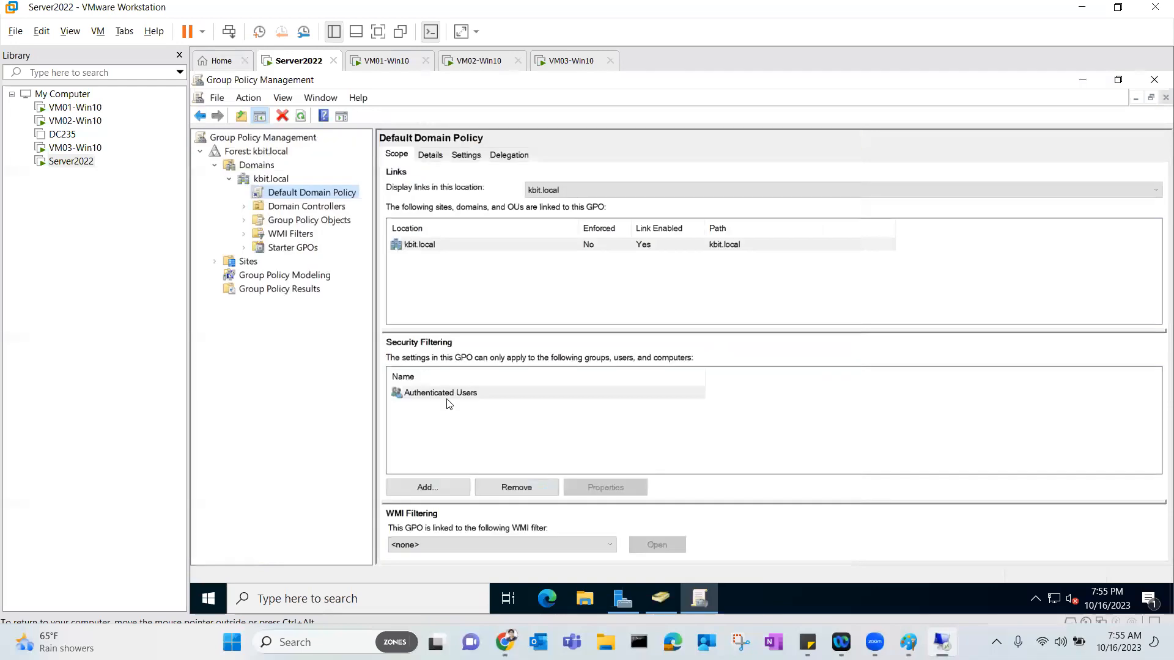
Run gpupdate /force in an administrator Command Prompt to reapply Group Policy.
{"action": "left_click", "coordinate": [208, 598]}
{"action": "scroll", "coordinate": [620, 509], "scroll_direction": "down", "scroll_amount": 1}
{"action": "scroll", "coordinate": [620, 509], "scroll_direction": "down", "scroll_amount": 2}
{"action": "left_click", "coordinate": [616, 506]}
{"action": "type", "text": "up"}
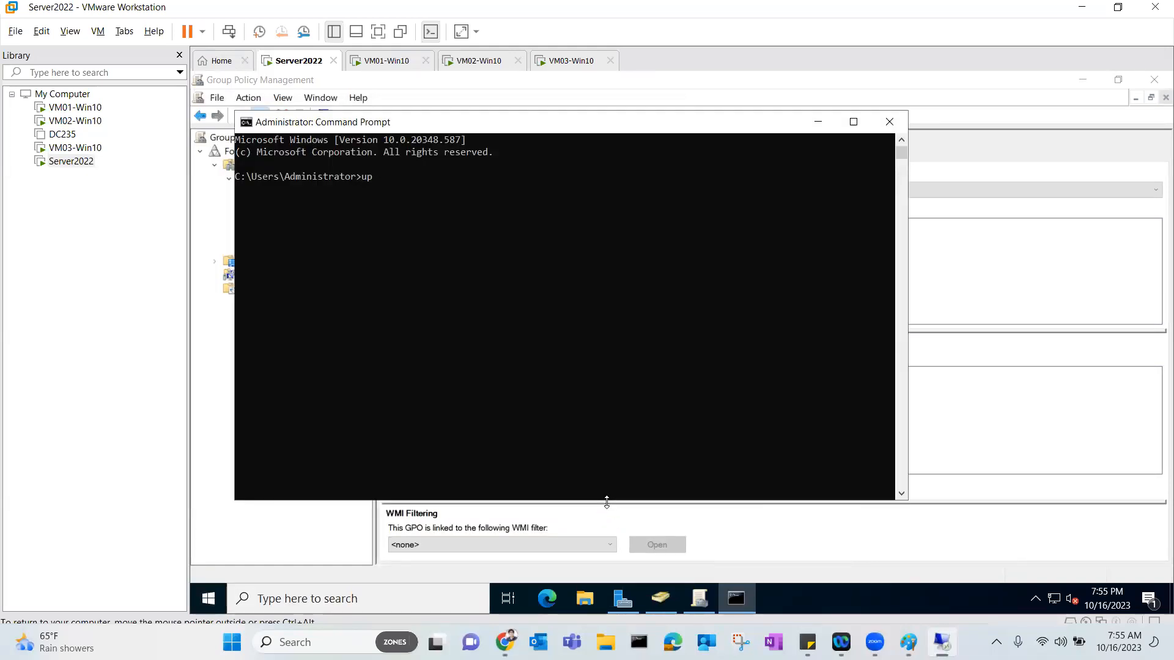
{"action": "type", "text": "gpupdate /force"}
{"action": "key", "text": "Return"}
{"action": "type", "text": "gupu"}
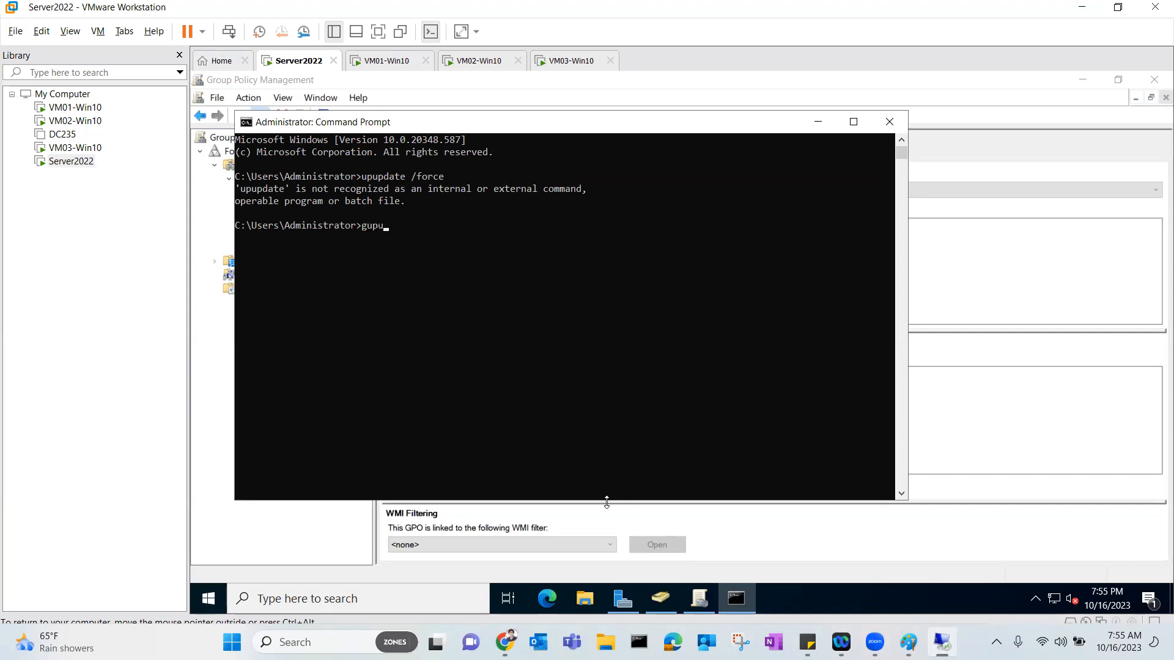
{"action": "key", "text": "BackSpace"}
{"action": "key", "text": "BackSpace"}
{"action": "key", "text": "BackSpace"}
{"action": "type", "text": "pupdate /force"}
{"action": "key", "text": "Return"}
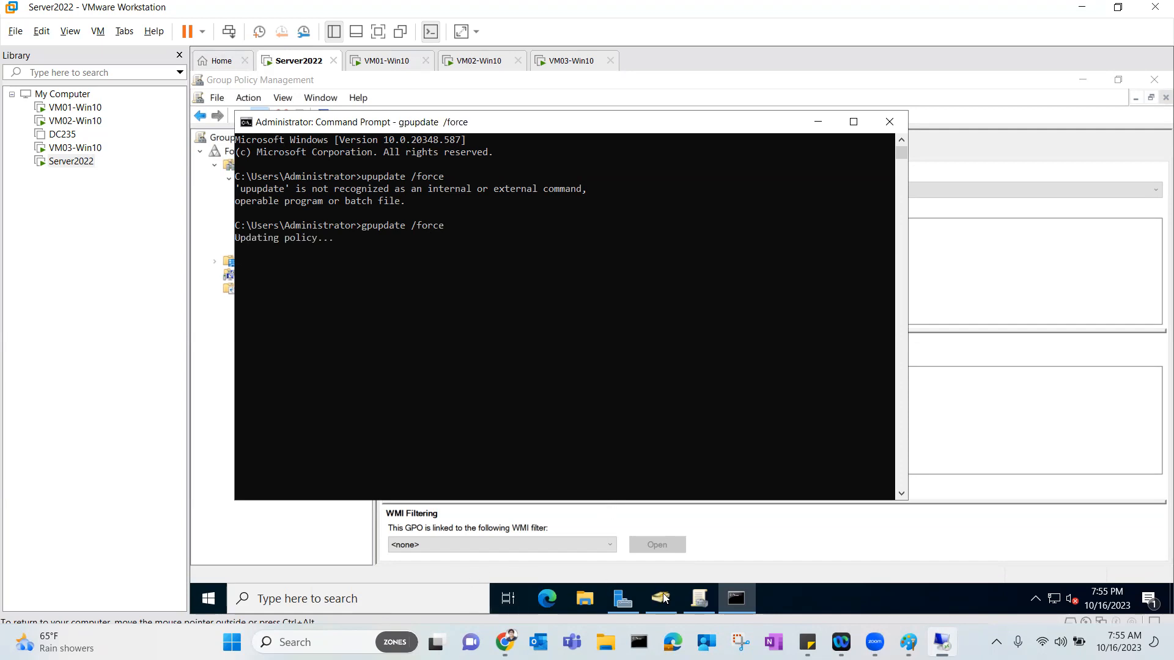
{"action": "left_click", "coordinate": [695, 600]}
Start a new user in Users with name and logon name haris.
{"action": "left_click", "coordinate": [659, 597]}
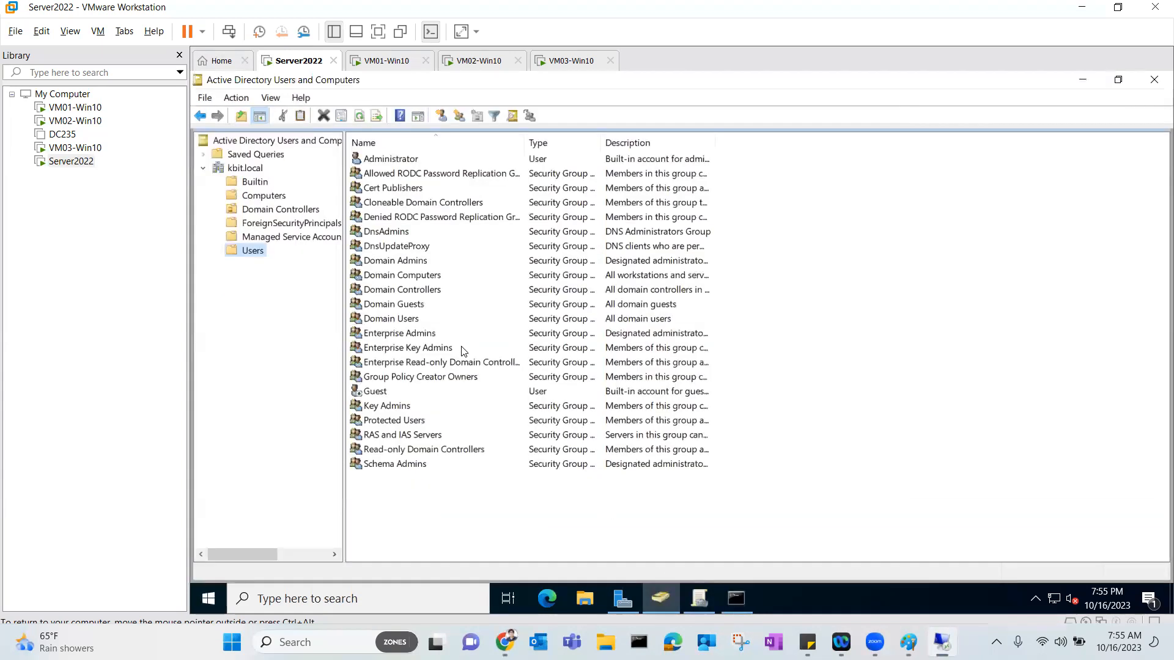
{"action": "right_click", "coordinate": [246, 249]}
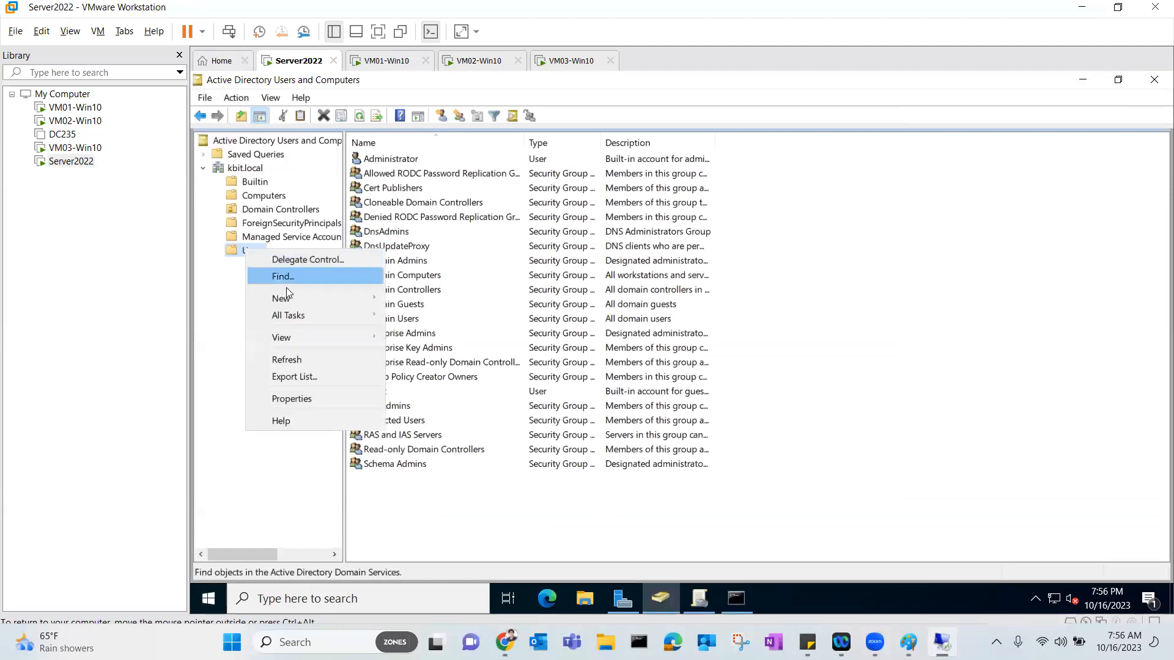
{"action": "mouse_move", "coordinate": [369, 304]}
{"action": "left_click", "coordinate": [440, 467]}
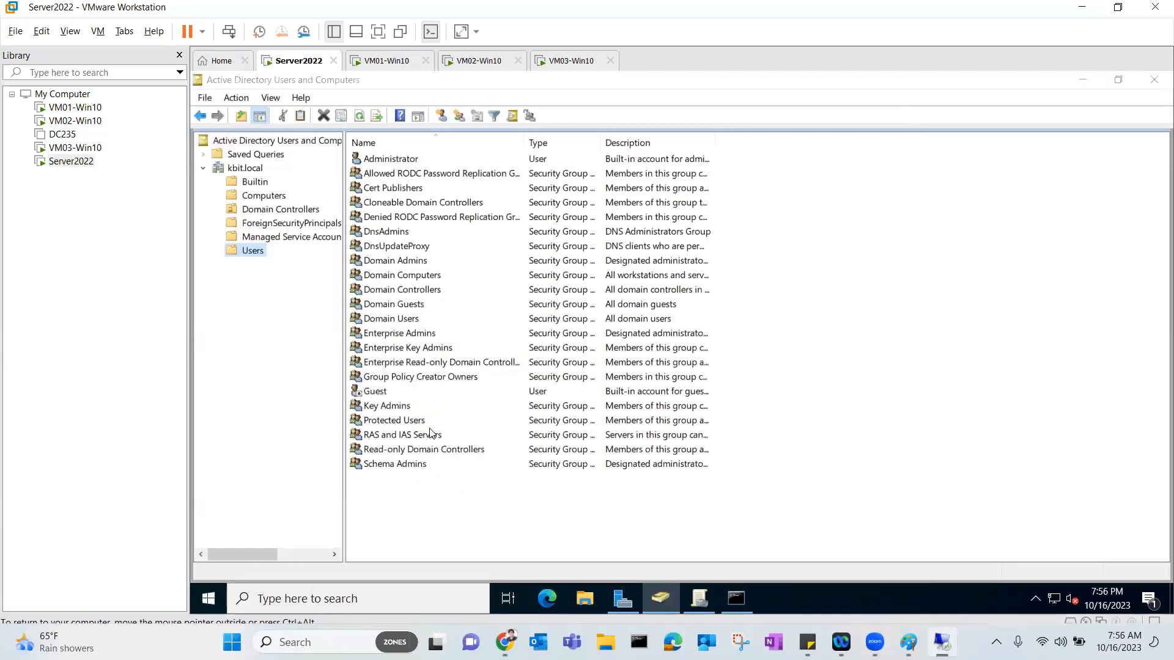
{"action": "type", "text": "haris"}
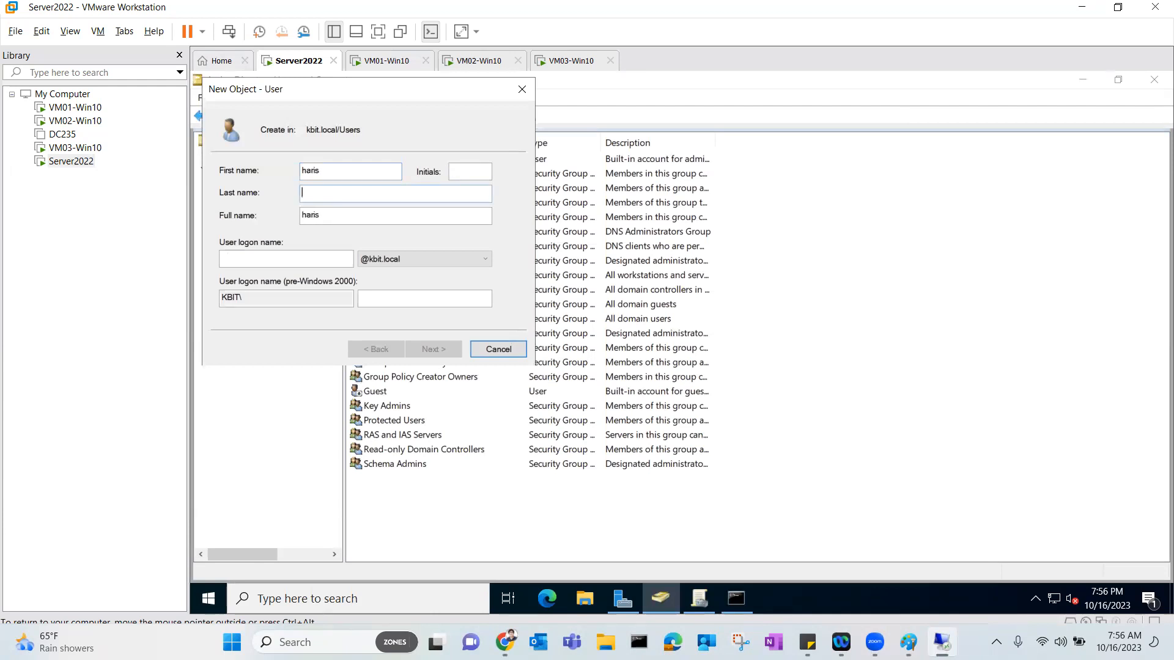
{"action": "type", "text": "haris"}
{"action": "key", "text": "Return"}
Give haris a short password without forced change at next logon and finish the account.
{"action": "type", "text": "•••"}
{"action": "key", "text": "Tab"}
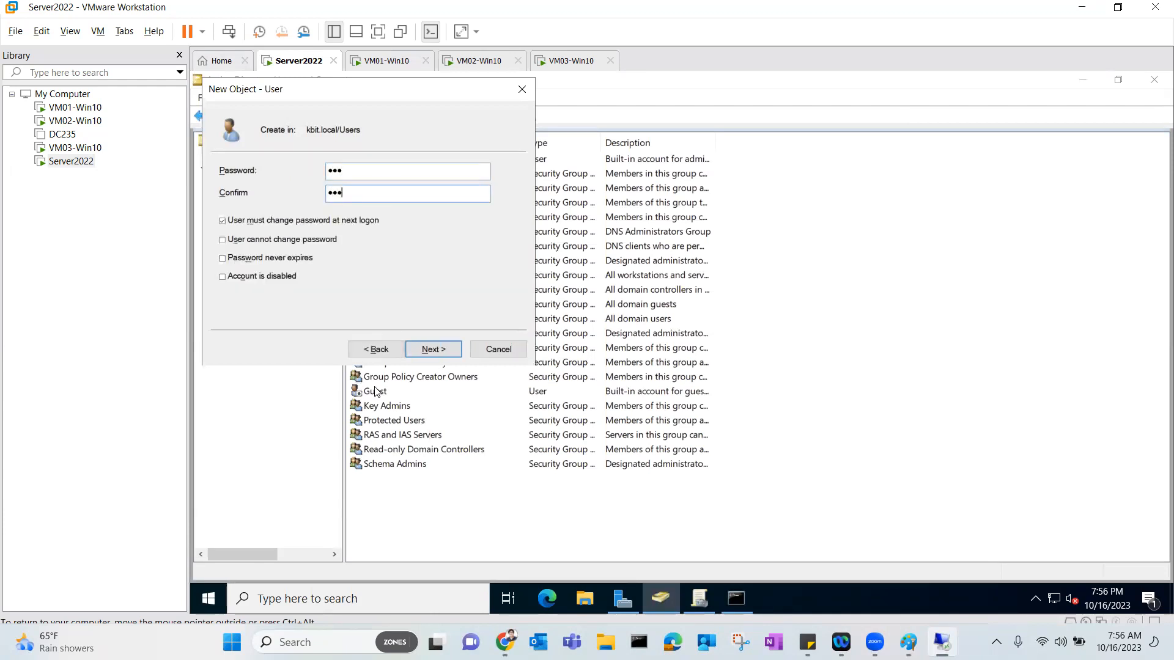
{"action": "left_click", "coordinate": [345, 221]}
{"action": "left_click", "coordinate": [427, 347]}
{"action": "left_click", "coordinate": [423, 349]}
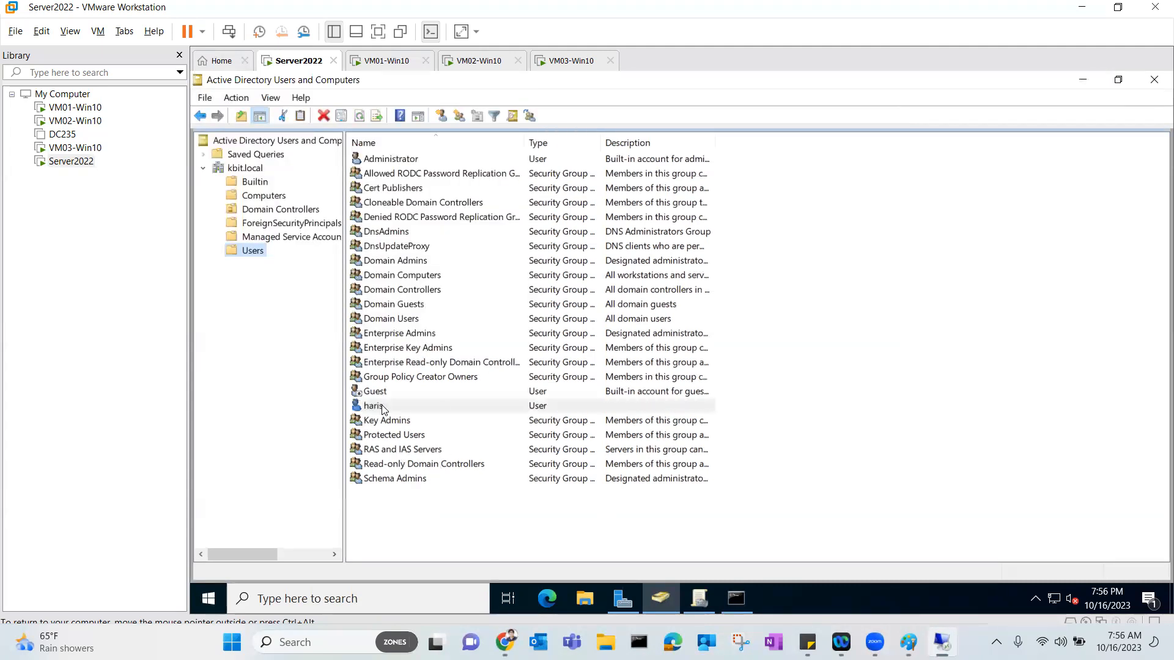
{"action": "left_click", "coordinate": [381, 408]}
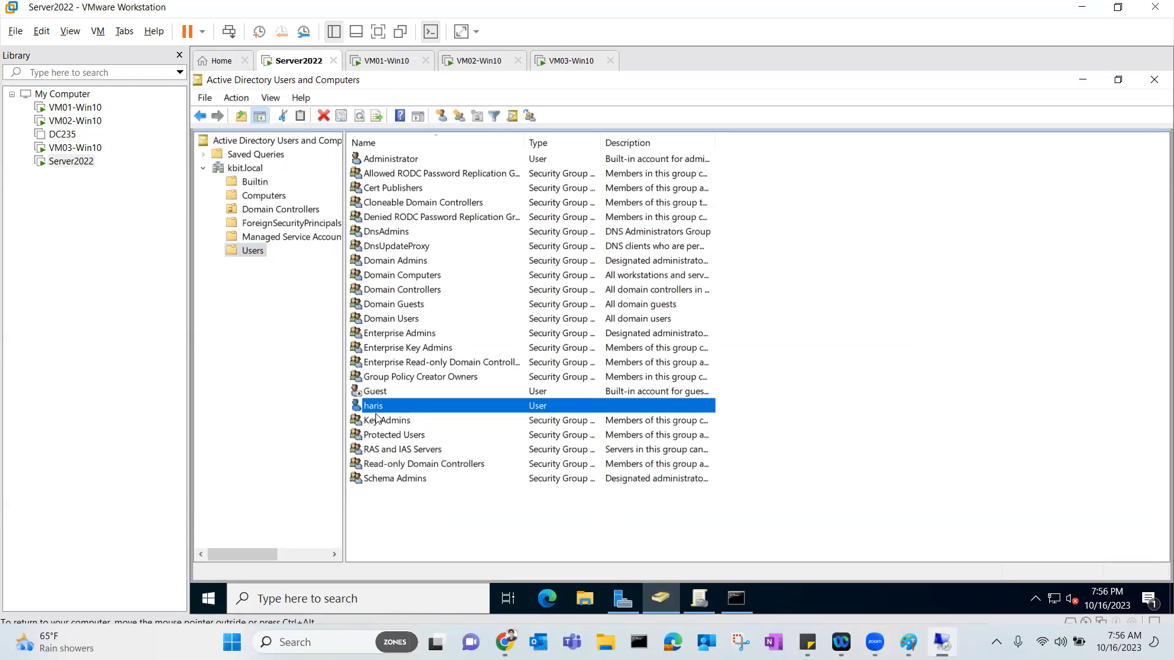
Sign in to VM01-Win10 as domain user haris.
{"action": "left_click", "coordinate": [374, 67]}
{"action": "left_click", "coordinate": [615, 398]}
{"action": "type", "text": "ha"}
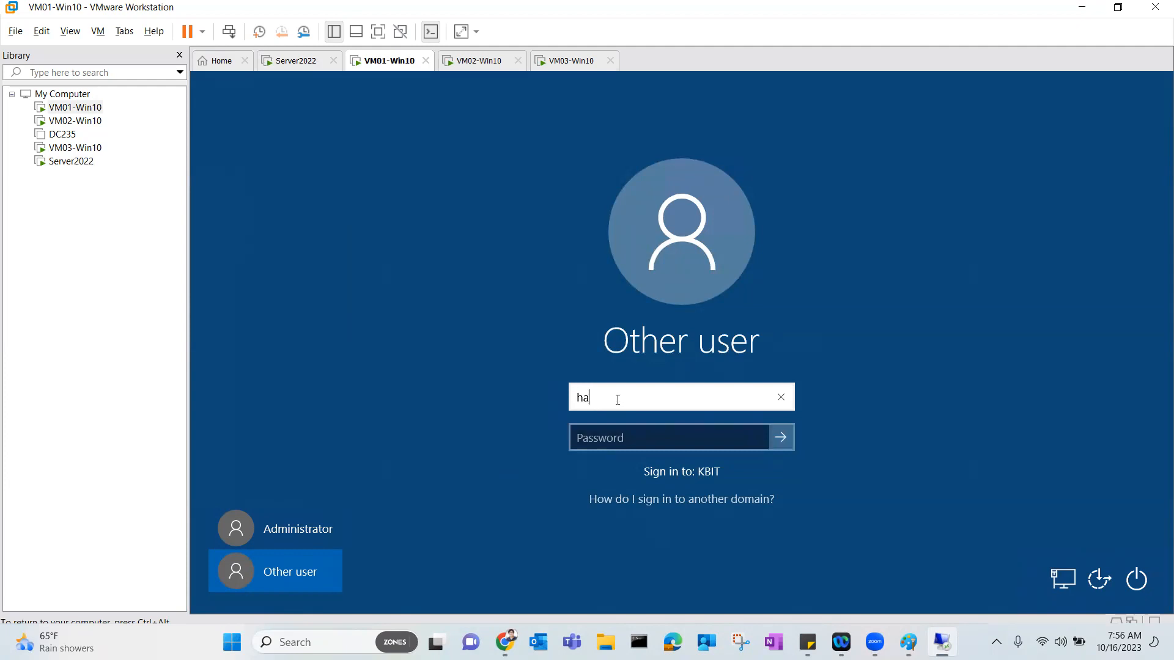
{"action": "type", "text": "ris@kbit.local"}
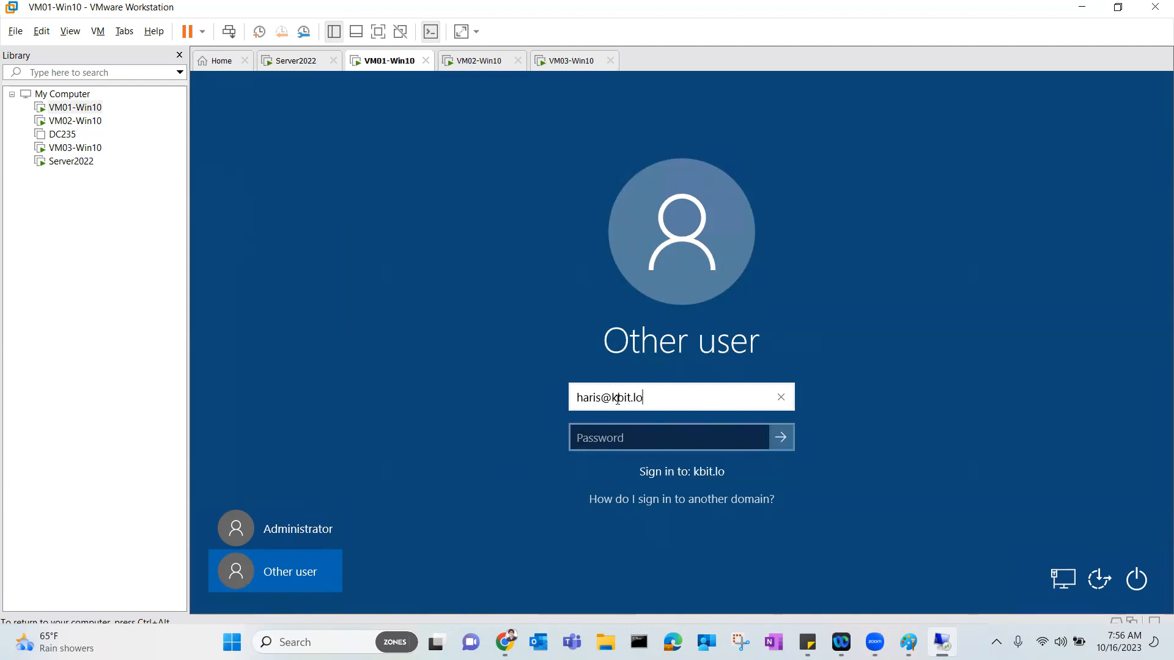
{"action": "key", "text": "Tab"}
{"action": "type", "text": "***"}
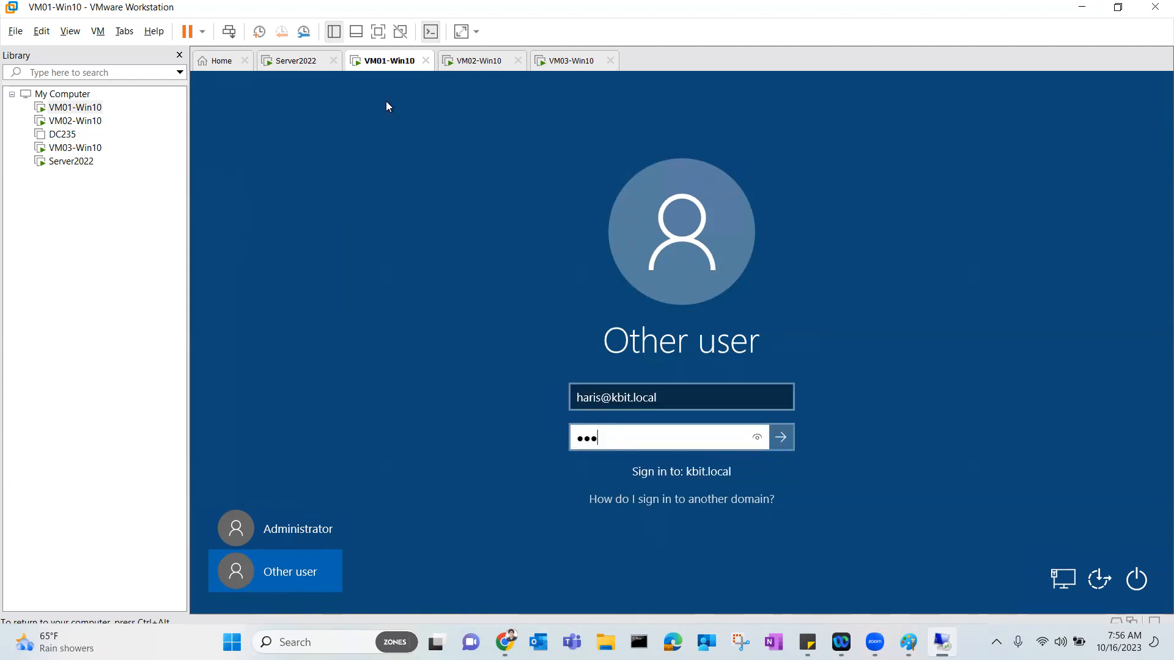
{"action": "left_click", "coordinate": [781, 435]}
Sign in to VM02-Win10 as haris via Other user.
{"action": "left_click", "coordinate": [479, 61]}
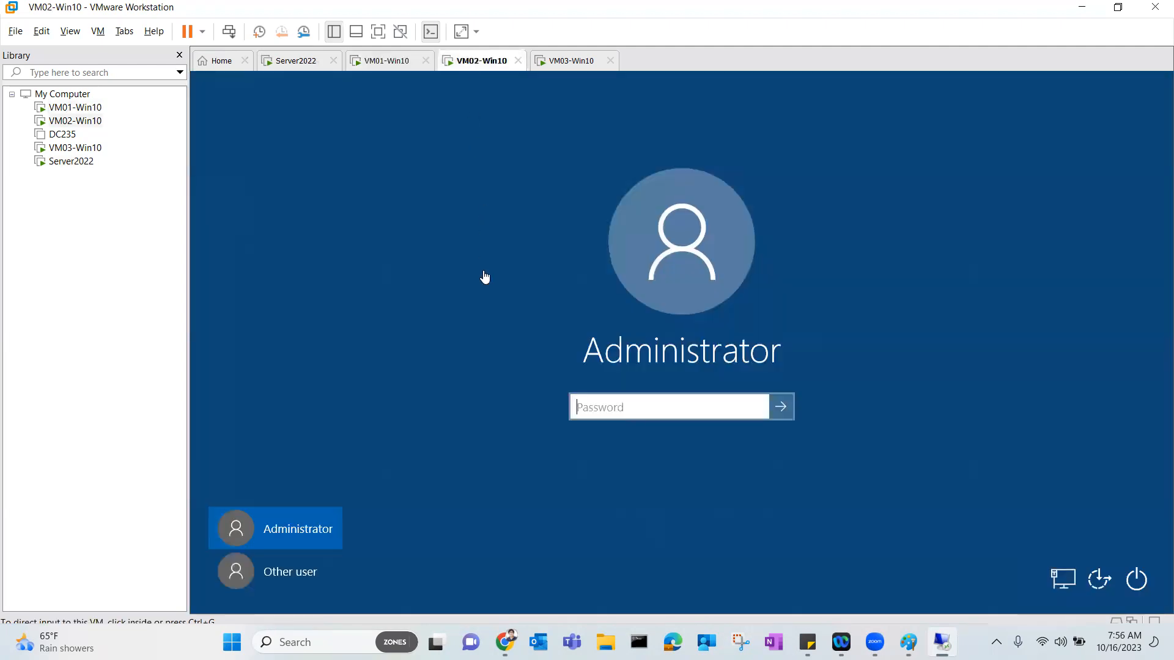
{"action": "left_click", "coordinate": [295, 569]}
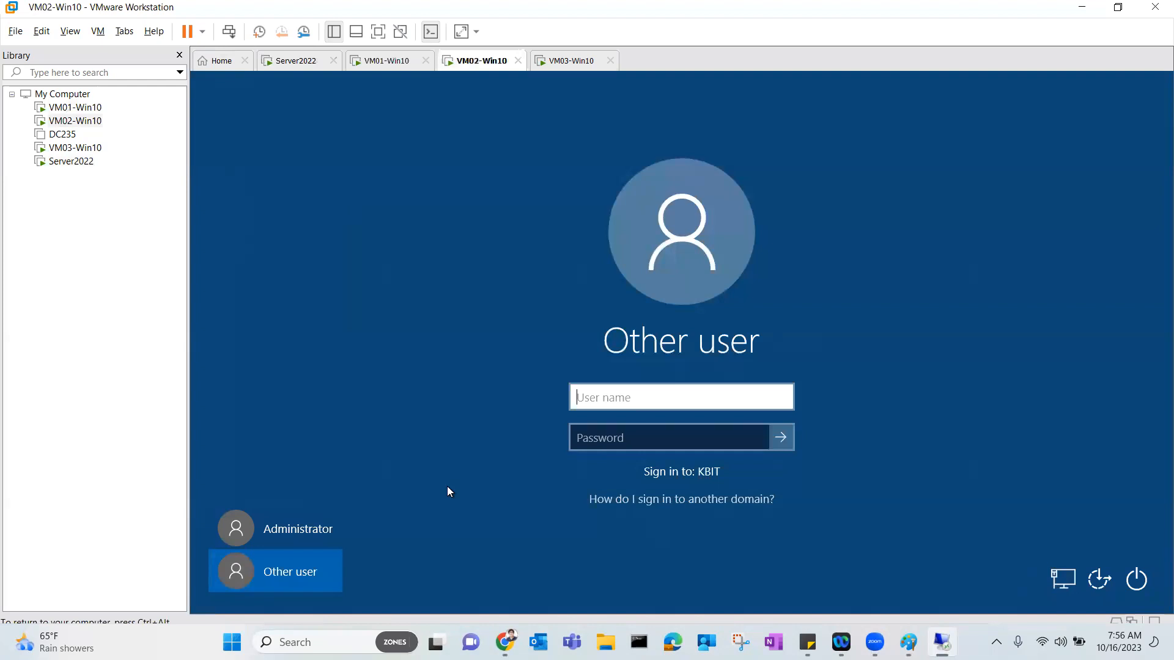
{"action": "type", "text": "haris"}
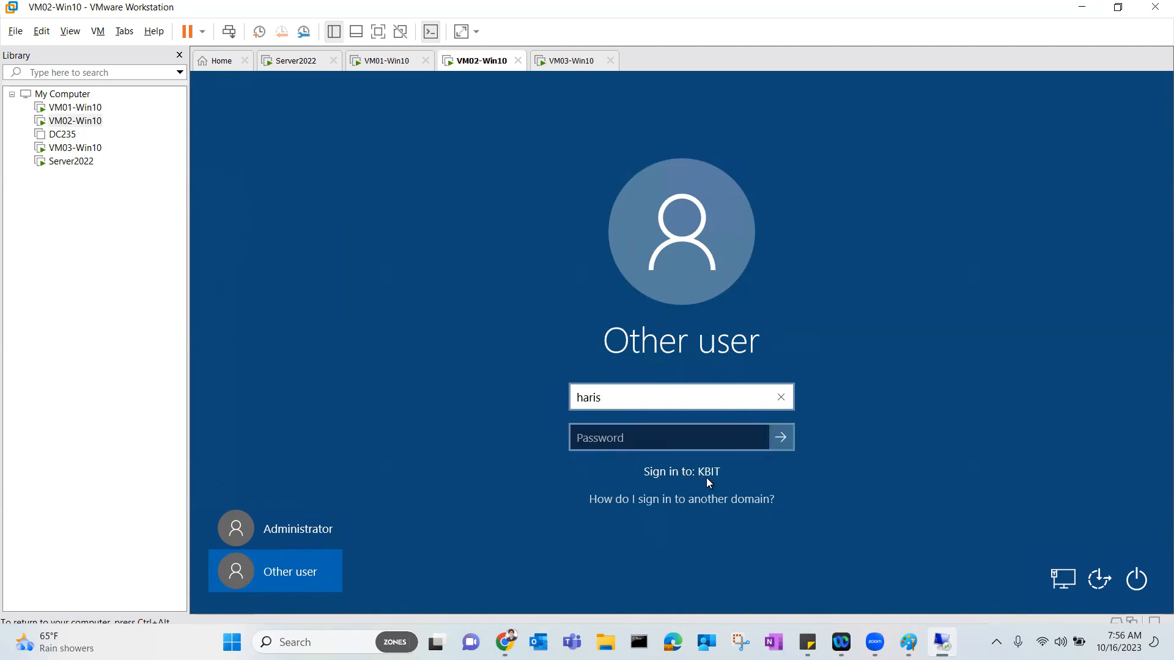
{"action": "left_click", "coordinate": [657, 441]}
{"action": "type", "text": "•••"}
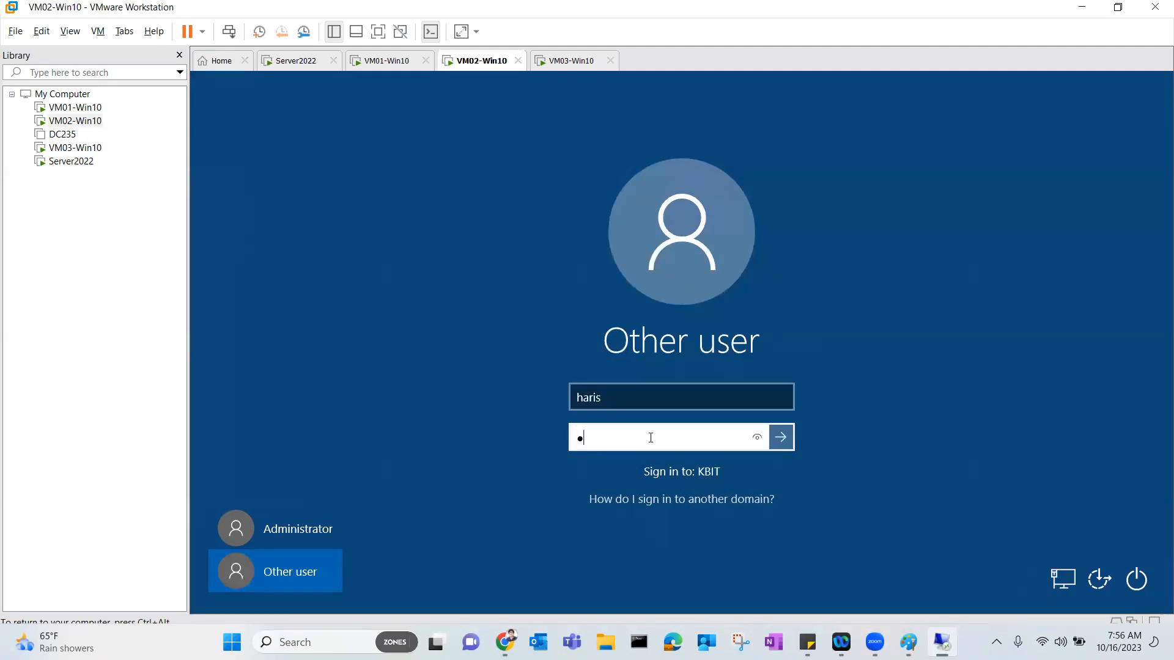
{"action": "key", "text": "Return"}
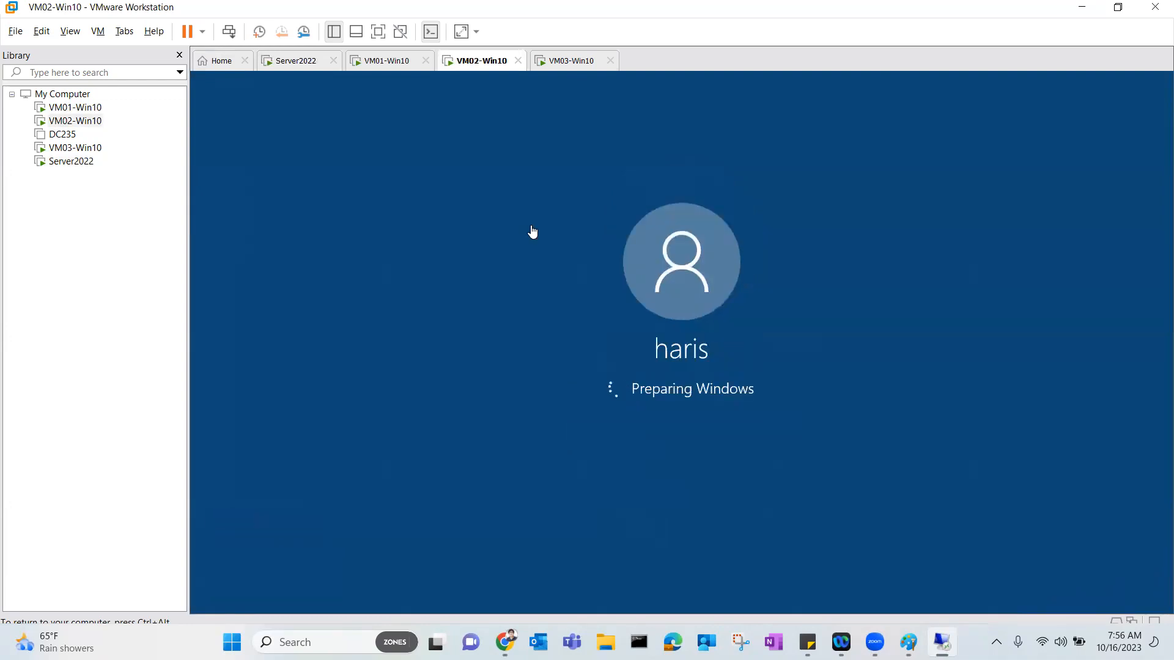
Sign in to VM03-Win10 as haris via Other user, then return to Server2022.
{"action": "left_click", "coordinate": [560, 61]}
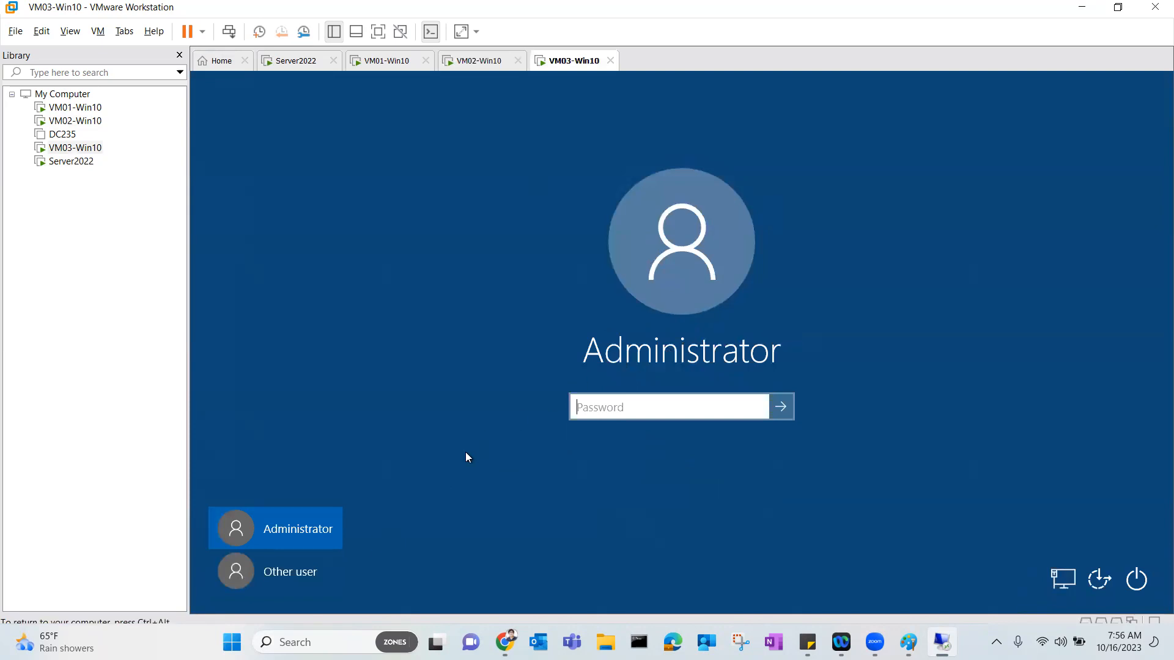
{"action": "left_click", "coordinate": [307, 552]}
{"action": "type", "text": "haris"}
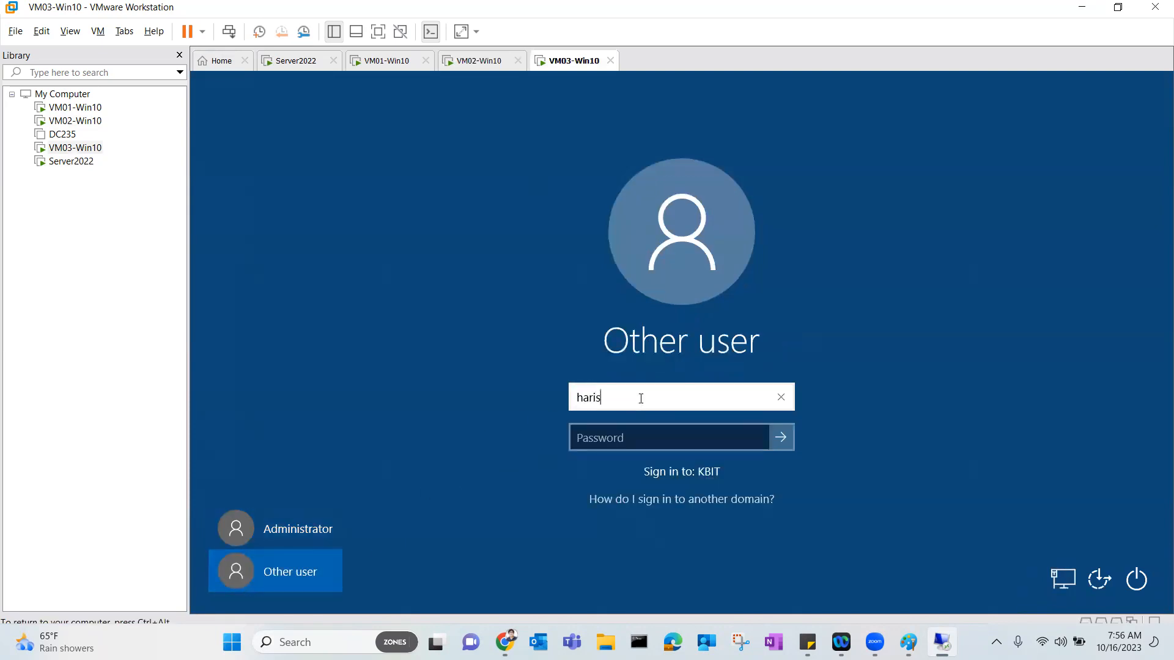
{"action": "key", "text": "Tab"}
{"action": "type", "text": "***"}
{"action": "key", "text": "Return"}
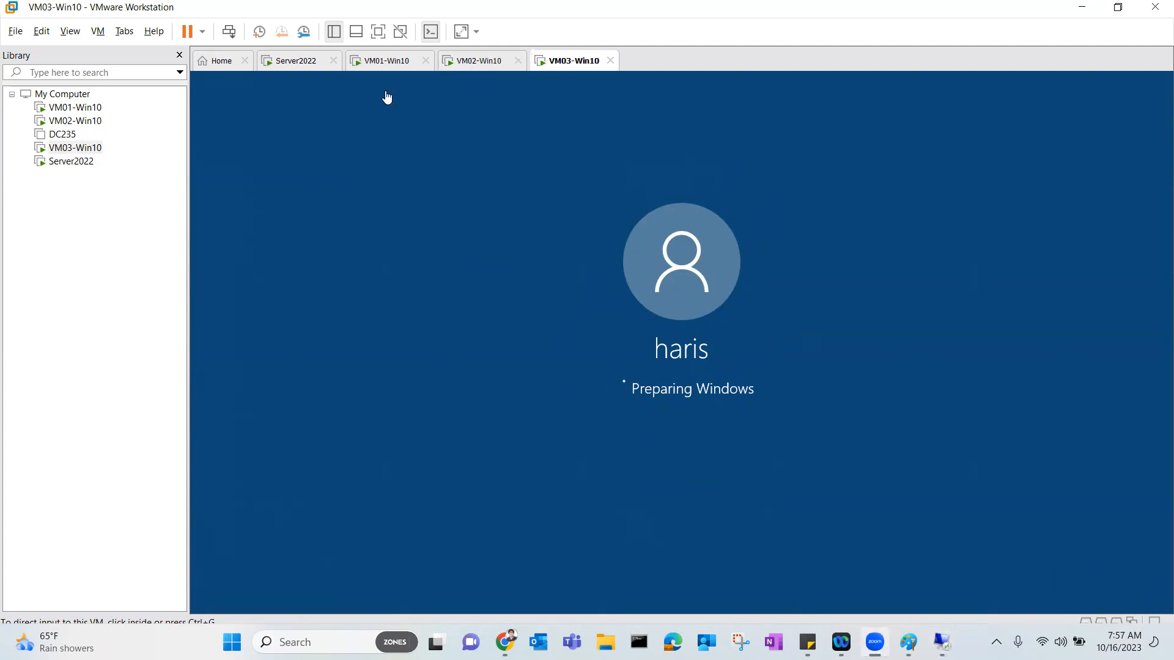
{"action": "left_click", "coordinate": [311, 63]}
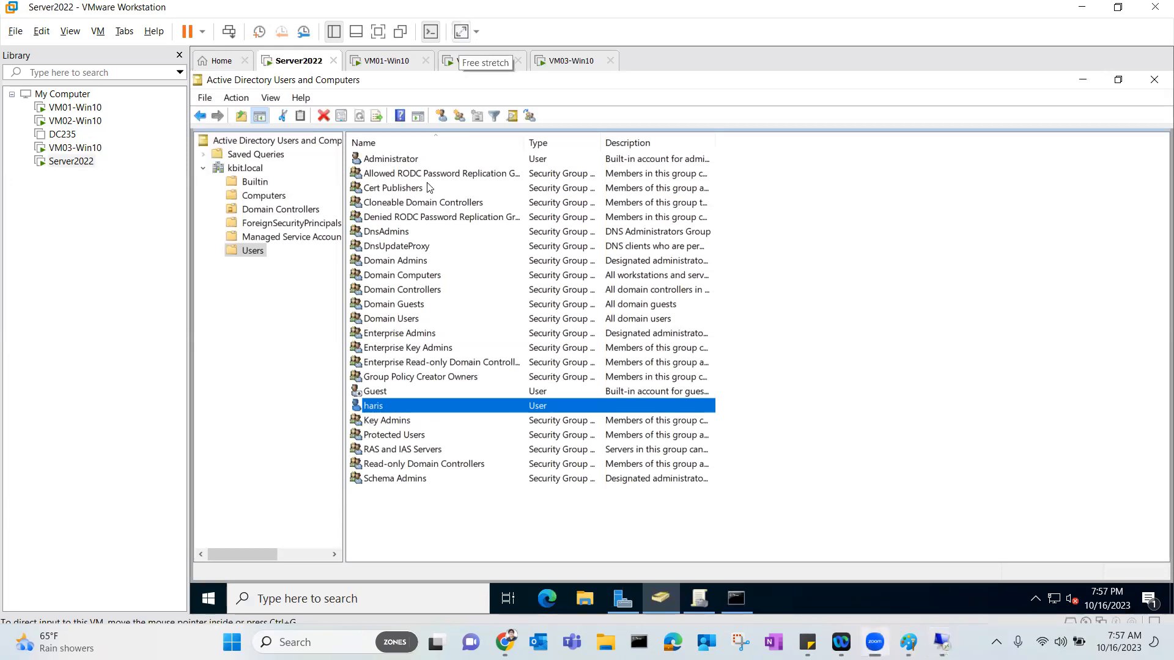
Create domain user bilal in Users with a short password.
{"action": "right_click", "coordinate": [249, 251]}
{"action": "mouse_move", "coordinate": [286, 299]}
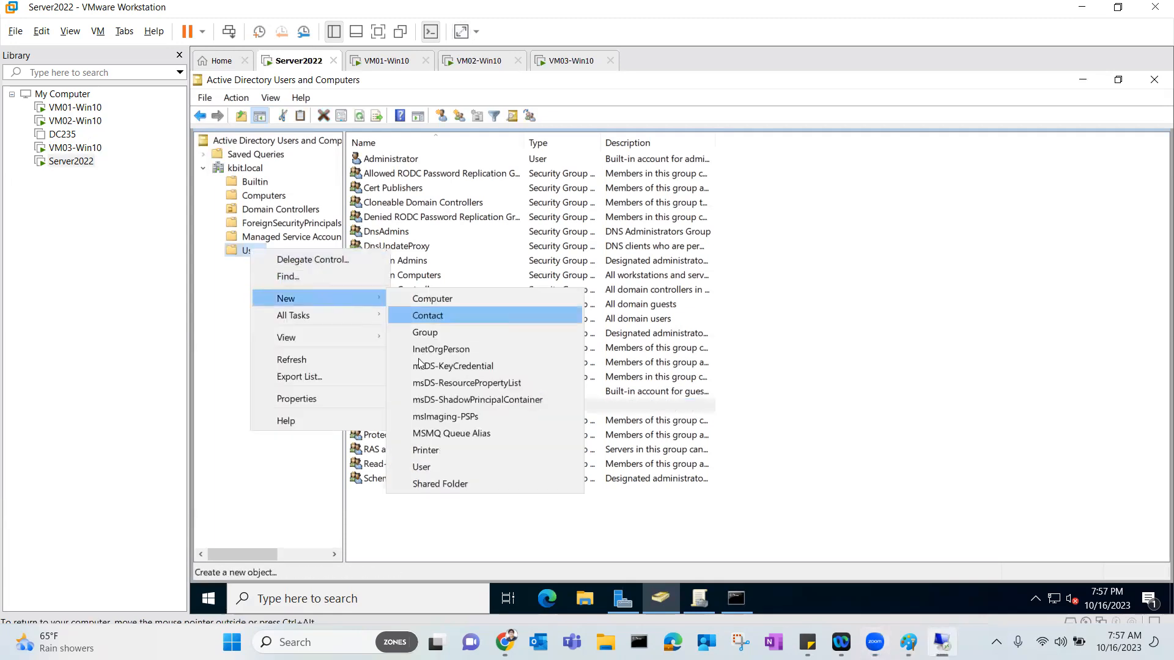
{"action": "left_click", "coordinate": [421, 466]}
{"action": "type", "text": "bil"}
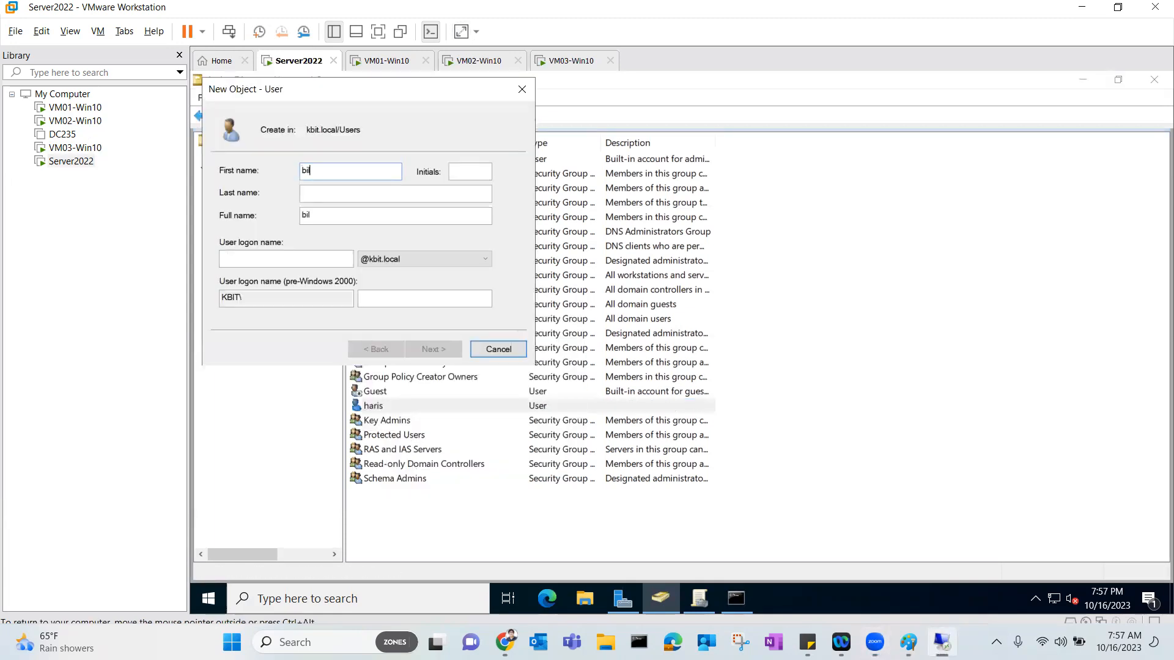
{"action": "type", "text": "al"}
{"action": "key", "text": "Tab"}
{"action": "key", "text": "Tab"}
{"action": "key", "text": "Tab"}
{"action": "key", "text": "Tab"}
{"action": "type", "text": "bilal"}
{"action": "key", "text": "Return"}
{"action": "type", "text": "Pa123"}
{"action": "key", "text": "Tab"}
{"action": "key", "text": "Return"}
{"action": "key", "text": "Return"}
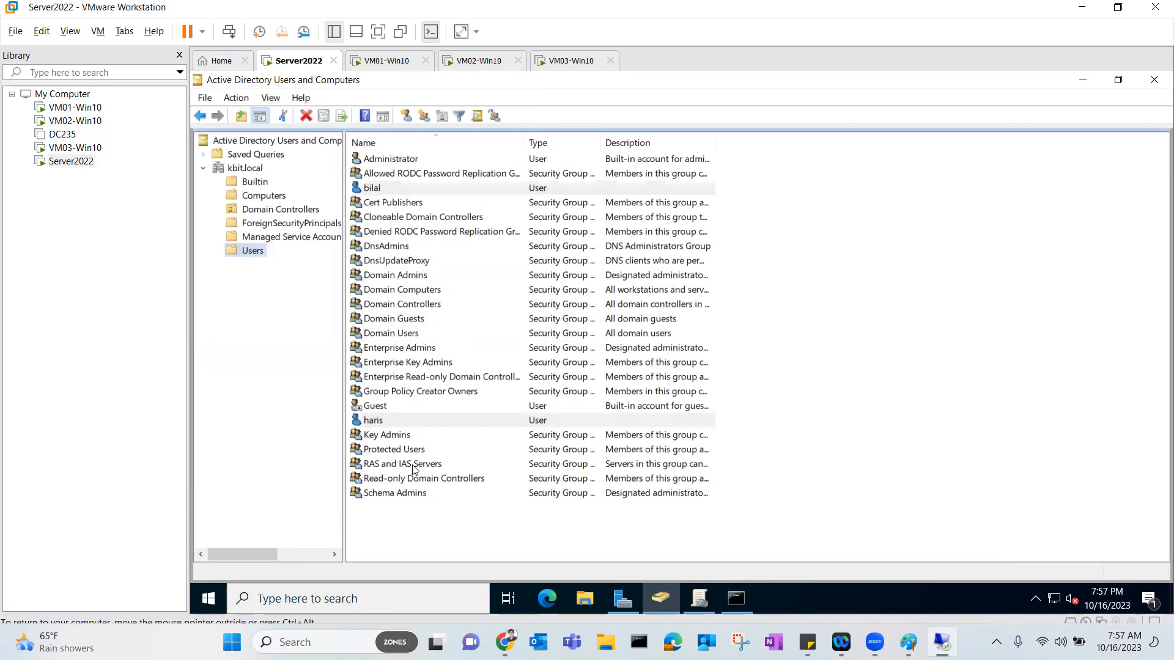
Sign haris out of VM02-Win10.
{"action": "left_click", "coordinate": [461, 64]}
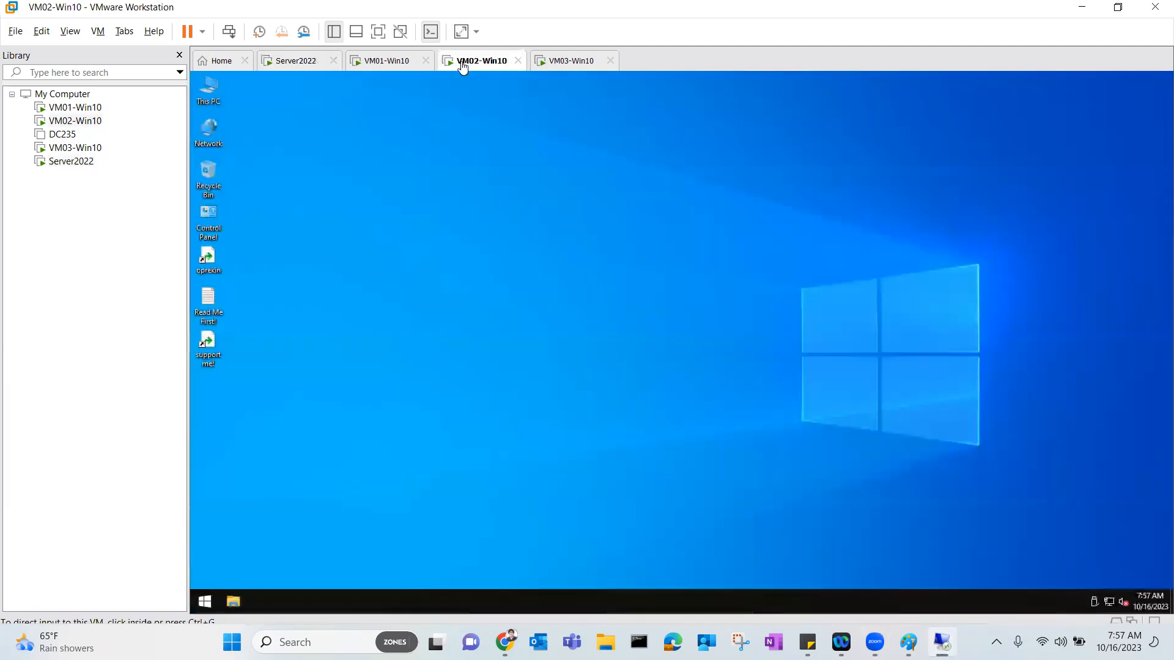
{"action": "left_click", "coordinate": [208, 602]}
{"action": "left_click", "coordinate": [416, 577]}
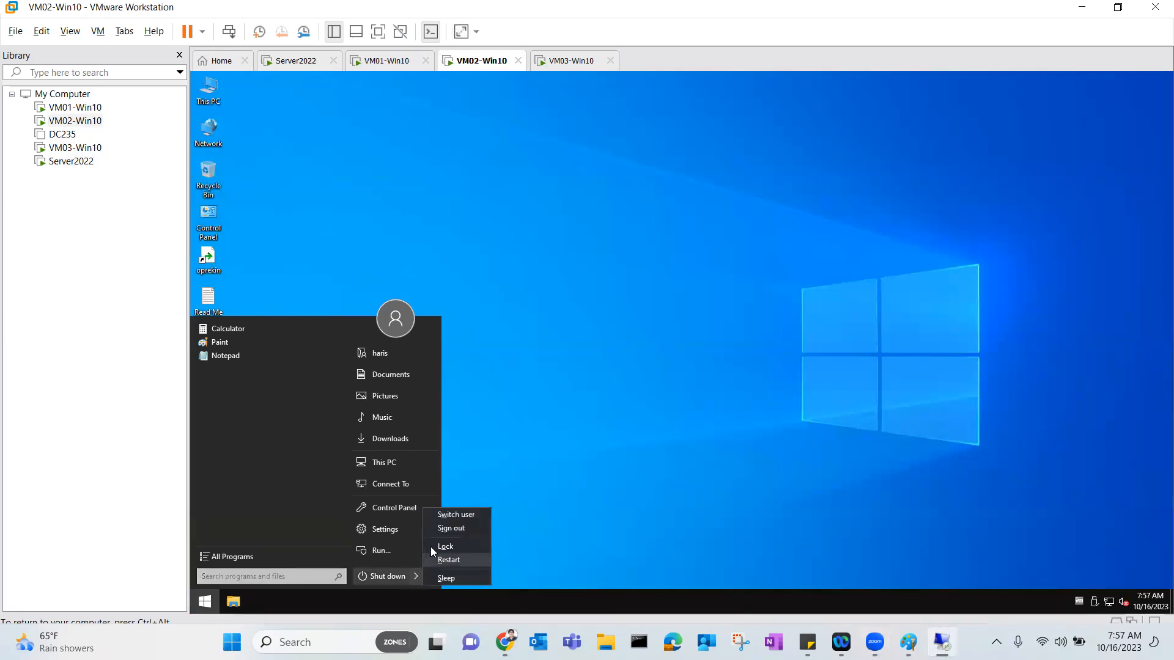
{"action": "left_click", "coordinate": [450, 528]}
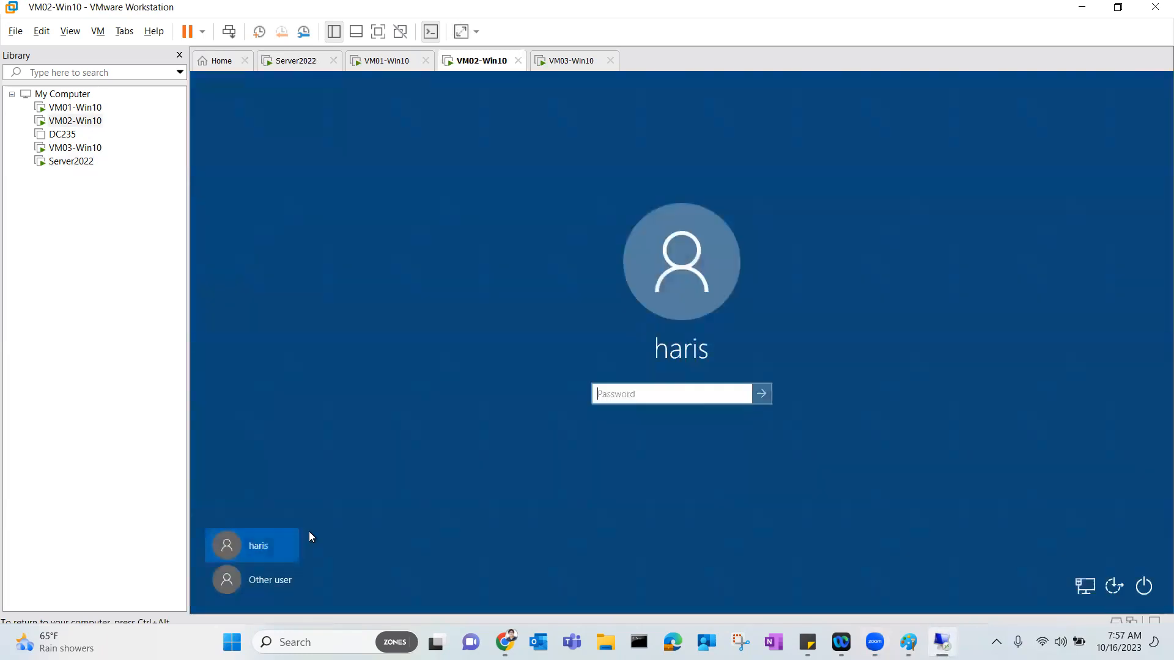
Sign in to VM02-Win10 as bilal, then return to Server2022.
{"action": "left_click", "coordinate": [264, 585]}
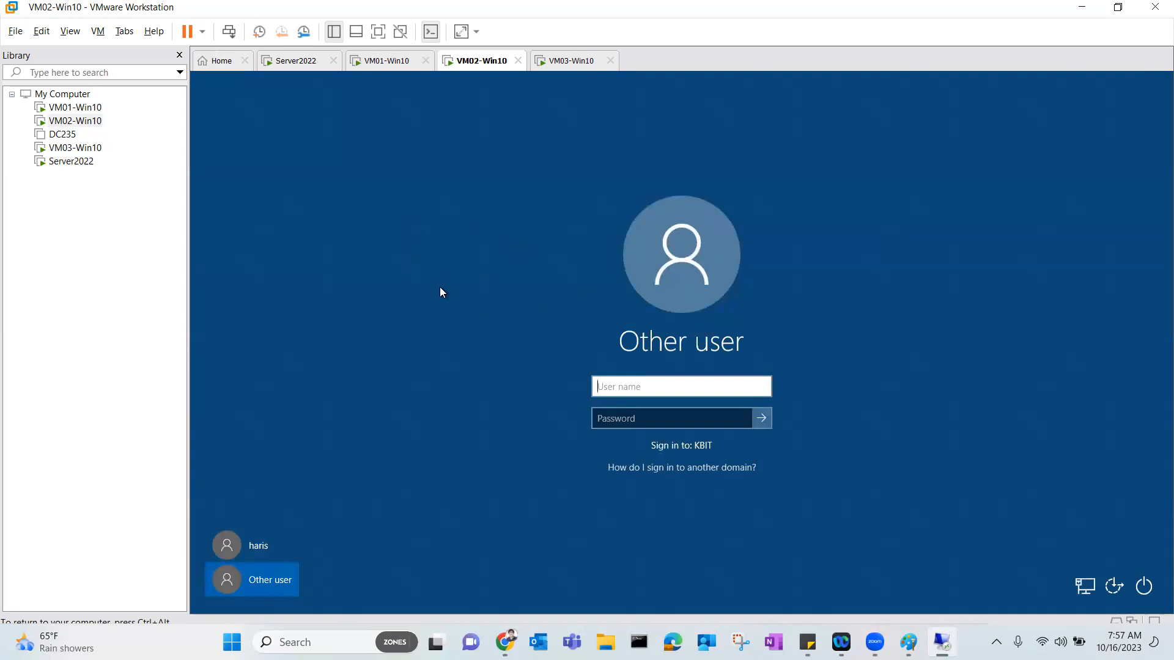
{"action": "type", "text": "bilal"}
{"action": "key", "text": "Tab"}
{"action": "type", "text": "•••••"}
{"action": "key", "text": "Return"}
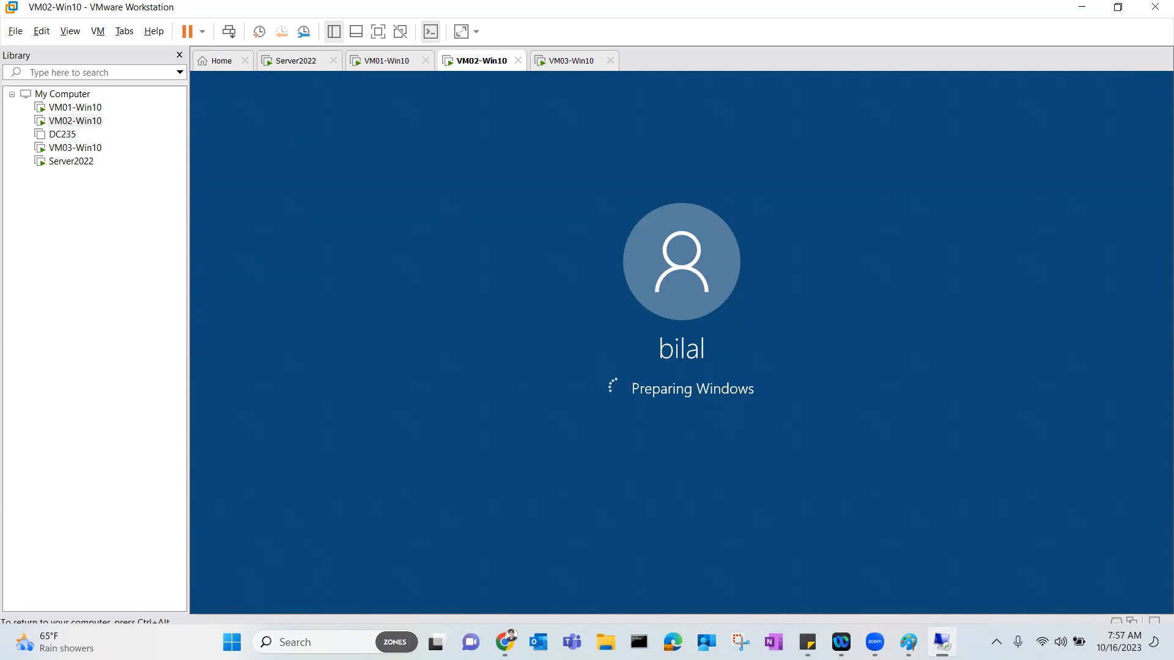
{"action": "left_click", "coordinate": [290, 61]}
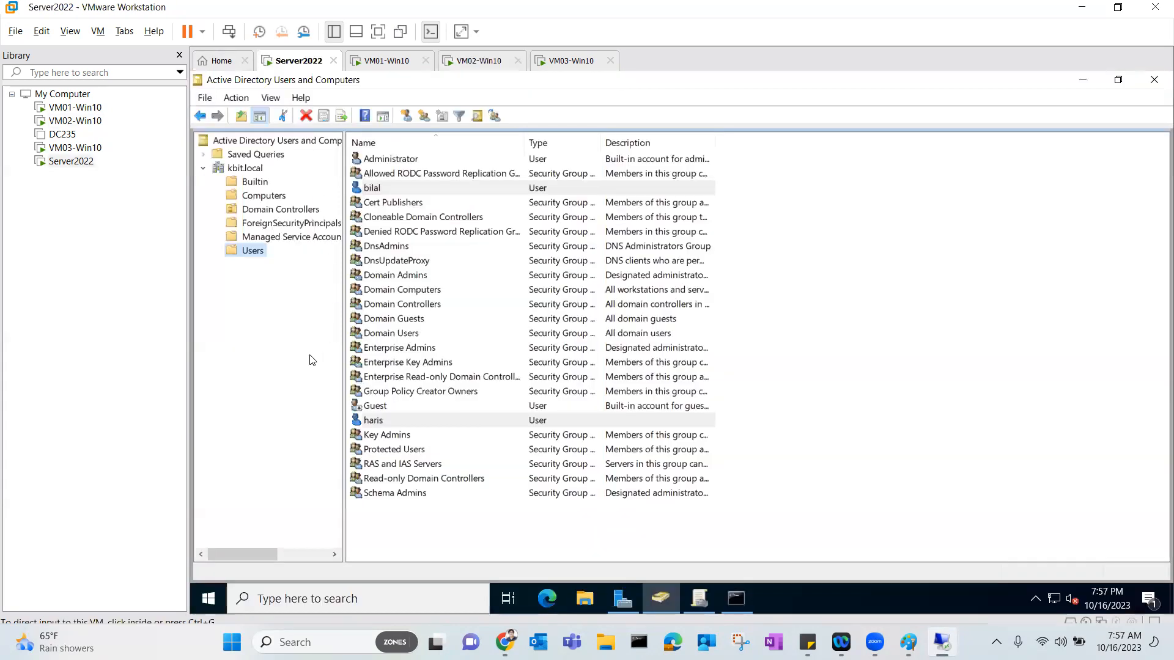
Open the shared Account properties of bilal and haris and enable computer restrictions.
{"action": "right_click", "coordinate": [378, 420]}
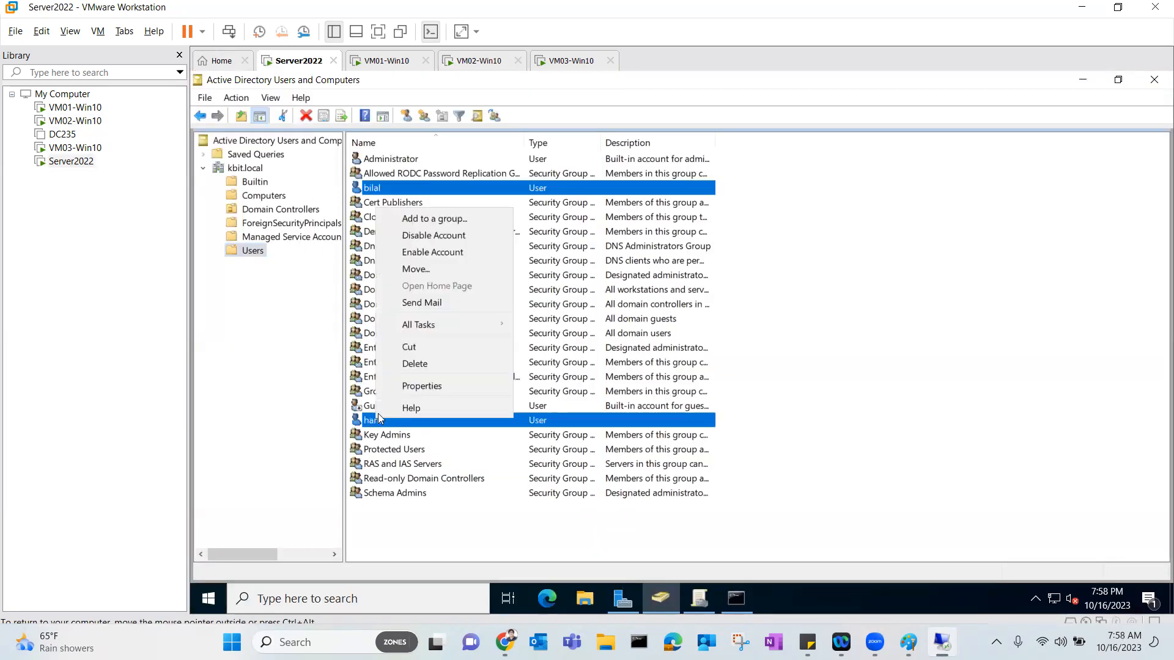
{"action": "left_click", "coordinate": [409, 389]}
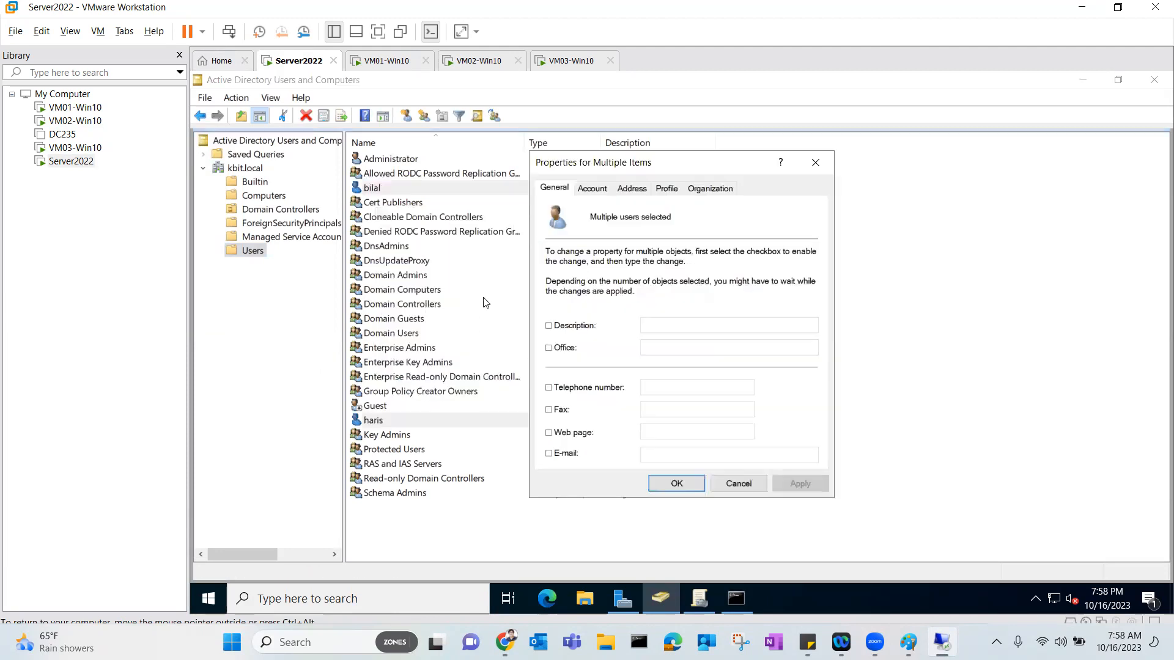
{"action": "left_click", "coordinate": [601, 193]}
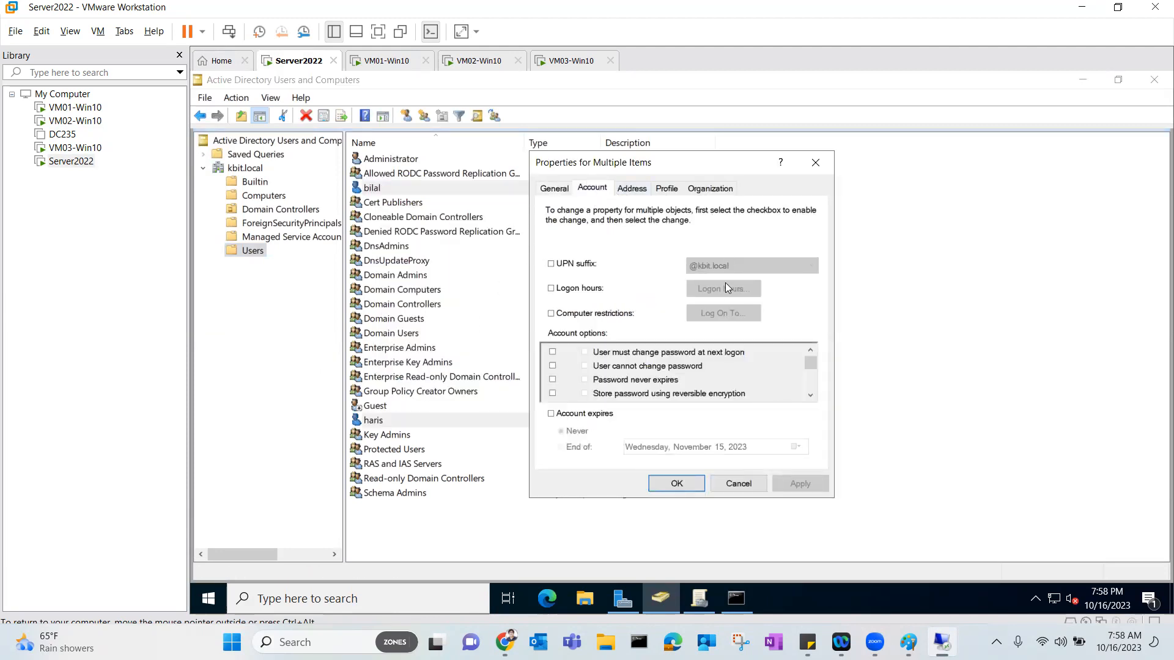
{"action": "left_click", "coordinate": [552, 314]}
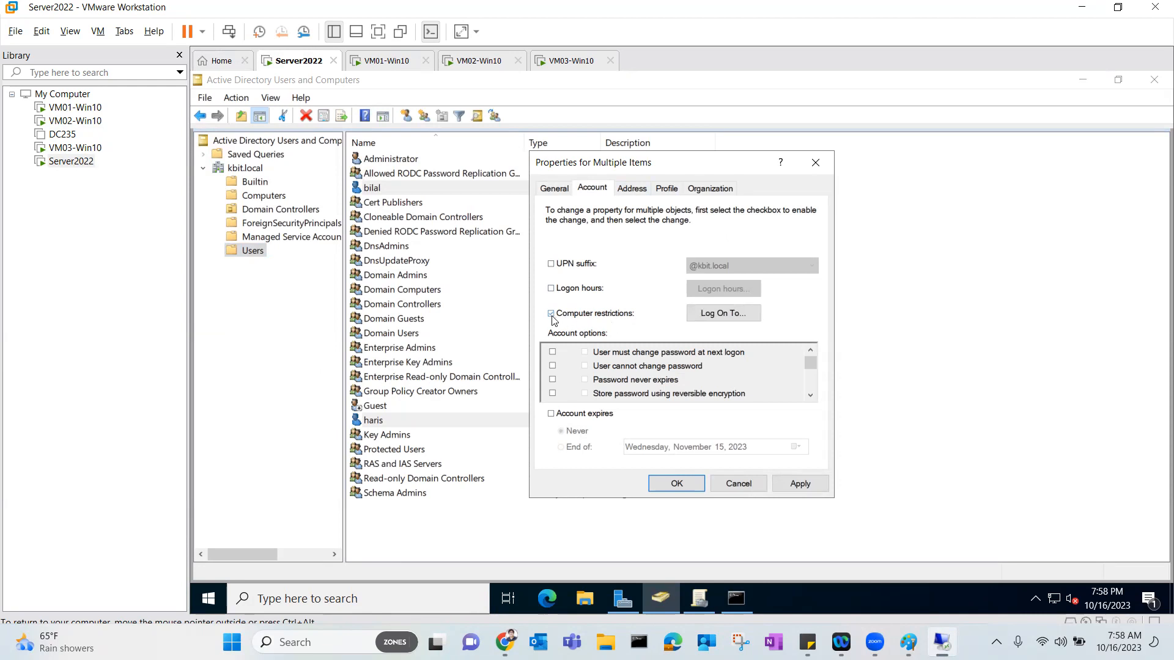
Limit both users' logon to the computer VM01 and apply the change.
{"action": "left_click", "coordinate": [737, 316]}
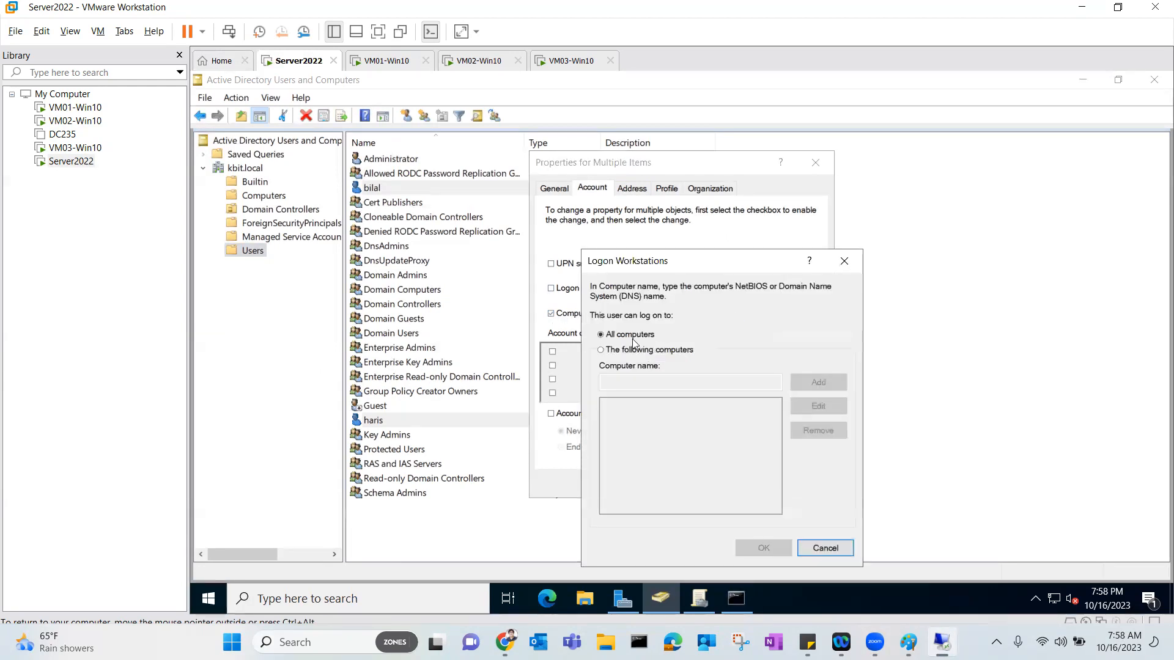
{"action": "left_click", "coordinate": [624, 354]}
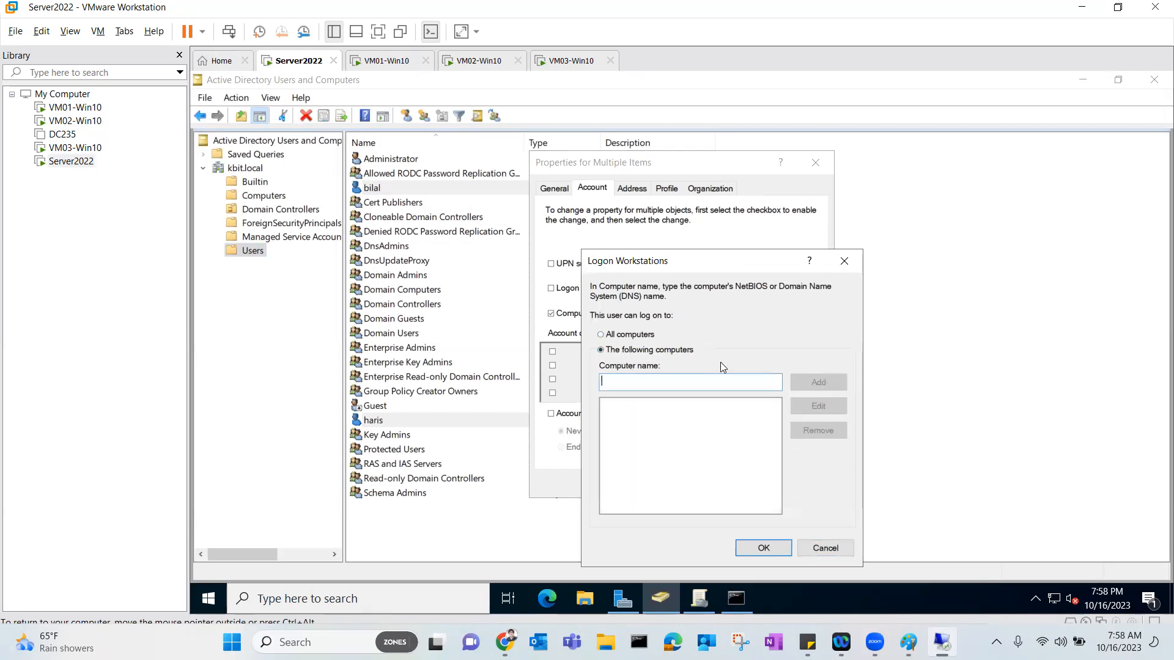
{"action": "type", "text": "VM01"}
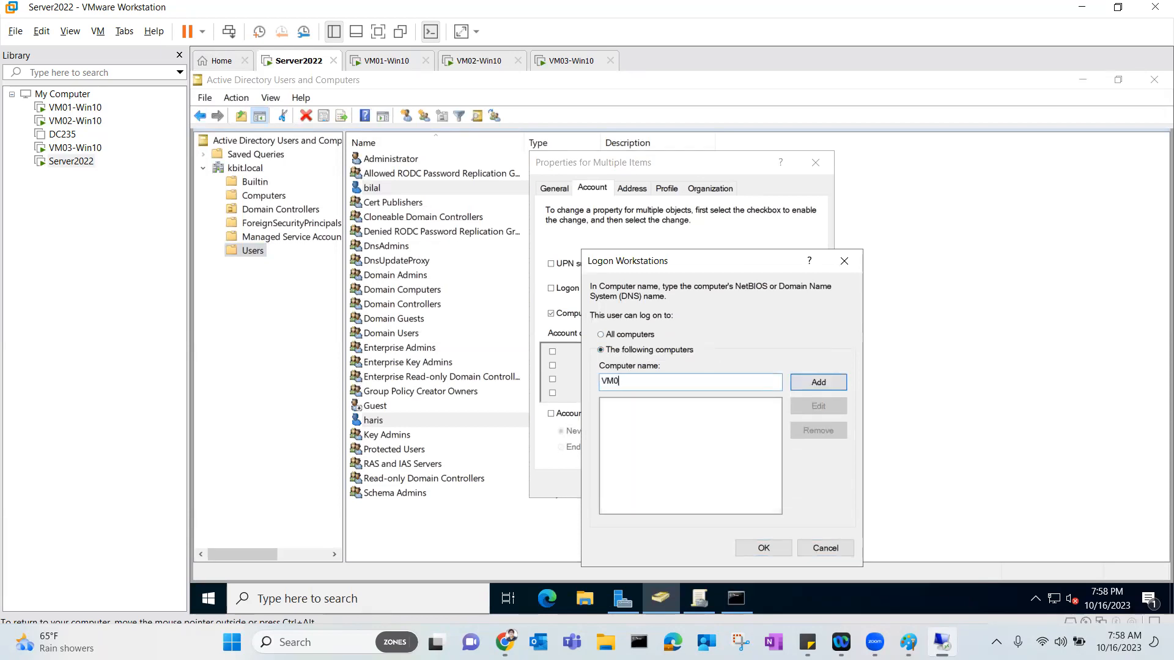
{"action": "left_click", "coordinate": [824, 383]}
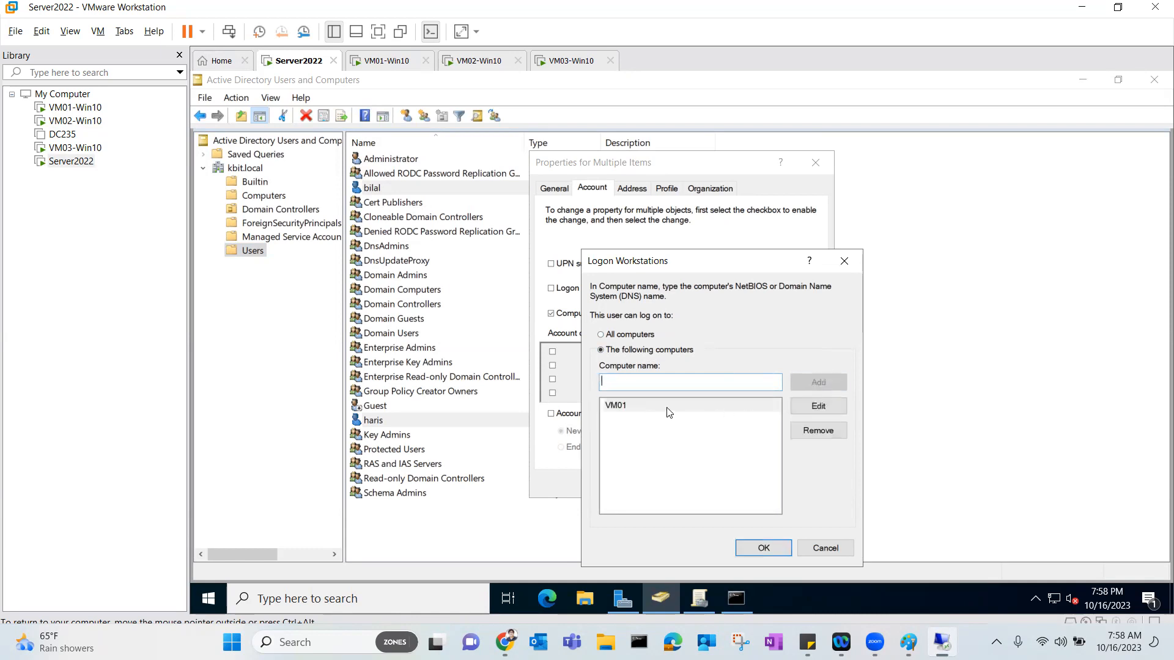
{"action": "left_click", "coordinate": [742, 548]}
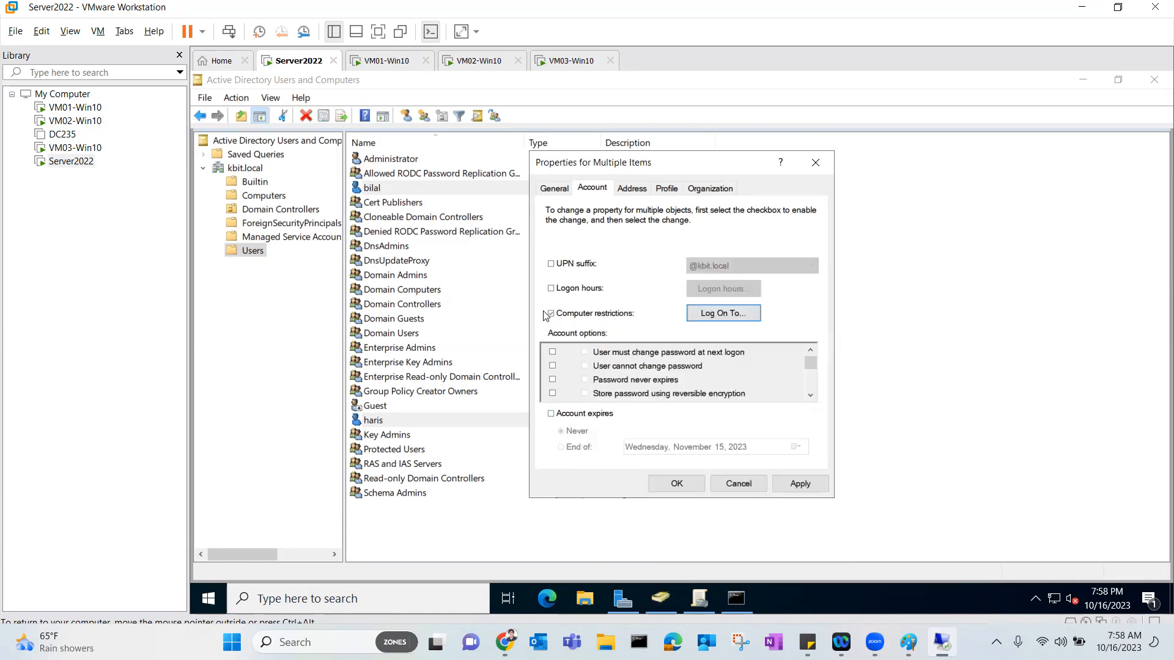
{"action": "left_click", "coordinate": [794, 484]}
{"action": "left_click", "coordinate": [738, 484]}
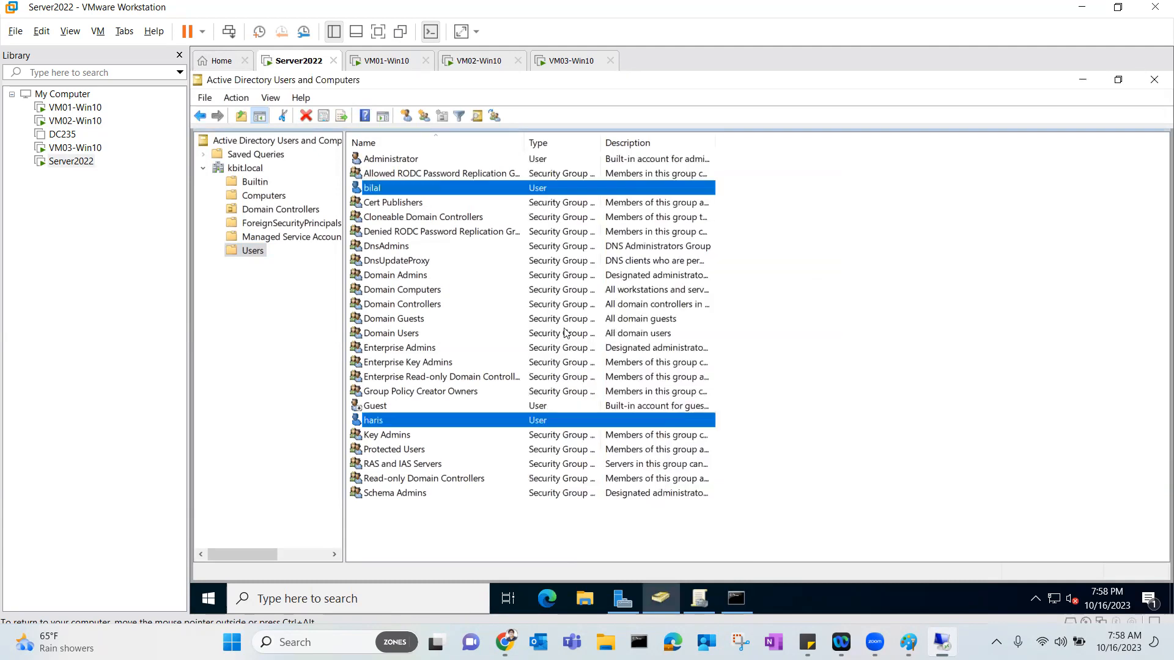
{"action": "left_click", "coordinate": [459, 60]}
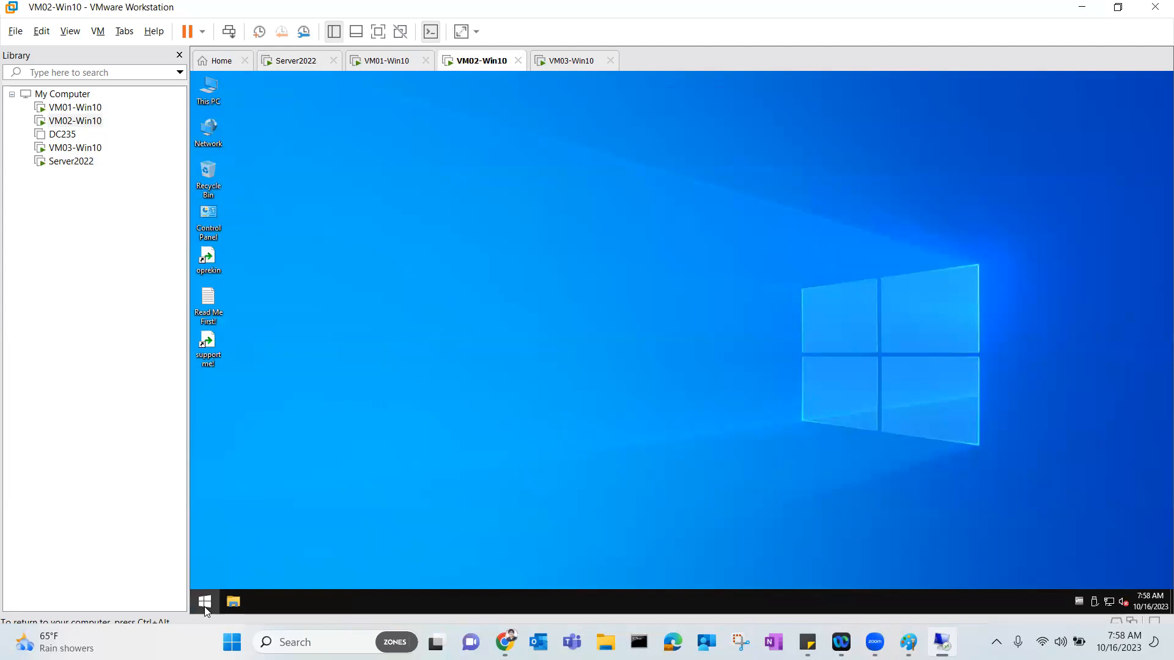
Sign bilal out of the VM02-Win10 guest.
{"action": "left_click", "coordinate": [204, 601]}
{"action": "left_click", "coordinate": [416, 577]}
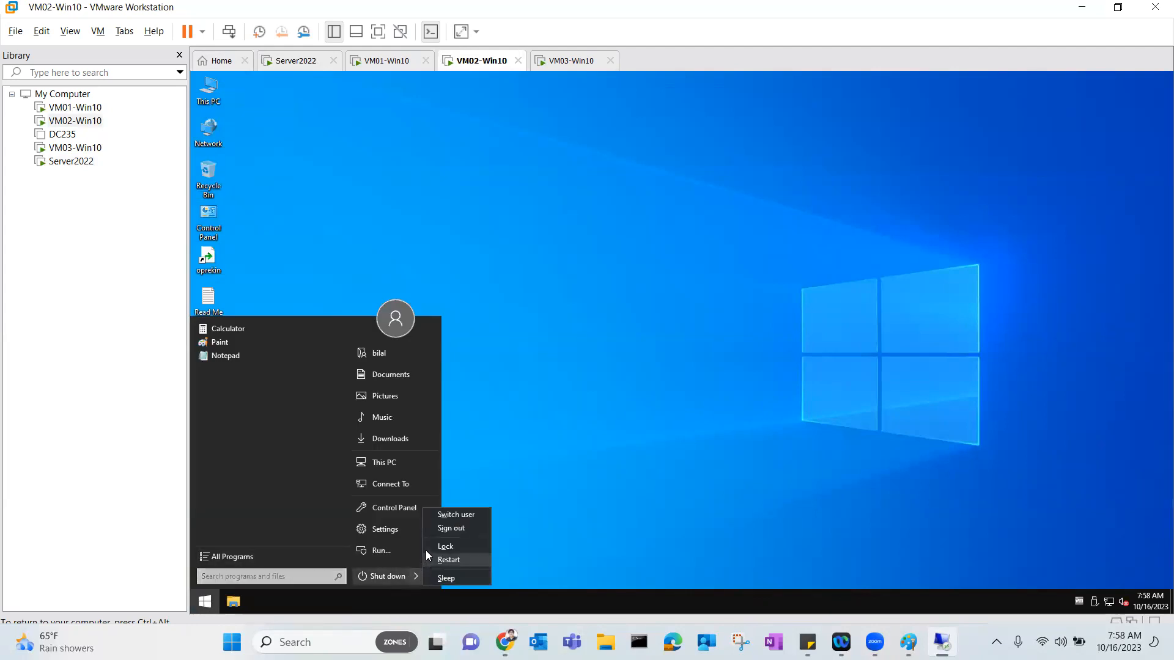
{"action": "left_click", "coordinate": [453, 528]}
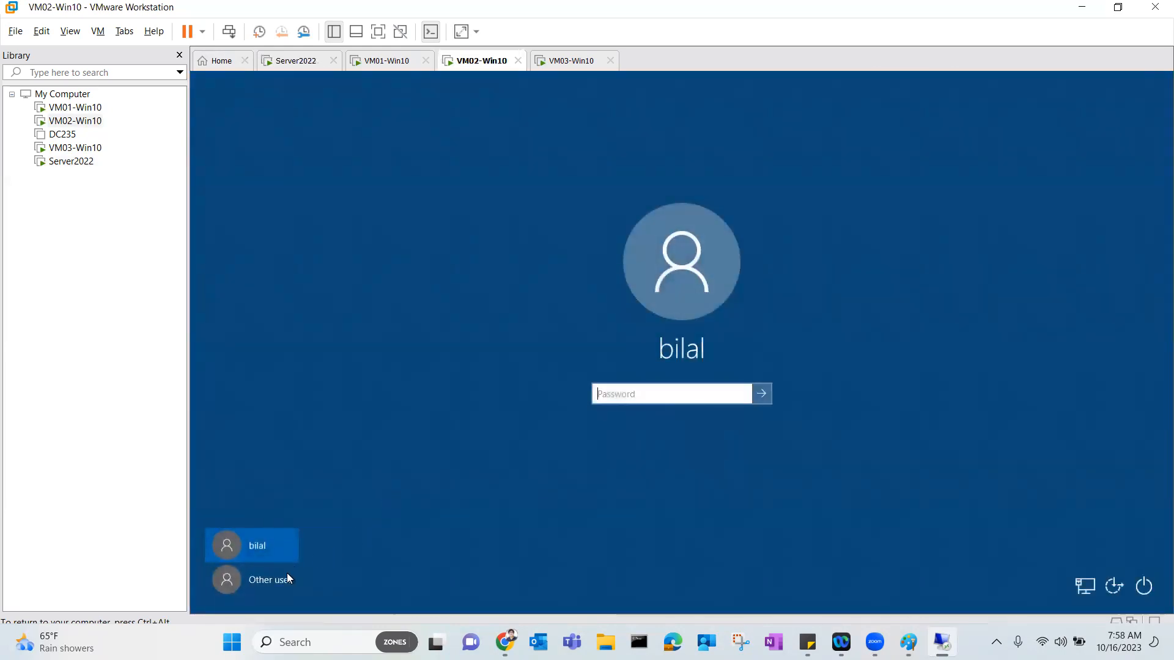
Try signing in as haris with his password and dismiss the logon restriction error.
{"action": "left_click", "coordinate": [286, 576]}
{"action": "type", "text": "haris"}
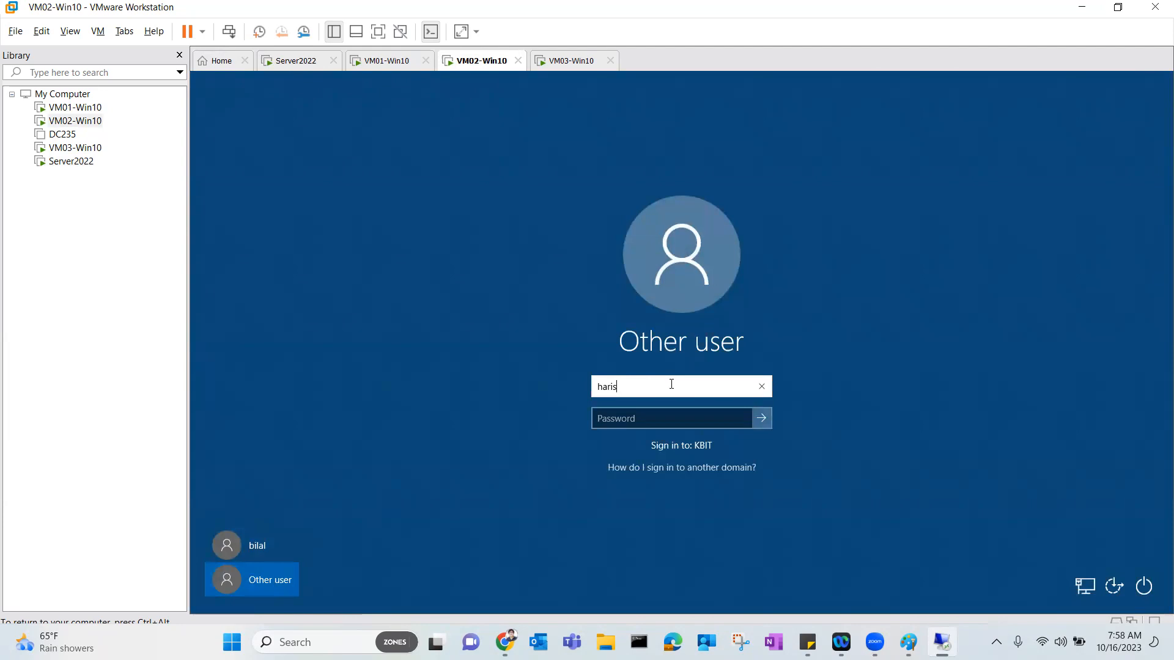
{"action": "key", "text": "Tab"}
{"action": "type", "text": "•••••"}
{"action": "key", "text": "Return"}
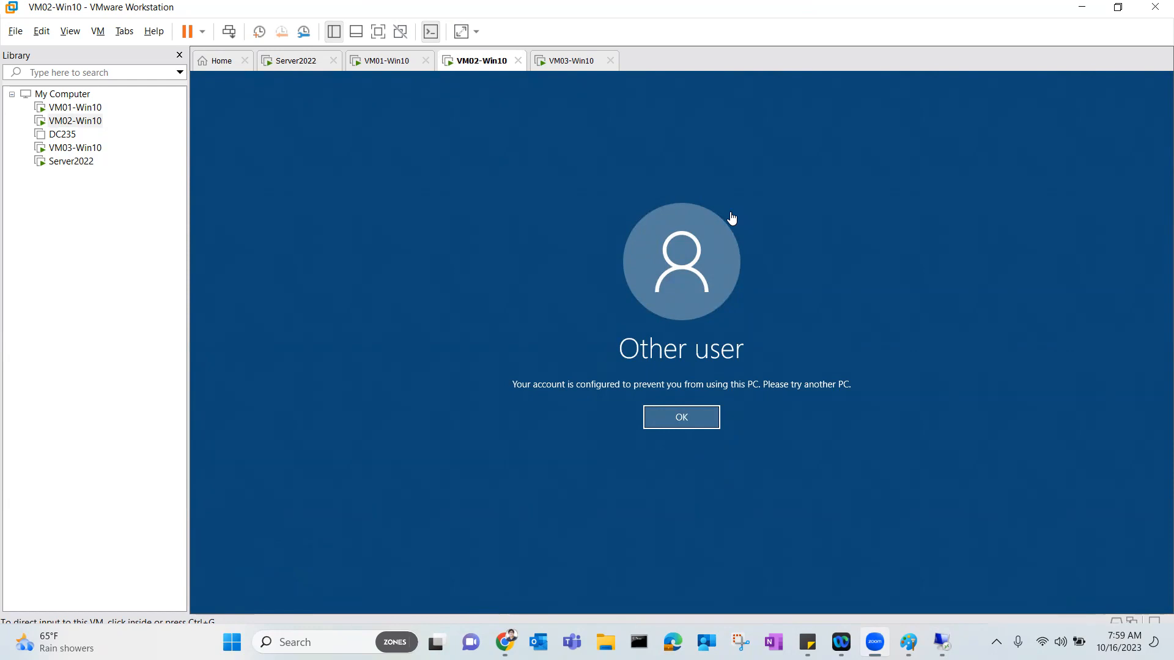
{"action": "left_click", "coordinate": [673, 422]}
{"action": "left_click", "coordinate": [296, 60]}
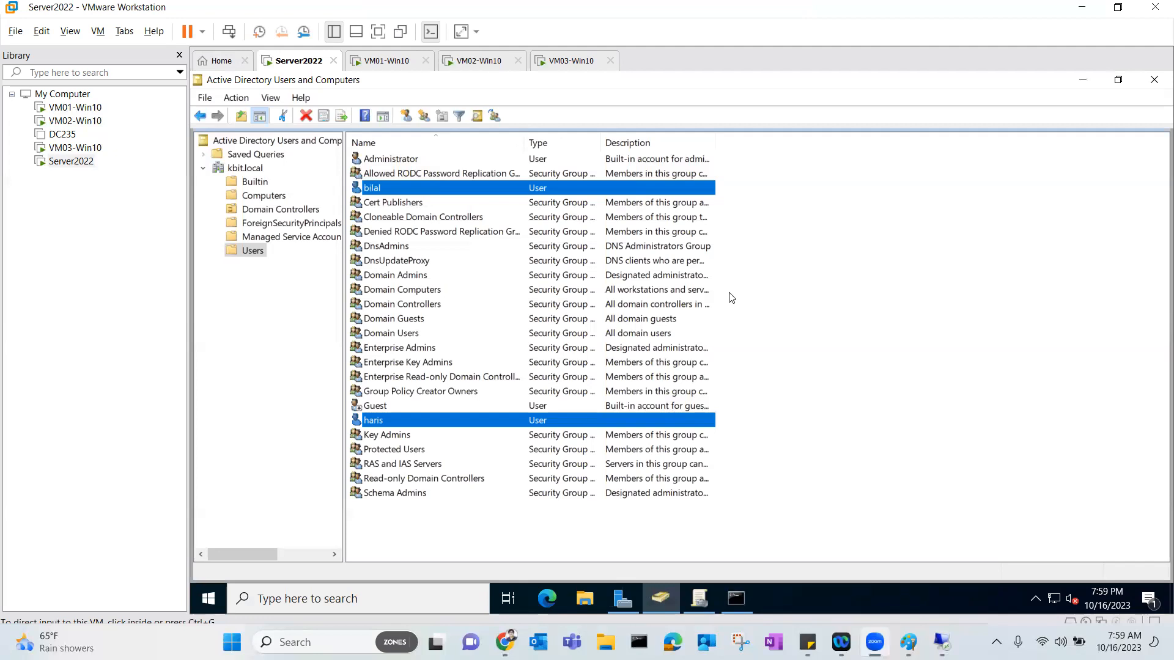
Go back to Server2022 and select the haris account in Active Directory Users and Computers.
{"action": "left_click", "coordinate": [484, 63]}
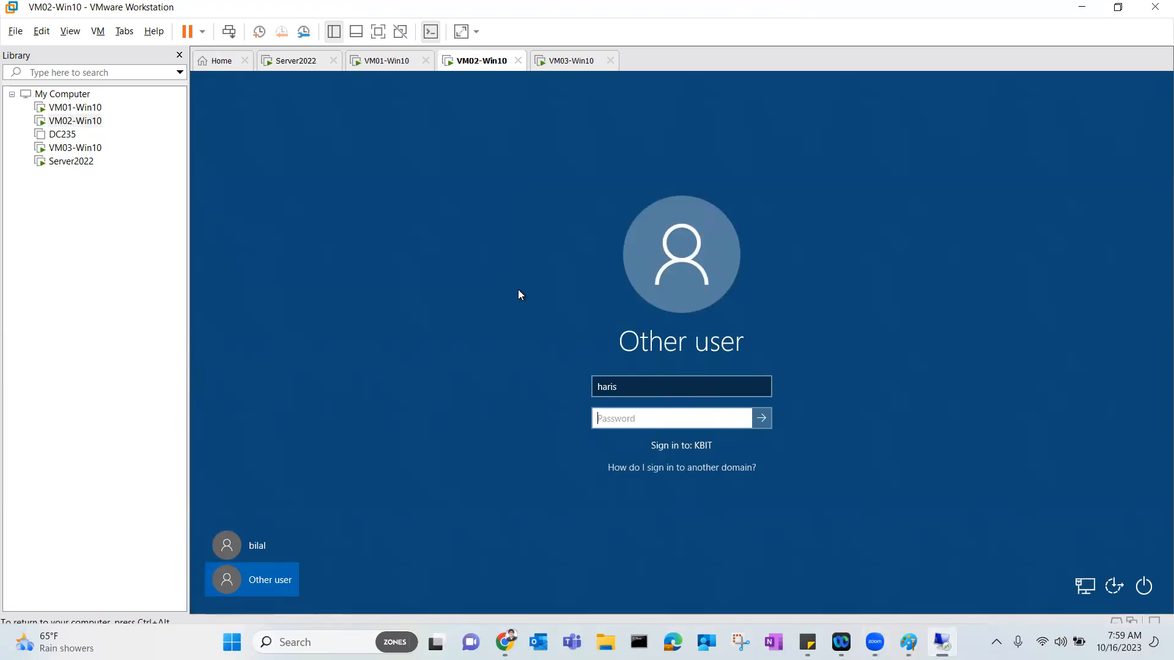
{"action": "left_click", "coordinate": [300, 66]}
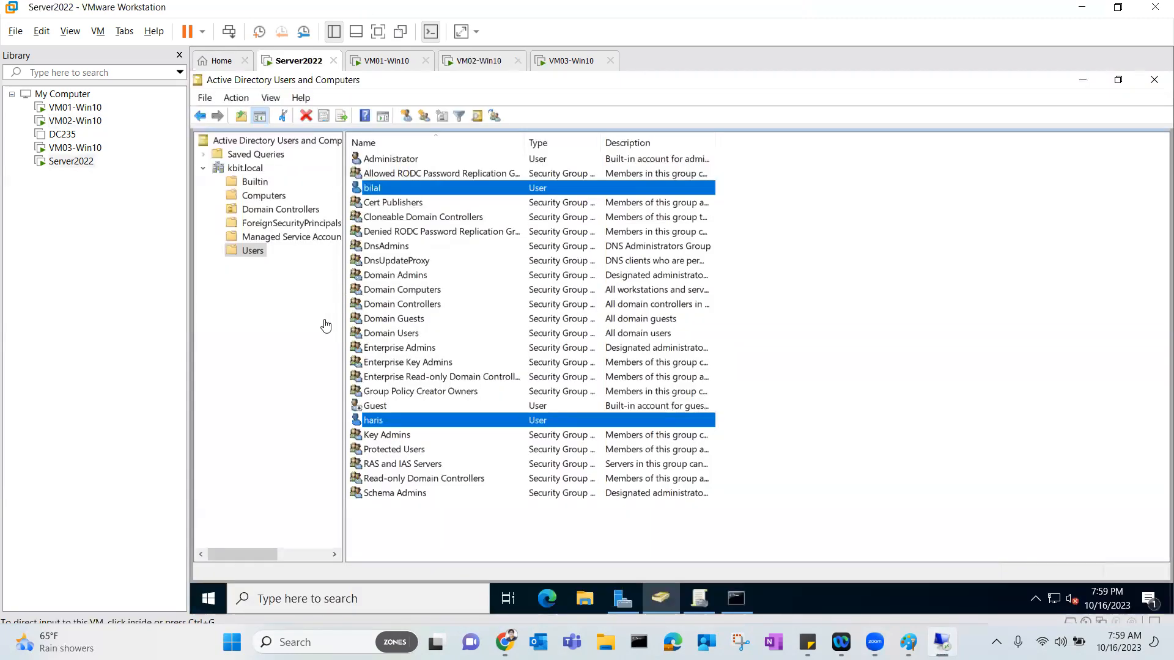
{"action": "left_click", "coordinate": [369, 422]}
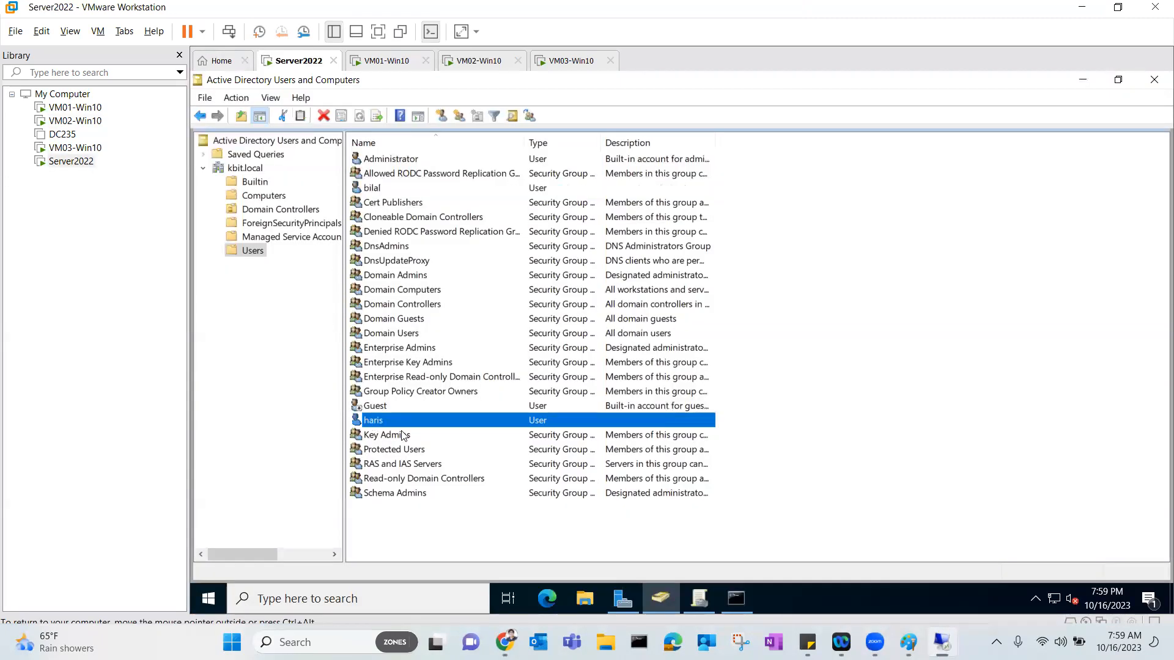
Change haris's Log On To setting from VM01 to All computers, then reopen his properties.
{"action": "right_click", "coordinate": [372, 420]}
{"action": "left_click", "coordinate": [431, 390]}
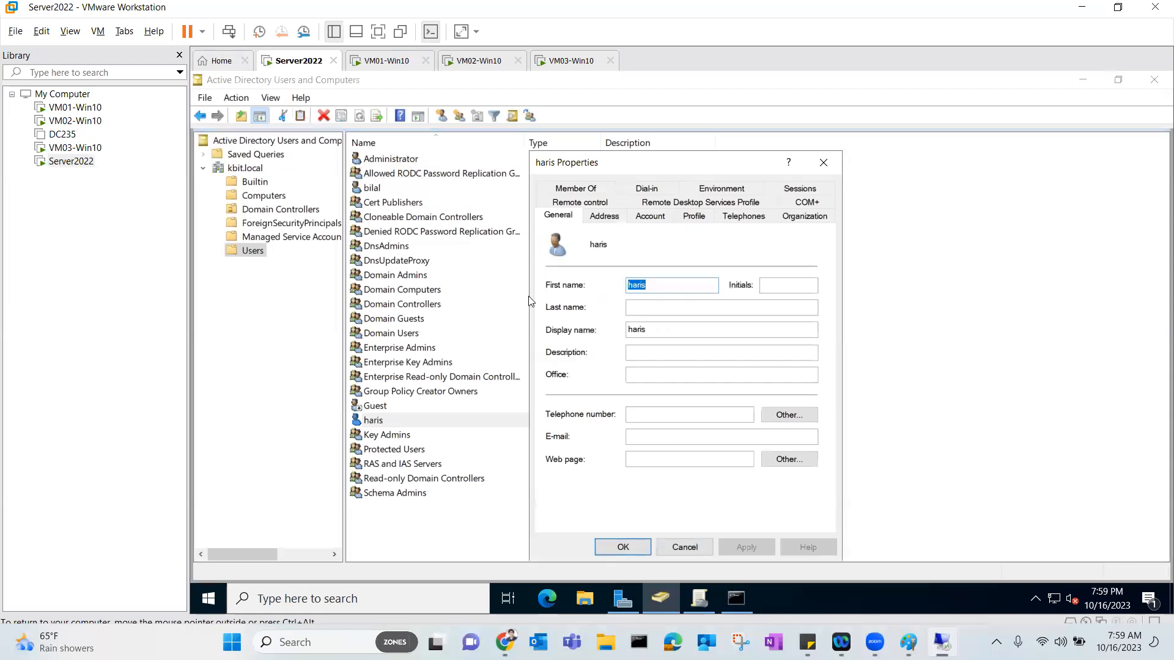
{"action": "left_click", "coordinate": [665, 223]}
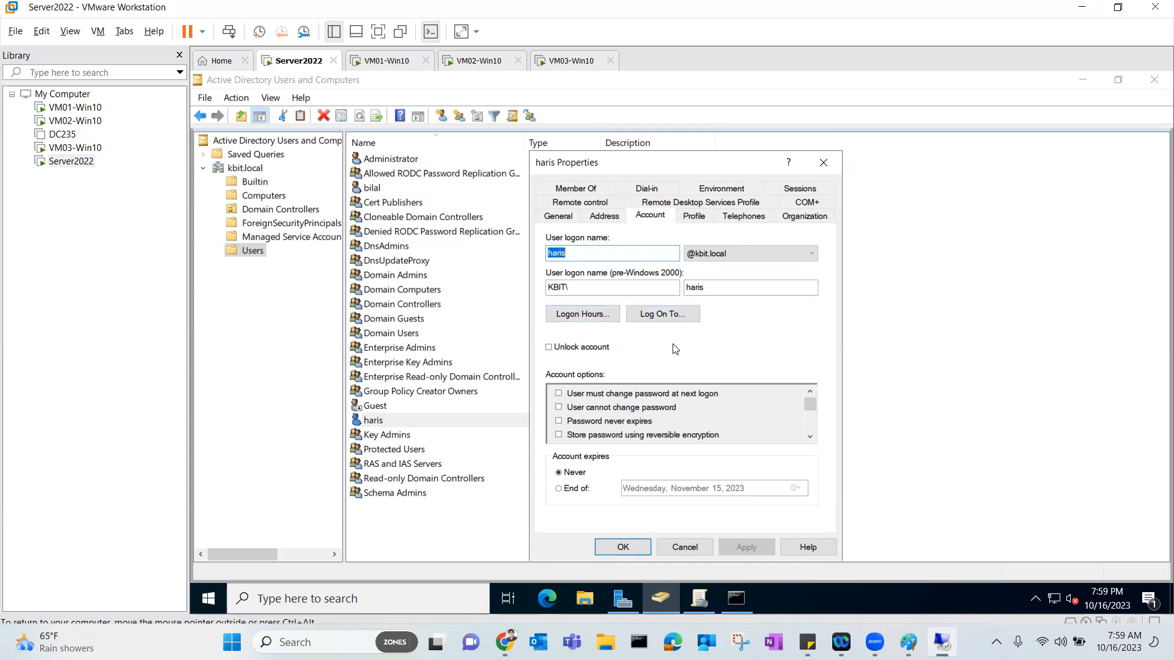
{"action": "left_click", "coordinate": [677, 322]}
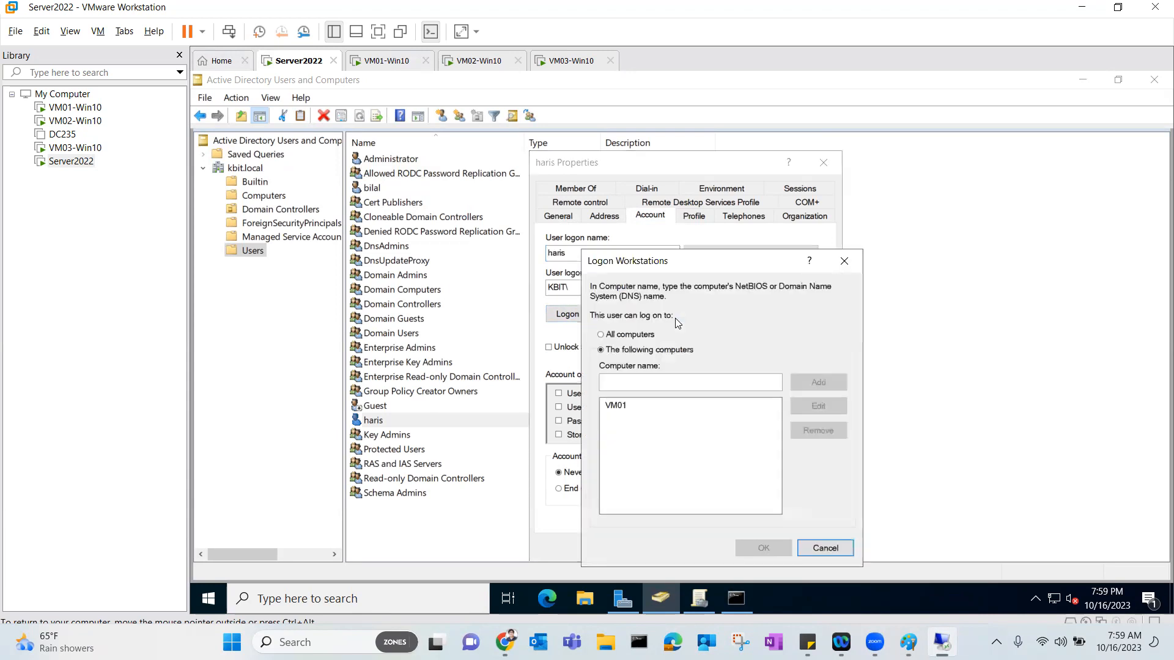
{"action": "left_click", "coordinate": [613, 408]}
{"action": "left_click", "coordinate": [614, 409]}
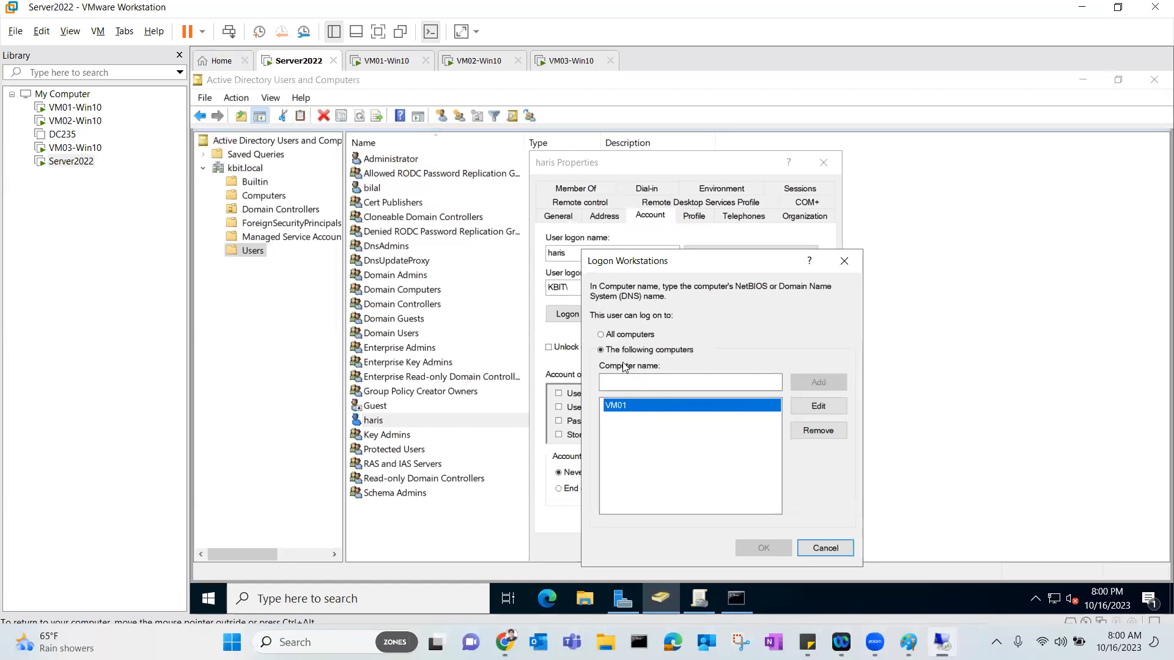
{"action": "left_click", "coordinate": [629, 335]}
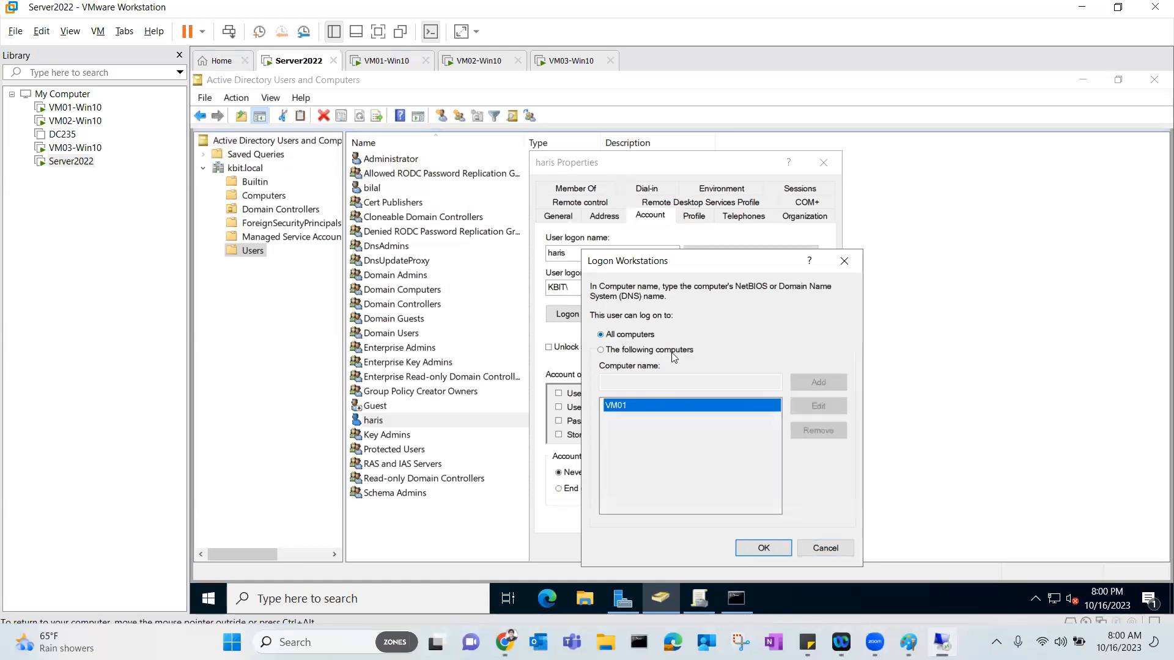
{"action": "left_click", "coordinate": [763, 548]}
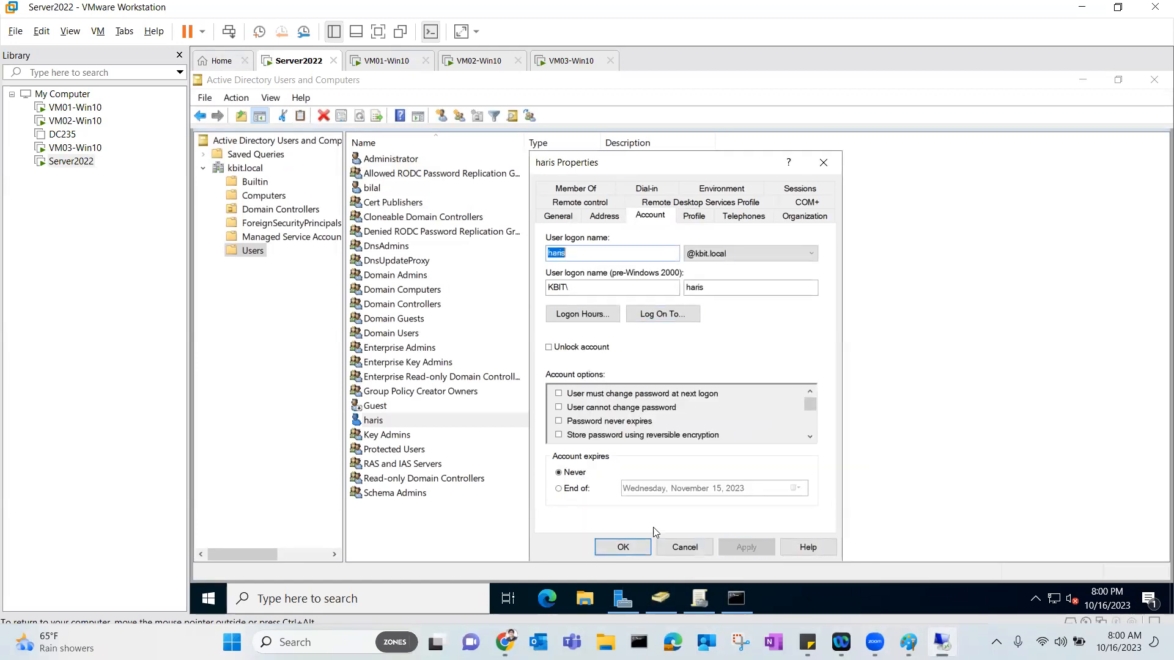
{"action": "left_click", "coordinate": [613, 547]}
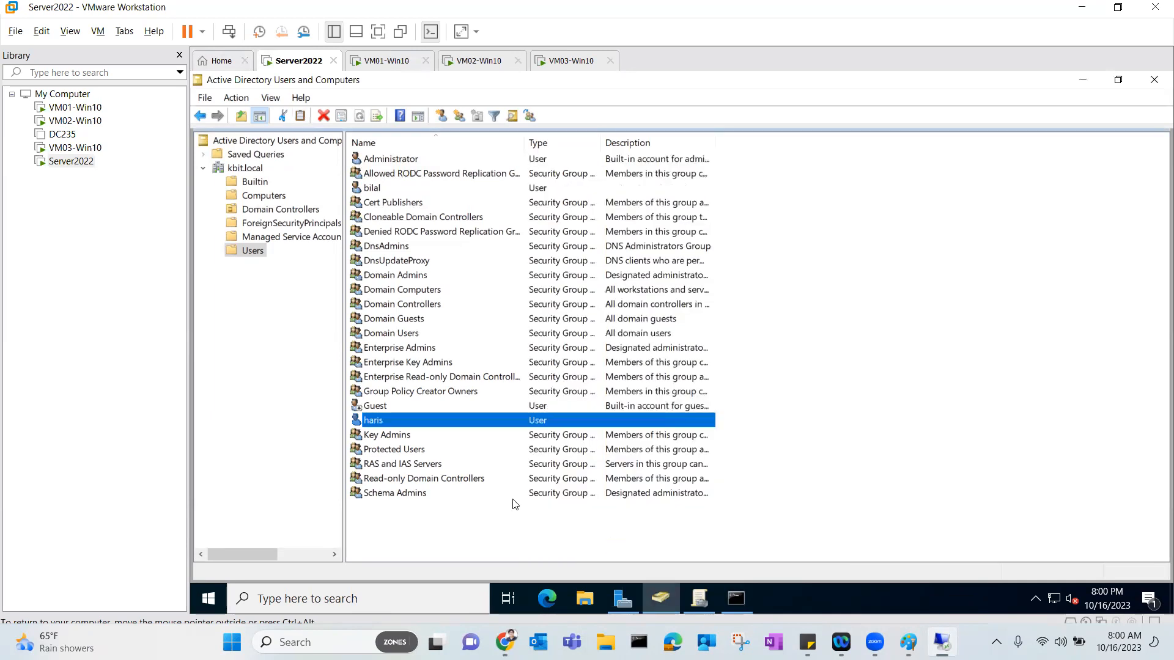
{"action": "right_click", "coordinate": [389, 421]}
{"action": "left_click", "coordinate": [431, 385]}
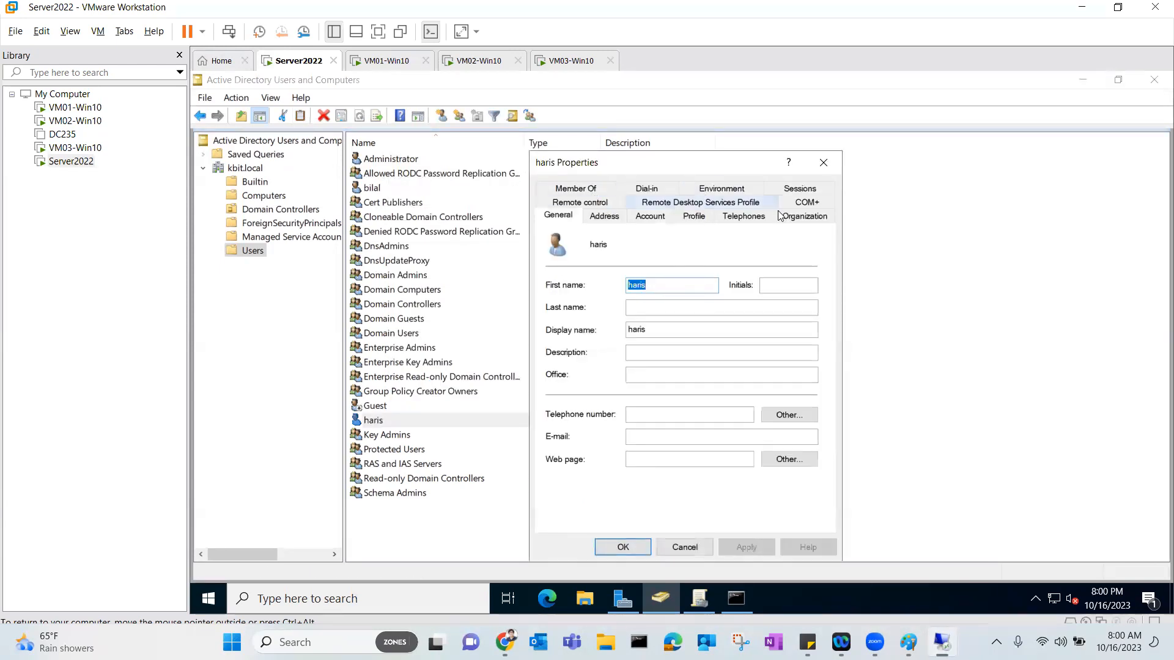
{"action": "left_click_drag", "start_coordinate": [602, 163], "coordinate": [579, 157]}
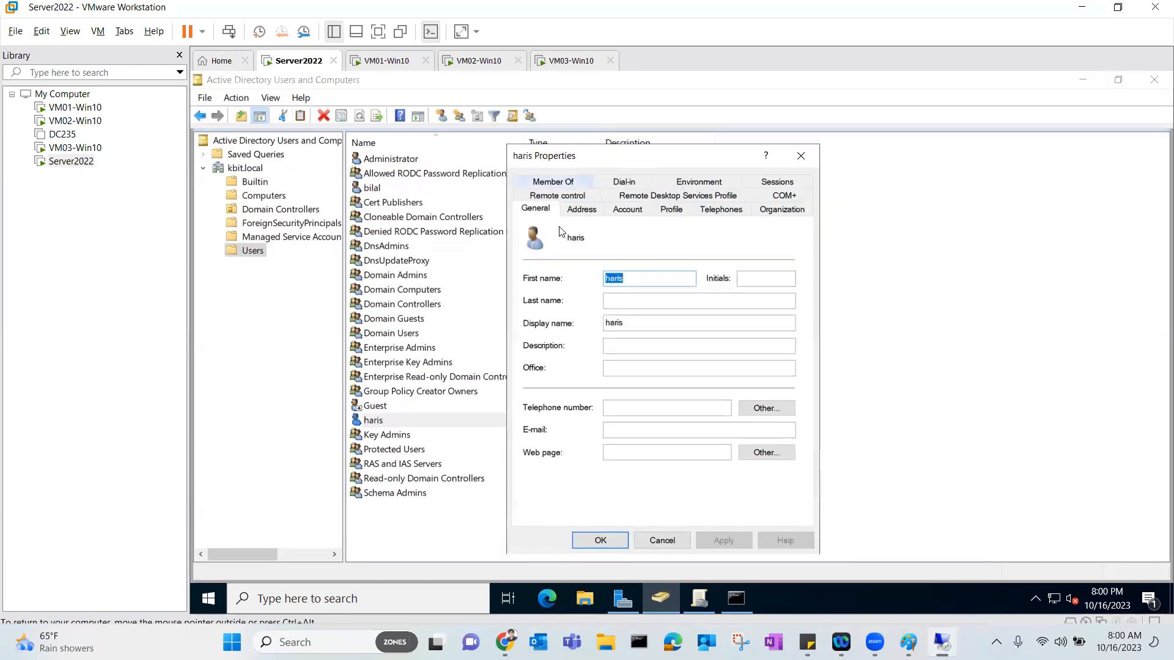
{"action": "left_click", "coordinate": [630, 211]}
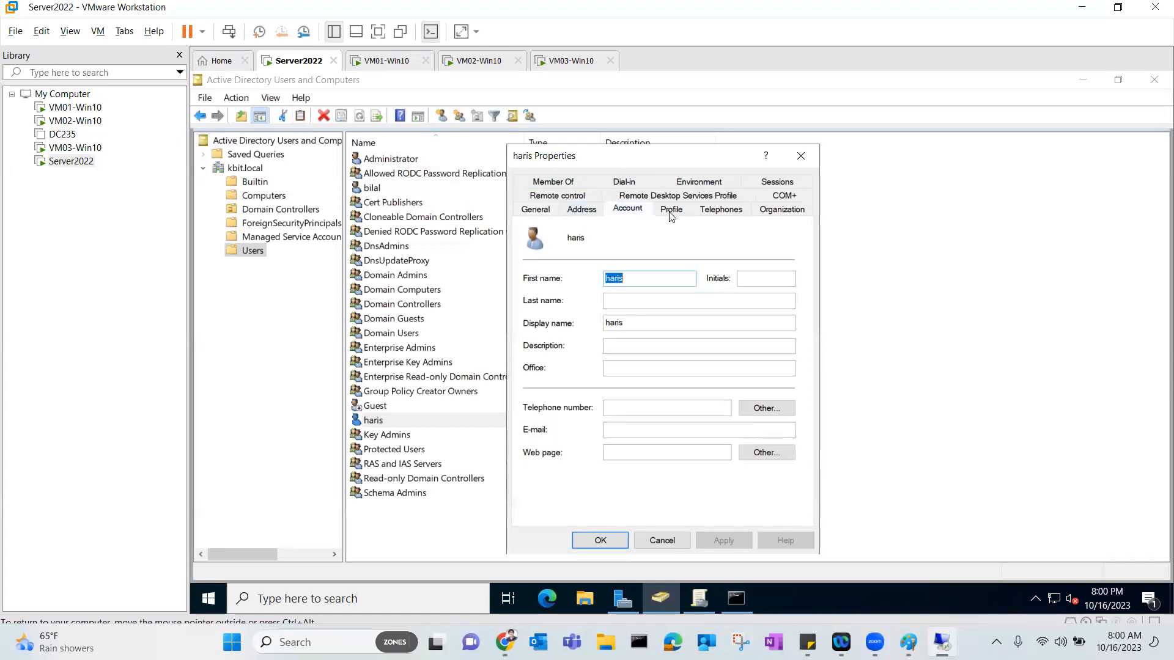
{"action": "left_click", "coordinate": [671, 213]}
{"action": "left_click", "coordinate": [727, 213]}
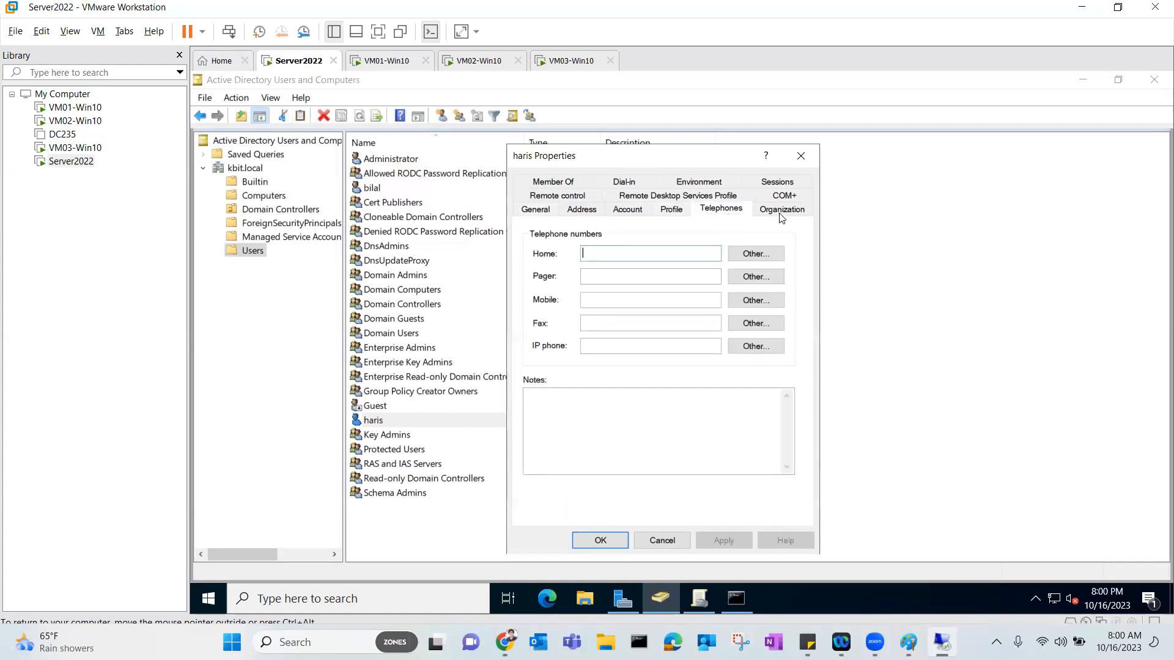
{"action": "left_click", "coordinate": [781, 211]}
{"action": "left_click", "coordinate": [624, 210]}
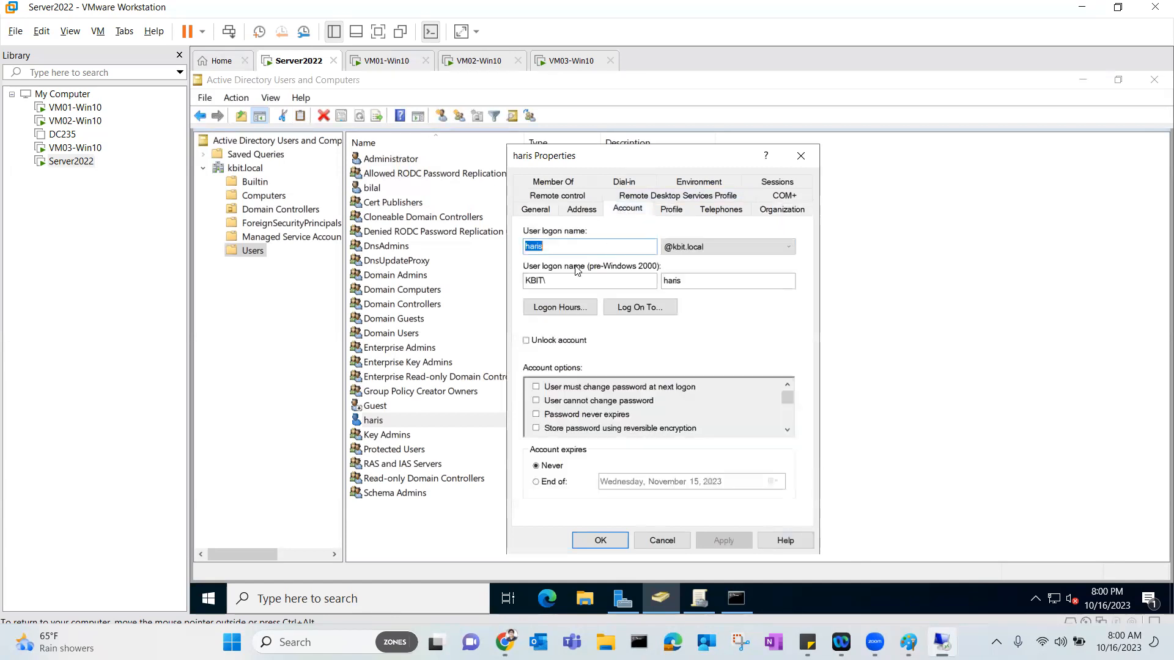
{"action": "left_click", "coordinate": [562, 308]}
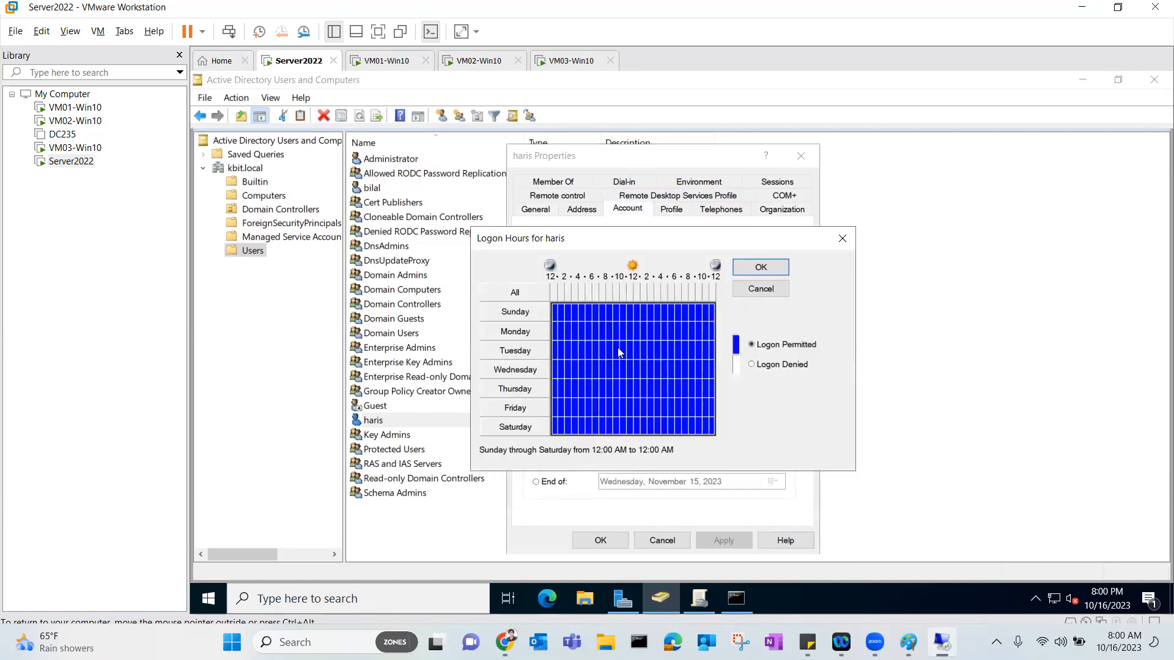
{"action": "left_click", "coordinate": [759, 293]}
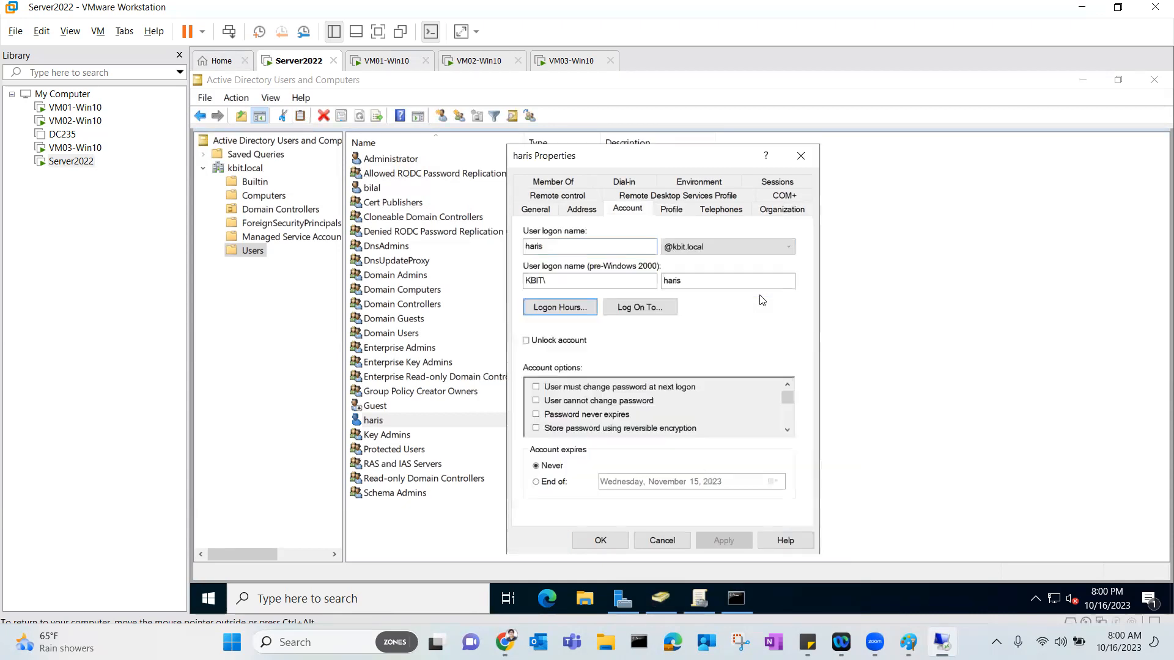
{"action": "left_click", "coordinate": [566, 182]}
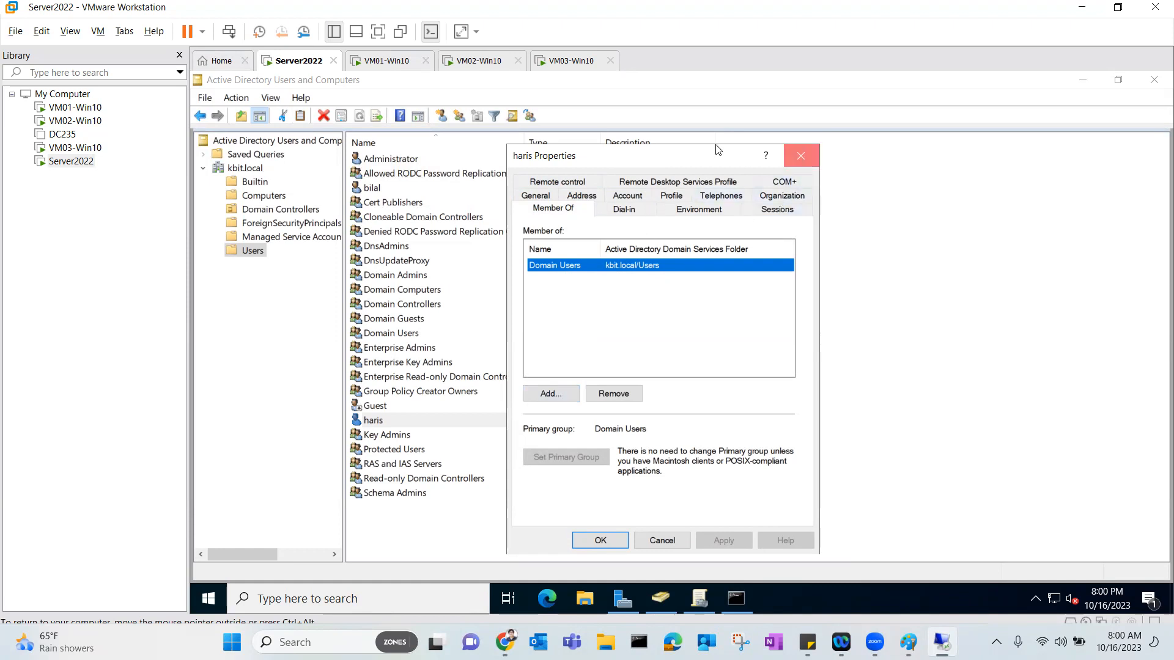
{"action": "left_click", "coordinate": [801, 155]}
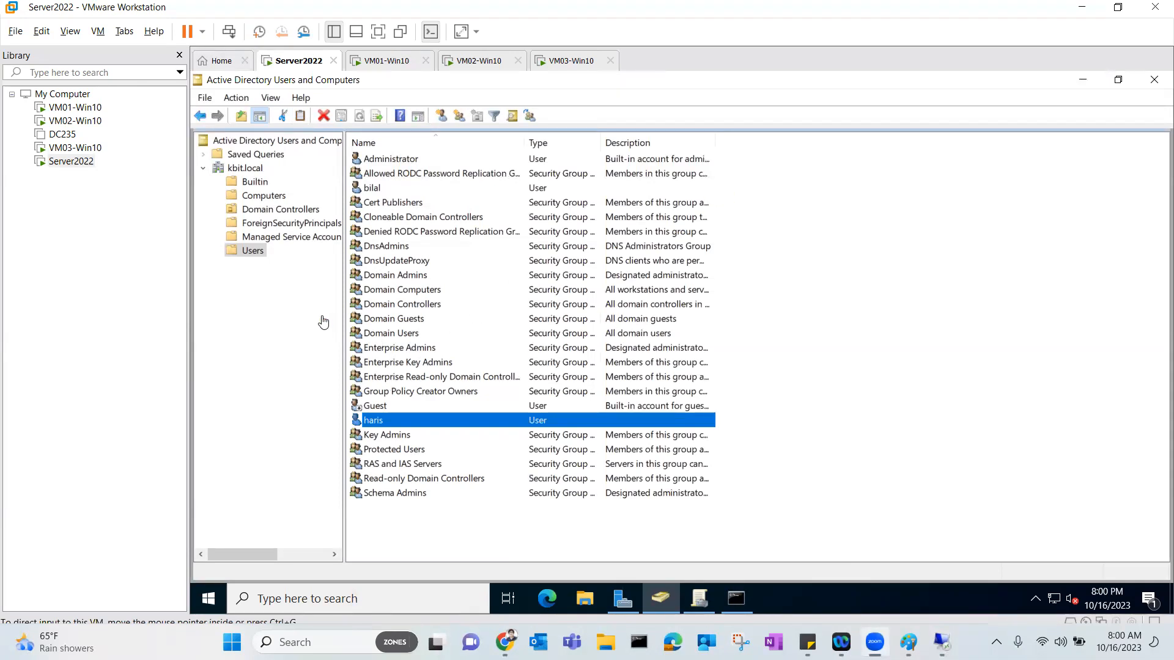
{"action": "left_click", "coordinate": [313, 340]}
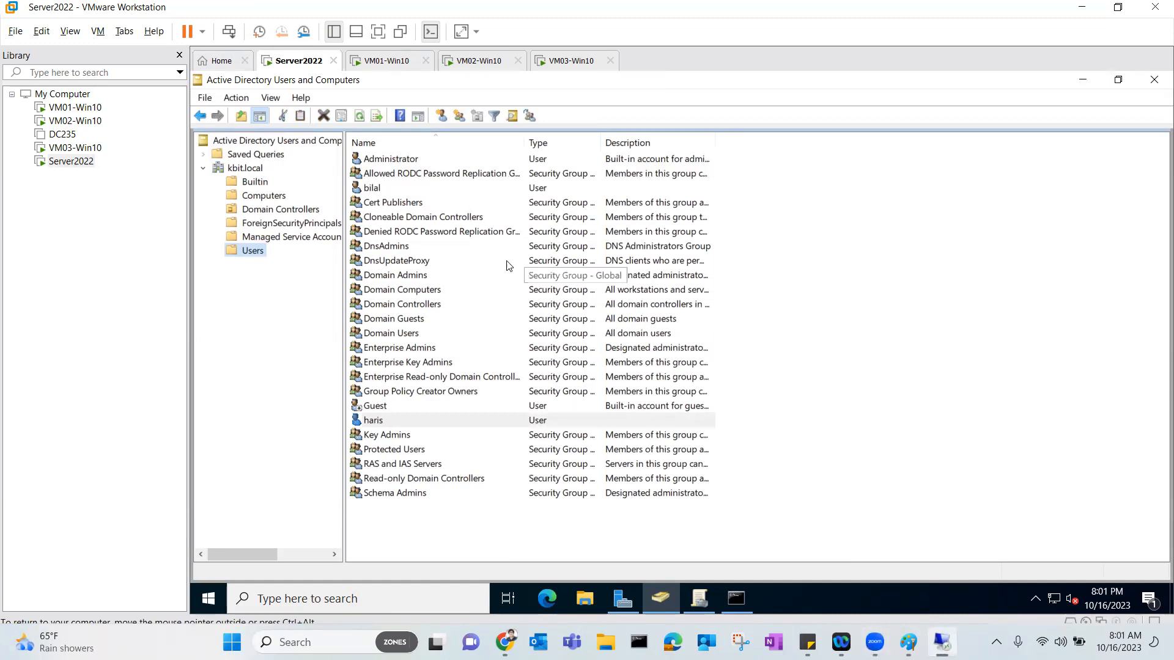
{"action": "left_click", "coordinate": [481, 63]}
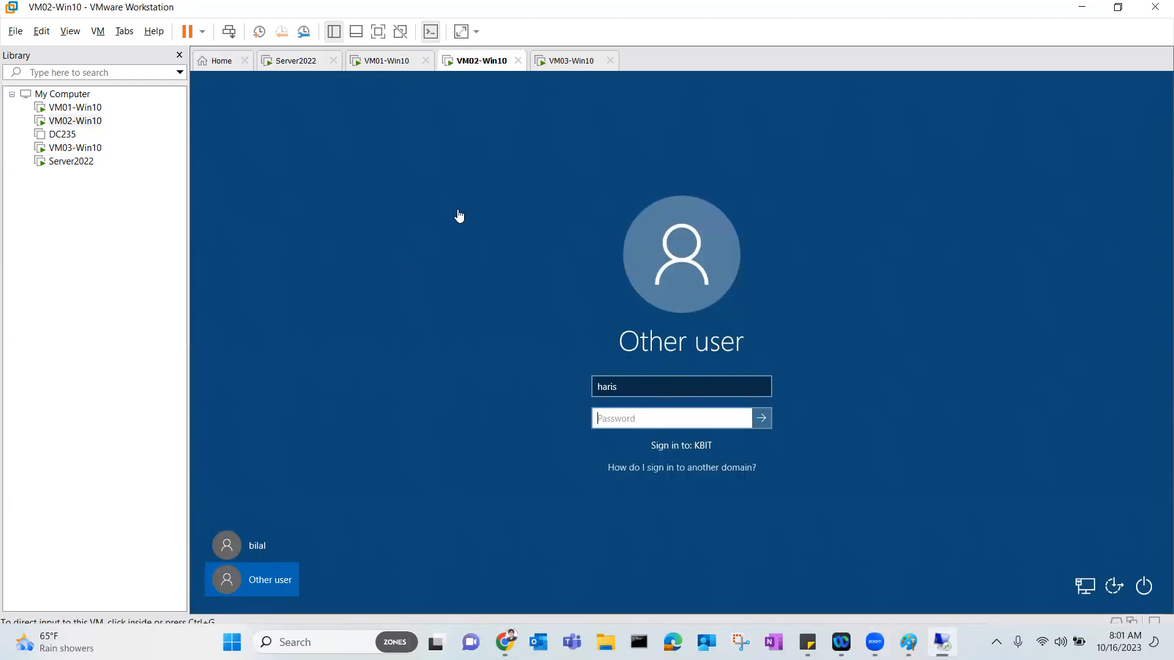
{"action": "left_click", "coordinate": [401, 68]}
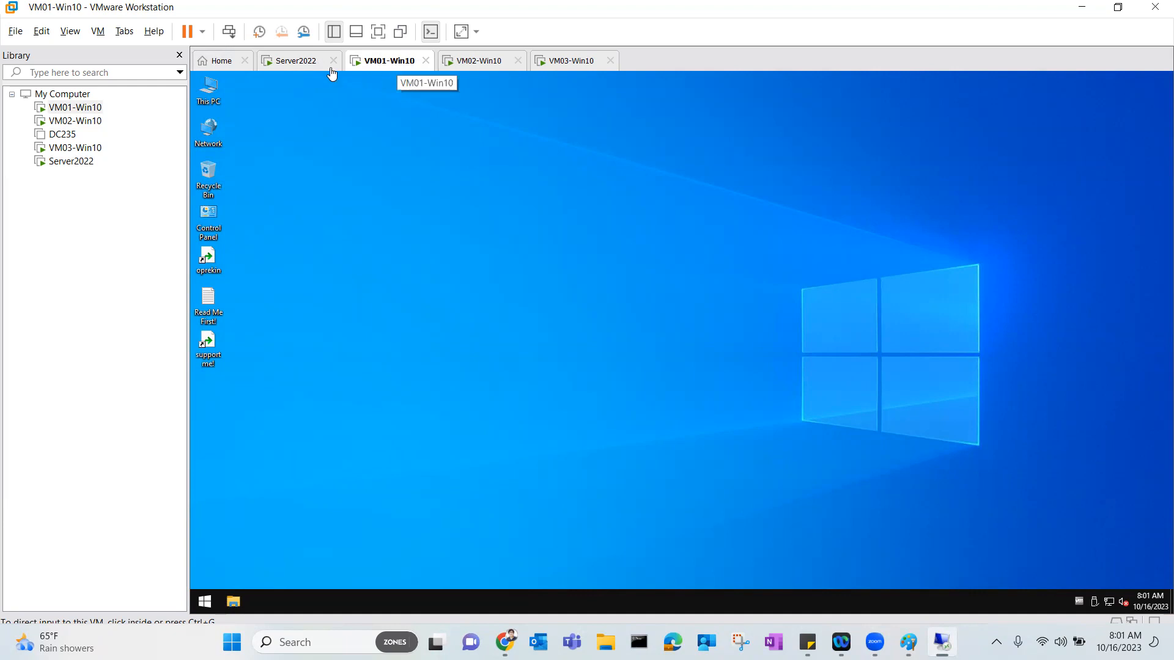
{"action": "left_click", "coordinate": [299, 65]}
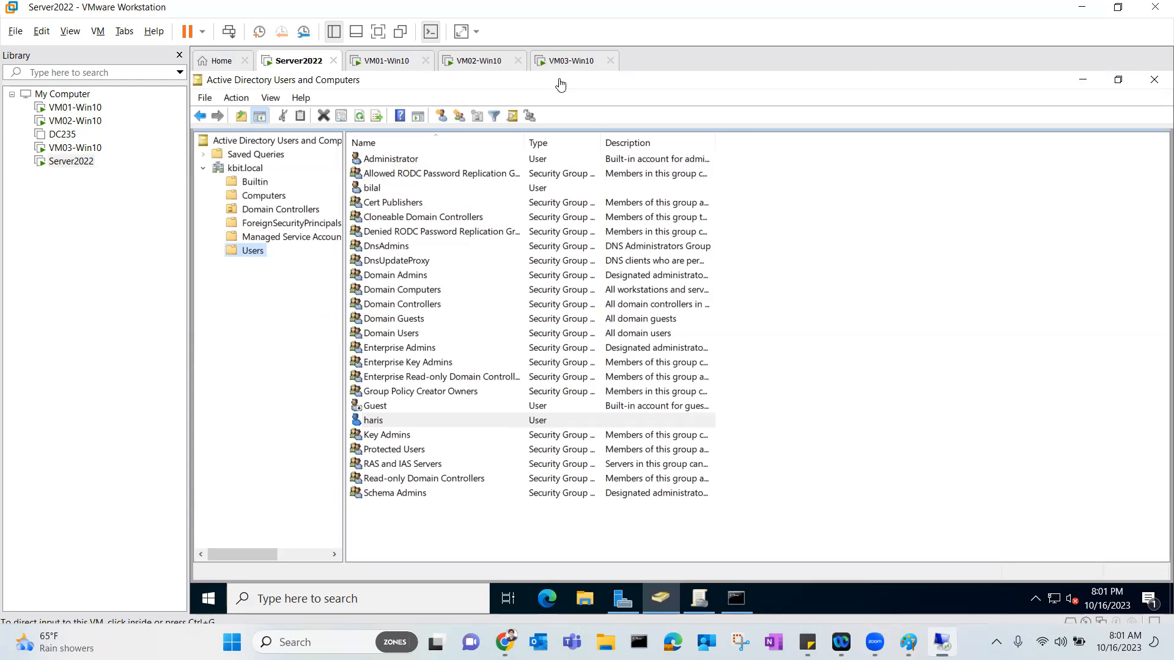
{"action": "left_click", "coordinate": [498, 66]}
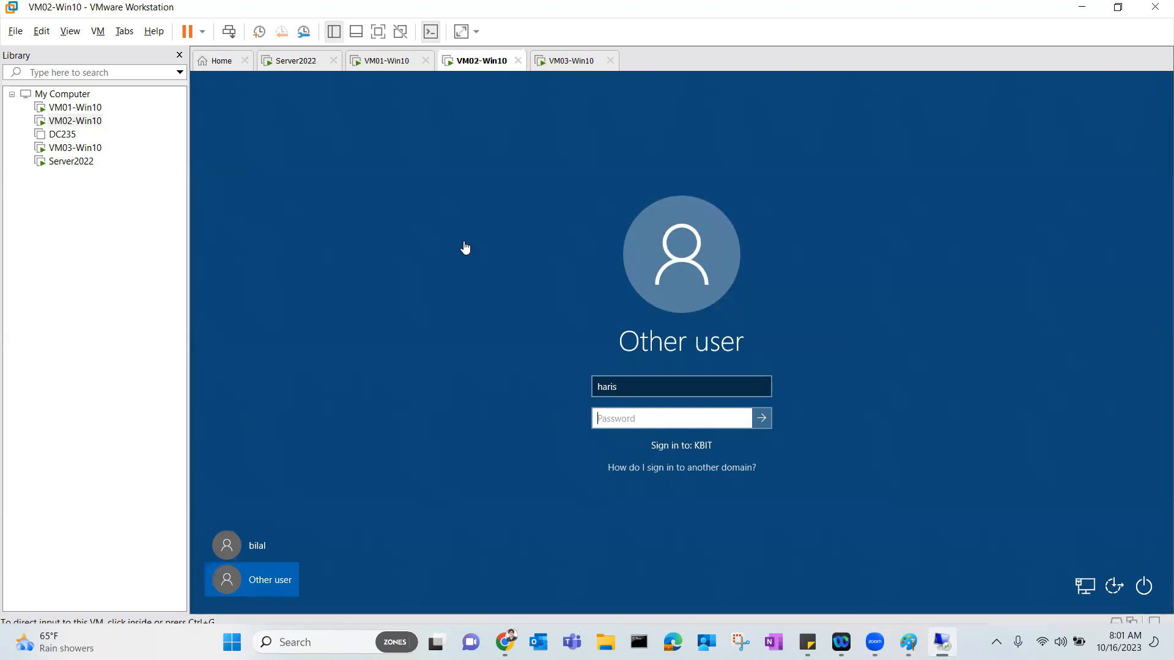
{"action": "left_click", "coordinate": [382, 66]}
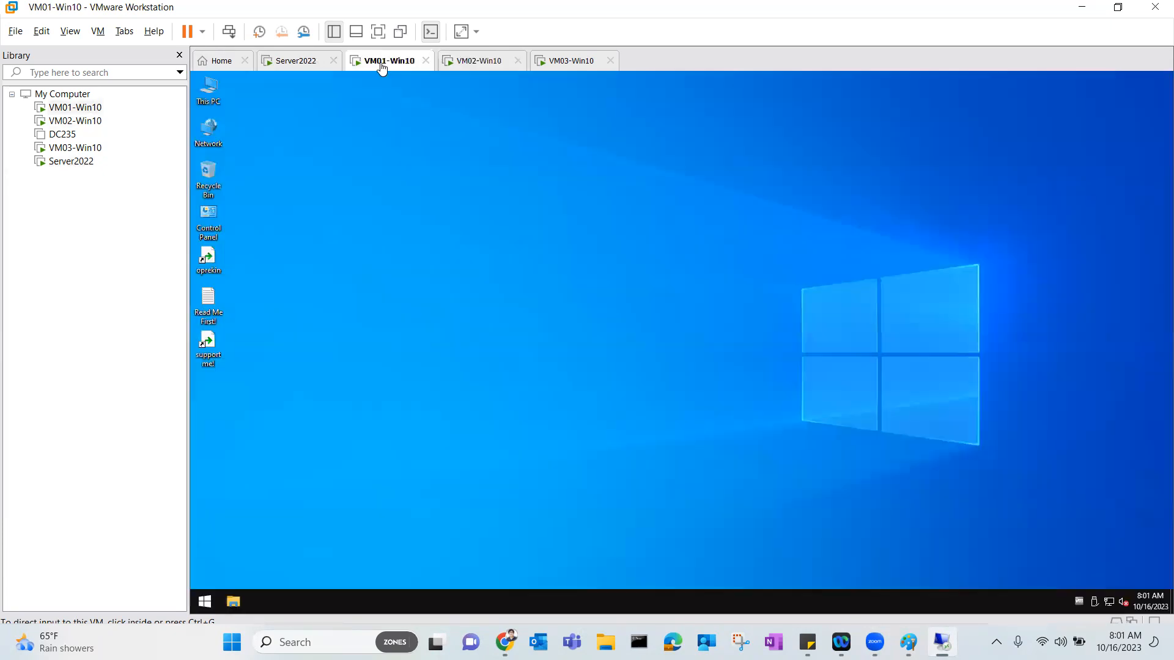
{"action": "left_click", "coordinate": [311, 63]}
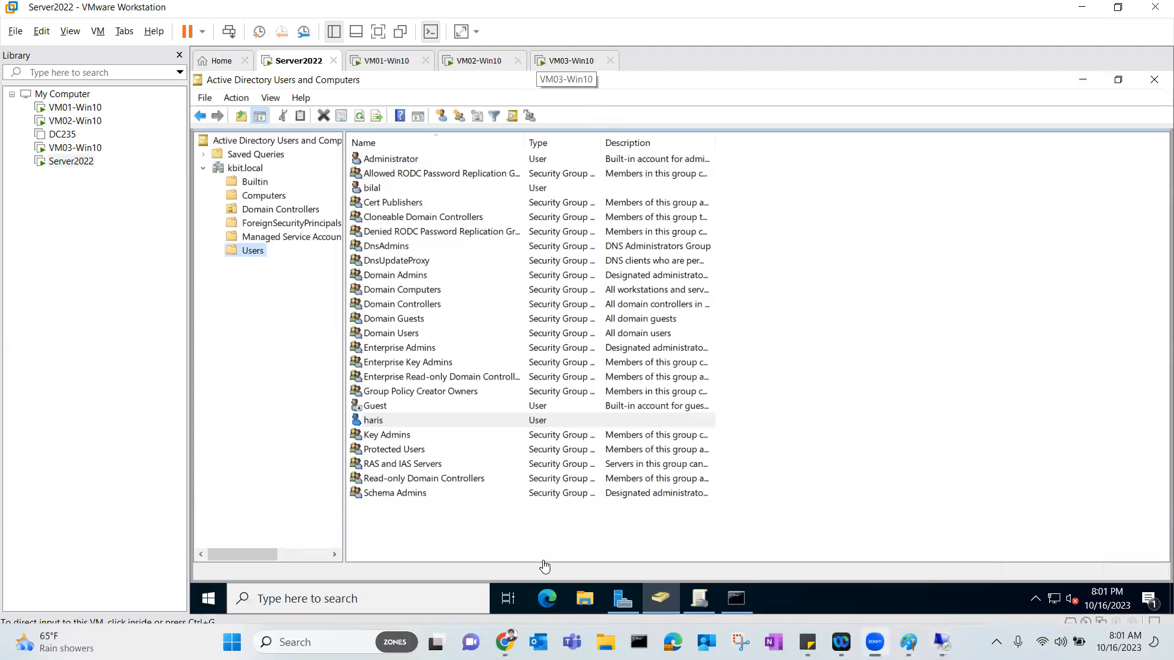
{"action": "left_click", "coordinate": [315, 316]}
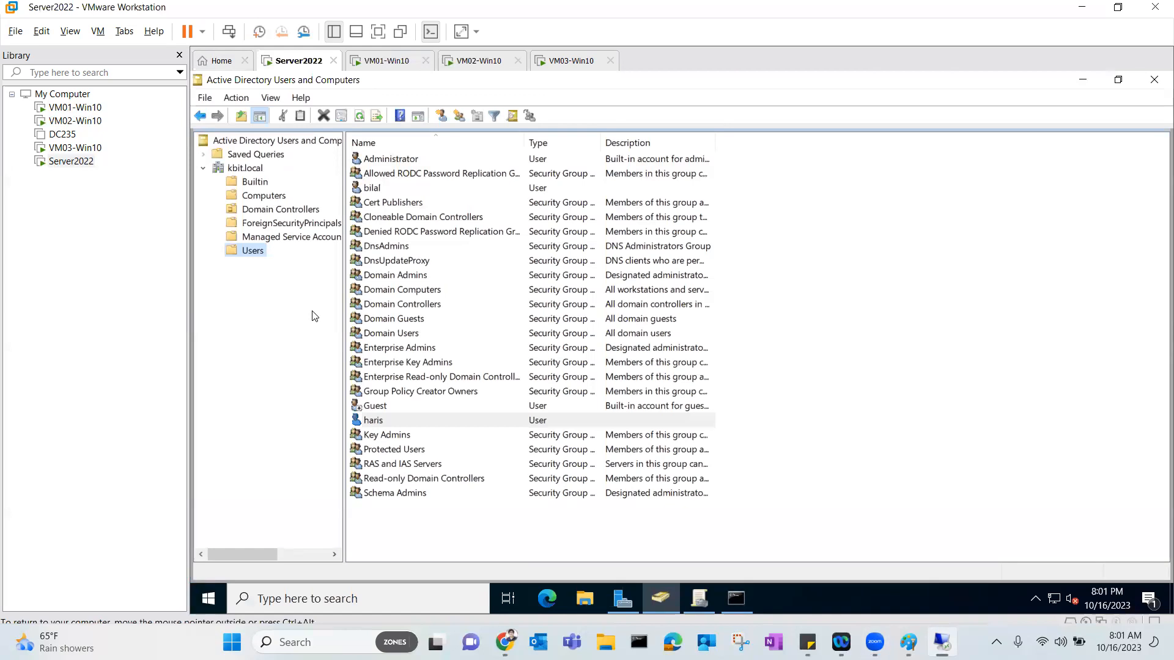